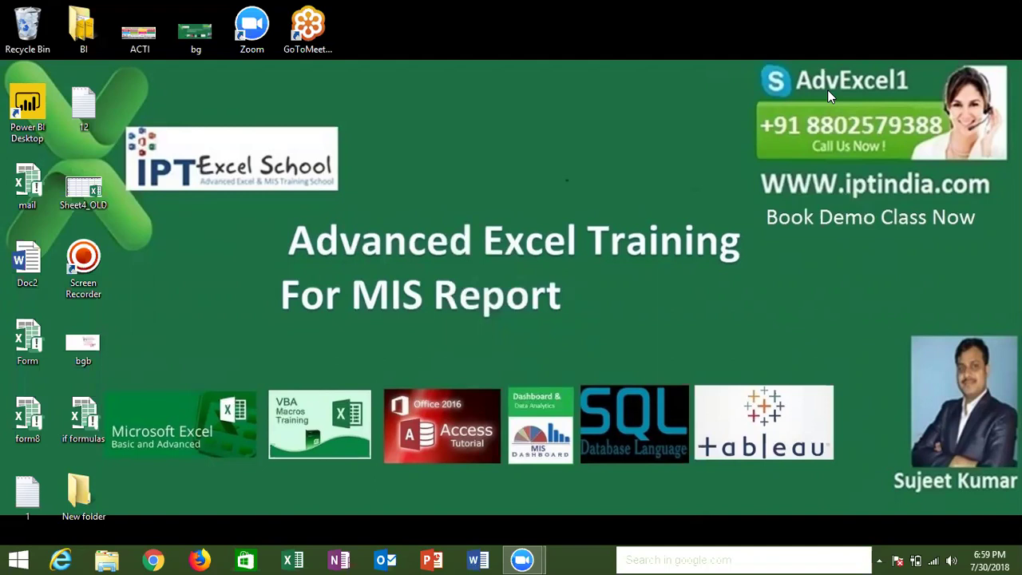
Step: Launch Access by searching 'access' from the Windows 8 Start screen
{"action": "key", "text": "super"}
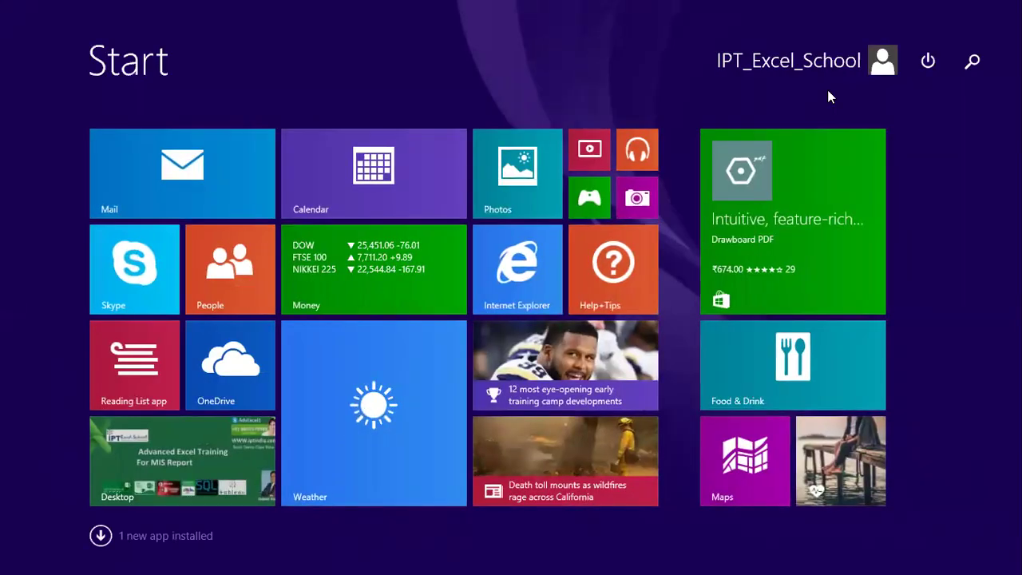
{"action": "type", "text": "access"}
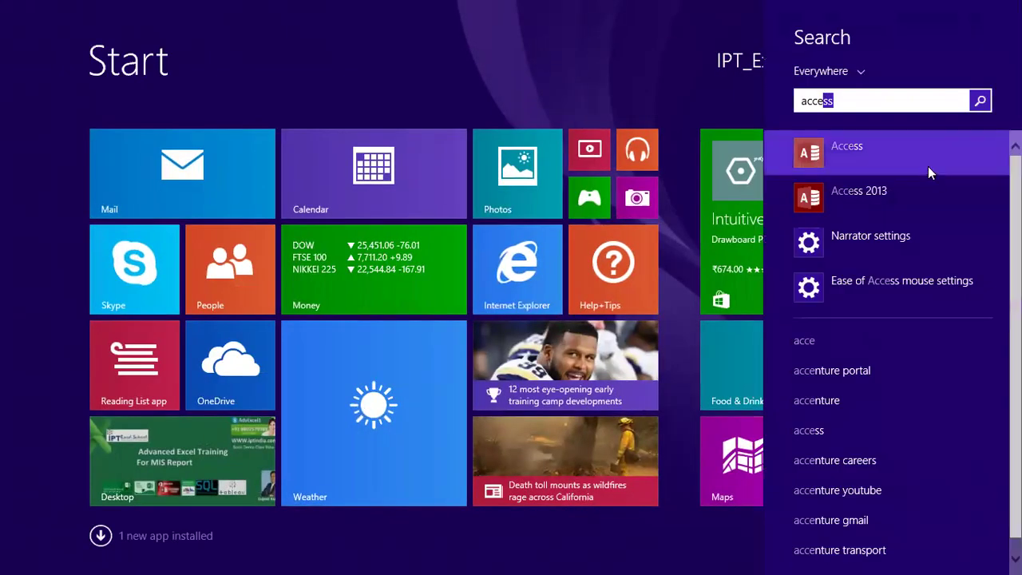
{"action": "left_click", "coordinate": [928, 166]}
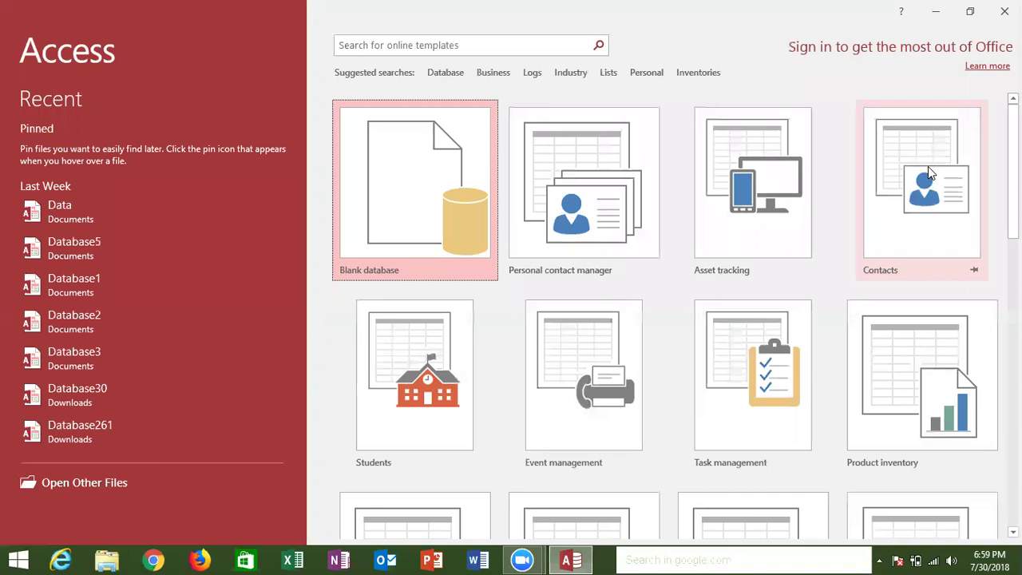
Step: Open Database3 to view its Data table, then switch to Database2 from the recent databases
{"action": "left_click", "coordinate": [165, 364]}
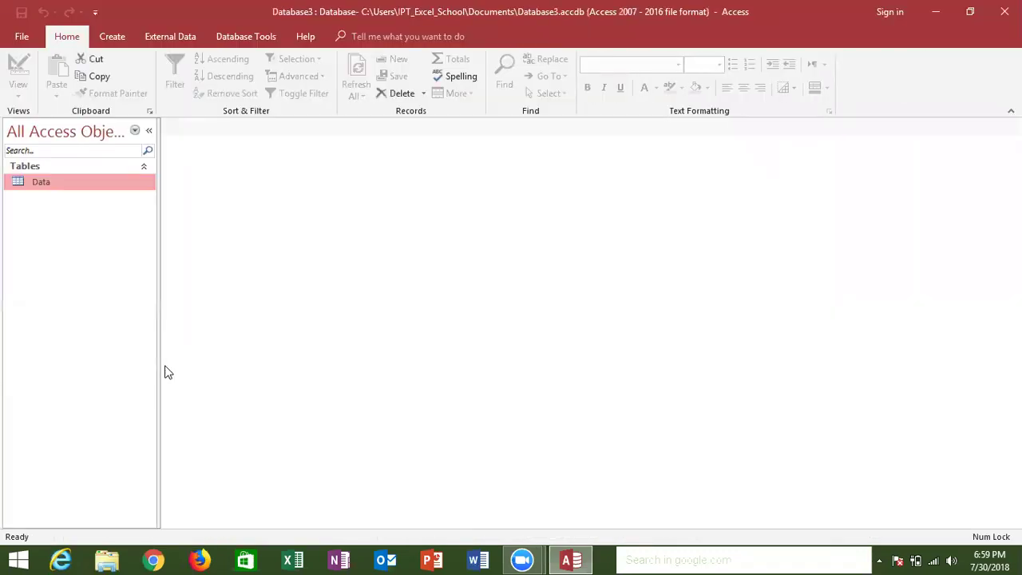
{"action": "double_click", "coordinate": [102, 184]}
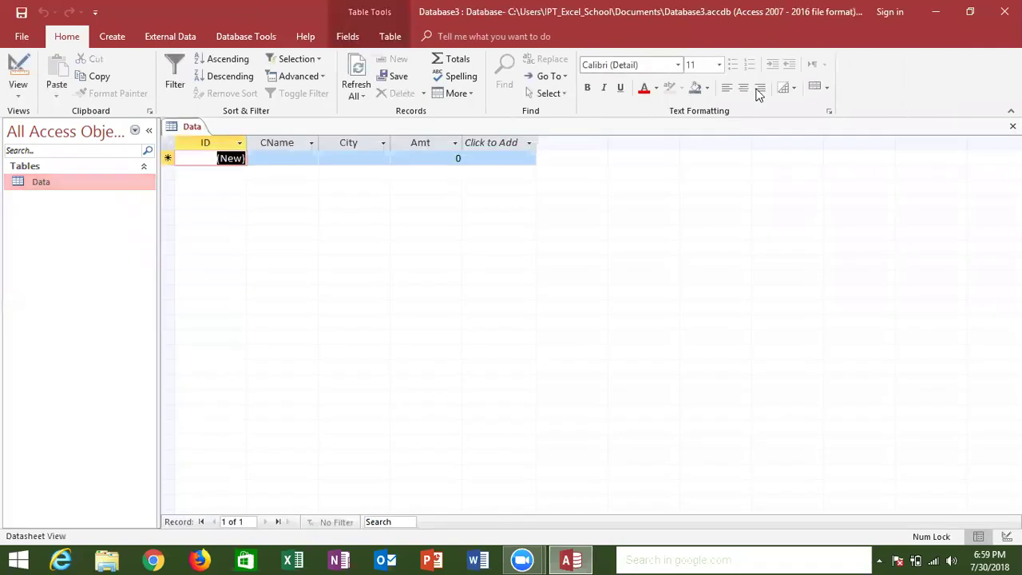
{"action": "left_click", "coordinate": [22, 38]}
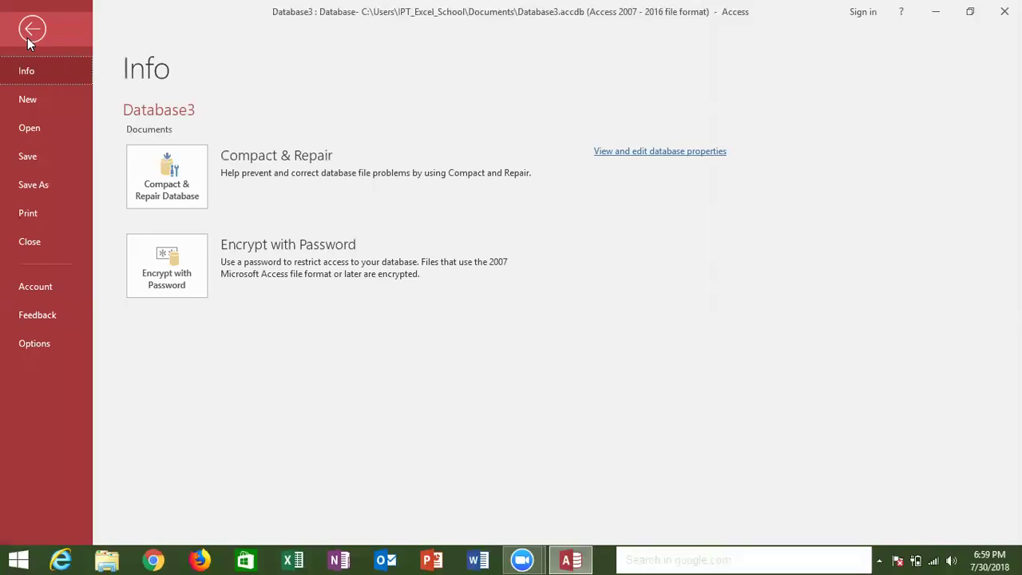
{"action": "left_click", "coordinate": [54, 140]}
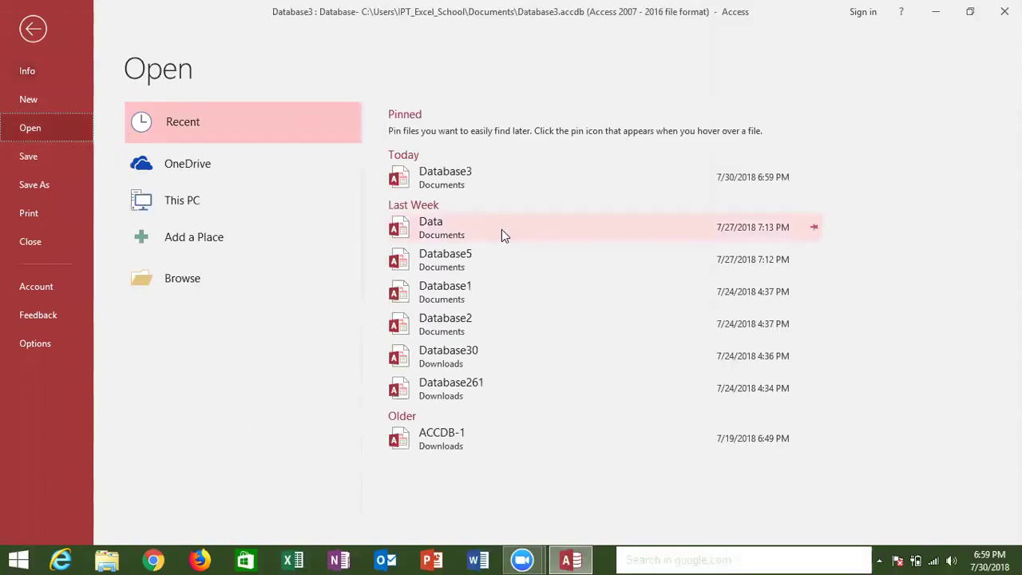
{"action": "left_click", "coordinate": [473, 324]}
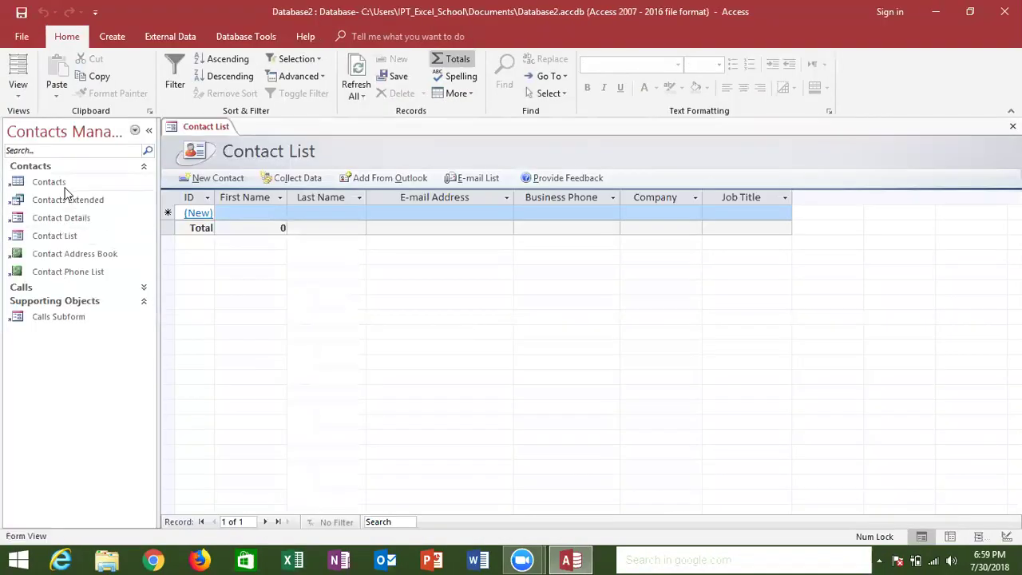
Step: Open Database1 and view its Table1, SForm form and Table1 form
{"action": "left_click", "coordinate": [21, 39]}
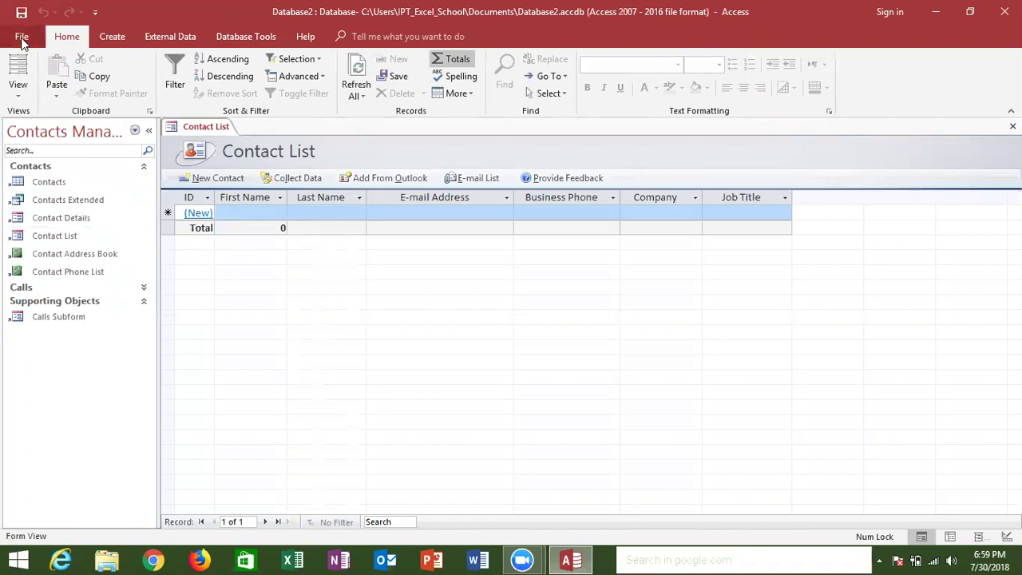
{"action": "left_click", "coordinate": [46, 130]}
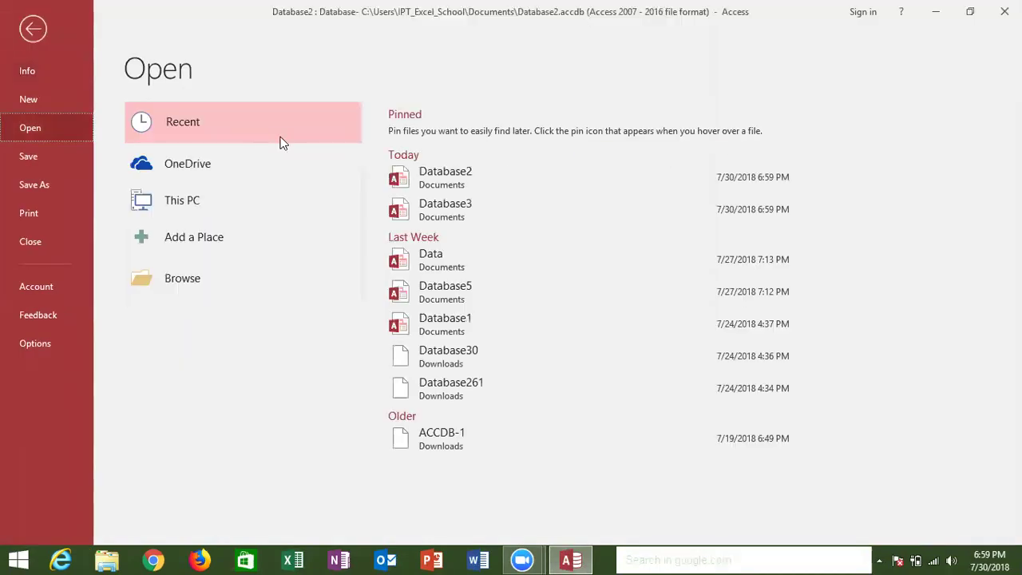
{"action": "left_click", "coordinate": [458, 324]}
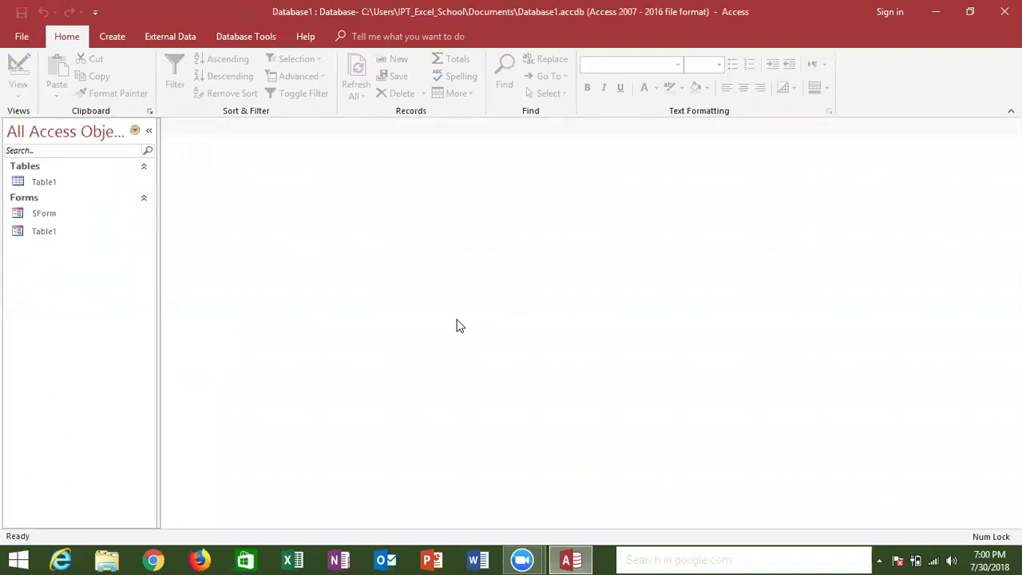
{"action": "left_click", "coordinate": [80, 188]}
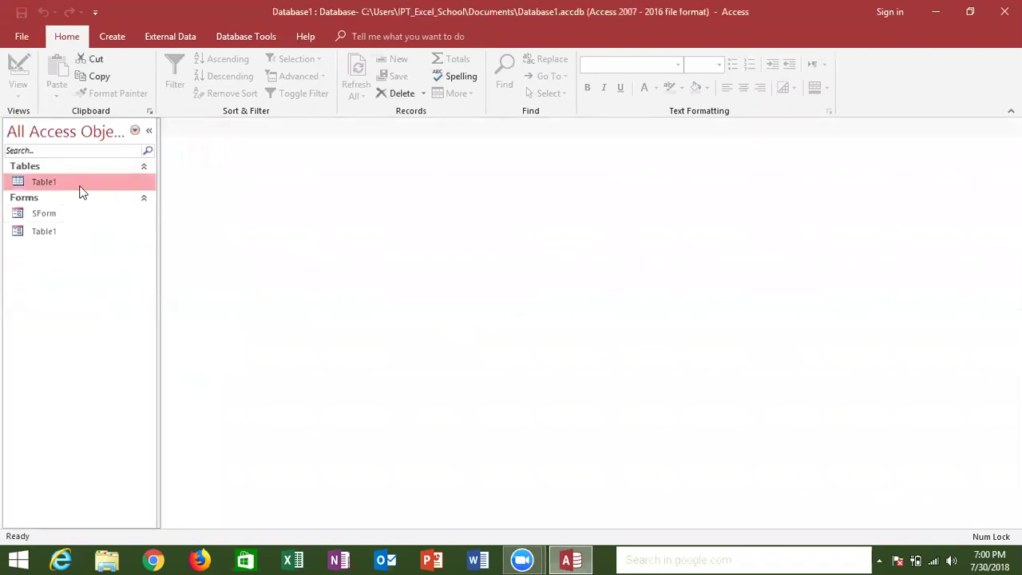
{"action": "double_click", "coordinate": [80, 191]}
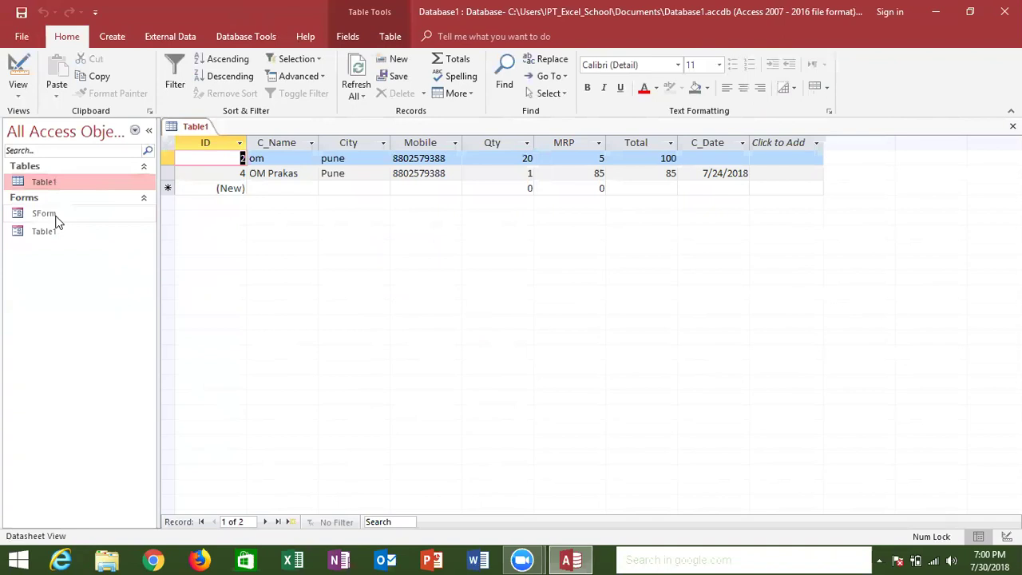
{"action": "double_click", "coordinate": [51, 216]}
{"action": "double_click", "coordinate": [54, 231]}
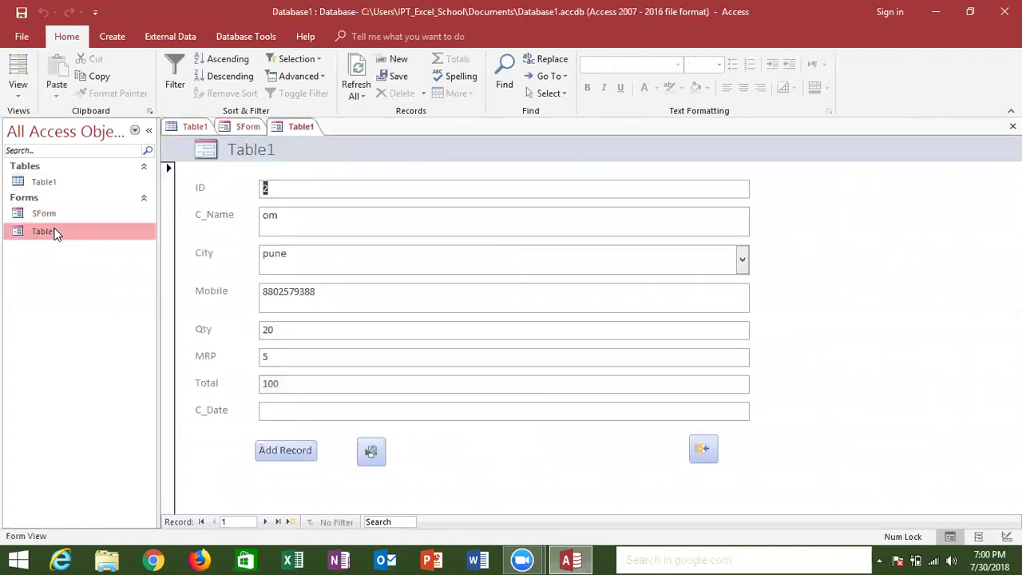
Step: Open Database5, close its Loaen Data Form, view Table1, then return to the recent databases list
{"action": "left_click", "coordinate": [22, 36]}
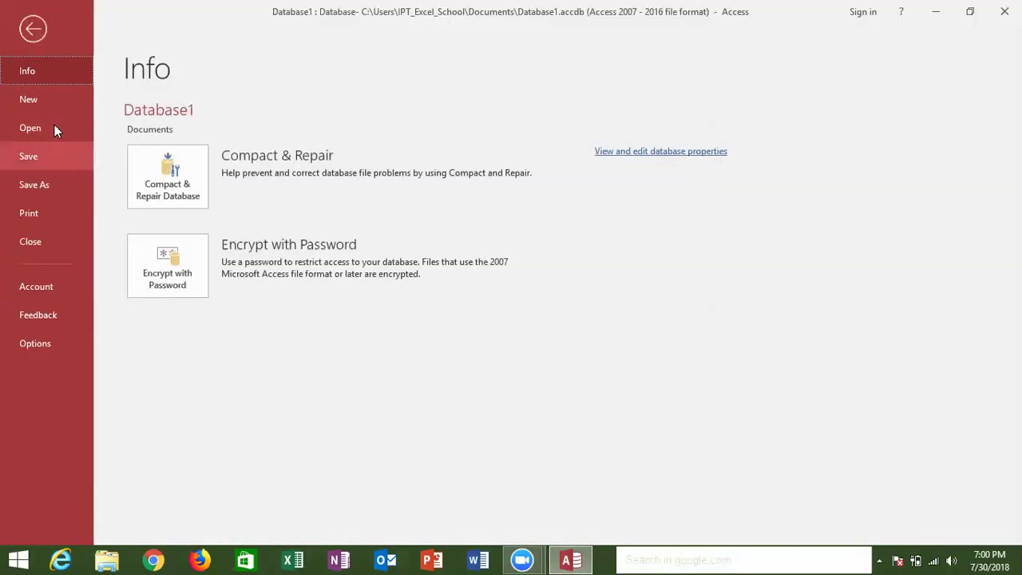
{"action": "left_click", "coordinate": [54, 126]}
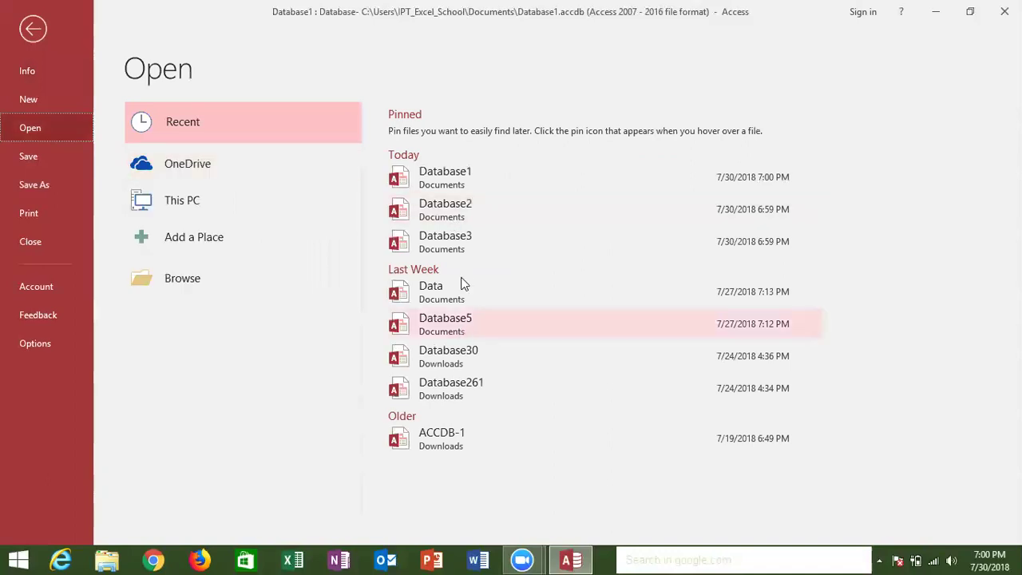
{"action": "left_click", "coordinate": [449, 315]}
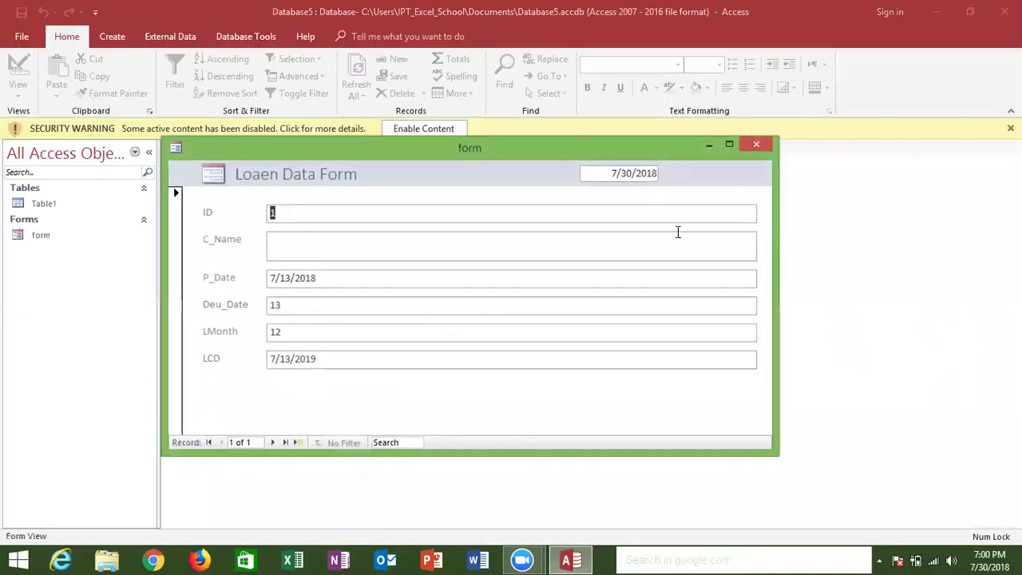
{"action": "left_click", "coordinate": [758, 147]}
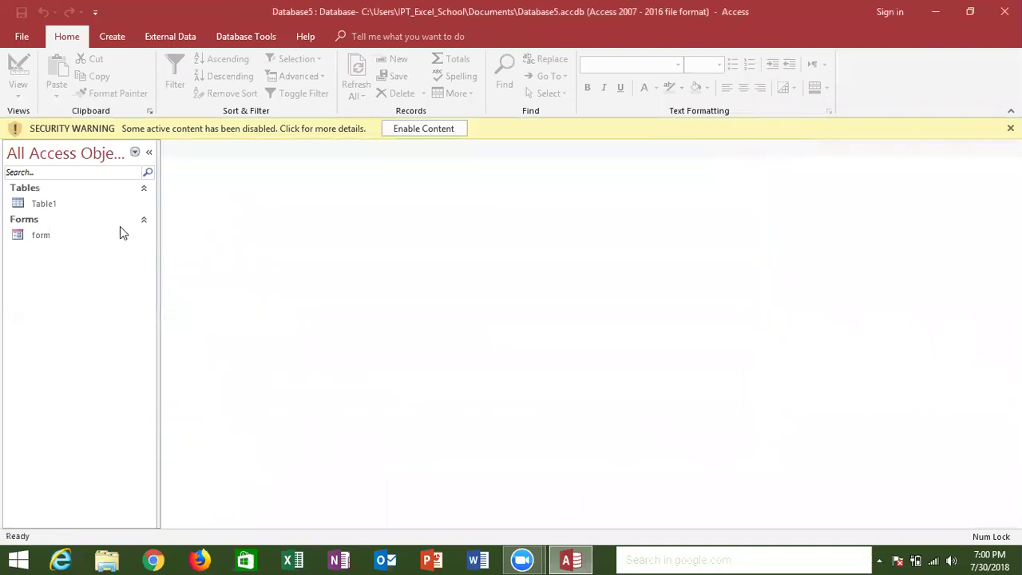
{"action": "left_click", "coordinate": [77, 208]}
{"action": "double_click", "coordinate": [77, 207]}
{"action": "left_click", "coordinate": [31, 38]}
{"action": "left_click", "coordinate": [26, 130]}
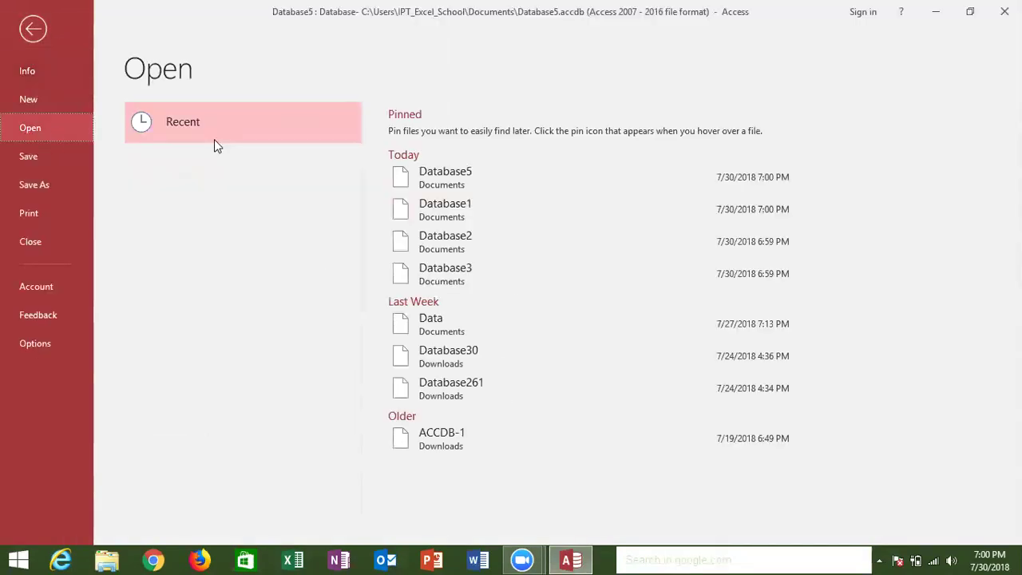
Step: Open the ACCDB-1 database and view its CData table
{"action": "left_click", "coordinate": [435, 443]}
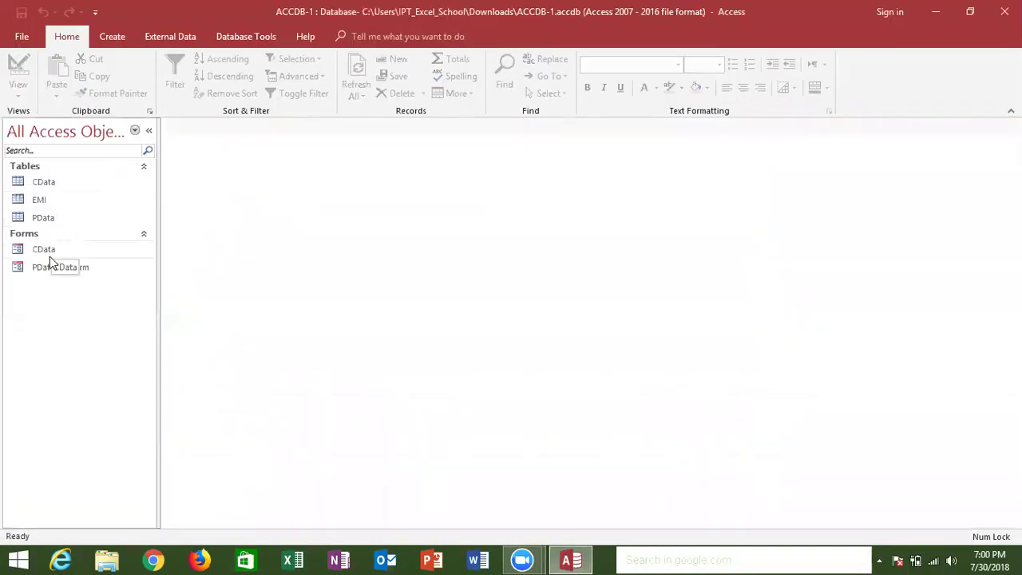
{"action": "left_click", "coordinate": [56, 187]}
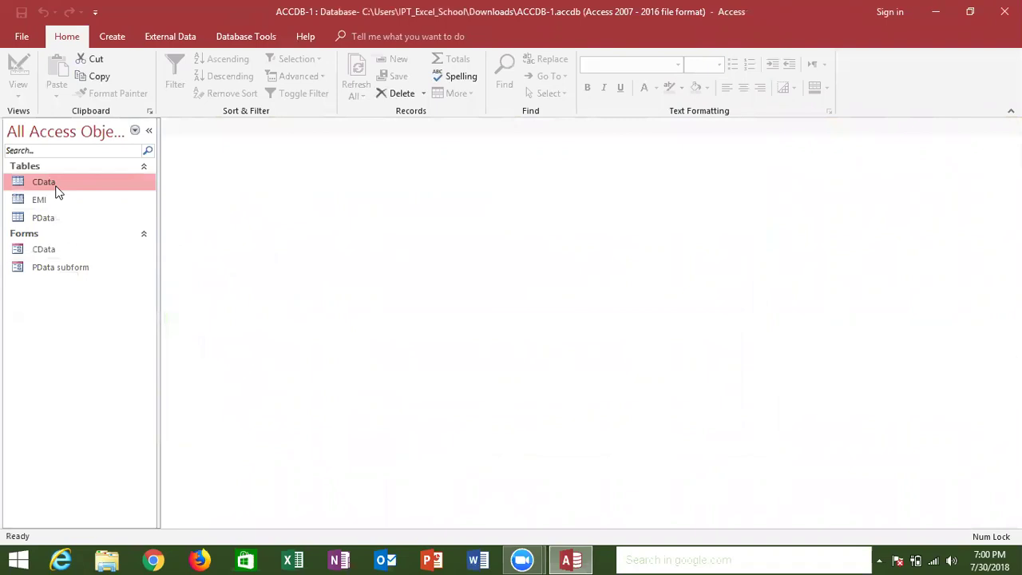
{"action": "double_click", "coordinate": [56, 191]}
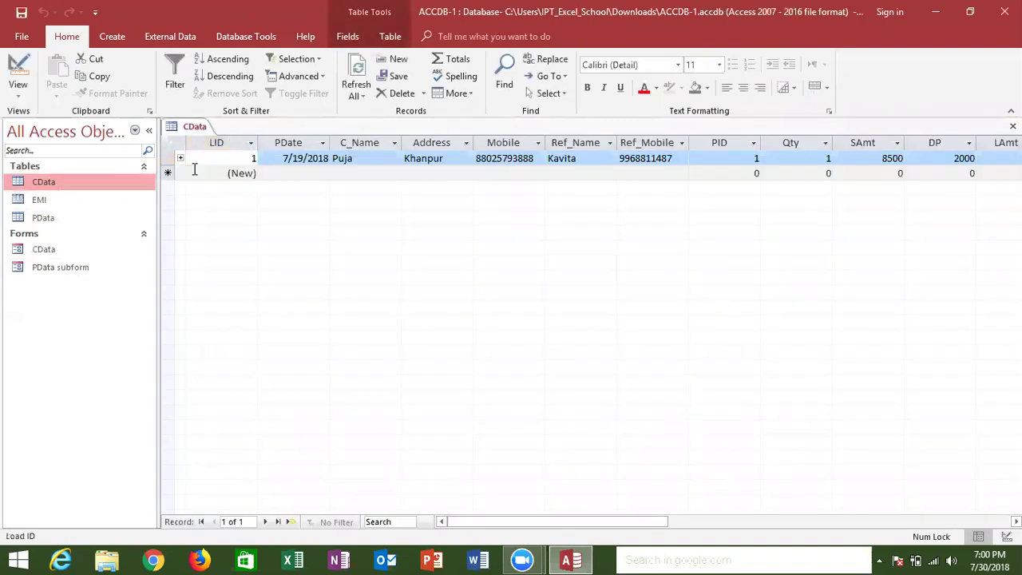
Step: Open the Data database, enable its content, view Table1, and go to the File menu
{"action": "left_click", "coordinate": [22, 36]}
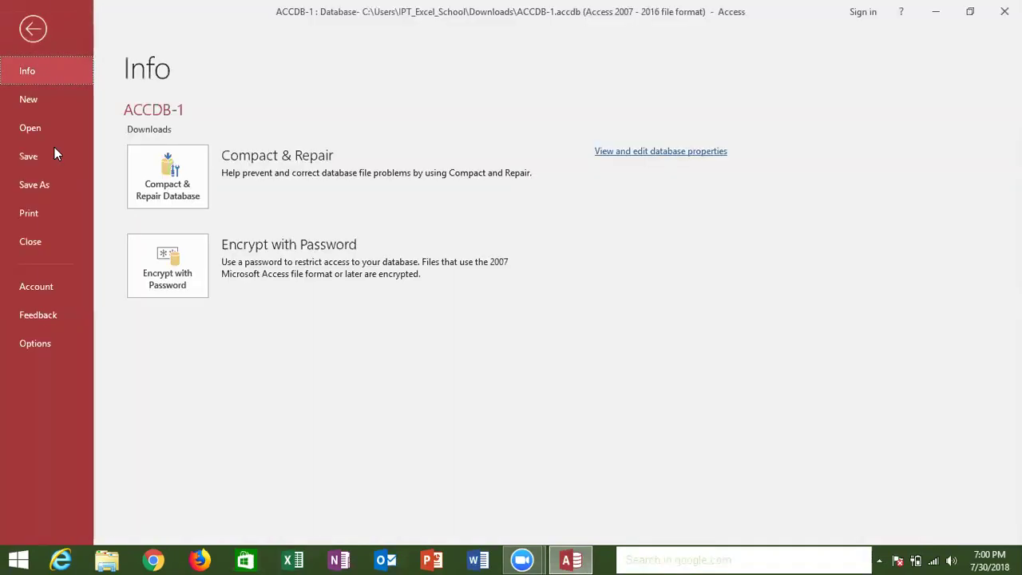
{"action": "left_click", "coordinate": [52, 135]}
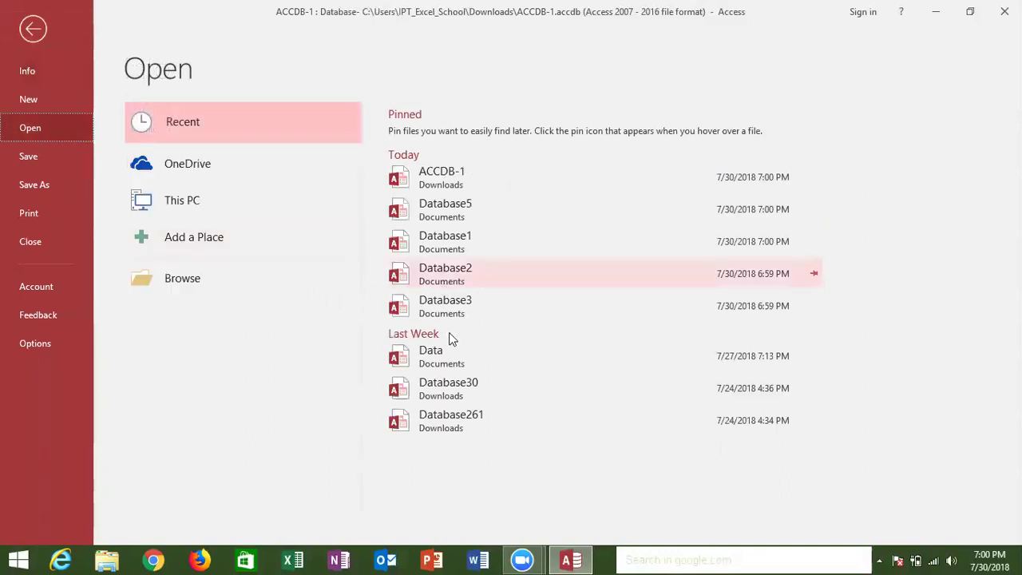
{"action": "left_click", "coordinate": [456, 386]}
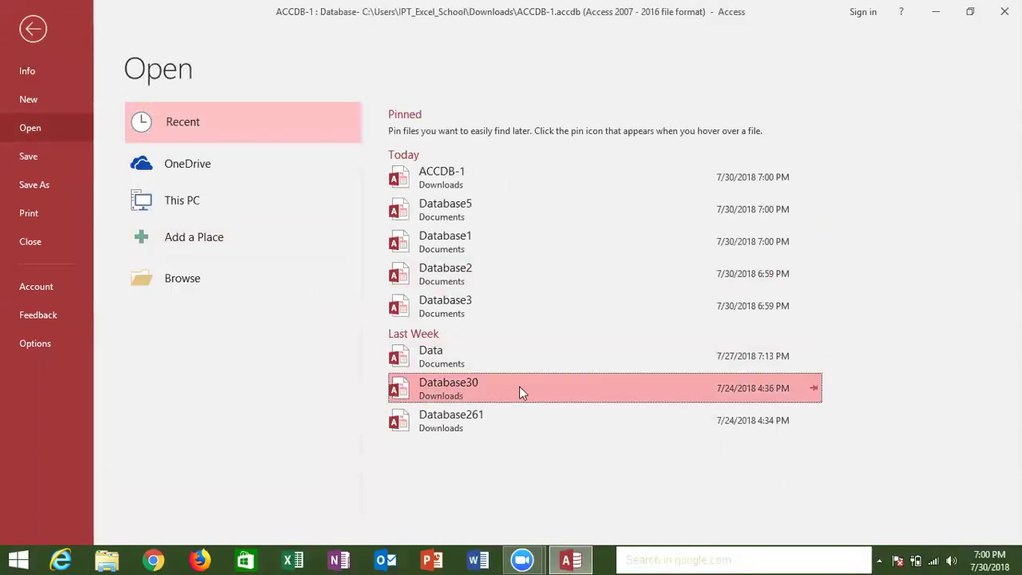
{"action": "left_click", "coordinate": [445, 357]}
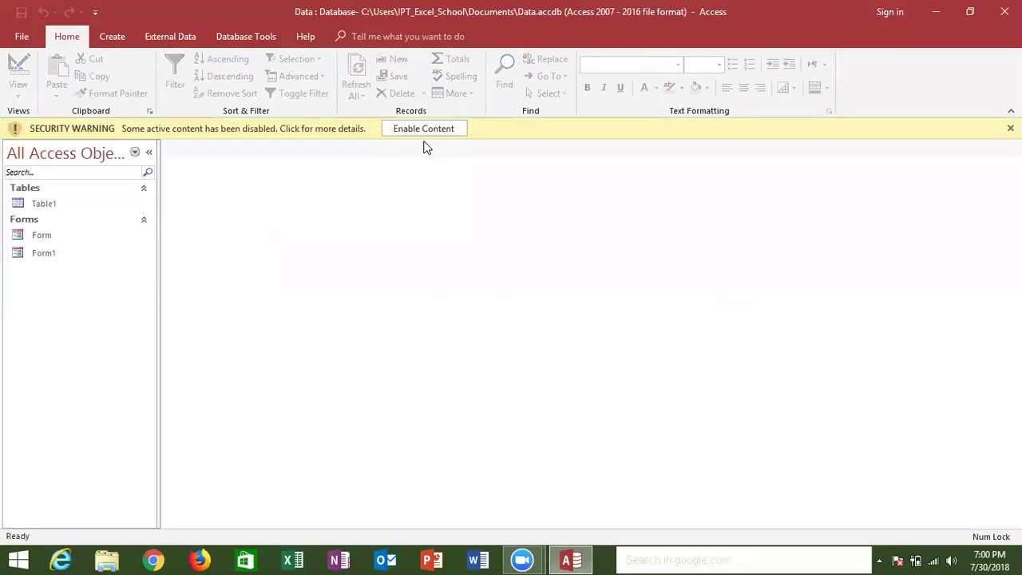
{"action": "left_click", "coordinate": [423, 129]}
{"action": "double_click", "coordinate": [79, 184]}
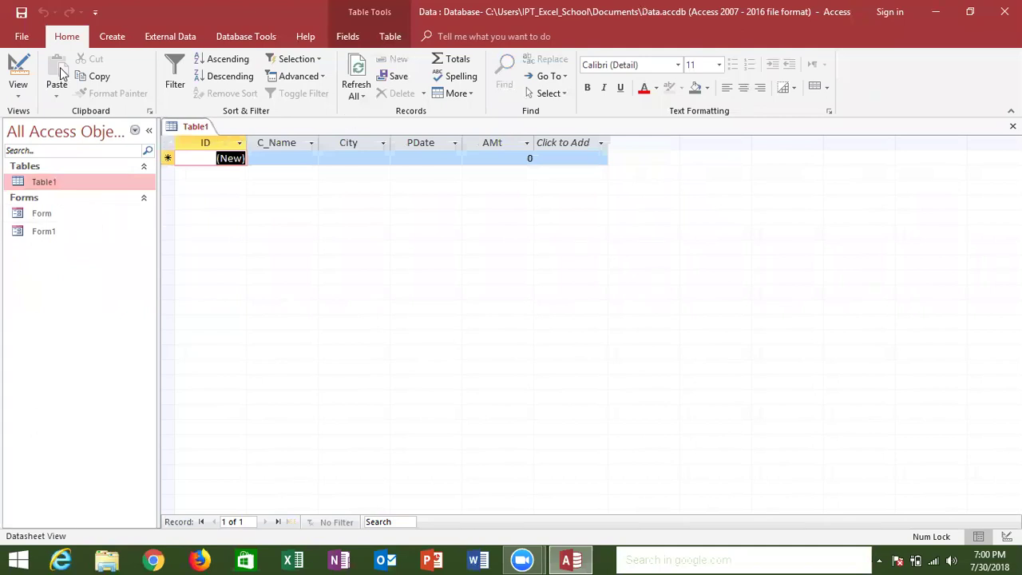
{"action": "key", "text": "alt+f"}
Step: Create a new blank database named SData and view its Info page
{"action": "left_click", "coordinate": [59, 109]}
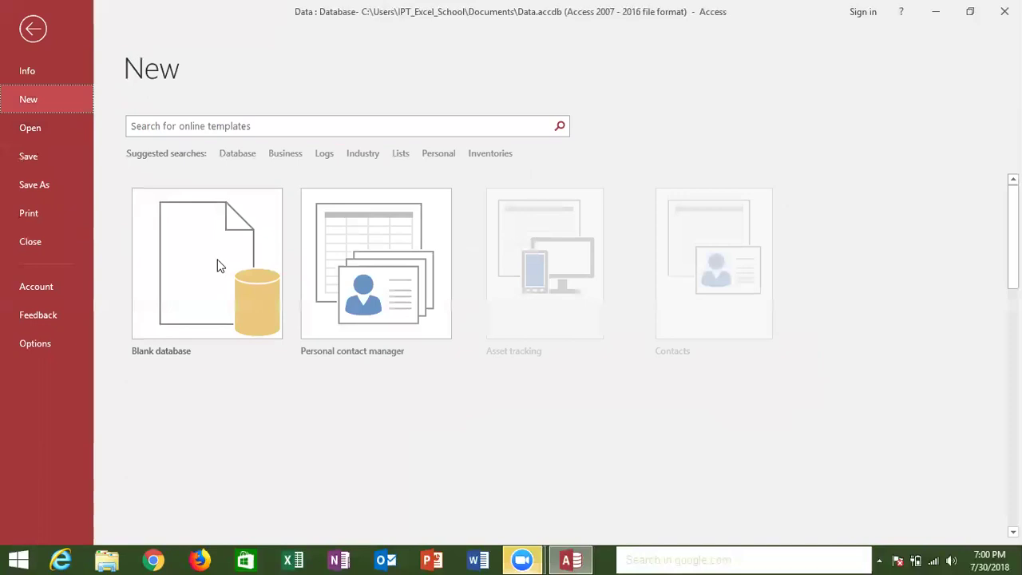
{"action": "left_click", "coordinate": [218, 263]}
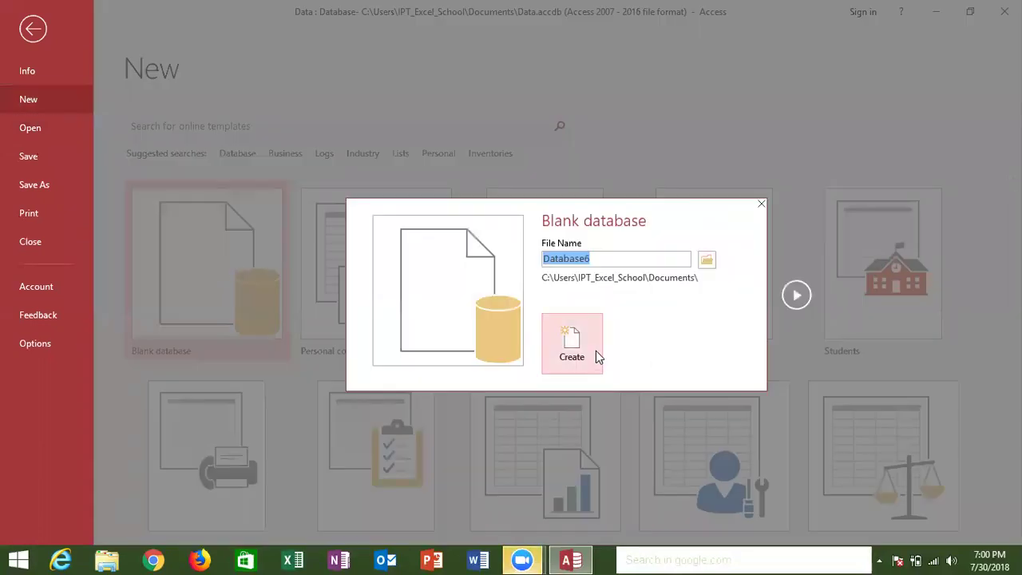
{"action": "type", "text": "S"}
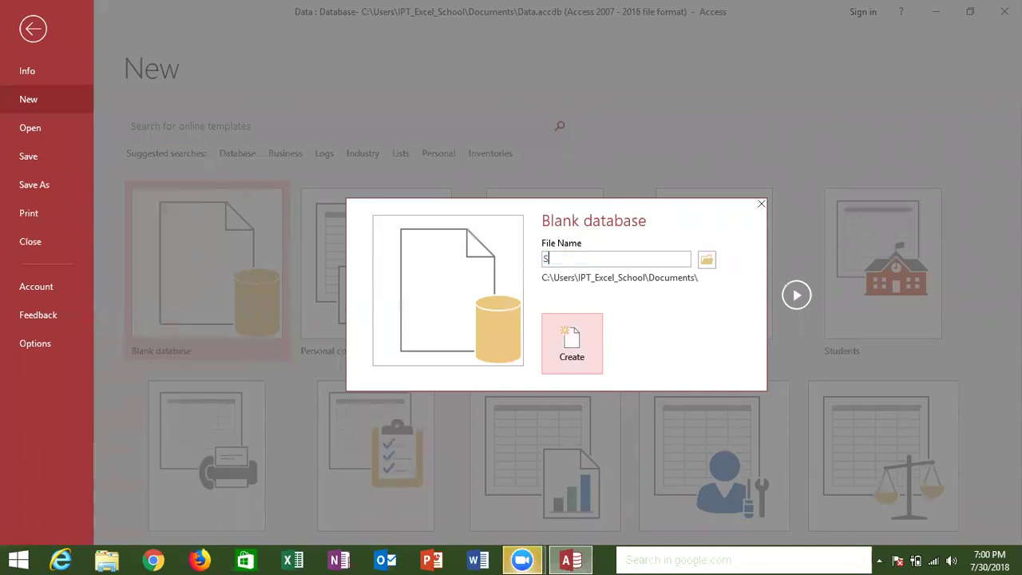
{"action": "type", "text": "Da"}
{"action": "type", "text": "ta"}
{"action": "left_click", "coordinate": [569, 345]}
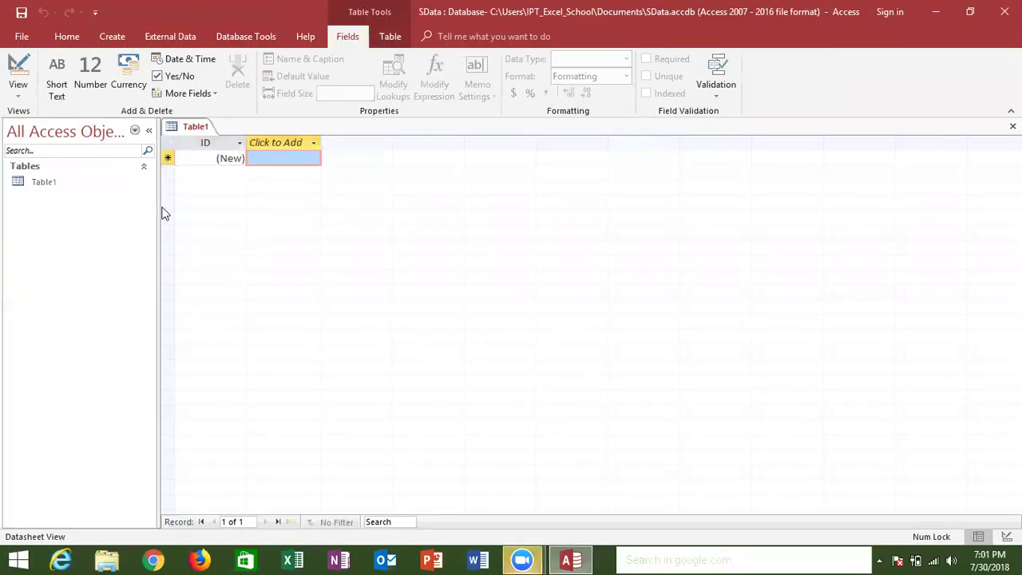
{"action": "left_click", "coordinate": [36, 30]}
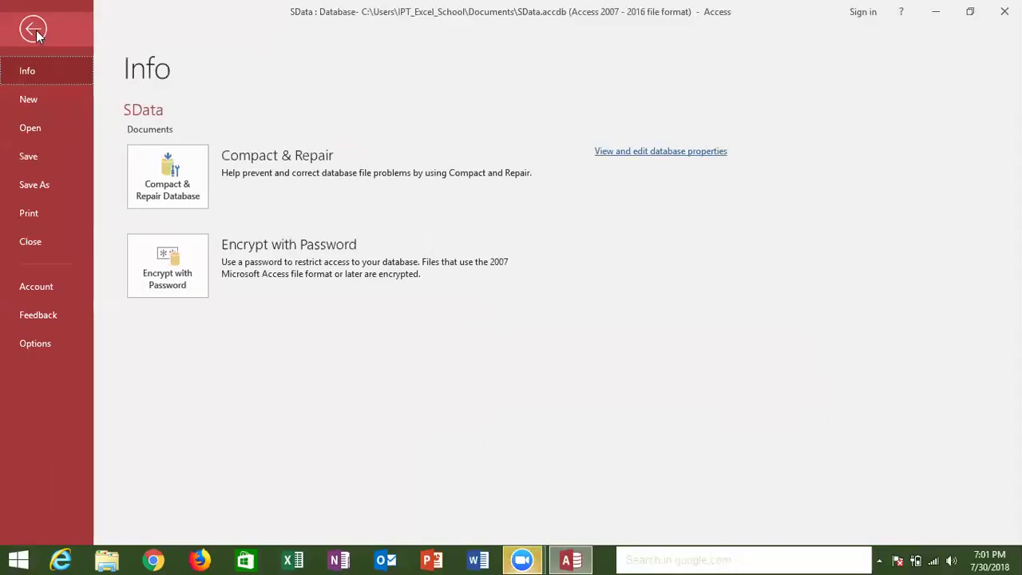
Step: Return to the empty Table1 and start importing an Excel file via External Data's New Data Source
{"action": "left_click", "coordinate": [36, 30]}
{"action": "left_click", "coordinate": [256, 38]}
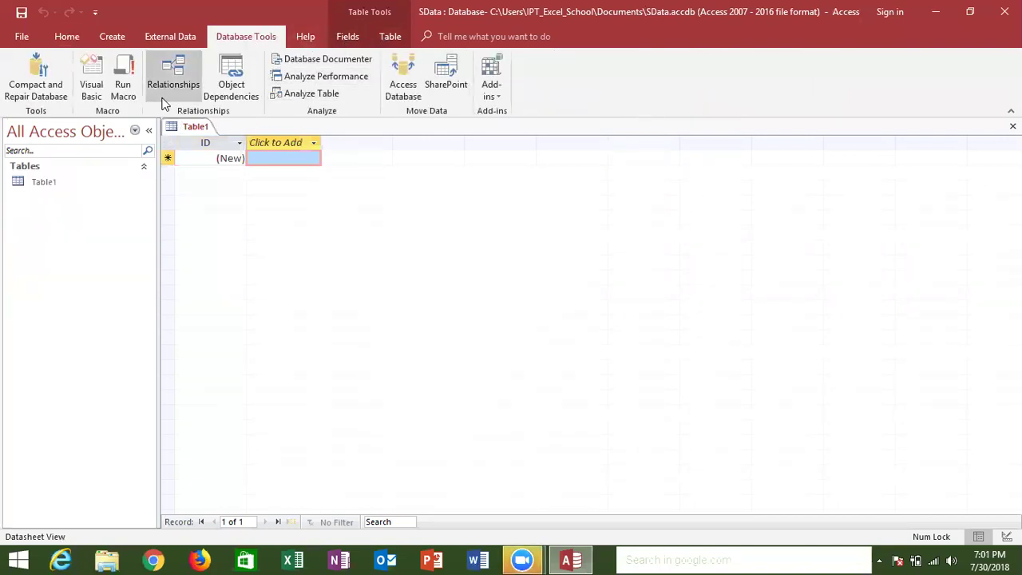
{"action": "left_click", "coordinate": [185, 40]}
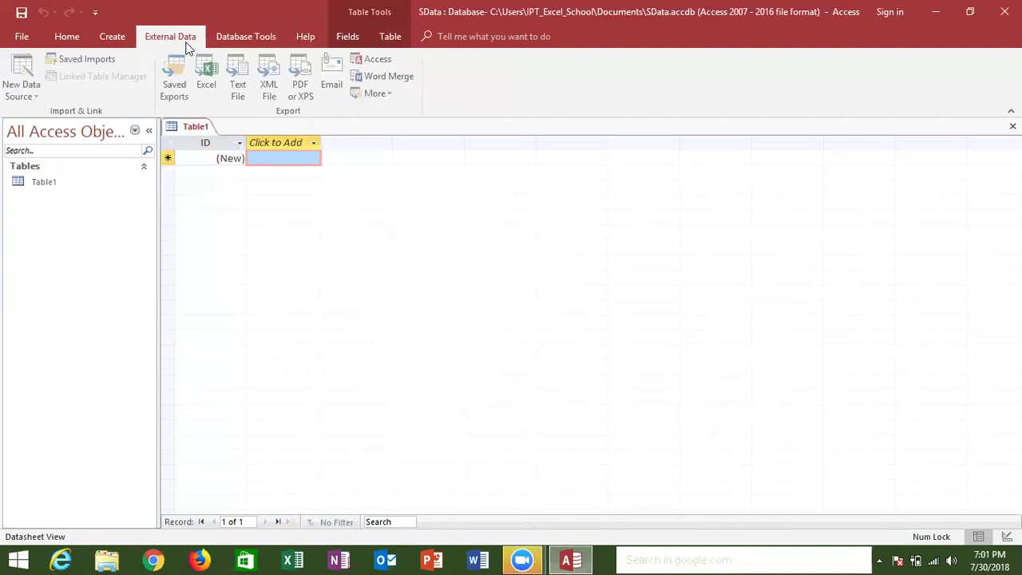
{"action": "left_click", "coordinate": [32, 100]}
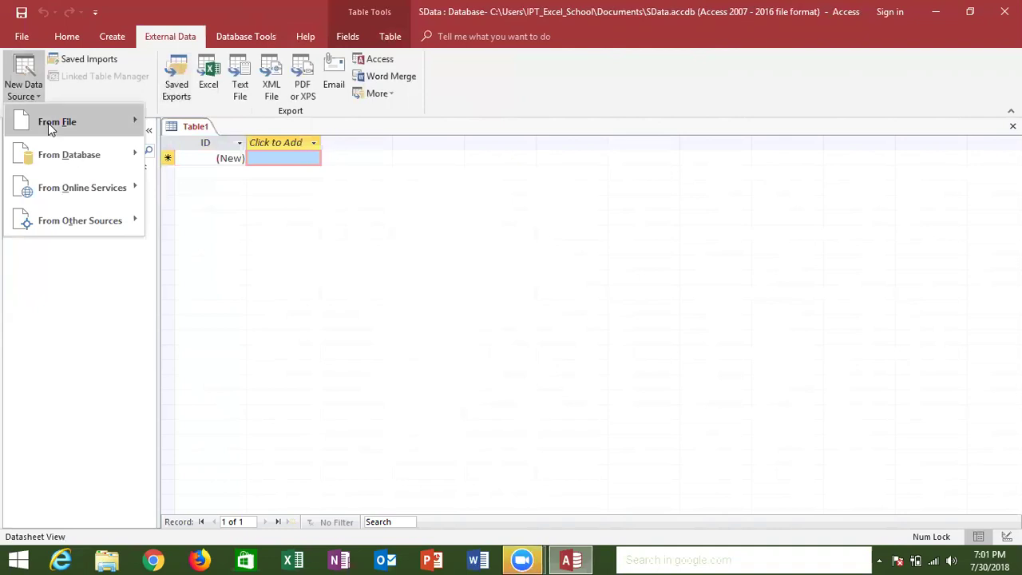
{"action": "mouse_move", "coordinate": [48, 123]}
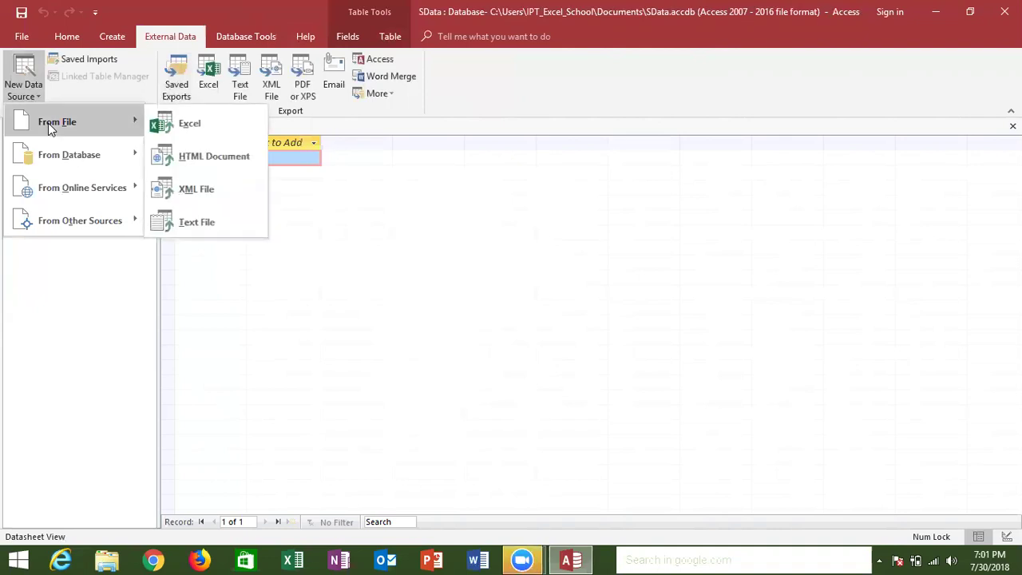
{"action": "left_click", "coordinate": [192, 123]}
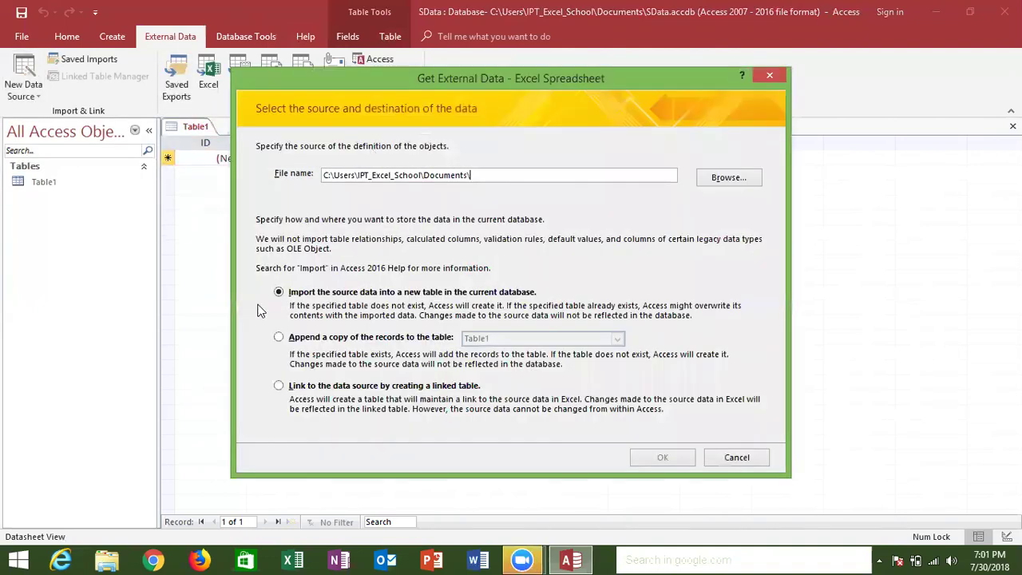
Step: Import Sales_Data.xlsm into a new table with default options, saving the steps as Import-Sales_Data
{"action": "left_click", "coordinate": [729, 177]}
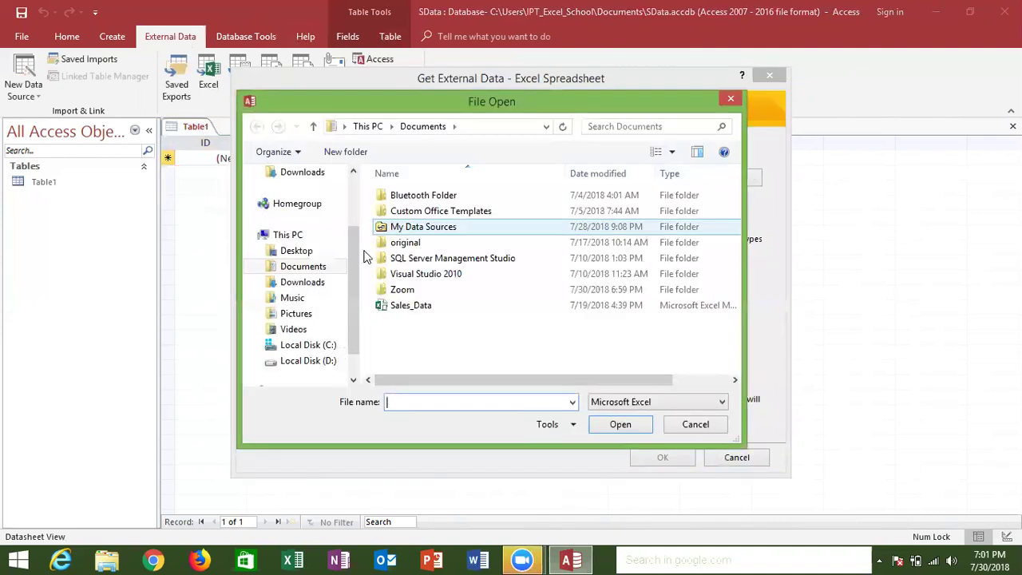
{"action": "double_click", "coordinate": [410, 305]}
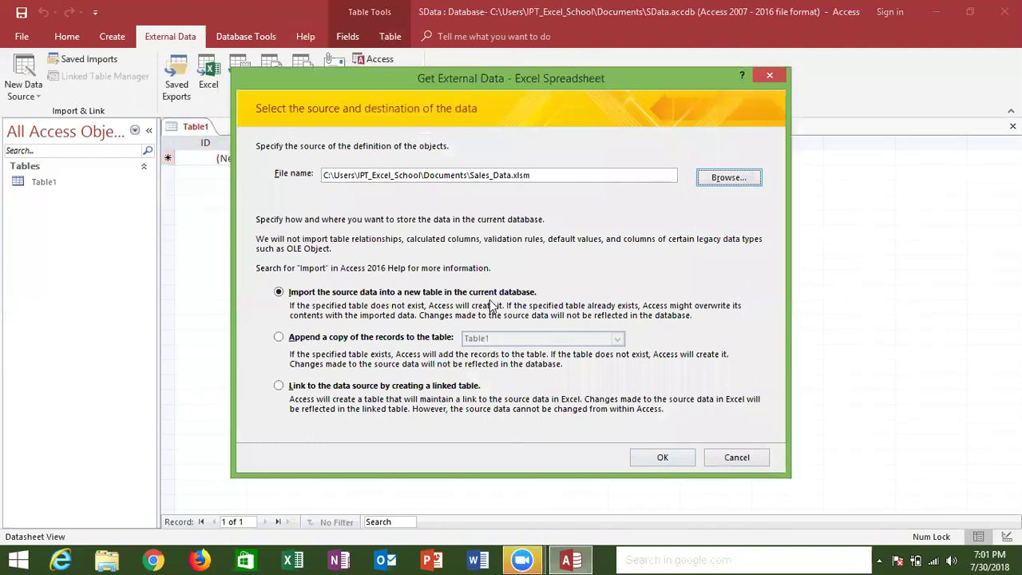
{"action": "left_click", "coordinate": [662, 458]}
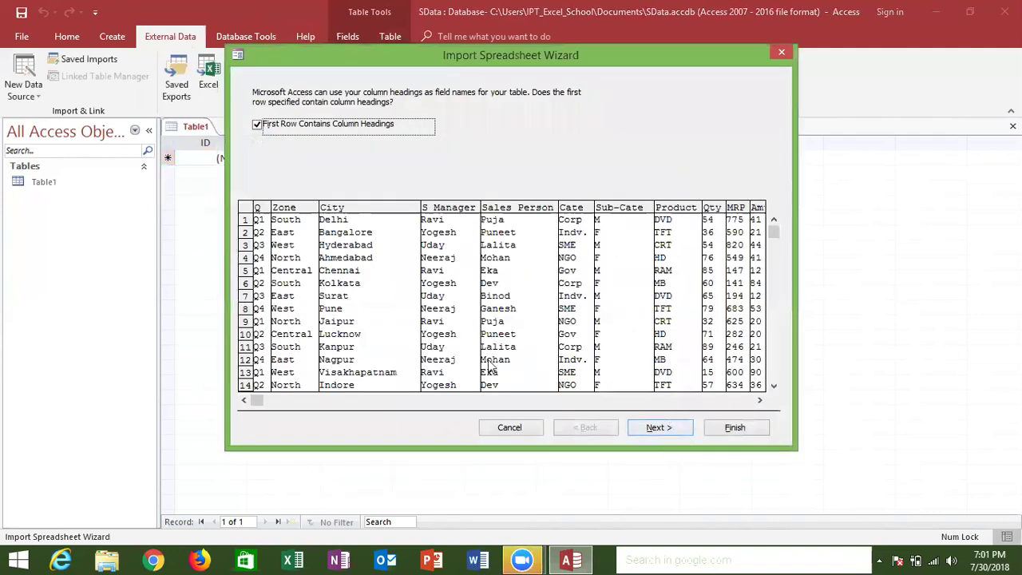
{"action": "left_click", "coordinate": [664, 420]}
{"action": "left_click", "coordinate": [665, 421]}
{"action": "left_click", "coordinate": [720, 429]}
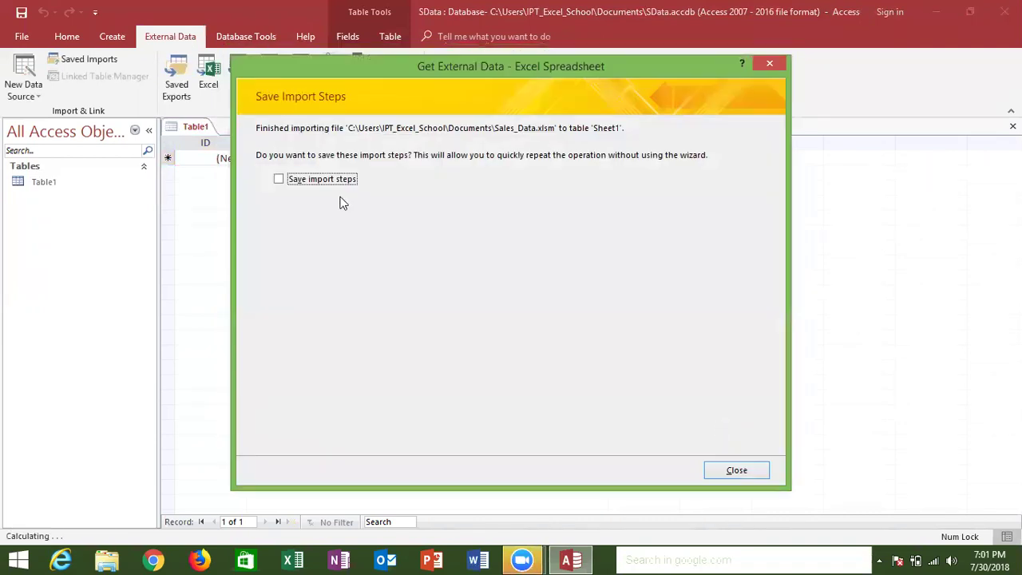
{"action": "left_click", "coordinate": [337, 182]}
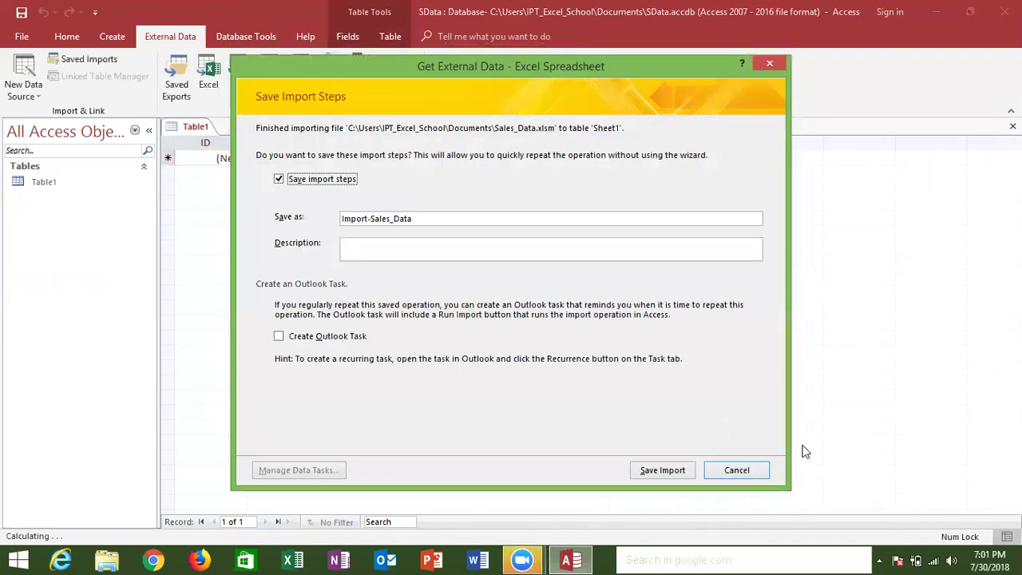
{"action": "left_click", "coordinate": [671, 473]}
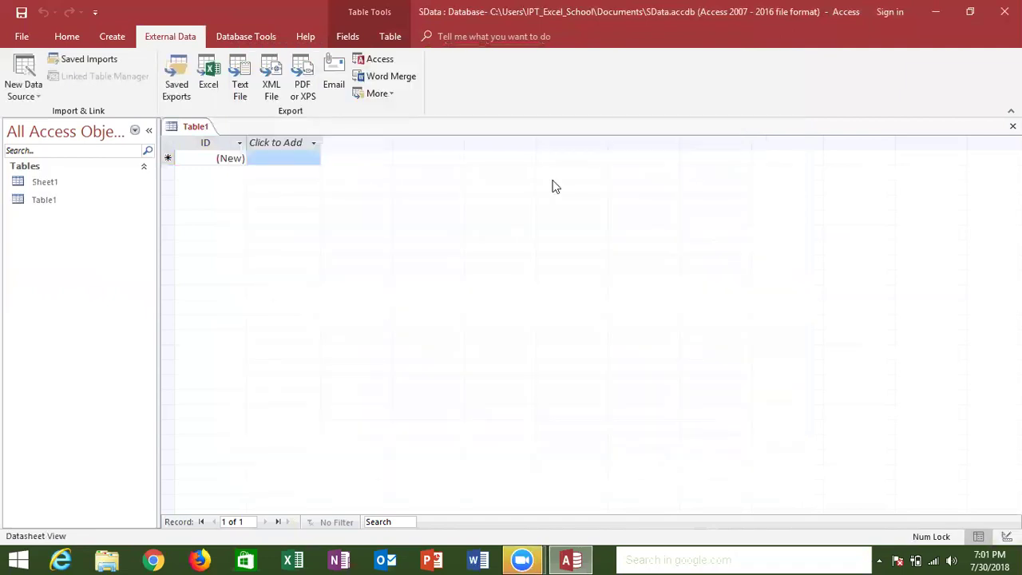
Step: Discard the empty Table1 and open Sheet1 as a datasheet at its Zone column
{"action": "left_click", "coordinate": [1012, 127]}
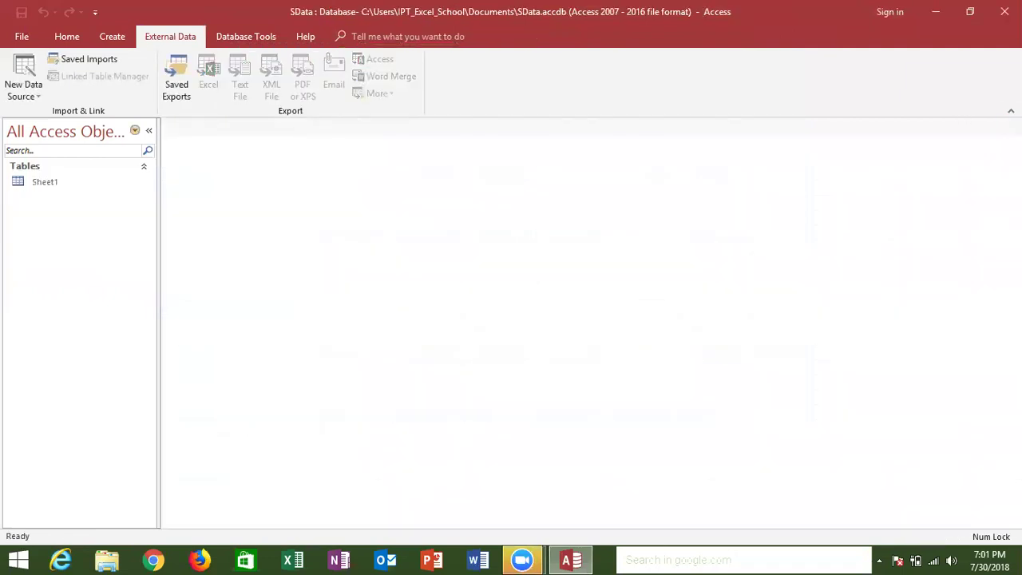
{"action": "double_click", "coordinate": [83, 183]}
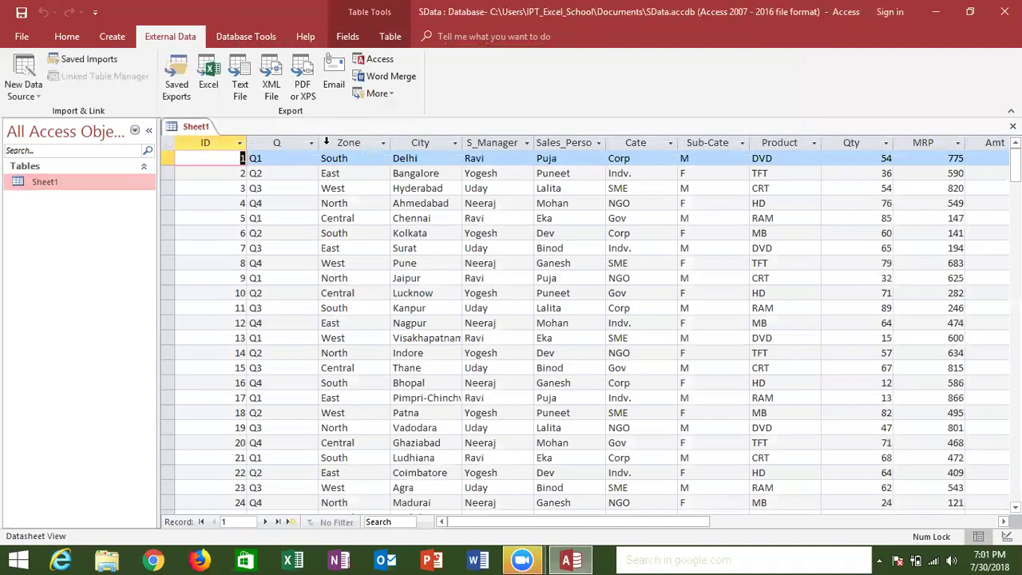
{"action": "left_click", "coordinate": [326, 142]}
{"action": "key", "text": "Right"}
{"action": "scroll", "coordinate": [325, 143], "scroll_direction": "right", "scroll_amount": 2}
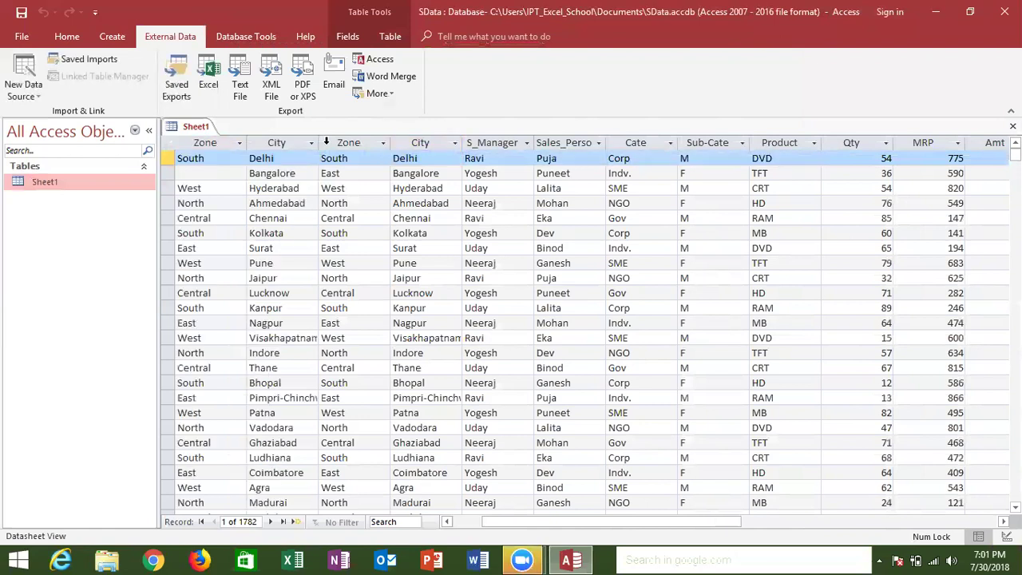
Step: Browse Sheet1's records and fields, ending on Ahmedabad in record 4's City field
{"action": "key", "text": "Down"}
{"action": "key", "text": "Down"}
{"action": "key", "text": "End"}
{"action": "key", "text": "Tab"}
{"action": "key", "text": "shift+Tab"}
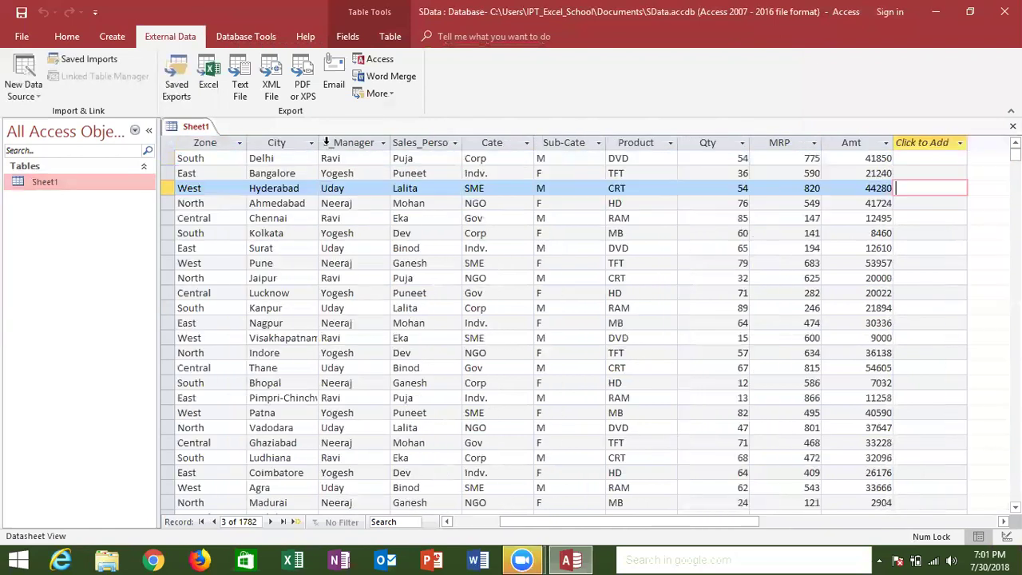
{"action": "key", "text": "shift+Tab"}
{"action": "key", "text": "Up"}
{"action": "key", "text": "ctrl+Home"}
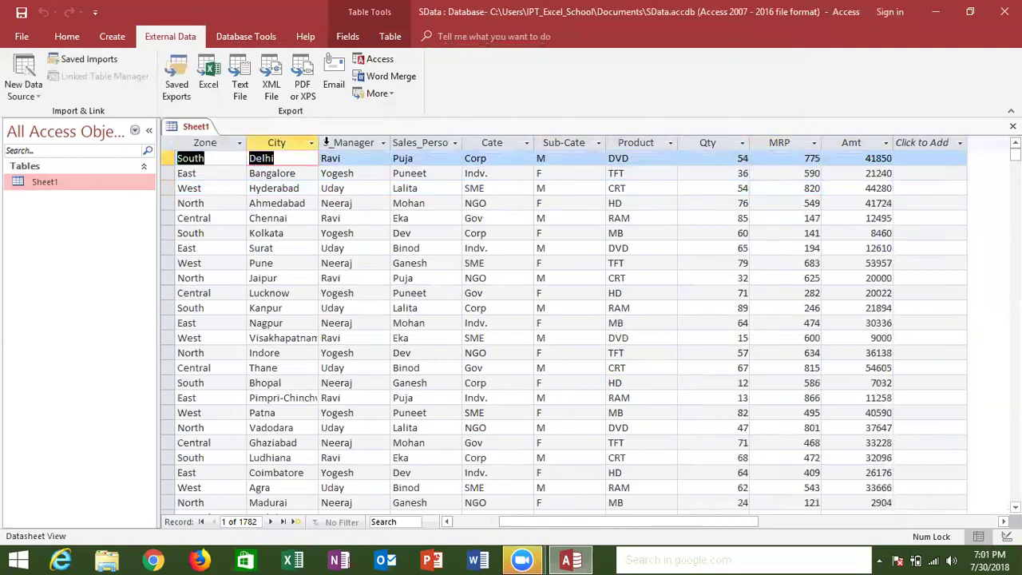
{"action": "key", "text": "Home"}
{"action": "key", "text": "Down"}
{"action": "key", "text": "Down"}
{"action": "key", "text": "Down"}
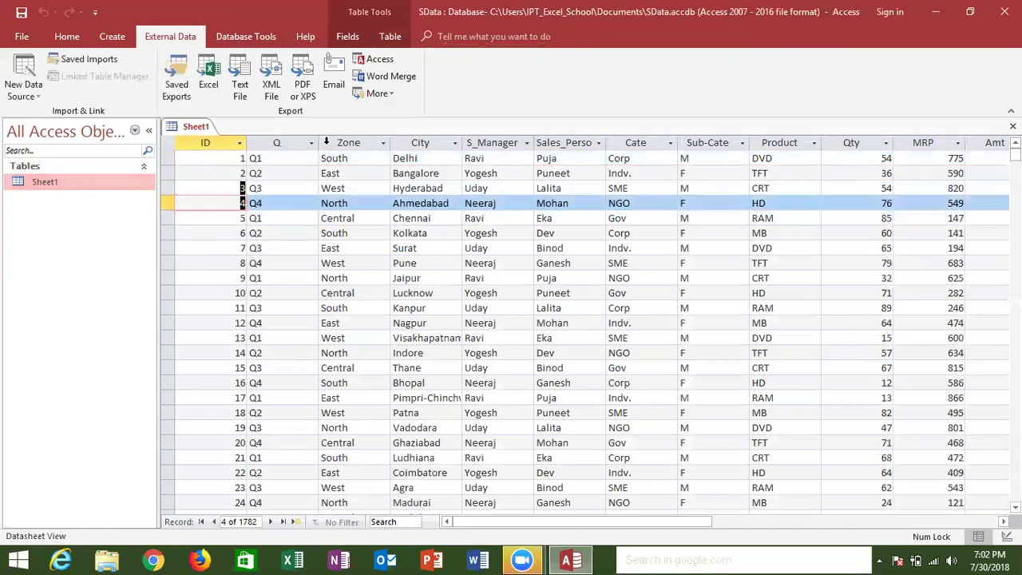
{"action": "key", "text": "Up"}
{"action": "key", "text": "Up"}
{"action": "key", "text": "Up"}
{"action": "key", "text": "Down"}
{"action": "key", "text": "Up"}
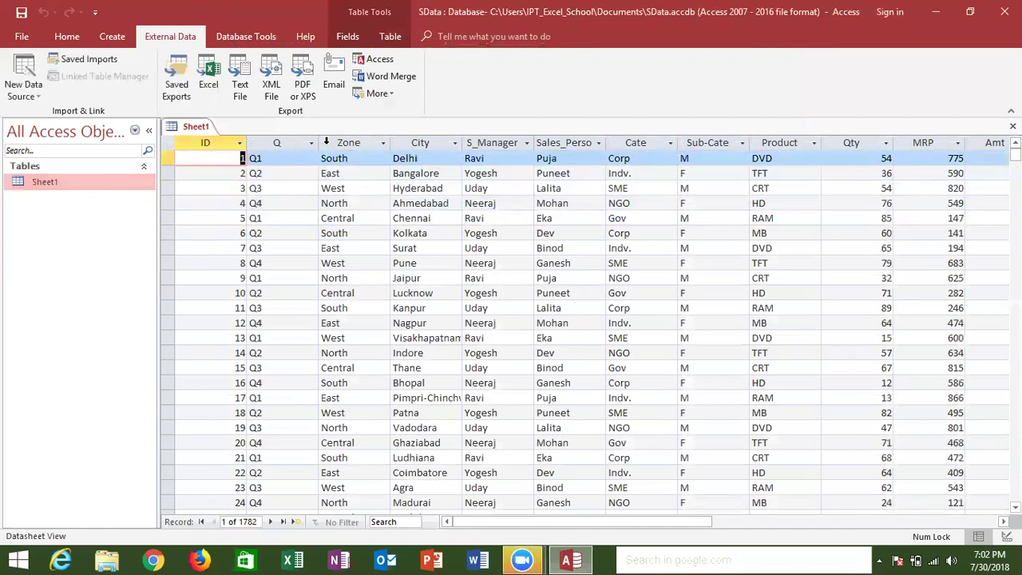
{"action": "left_click", "coordinate": [385, 174]}
{"action": "left_click", "coordinate": [397, 202]}
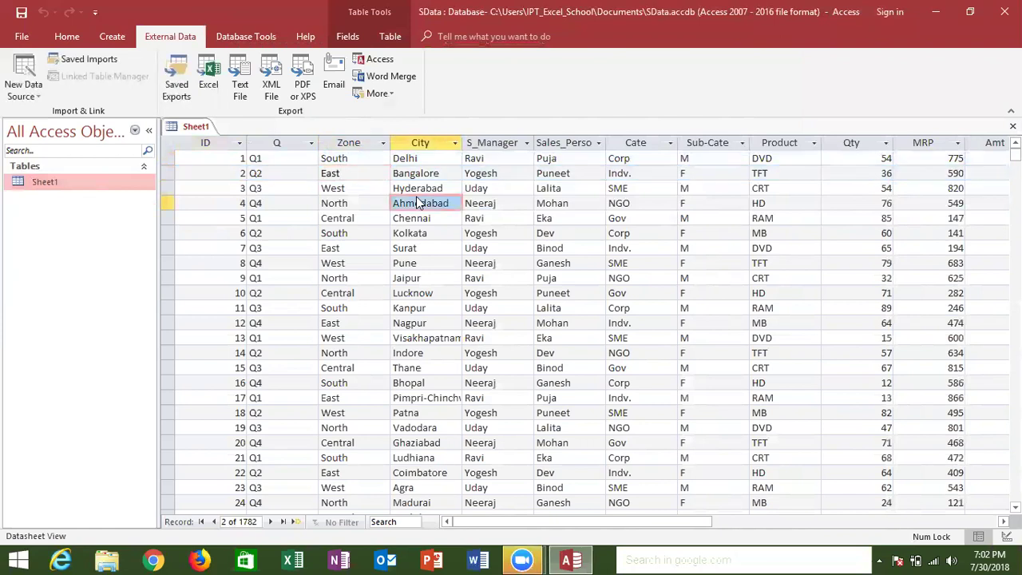
Step: Filter Sheet1's Q column to show only Q1 records and browse them
{"action": "left_click", "coordinate": [311, 142]}
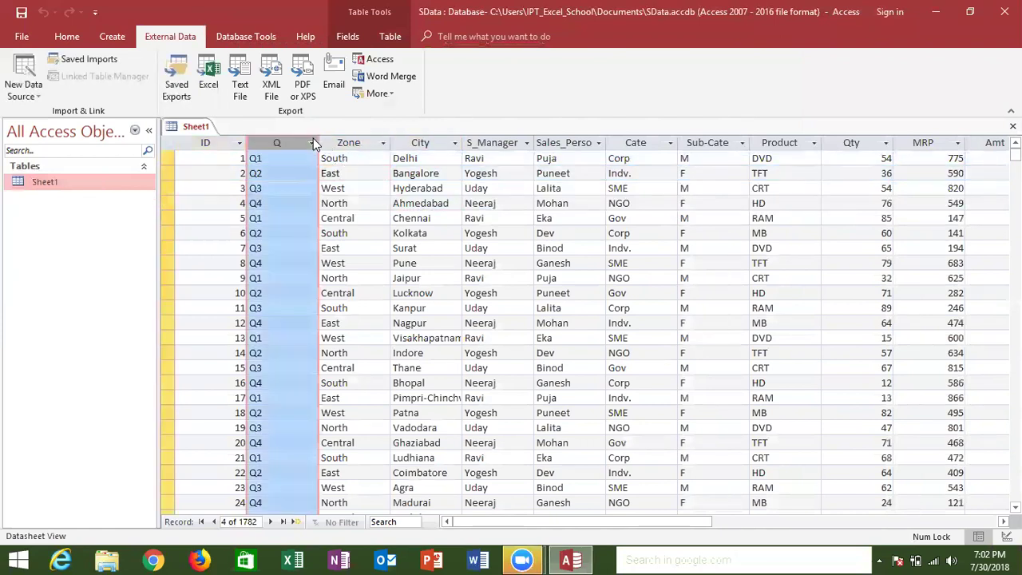
{"action": "left_click", "coordinate": [353, 263]}
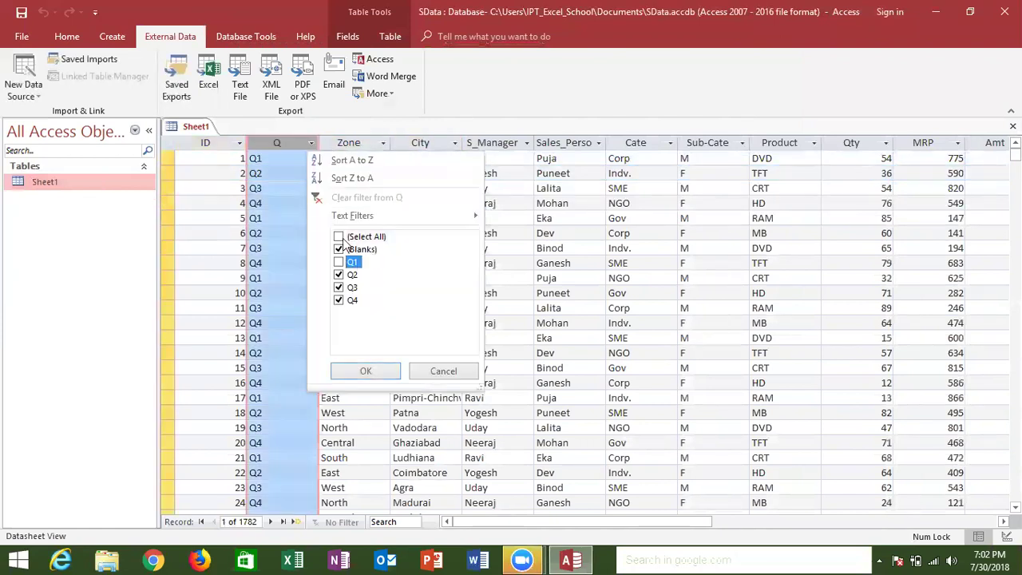
{"action": "left_click", "coordinate": [339, 236]}
{"action": "left_click", "coordinate": [338, 262]}
{"action": "left_click", "coordinate": [367, 370]}
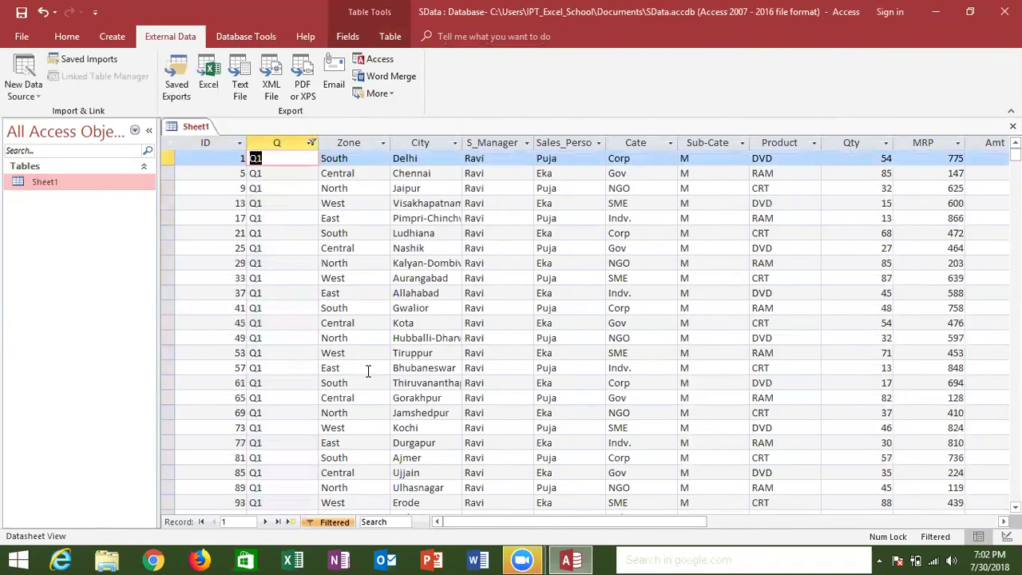
{"action": "key", "text": "Down"}
{"action": "key", "text": "Down"}
{"action": "key", "text": "Down"}
{"action": "key", "text": "Down"}
{"action": "key", "text": "Down"}
{"action": "key", "text": "Down"}
{"action": "key", "text": "Down"}
{"action": "key", "text": "Down"}
{"action": "key", "text": "Down"}
{"action": "key", "text": "Down"}
{"action": "key", "text": "Down"}
{"action": "key", "text": "Down"}
{"action": "key", "text": "Down"}
{"action": "key", "text": "Down"}
{"action": "key", "text": "Down"}
{"action": "key", "text": "Down"}
{"action": "key", "text": "Down"}
{"action": "key", "text": "Down"}
{"action": "key", "text": "Down"}
{"action": "key", "text": "Down"}
{"action": "key", "text": "Down"}
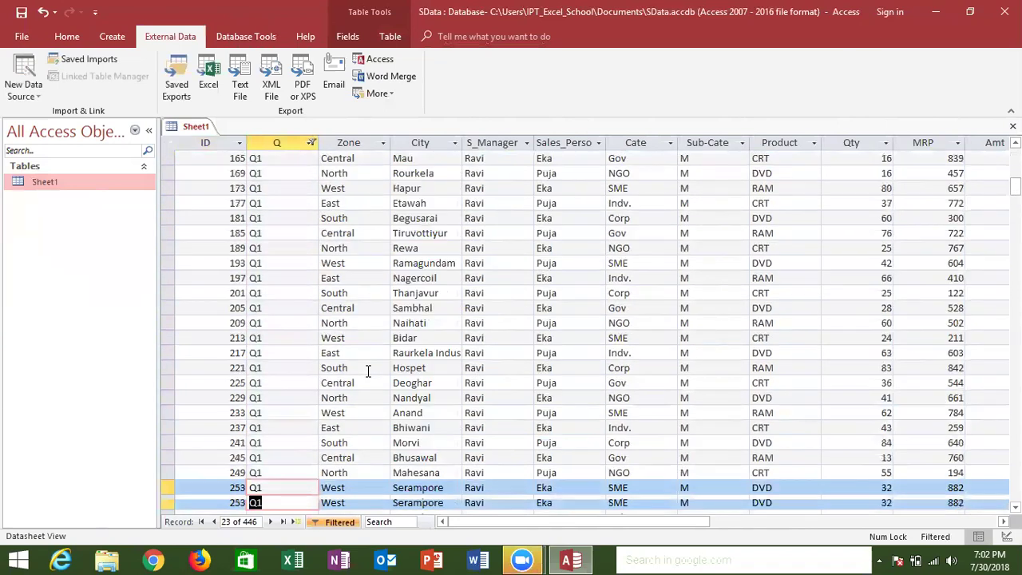
{"action": "key", "text": "Down"}
{"action": "key", "text": "Down"}
{"action": "key", "text": "Down"}
{"action": "key", "text": "ctrl+Up"}
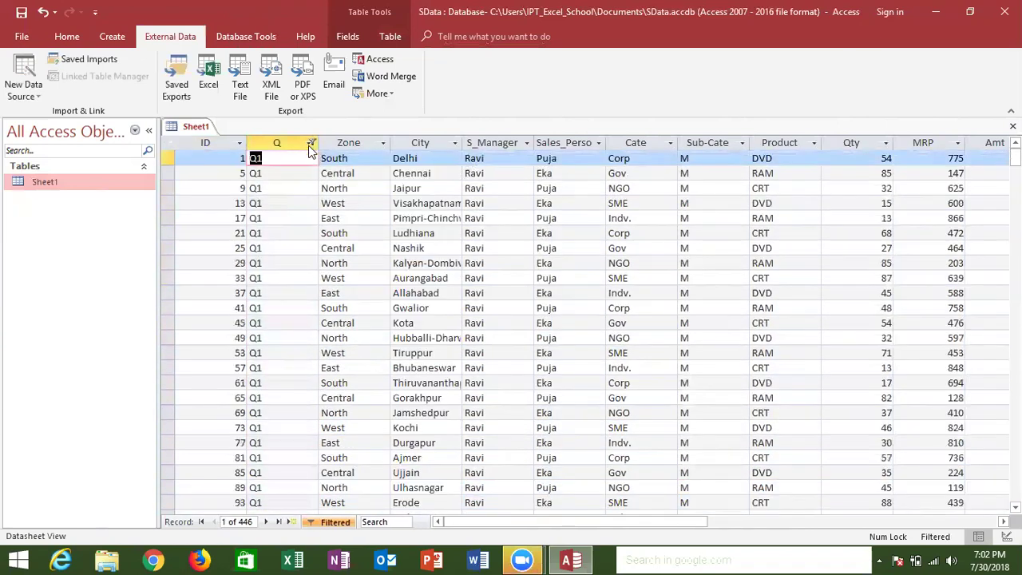
Step: Remove the Q filter so all quarters' records show again
{"action": "left_click", "coordinate": [311, 144]}
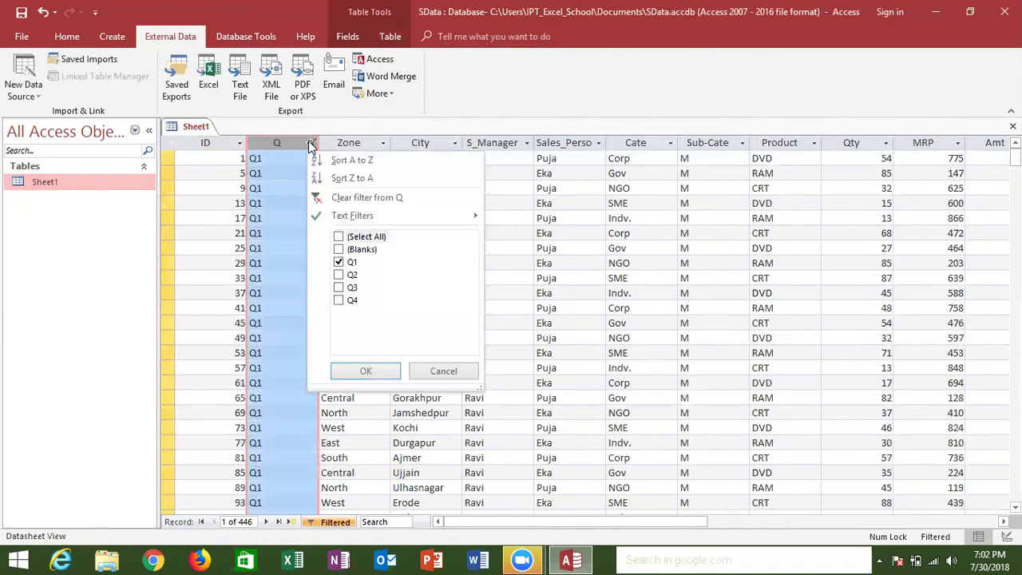
{"action": "left_click", "coordinate": [344, 265]}
{"action": "left_click", "coordinate": [356, 238]}
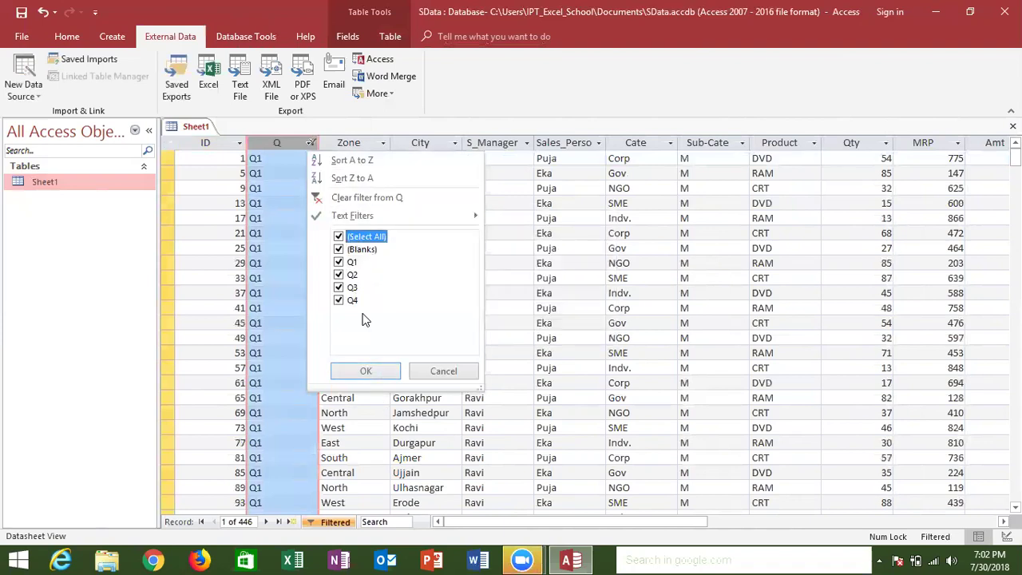
{"action": "left_click", "coordinate": [366, 371]}
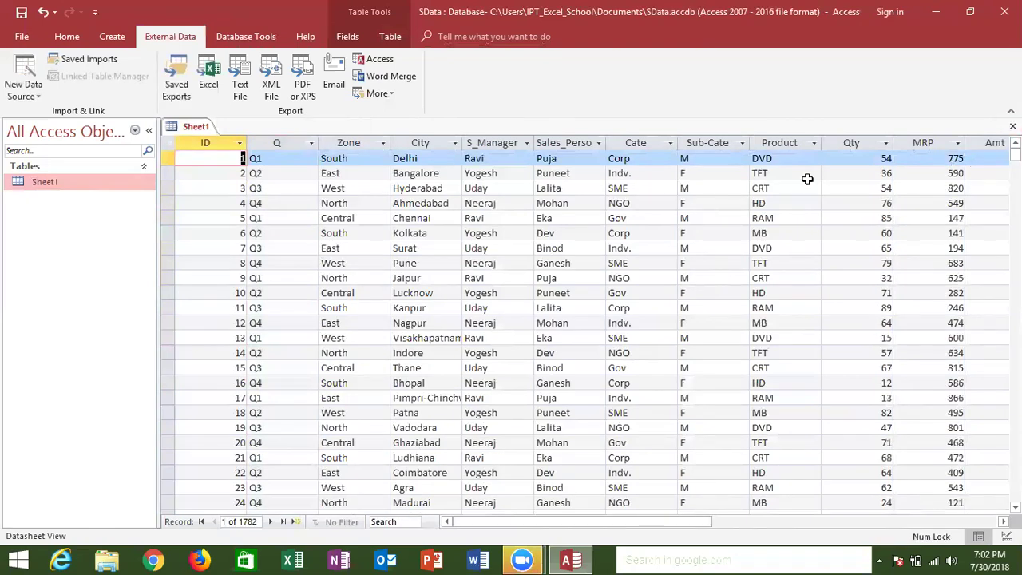
Step: Close Sheet1 without saving its layout changes
{"action": "left_click", "coordinate": [720, 145]}
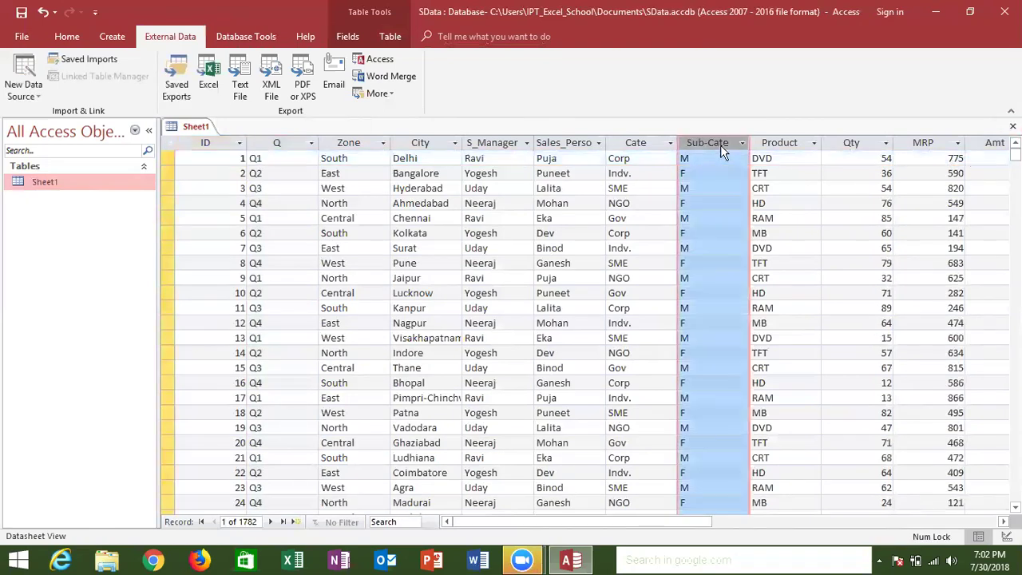
{"action": "left_click", "coordinate": [444, 221]}
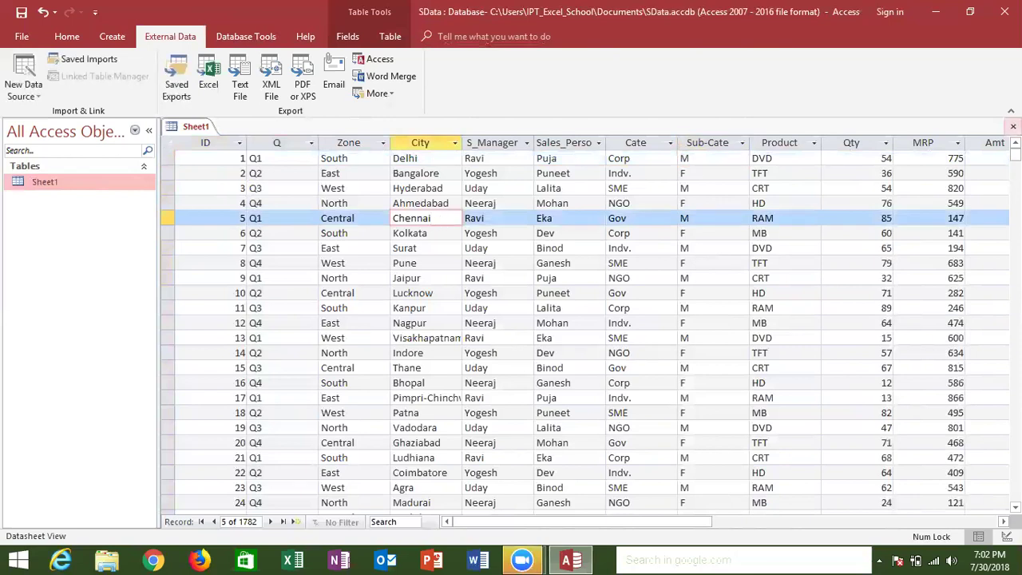
{"action": "left_click", "coordinate": [1012, 126]}
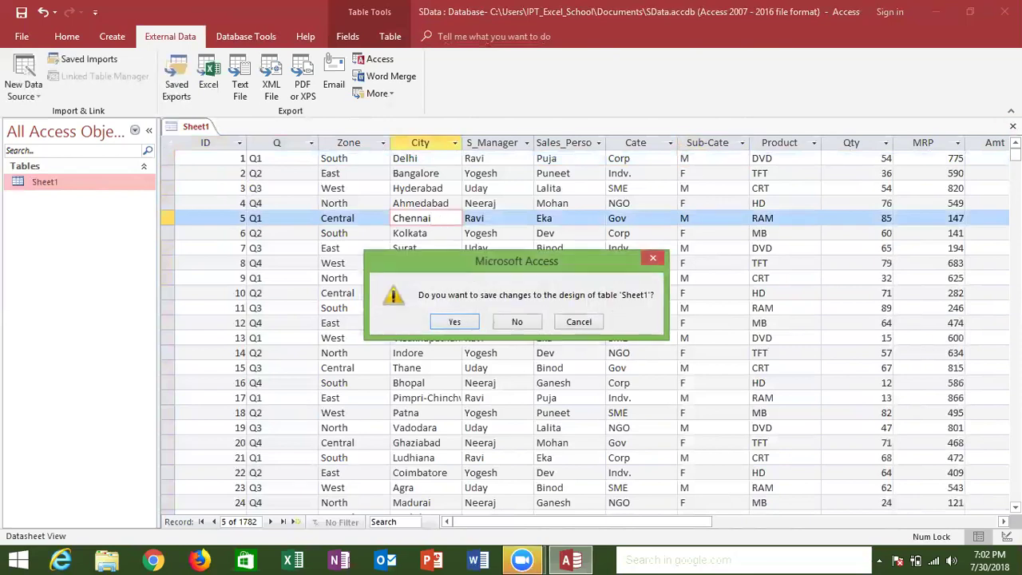
{"action": "left_click", "coordinate": [519, 328]}
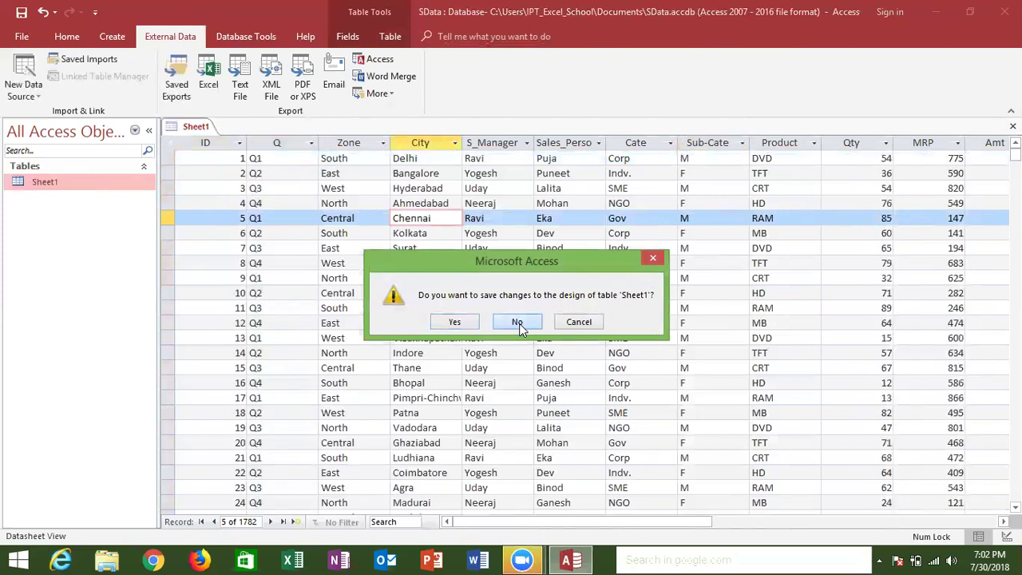
{"action": "left_click", "coordinate": [112, 37]}
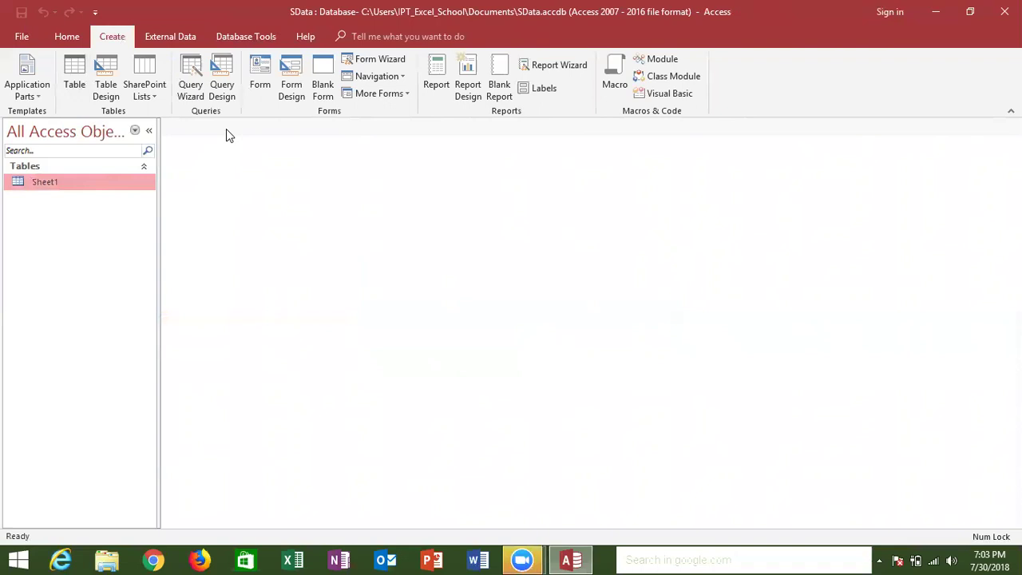
{"action": "left_click", "coordinate": [262, 87]}
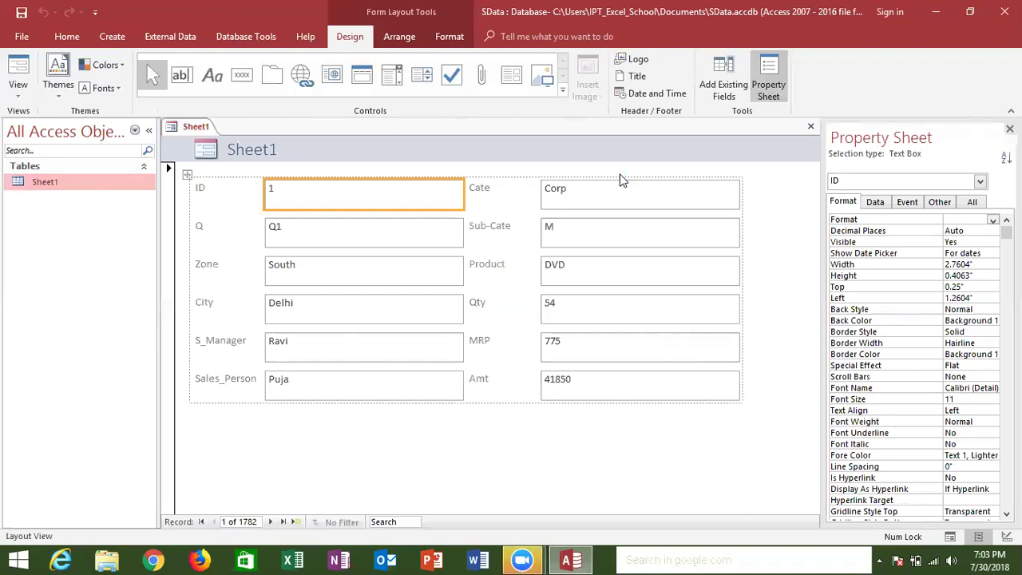
{"action": "left_click", "coordinate": [810, 126]}
{"action": "left_click", "coordinate": [513, 323]}
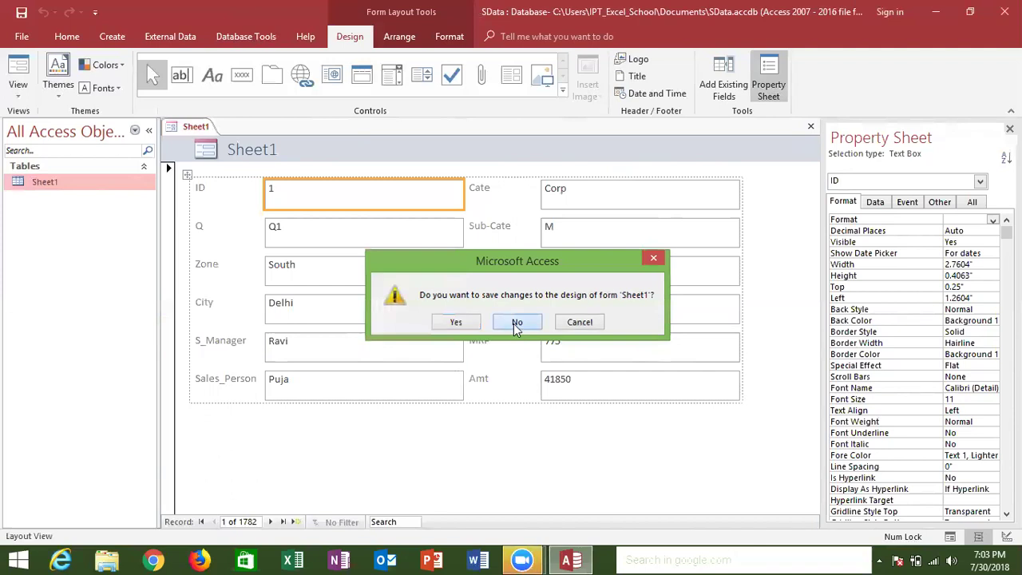
{"action": "left_click", "coordinate": [108, 36]}
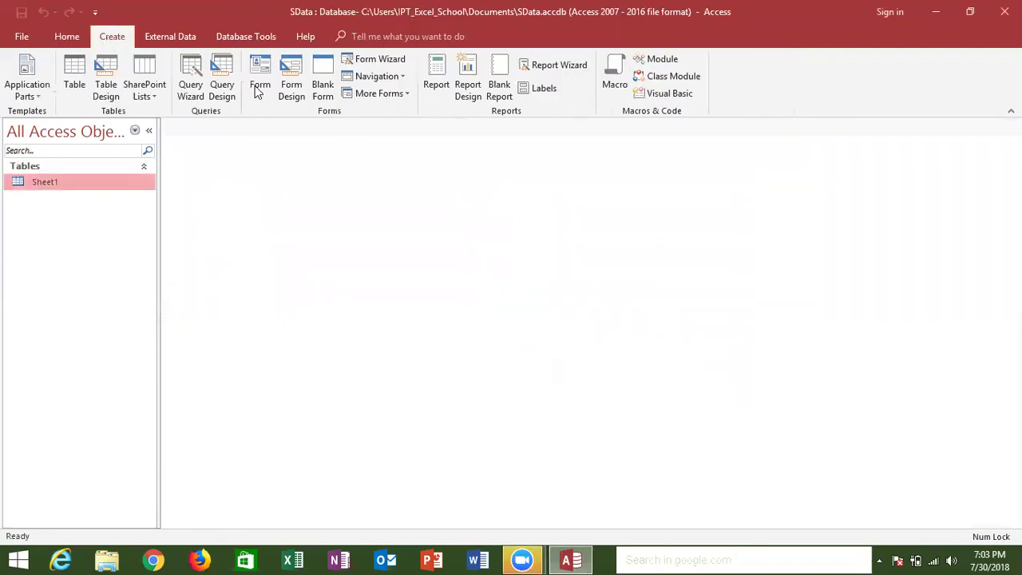
Step: Launch the Simple Query Wizard from the Create tab's New Query dialog
{"action": "left_click", "coordinate": [200, 102]}
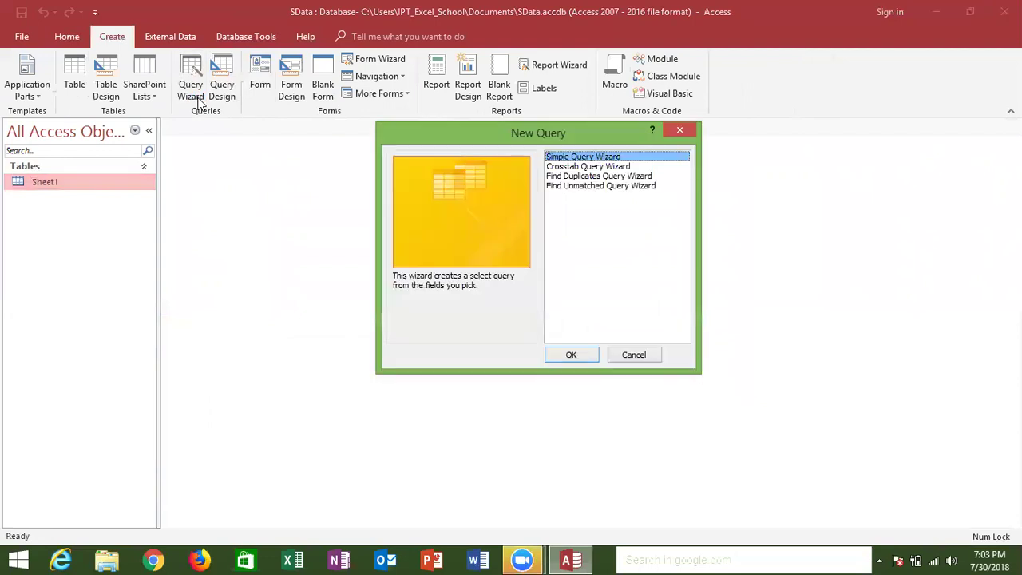
{"action": "left_click", "coordinate": [573, 177]}
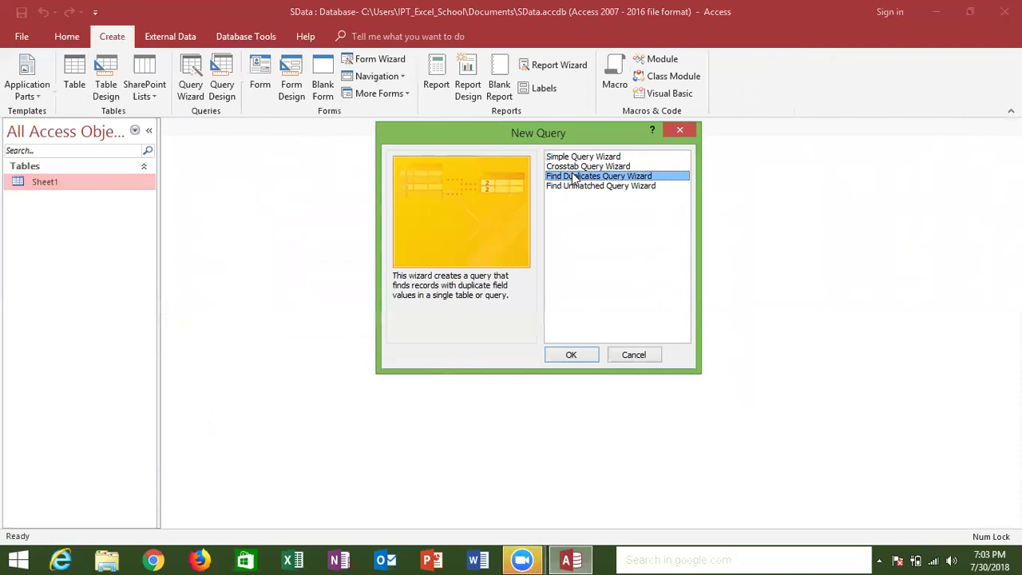
{"action": "left_click", "coordinate": [571, 158]}
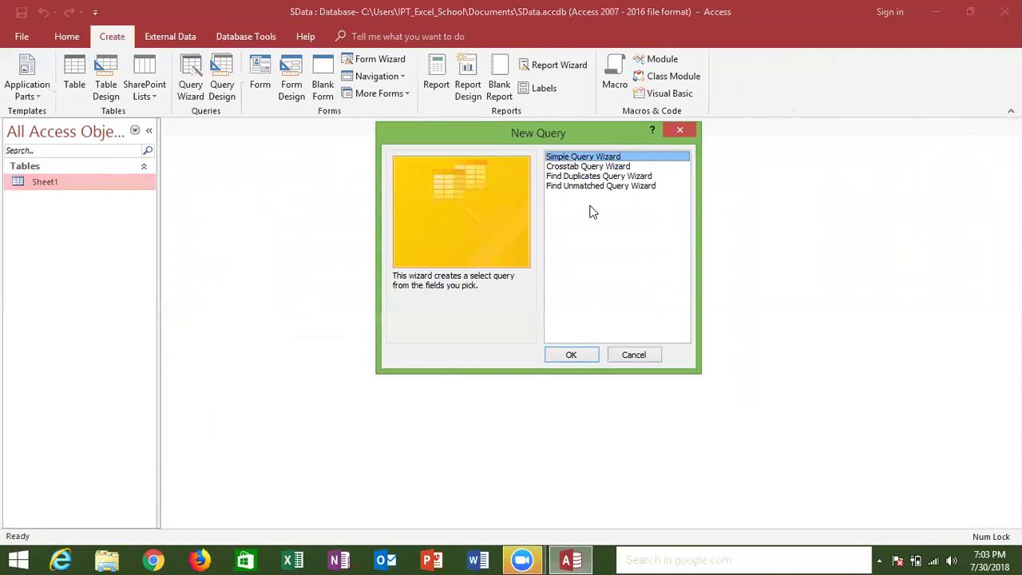
{"action": "left_click", "coordinate": [566, 360]}
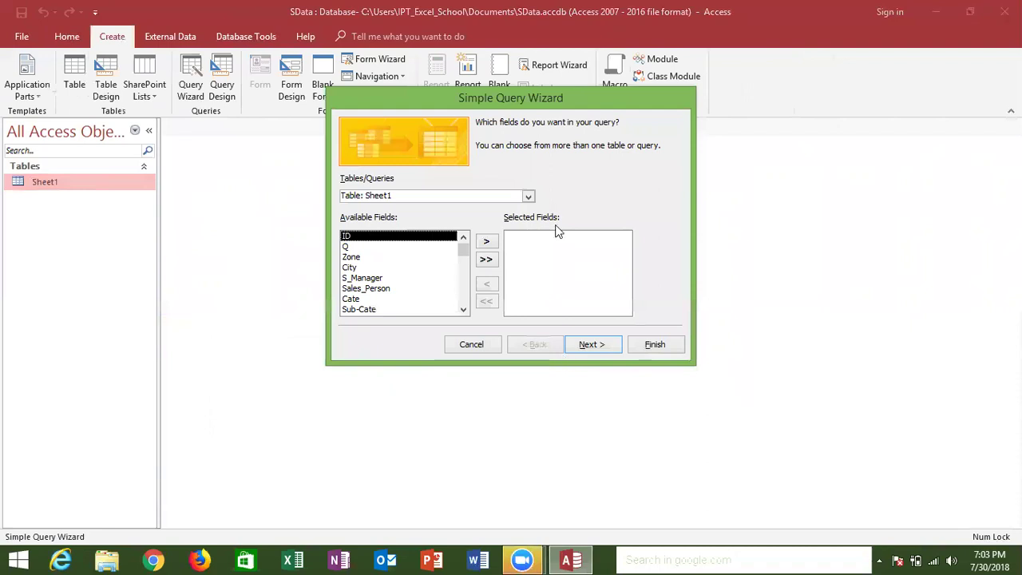
Step: In the Simple Query Wizard, add every Sheet1 field except ID to the query
{"action": "left_click", "coordinate": [529, 197]}
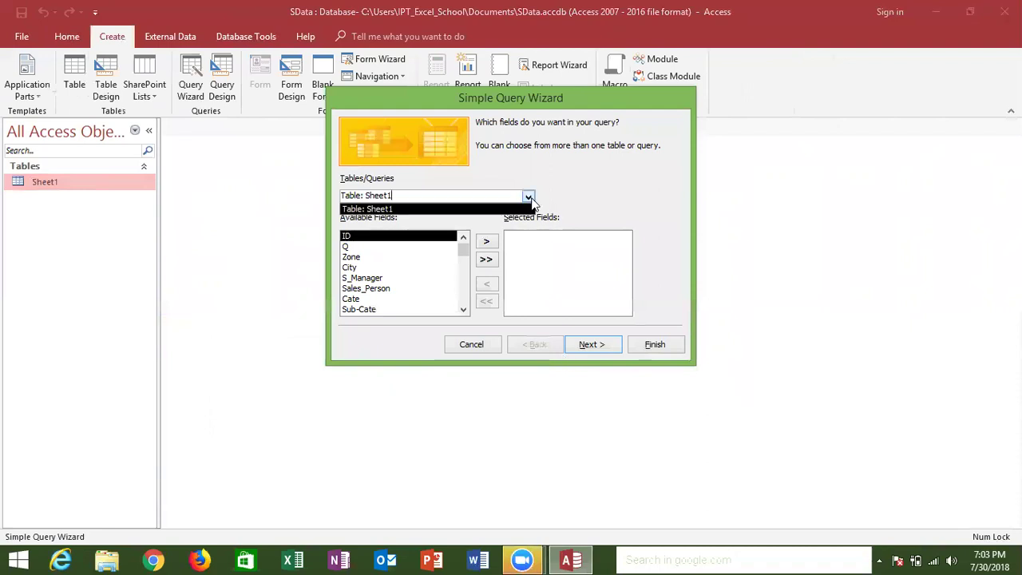
{"action": "left_click", "coordinate": [530, 197]}
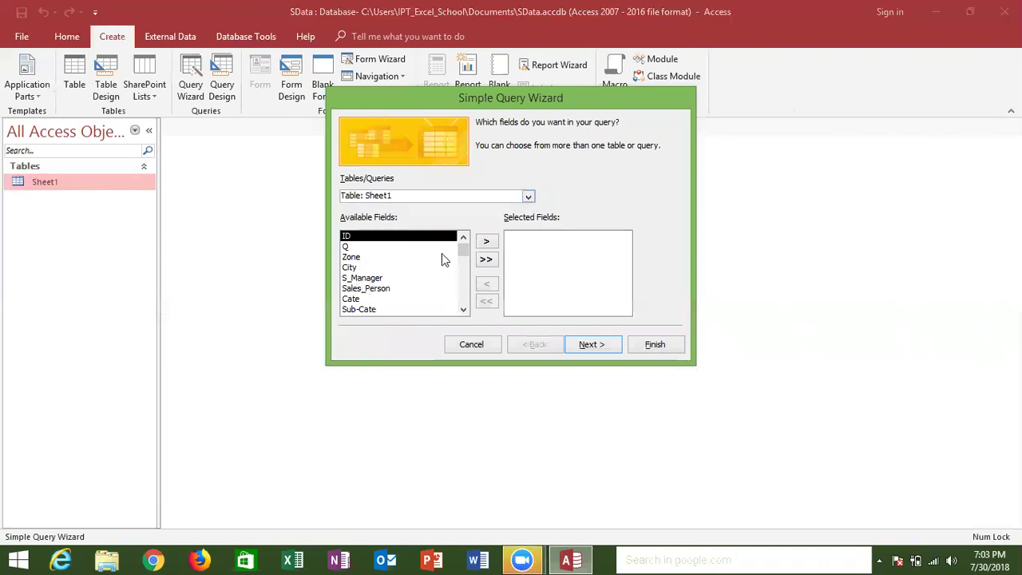
{"action": "left_click", "coordinate": [486, 243]}
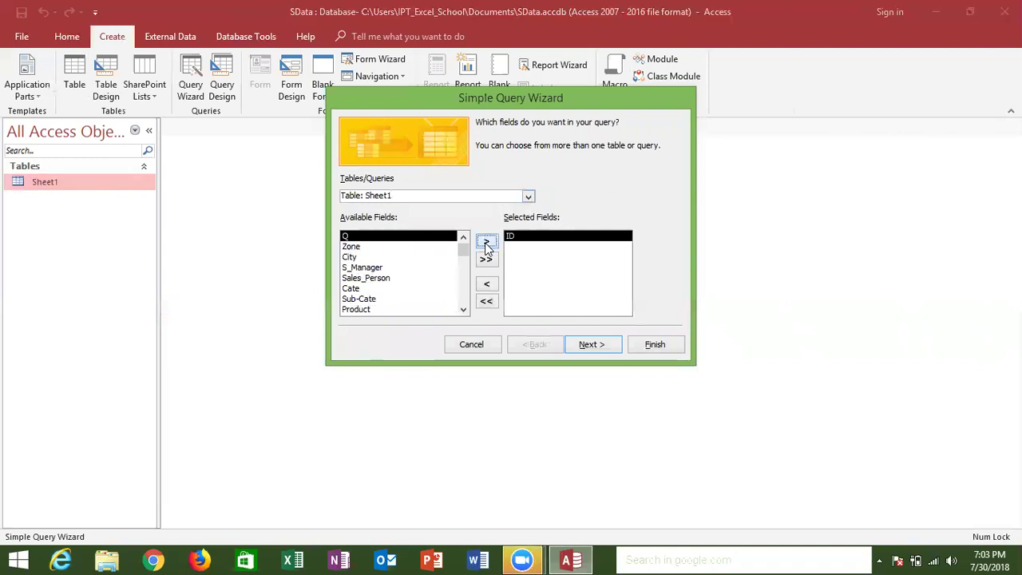
{"action": "left_click", "coordinate": [486, 259]}
{"action": "scroll", "coordinate": [625, 262], "scroll_direction": "up", "scroll_amount": 2}
{"action": "scroll", "coordinate": [591, 257], "scroll_direction": "down", "scroll_amount": 2}
{"action": "left_click", "coordinate": [586, 247]}
{"action": "left_click", "coordinate": [625, 238]}
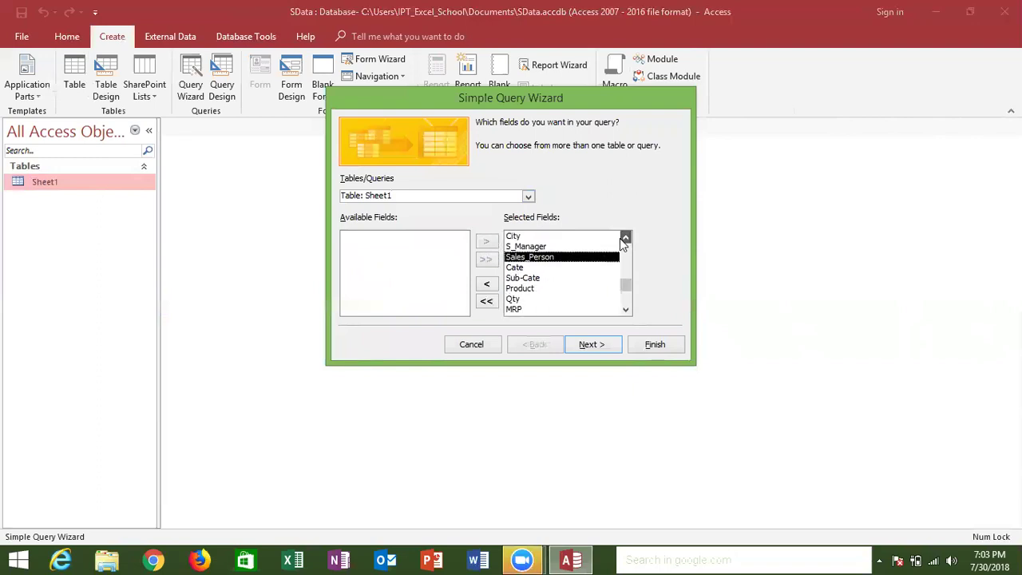
{"action": "scroll", "coordinate": [625, 240], "scroll_direction": "up", "scroll_amount": 1}
{"action": "left_click", "coordinate": [544, 238]}
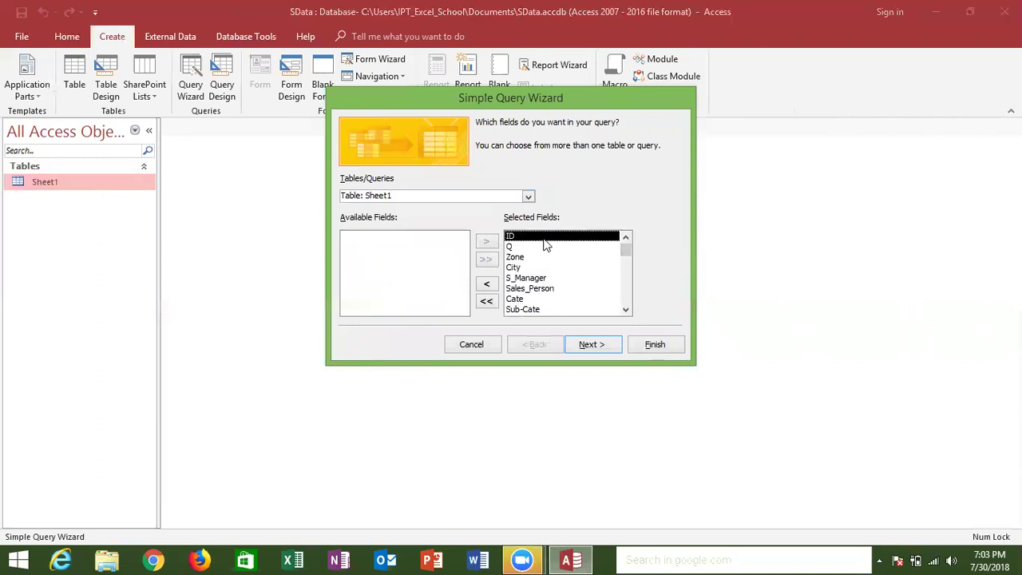
{"action": "left_click", "coordinate": [486, 284]}
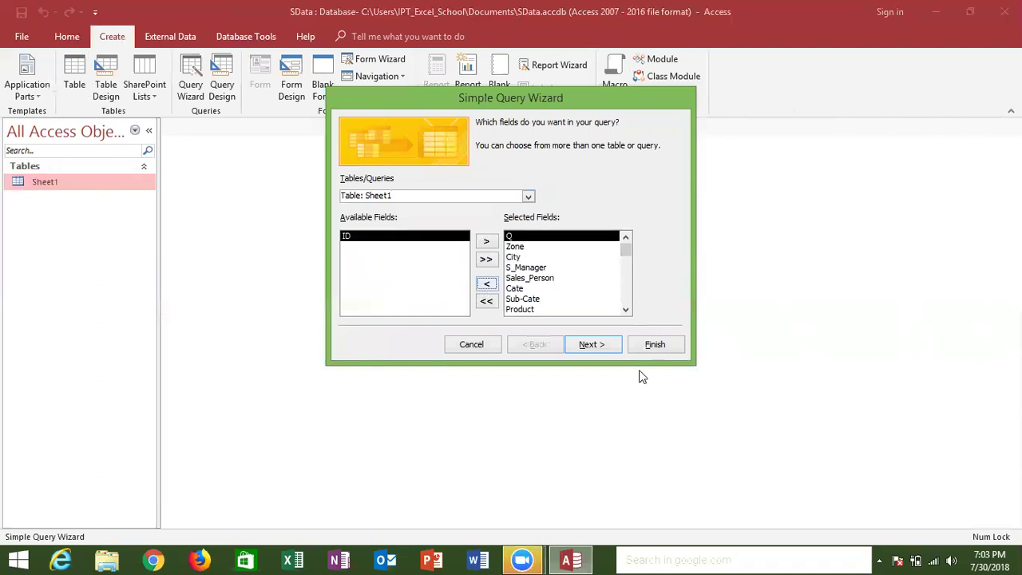
Step: Drop MRP and Sub-Cate from the fields and finish Sheet1 Query as a detail query
{"action": "left_click", "coordinate": [592, 345]}
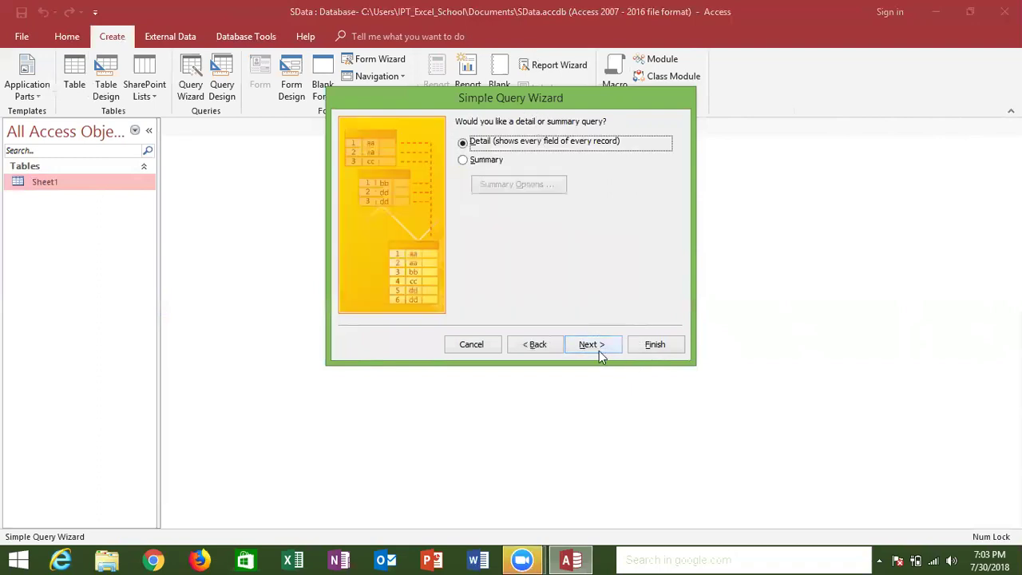
{"action": "left_click", "coordinate": [599, 351]}
{"action": "left_click", "coordinate": [541, 346]}
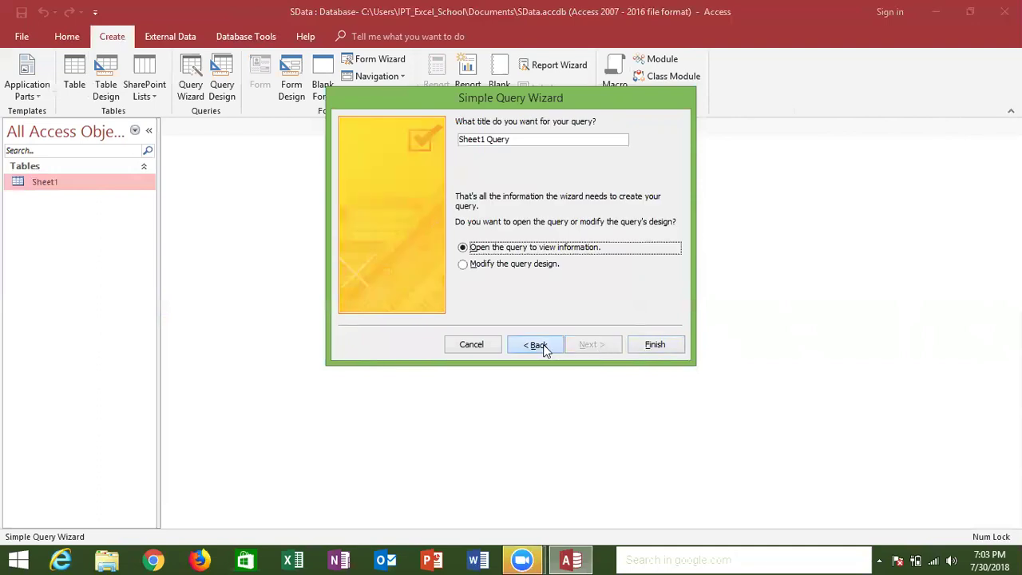
{"action": "left_click", "coordinate": [543, 349]}
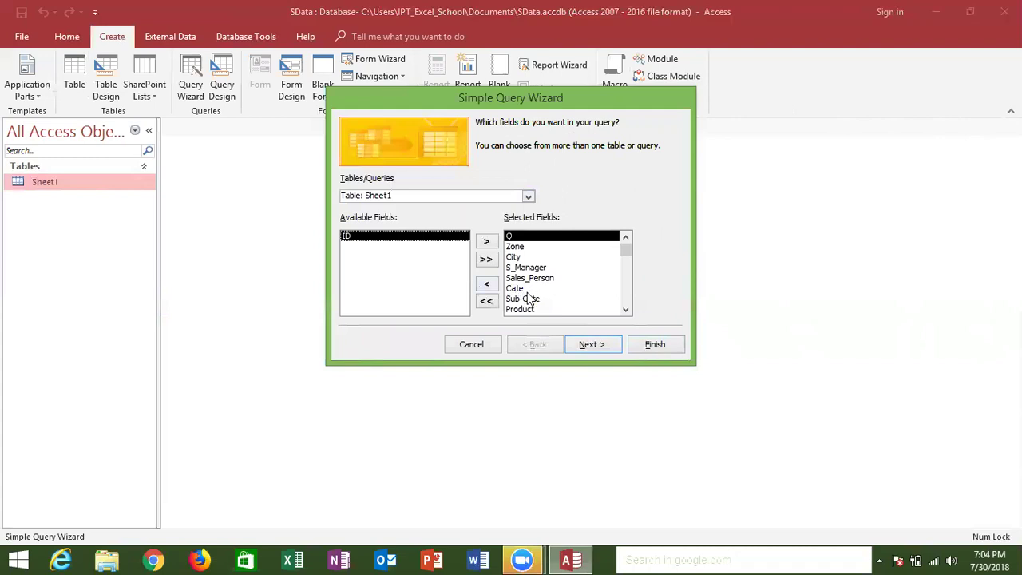
{"action": "left_click", "coordinate": [625, 310]}
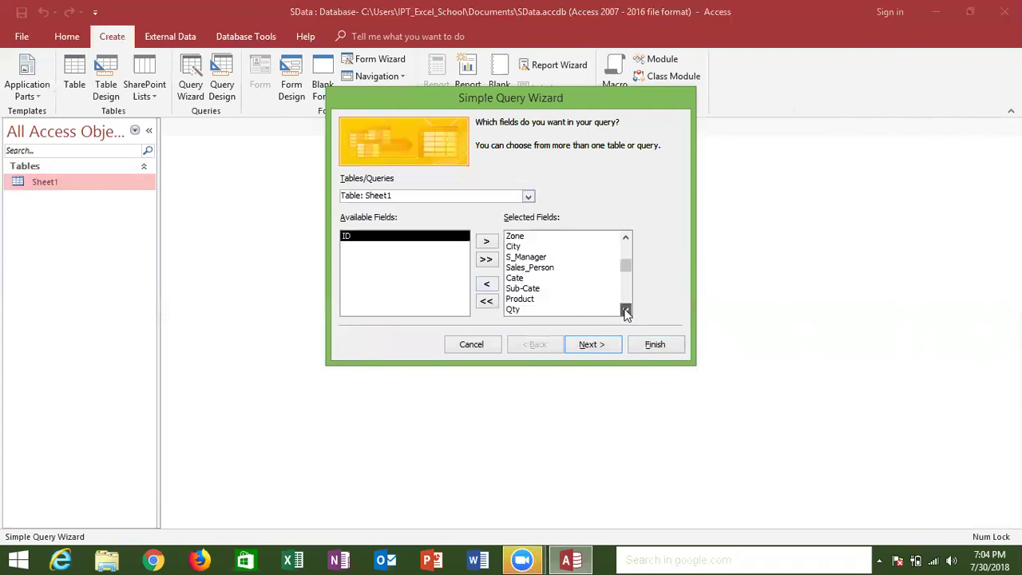
{"action": "left_click", "coordinate": [625, 311]}
{"action": "left_click", "coordinate": [625, 311]}
{"action": "left_click", "coordinate": [514, 299]}
{"action": "left_click", "coordinate": [485, 286]}
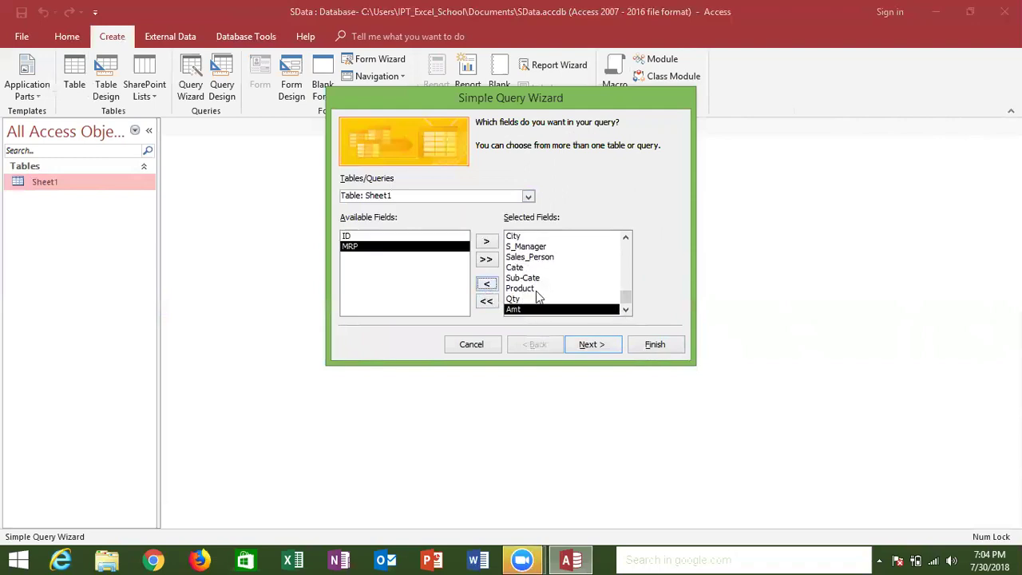
{"action": "left_click", "coordinate": [504, 277]}
{"action": "left_click", "coordinate": [487, 285]}
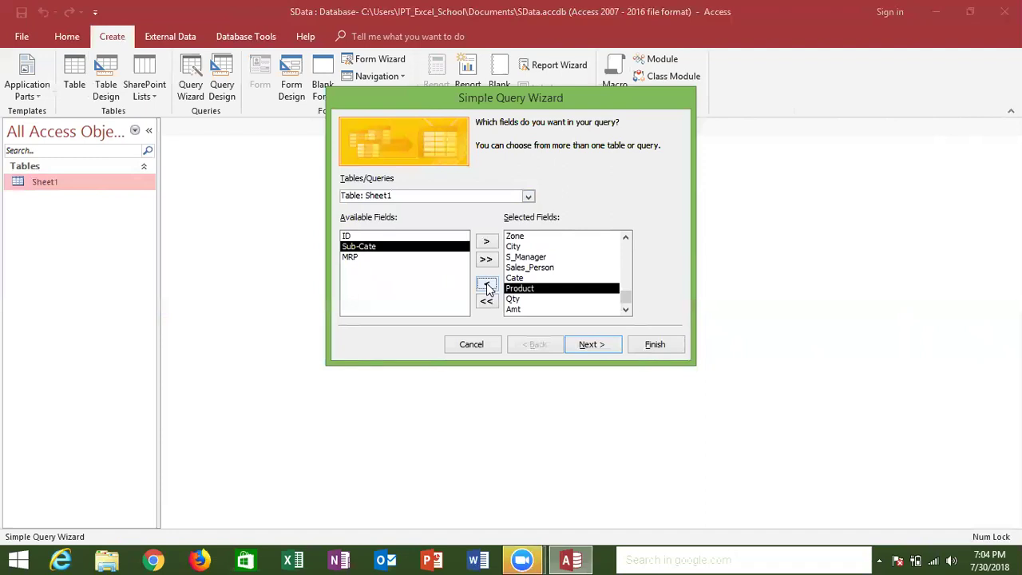
{"action": "left_click", "coordinate": [604, 353]}
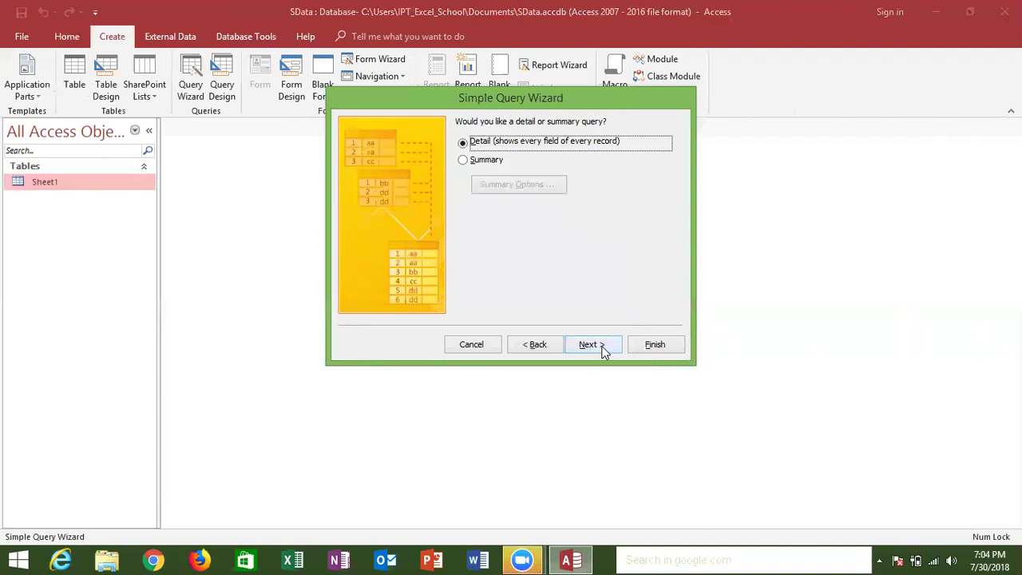
{"action": "left_click", "coordinate": [604, 352]}
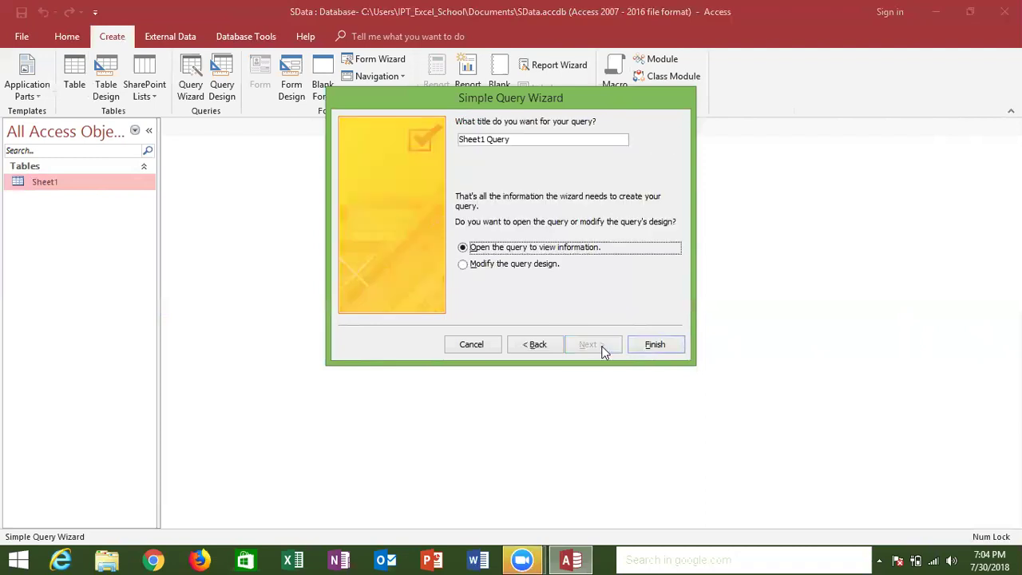
{"action": "left_click", "coordinate": [647, 349]}
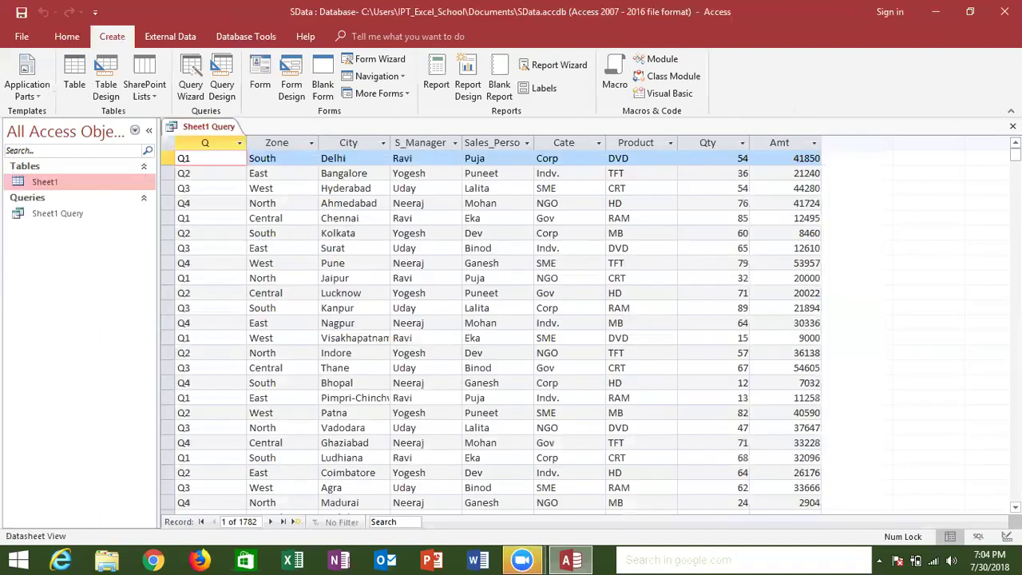
Step: Close the Sheet1 Query datasheet and reopen it from the navigation pane
{"action": "left_click", "coordinate": [1012, 126]}
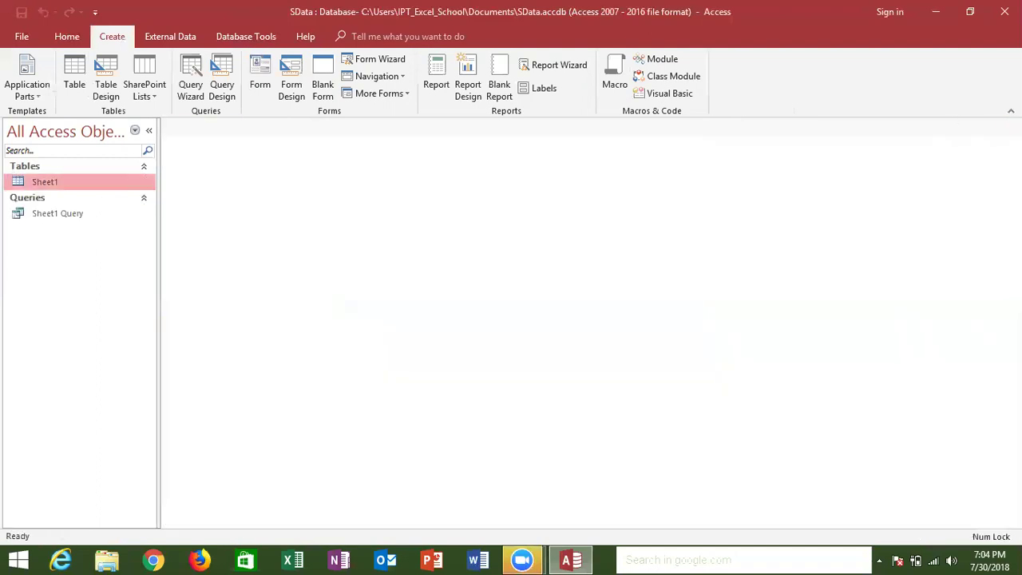
{"action": "left_click", "coordinate": [67, 221]}
{"action": "double_click", "coordinate": [67, 223]}
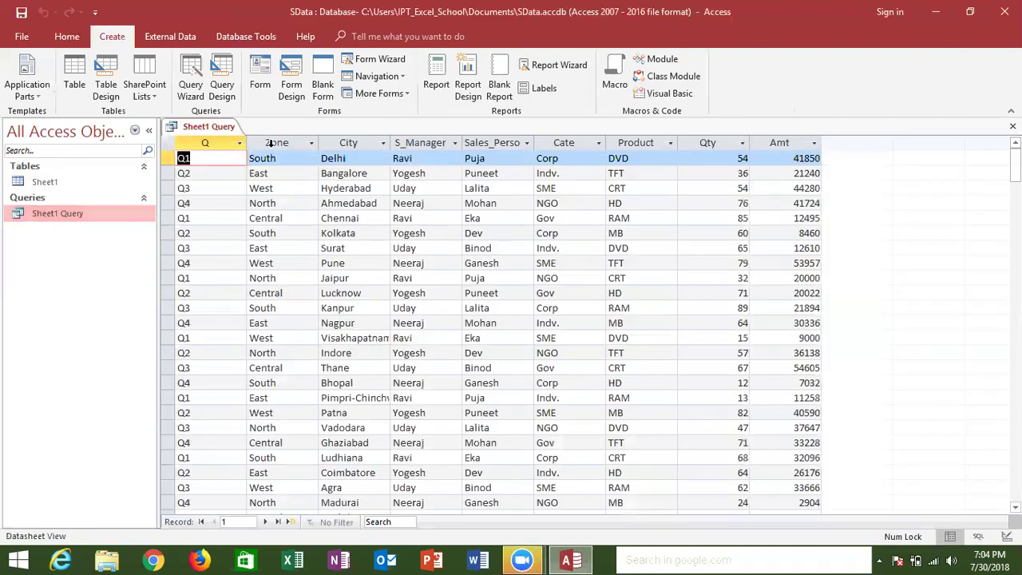
Step: Select each column from Zone through Amt, then close the query and select the Sheet1 table
{"action": "left_click", "coordinate": [273, 144]}
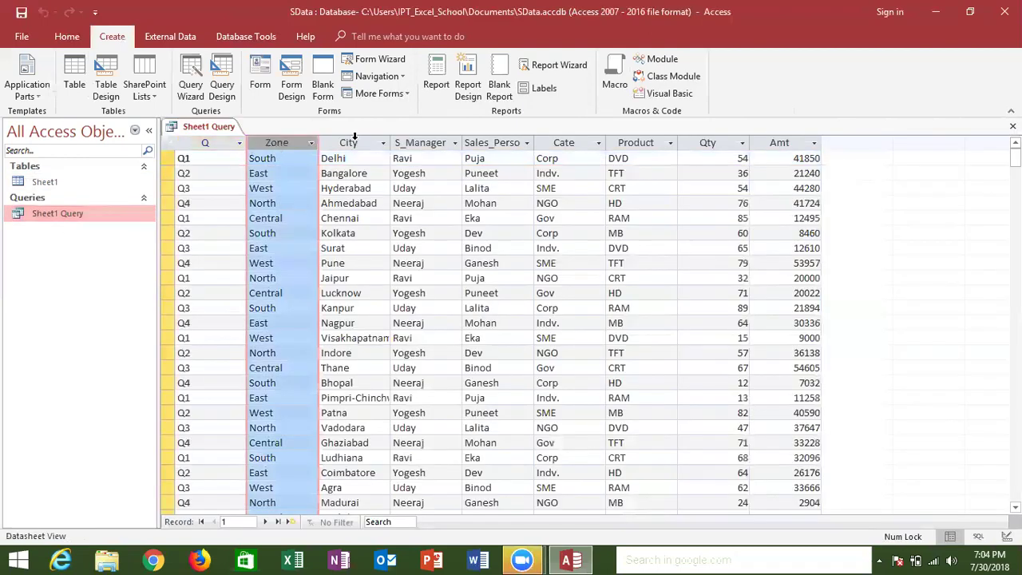
{"action": "left_click", "coordinate": [351, 142]}
{"action": "left_click", "coordinate": [422, 143]}
{"action": "left_click", "coordinate": [492, 142]}
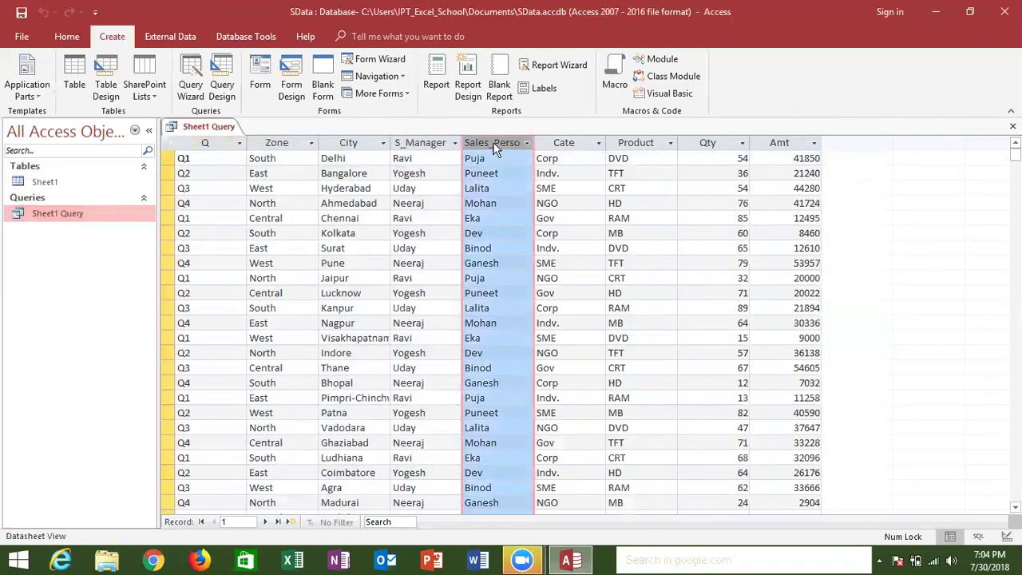
{"action": "left_click", "coordinate": [572, 144]}
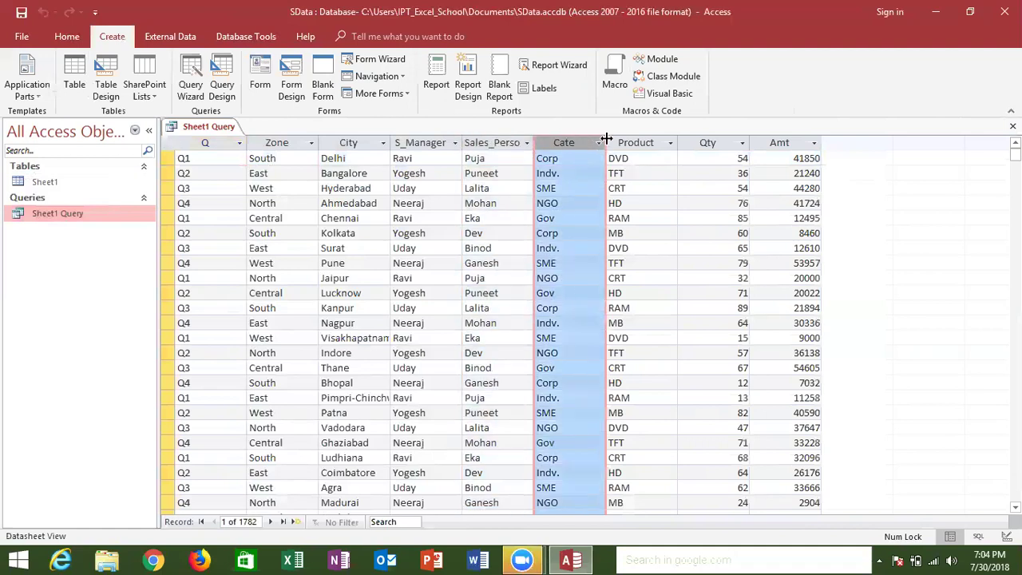
{"action": "left_click", "coordinate": [771, 143]}
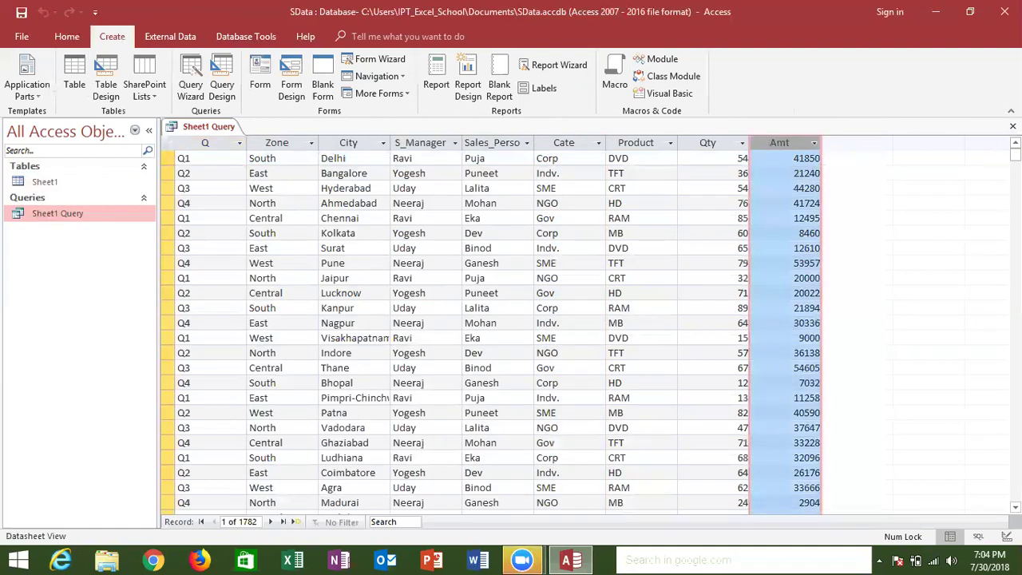
{"action": "left_click", "coordinate": [1013, 127]}
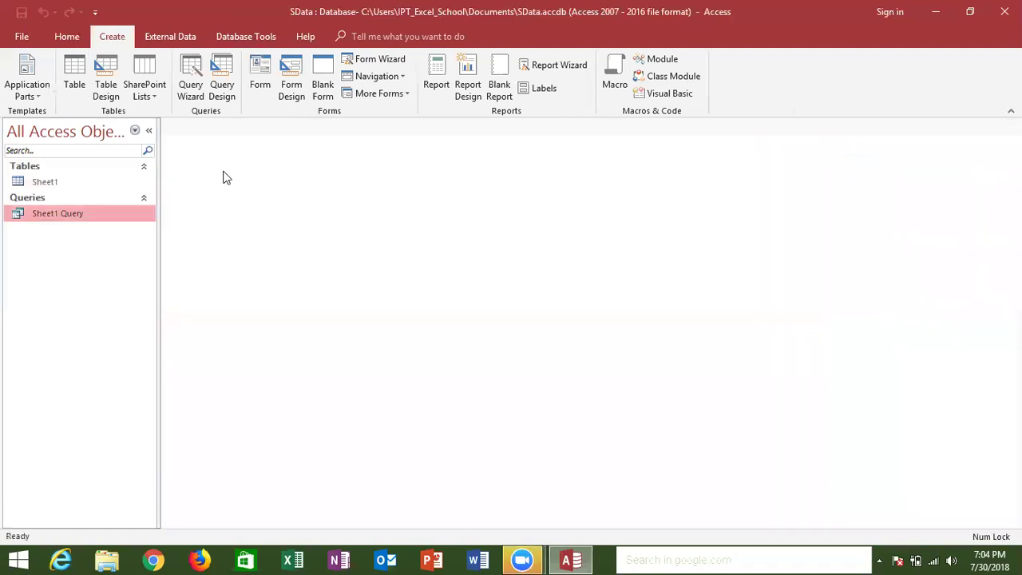
{"action": "left_click", "coordinate": [36, 181]}
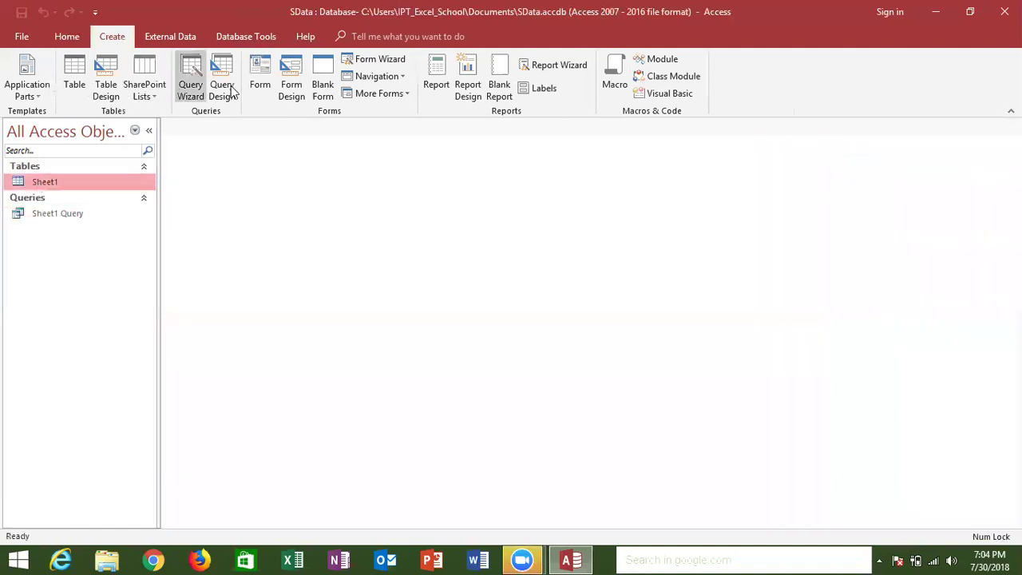
Step: Start a Simple Query Wizard on Sheet1 with the S_Manager and Amt fields
{"action": "left_click", "coordinate": [192, 89]}
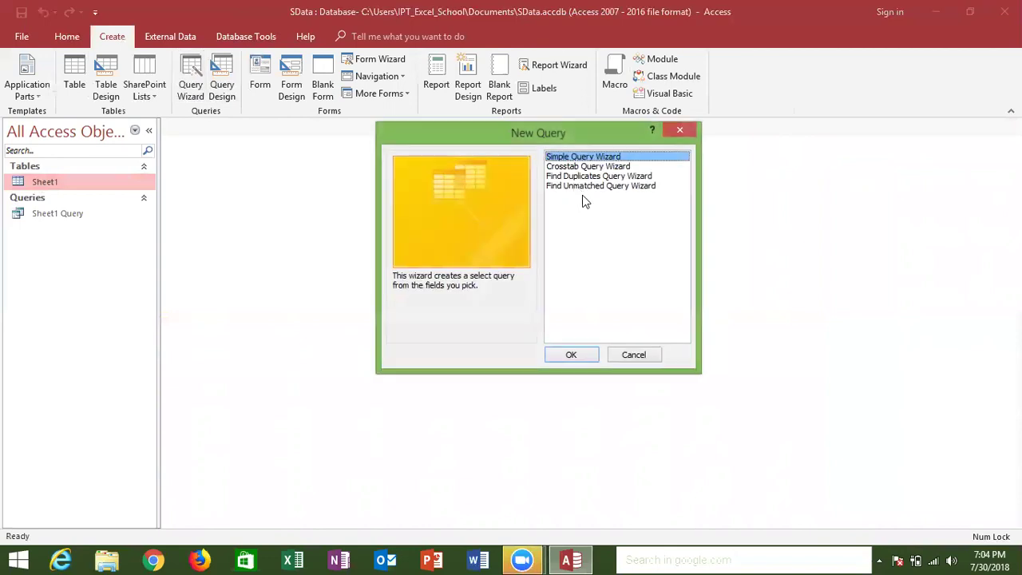
{"action": "left_click", "coordinate": [591, 360]}
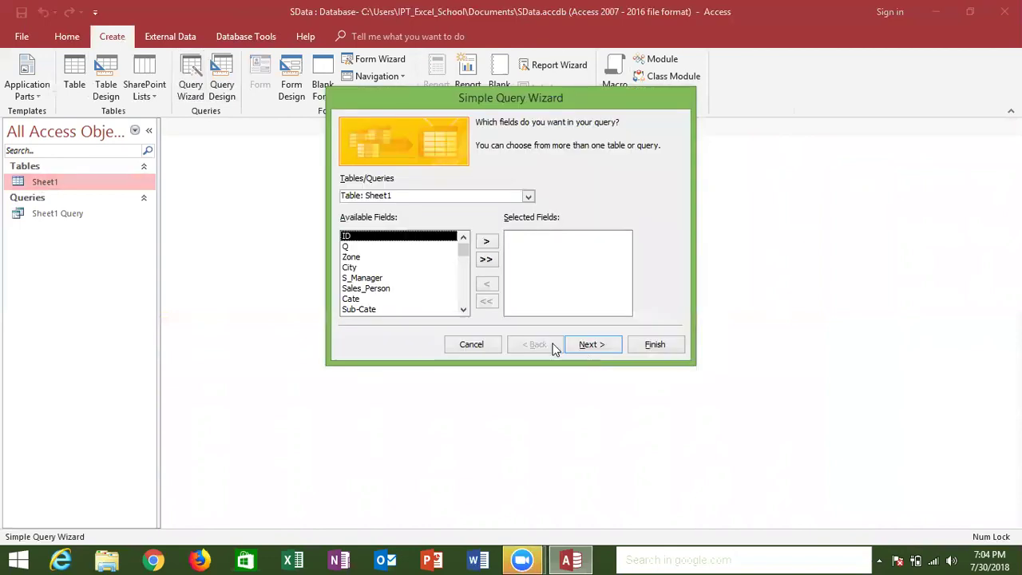
{"action": "left_click", "coordinate": [378, 279]}
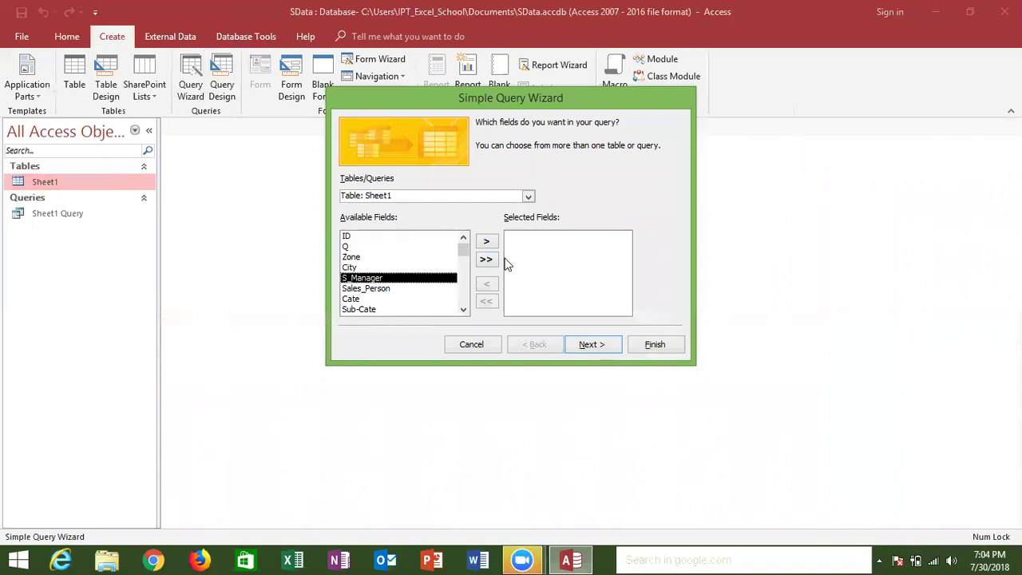
{"action": "left_click", "coordinate": [487, 241]}
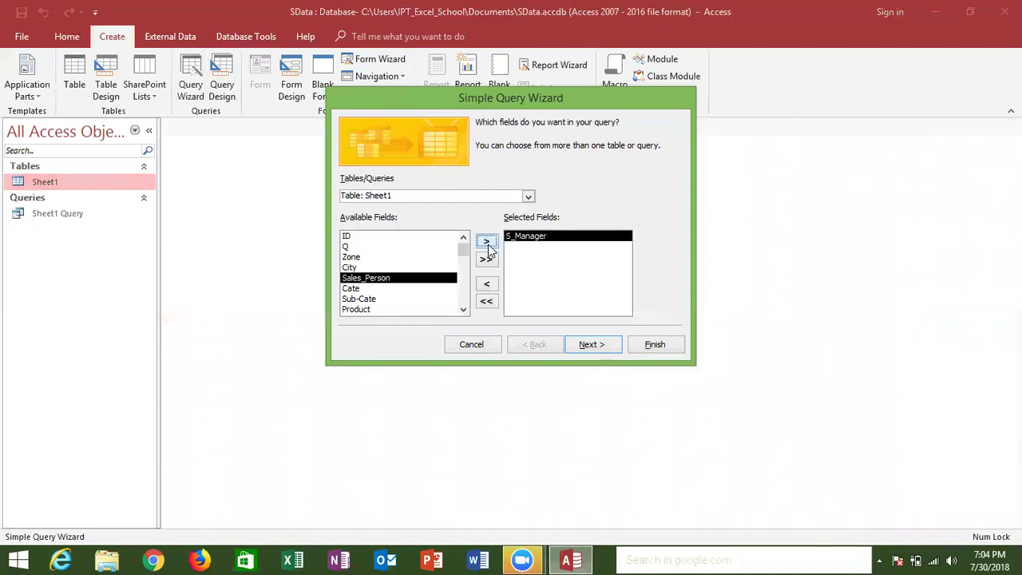
{"action": "left_click", "coordinate": [463, 309]}
{"action": "left_click", "coordinate": [463, 309]}
{"action": "left_click", "coordinate": [392, 310]}
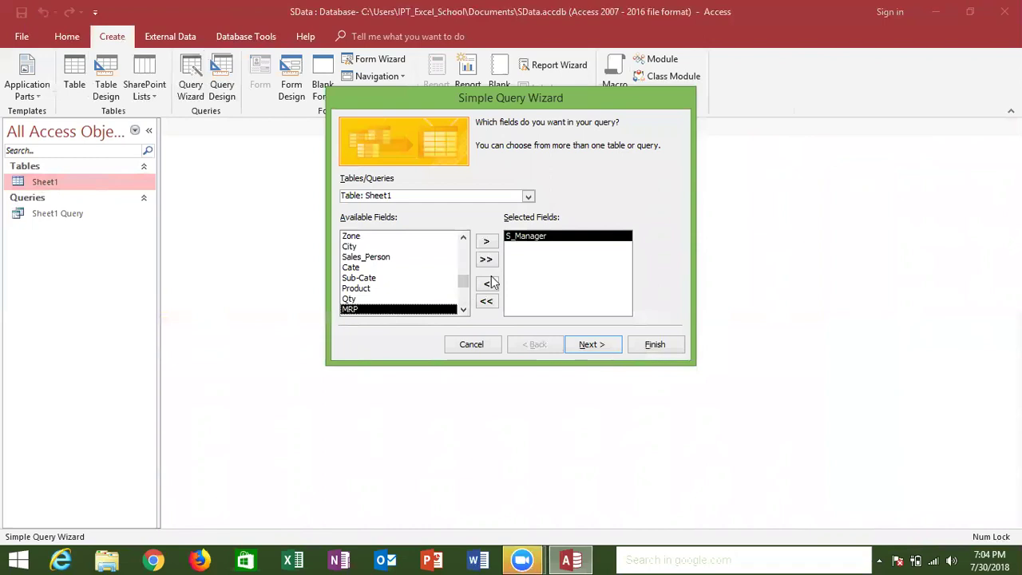
{"action": "left_click", "coordinate": [463, 309]}
{"action": "left_click", "coordinate": [418, 313]}
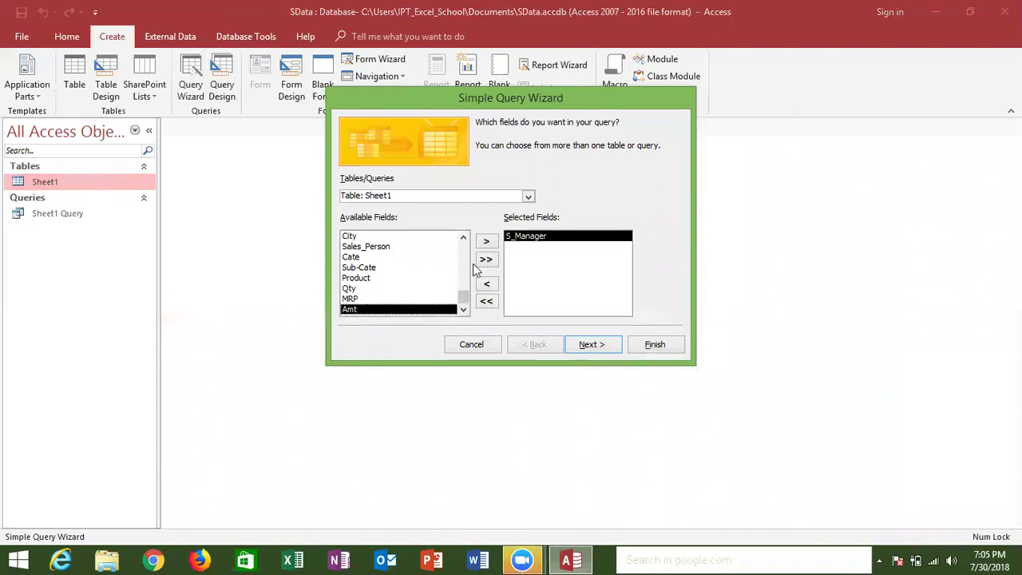
{"action": "left_click", "coordinate": [486, 241]}
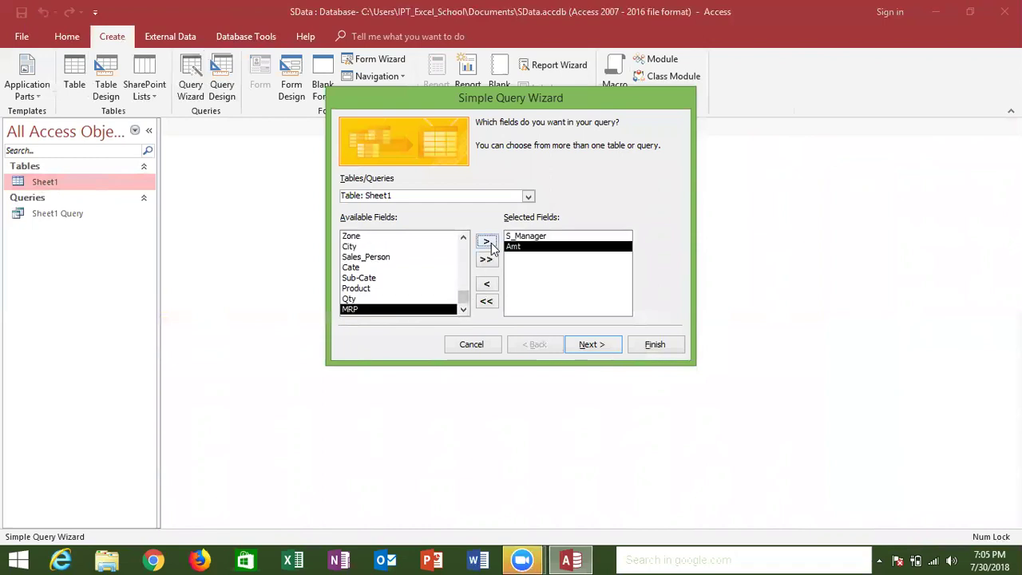
{"action": "left_click", "coordinate": [599, 351]}
Step: Make it a summary query totalling Sum of Amt and finish it as Sheet1 Query1
{"action": "left_click", "coordinate": [494, 166]}
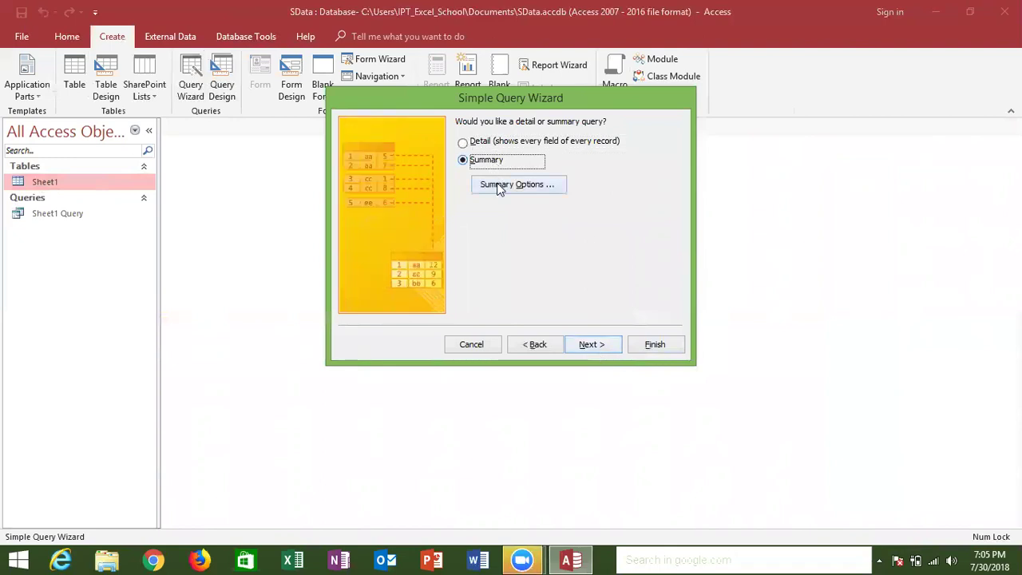
{"action": "left_click", "coordinate": [498, 186]}
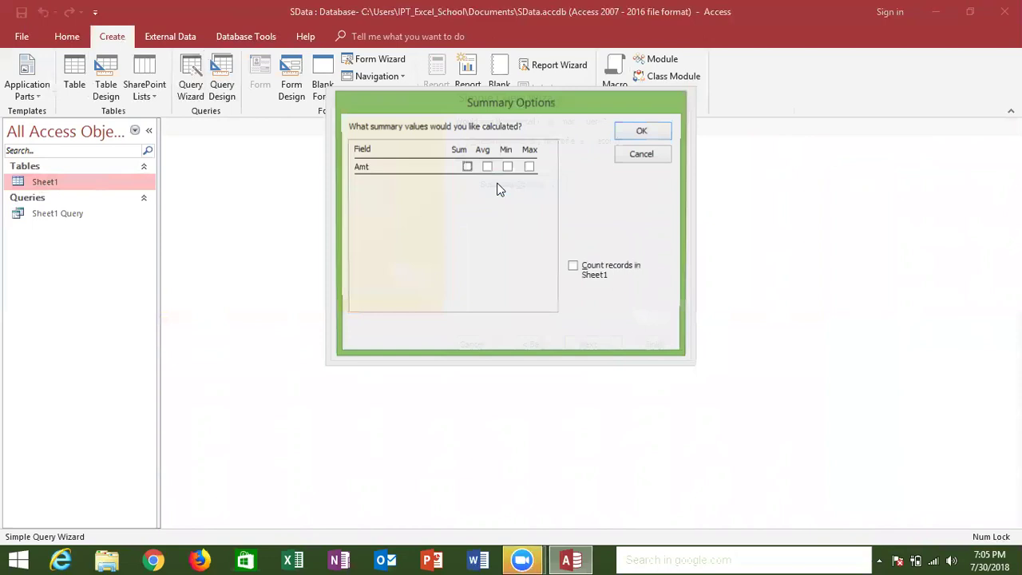
{"action": "left_click", "coordinate": [467, 168]}
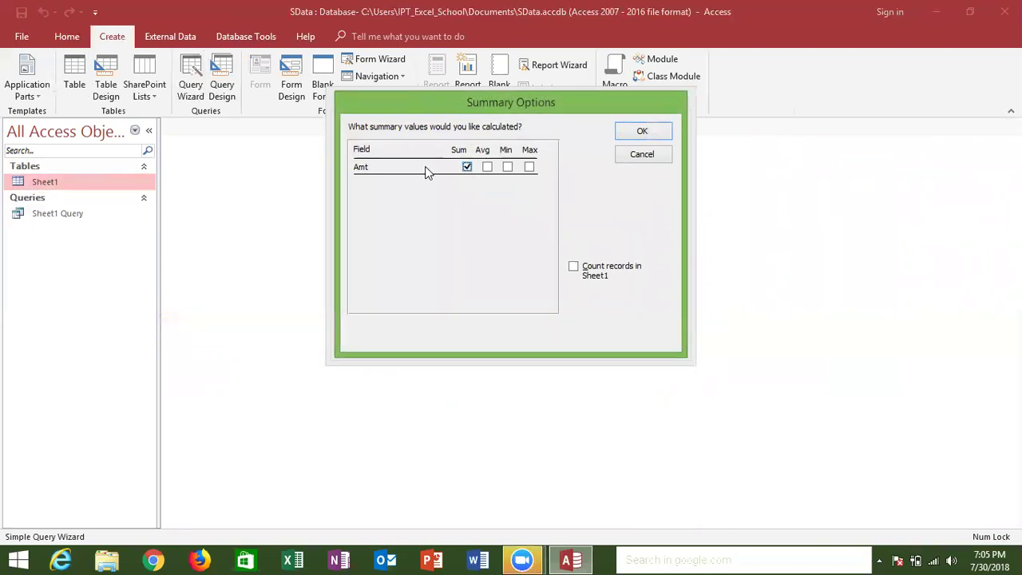
{"action": "left_click", "coordinate": [644, 133]}
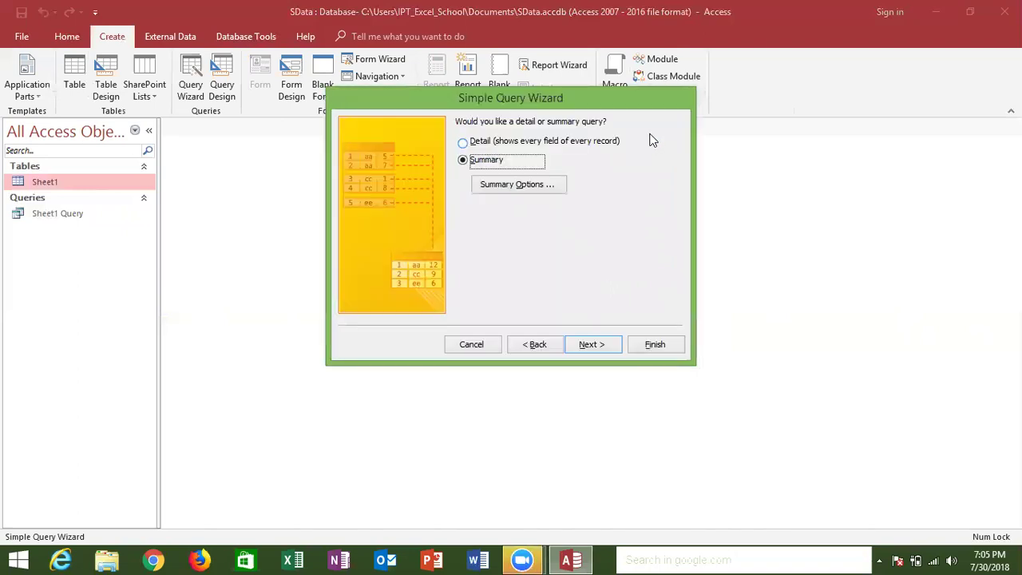
{"action": "left_click", "coordinate": [597, 345]}
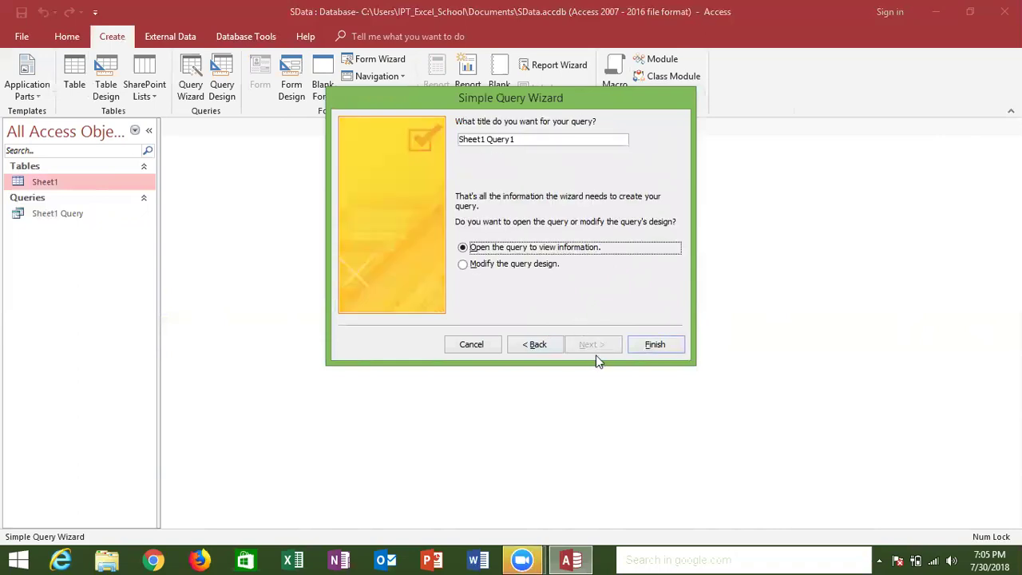
{"action": "left_click", "coordinate": [643, 344]}
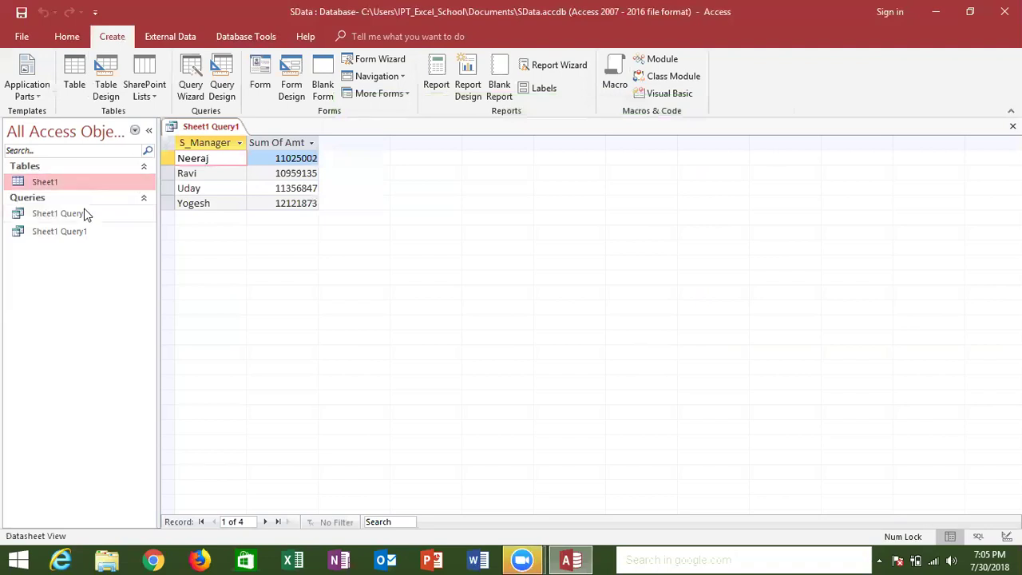
Step: Open both Sheet1 Query and Sheet1 Query1 datasheets
{"action": "left_click", "coordinate": [77, 232]}
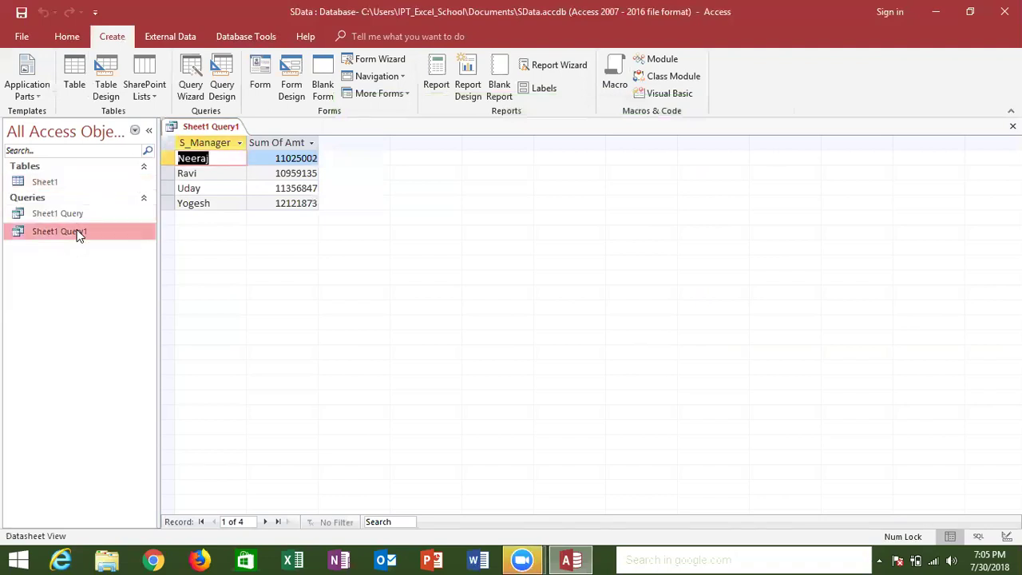
{"action": "left_click", "coordinate": [72, 217]}
{"action": "double_click", "coordinate": [72, 217]}
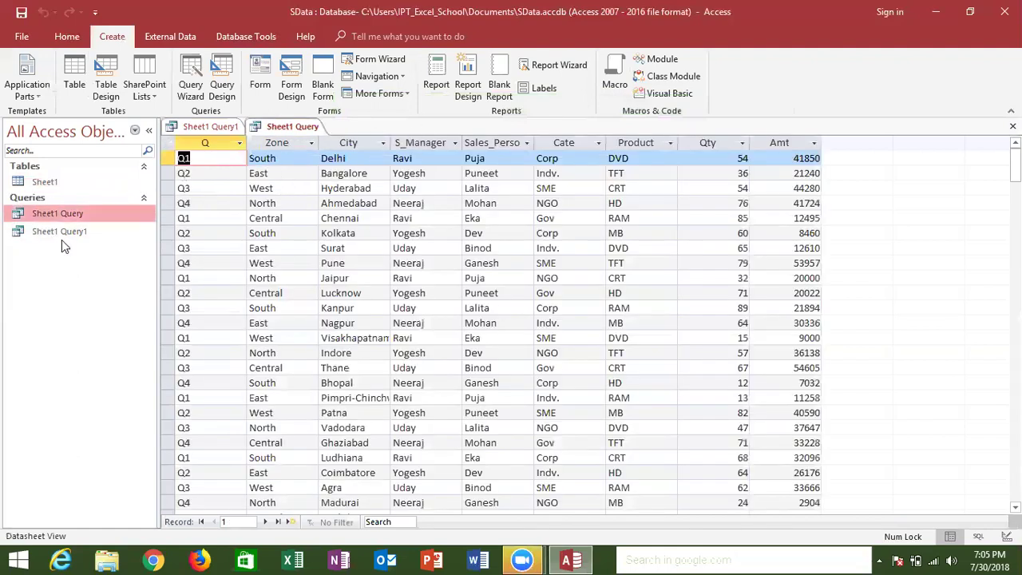
{"action": "left_click", "coordinate": [67, 233]}
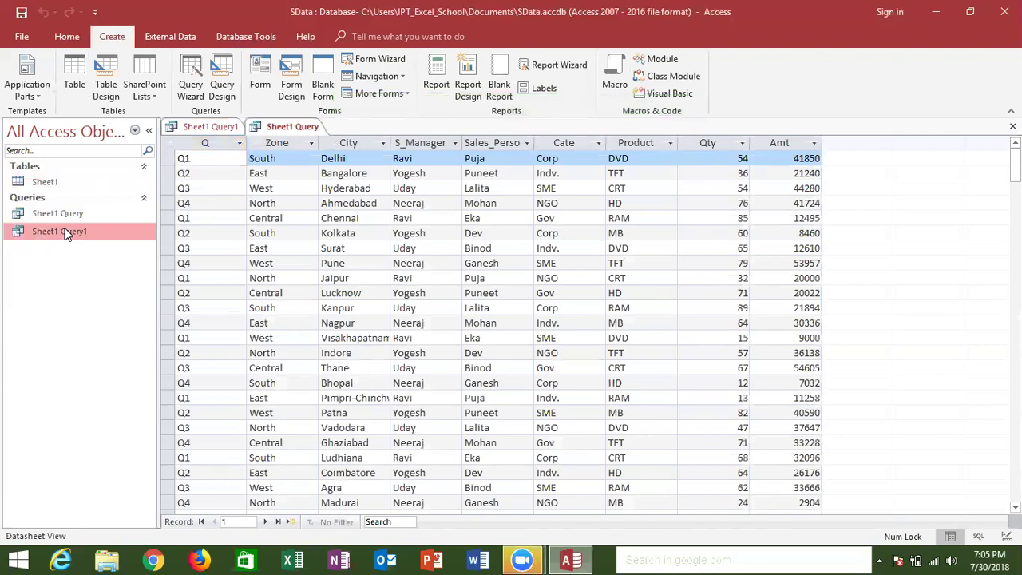
{"action": "double_click", "coordinate": [67, 232]}
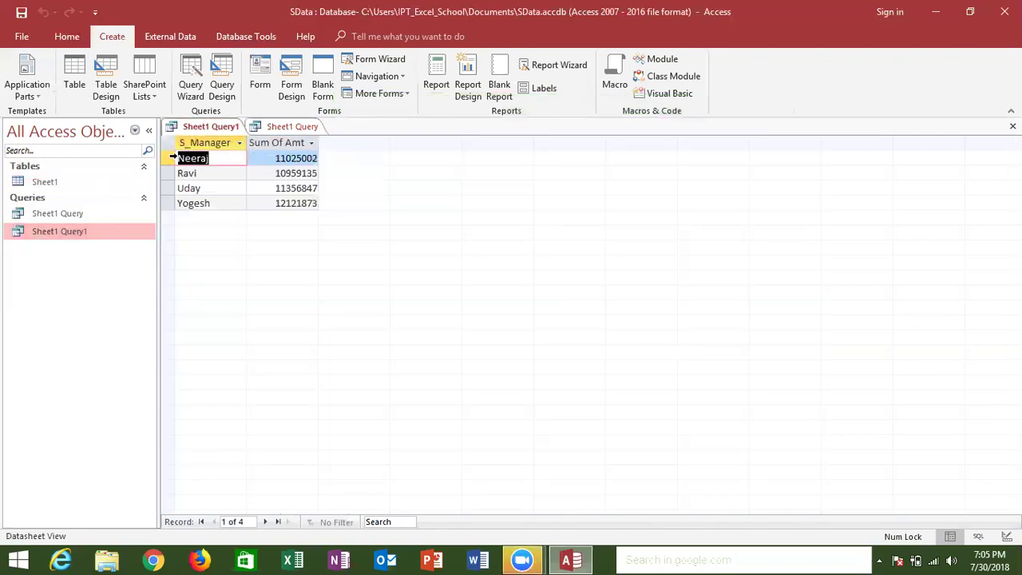
Step: Check each manager's Sum Of Amt total, then close both query datasheets
{"action": "left_click", "coordinate": [186, 172]}
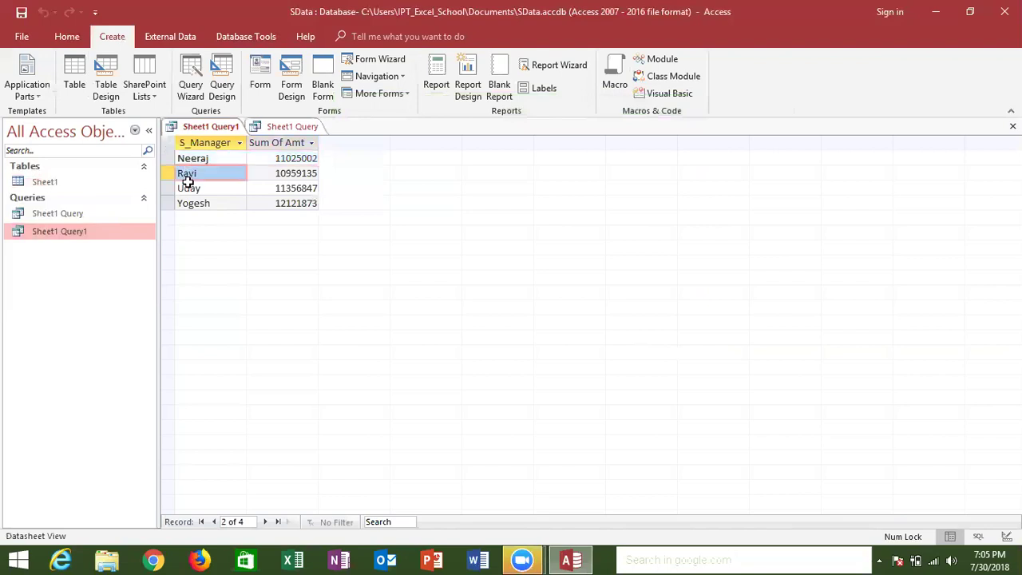
{"action": "left_click", "coordinate": [189, 188]}
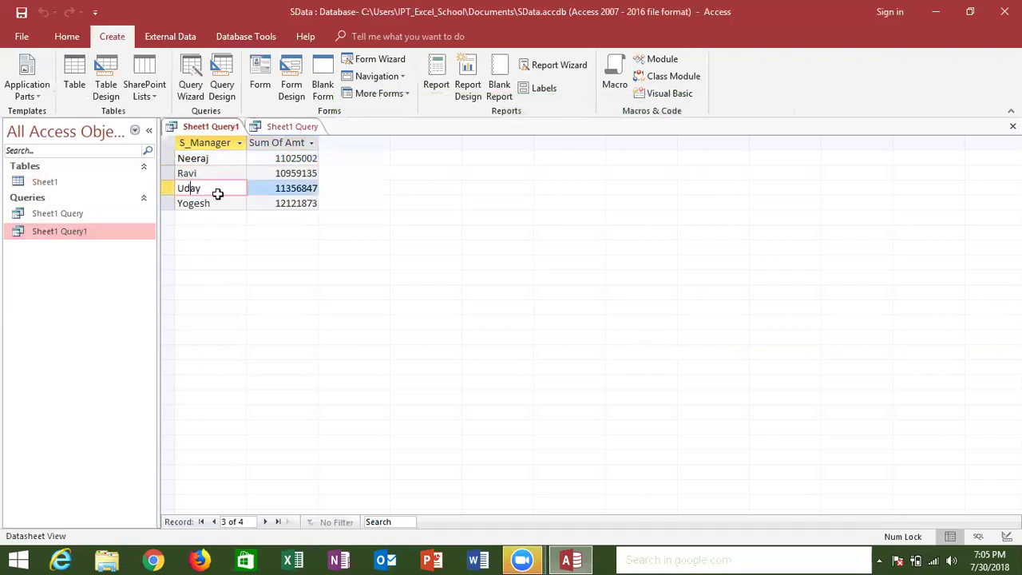
{"action": "left_click", "coordinate": [262, 204]}
{"action": "left_click", "coordinate": [276, 189]}
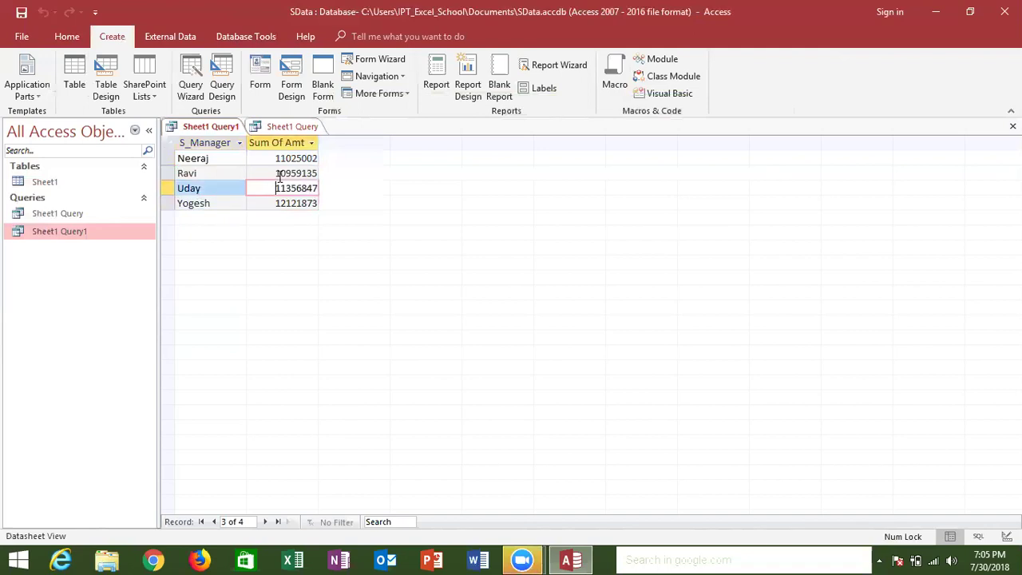
{"action": "left_click", "coordinate": [279, 175]}
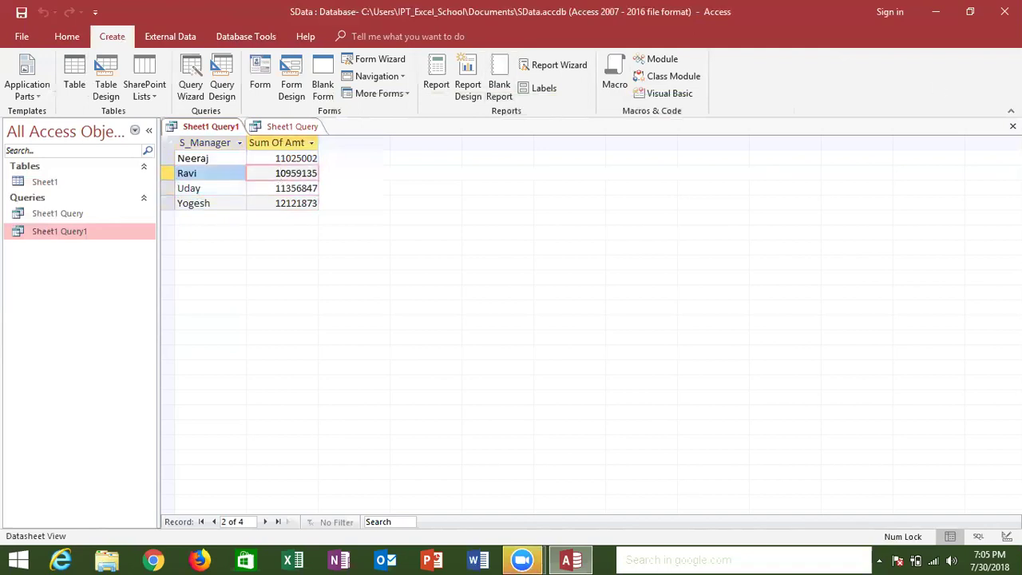
{"action": "left_click", "coordinate": [1013, 126]}
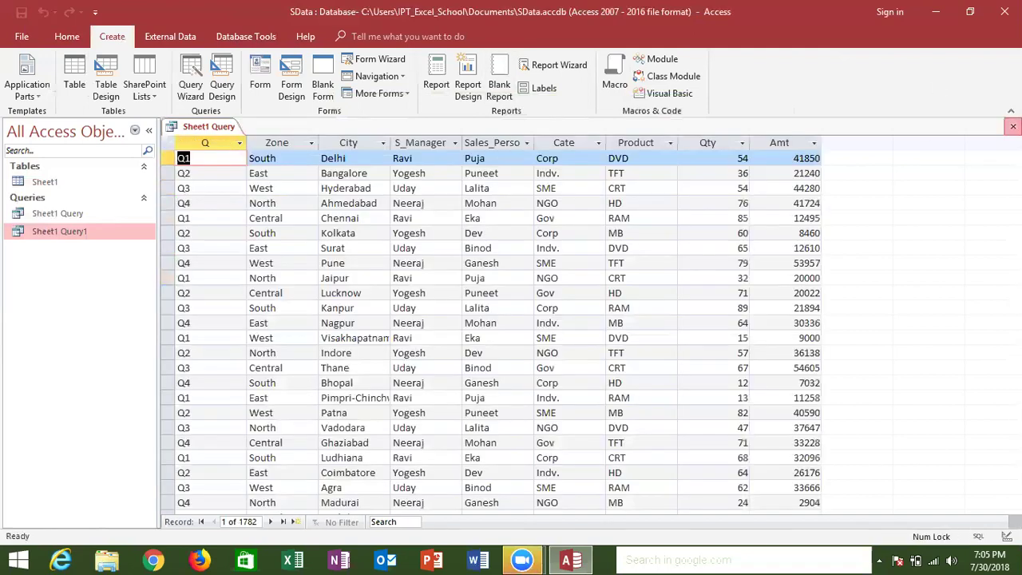
{"action": "left_click", "coordinate": [1012, 126]}
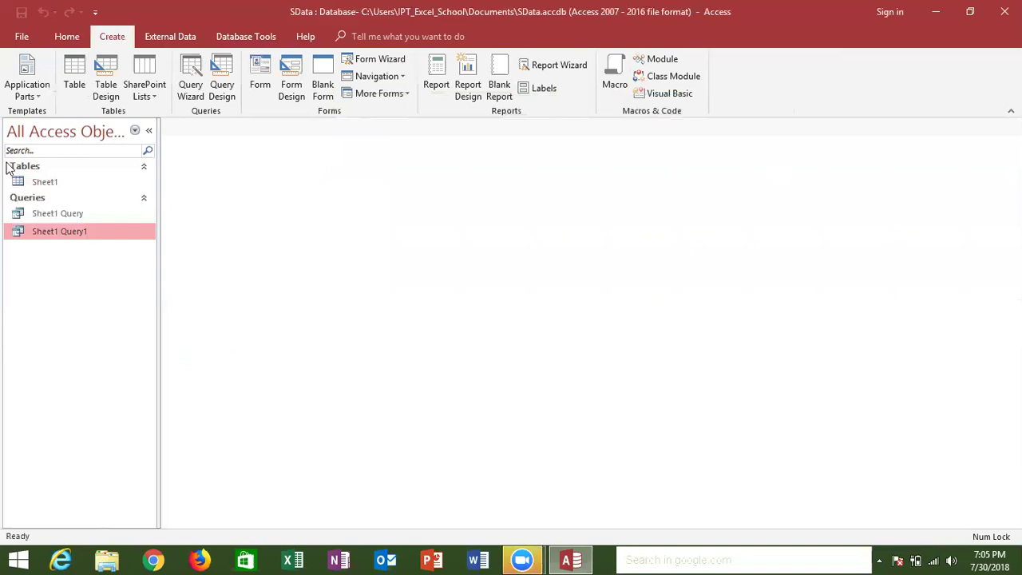
Step: Cancel a new query on Sheet1 and open Sheet1 Query1 in Datasheet View instead
{"action": "left_click", "coordinate": [32, 180]}
{"action": "left_click", "coordinate": [191, 80]}
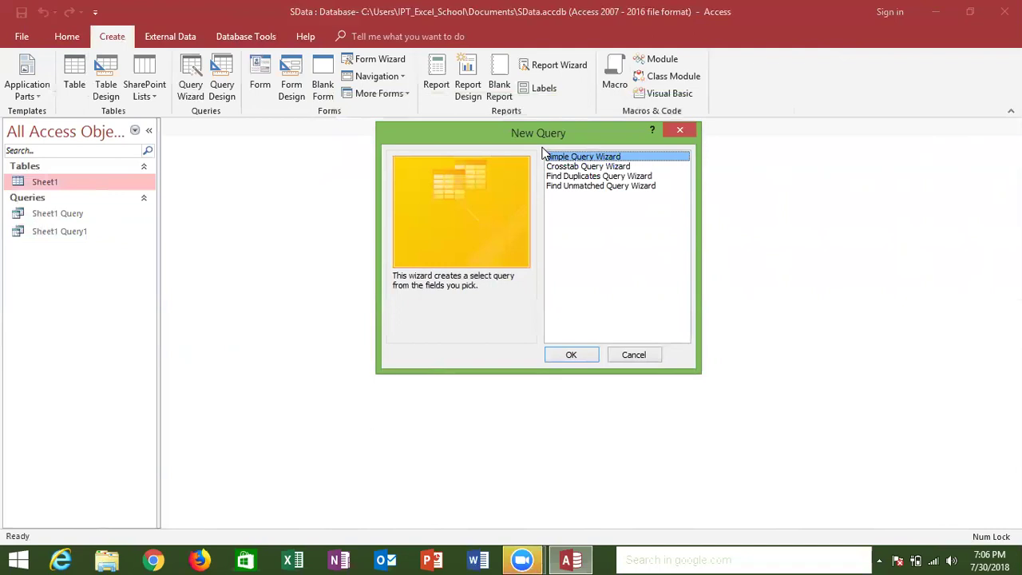
{"action": "left_click", "coordinate": [691, 135]}
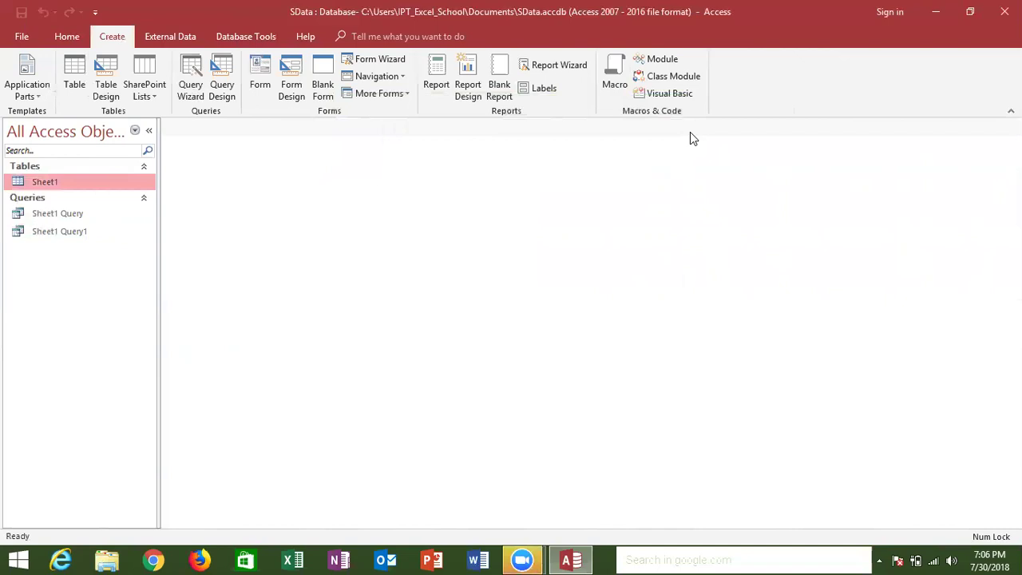
{"action": "double_click", "coordinate": [52, 231]}
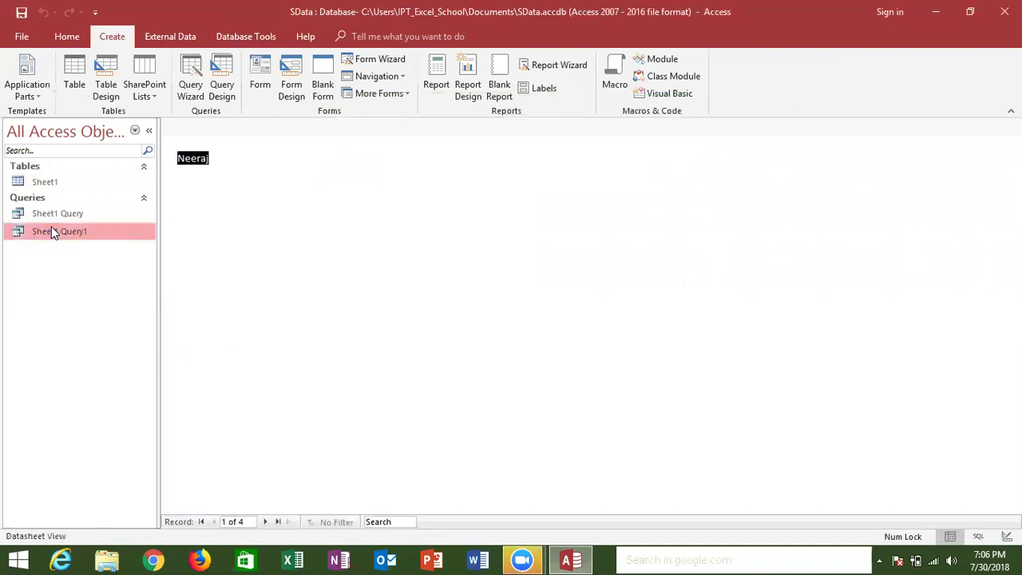
Step: Create a report from Sheet1 Query1 and retitle it 'Sales Manager wize Sales'
{"action": "left_click", "coordinate": [438, 76]}
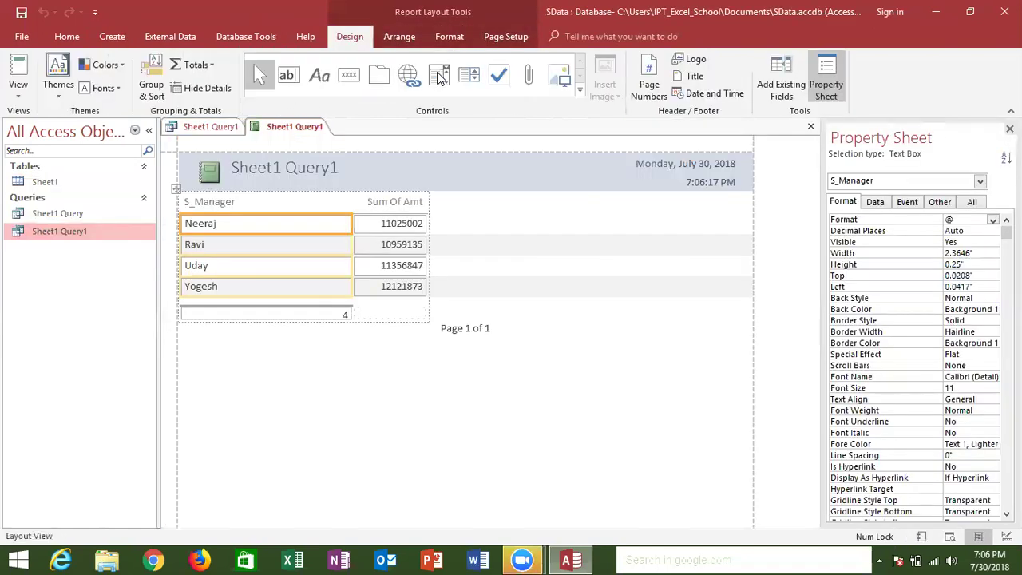
{"action": "left_click", "coordinate": [347, 171]}
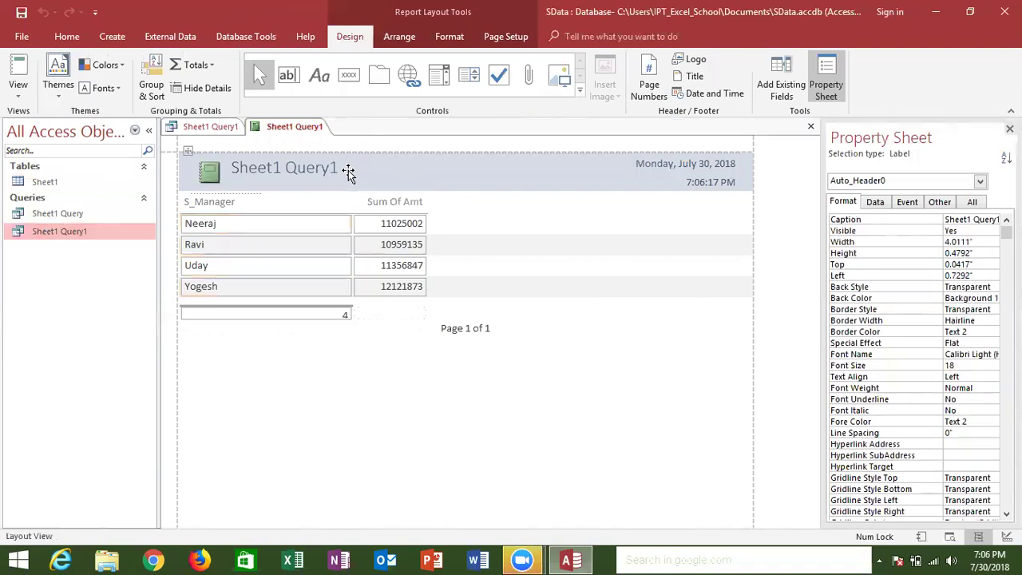
{"action": "double_click", "coordinate": [330, 171]}
{"action": "key", "text": "BackSpace"}
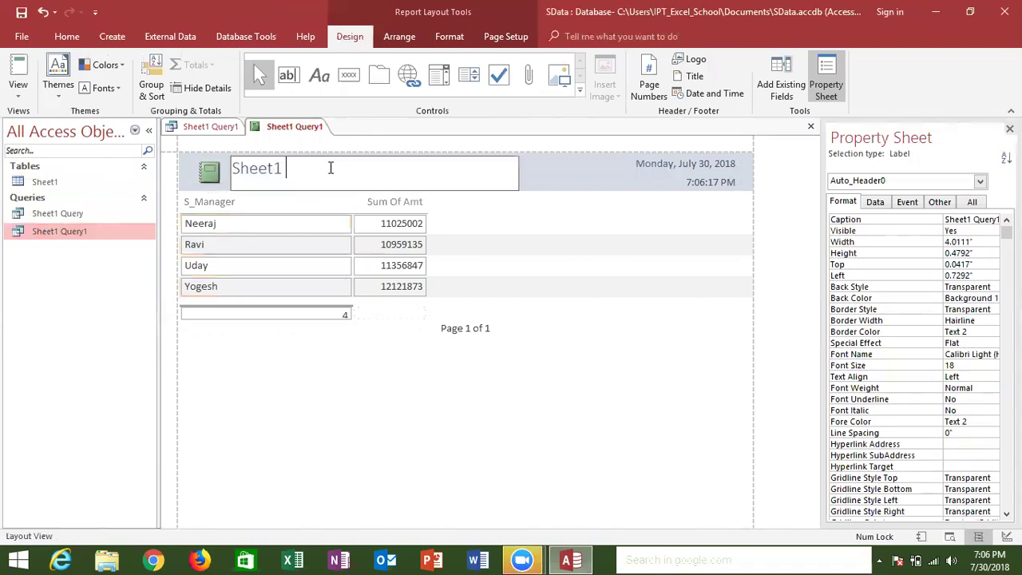
{"action": "key", "text": "ctrl+a"}
{"action": "key", "text": "BackSpace"}
{"action": "type", "text": "S"}
{"action": "type", "text": "ales "}
{"action": "type", "text": "Manager wize Sales"}
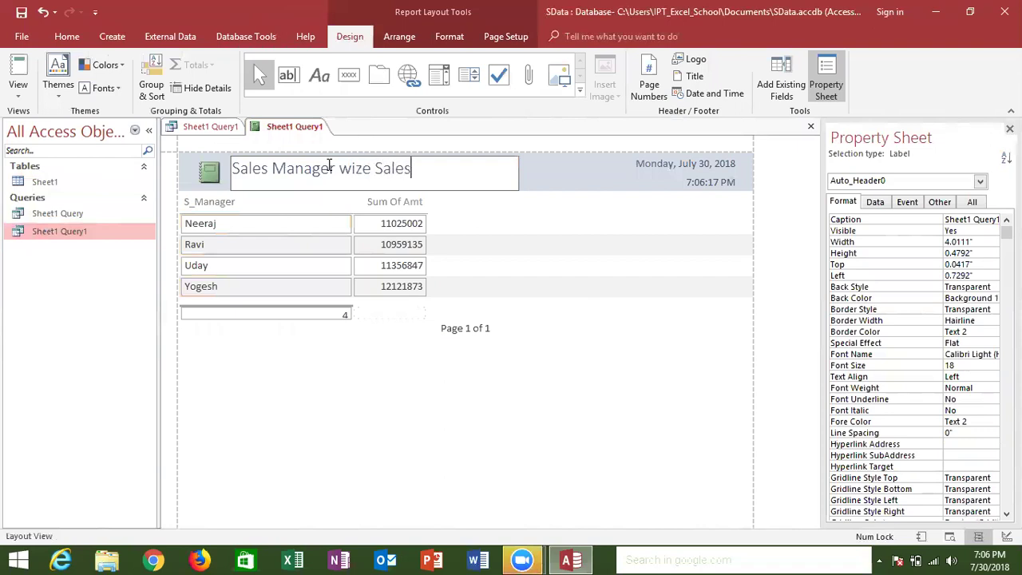
{"action": "left_click", "coordinate": [452, 311]}
Step: Inspect the report's headings, page number, date, time and logo, then close it, agreeing to save
{"action": "left_click", "coordinate": [534, 250]}
{"action": "left_click", "coordinate": [536, 224]}
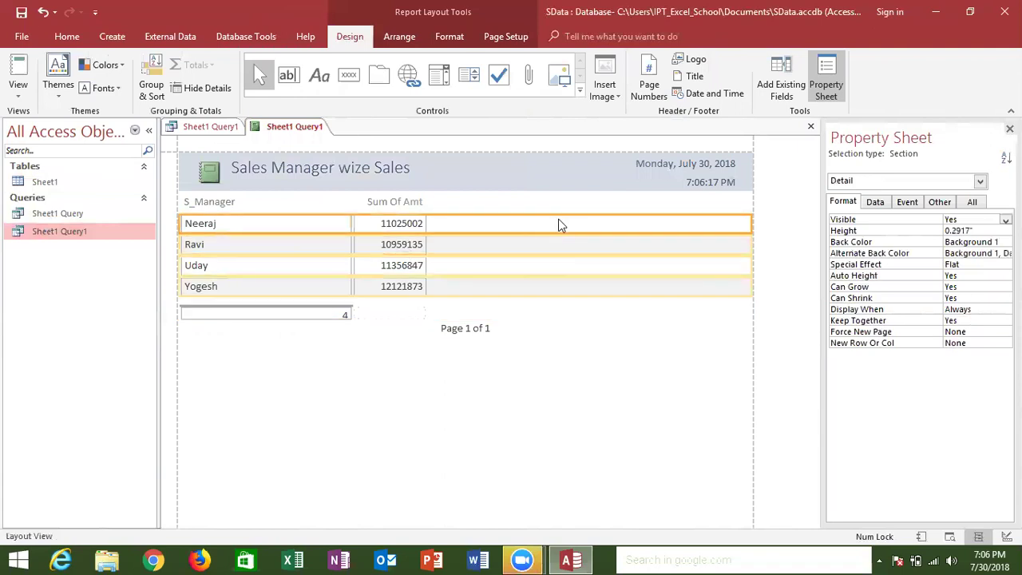
{"action": "left_click", "coordinate": [397, 203]}
{"action": "left_click", "coordinate": [222, 206]}
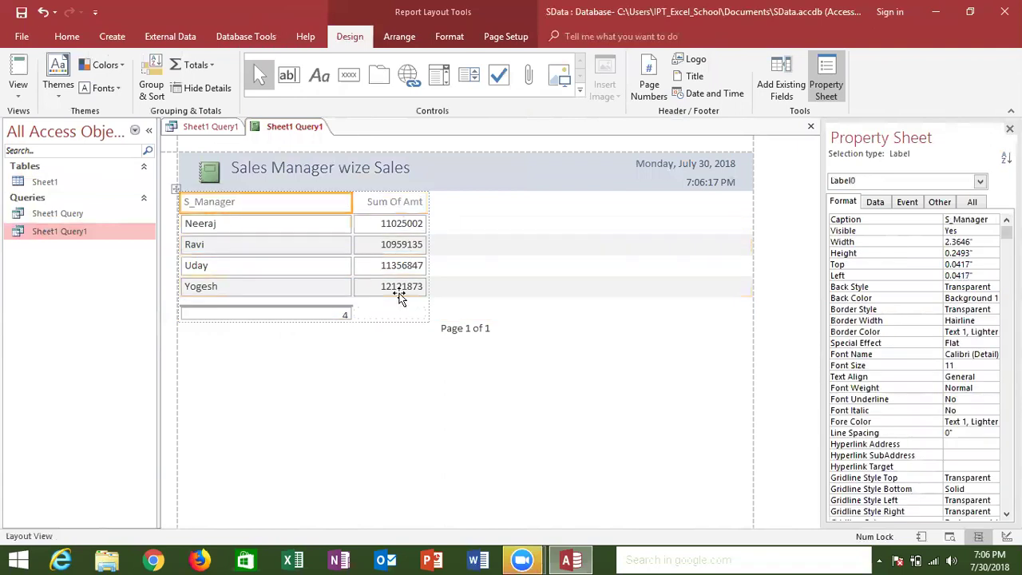
{"action": "left_click", "coordinate": [449, 328]}
{"action": "left_click", "coordinate": [689, 164]}
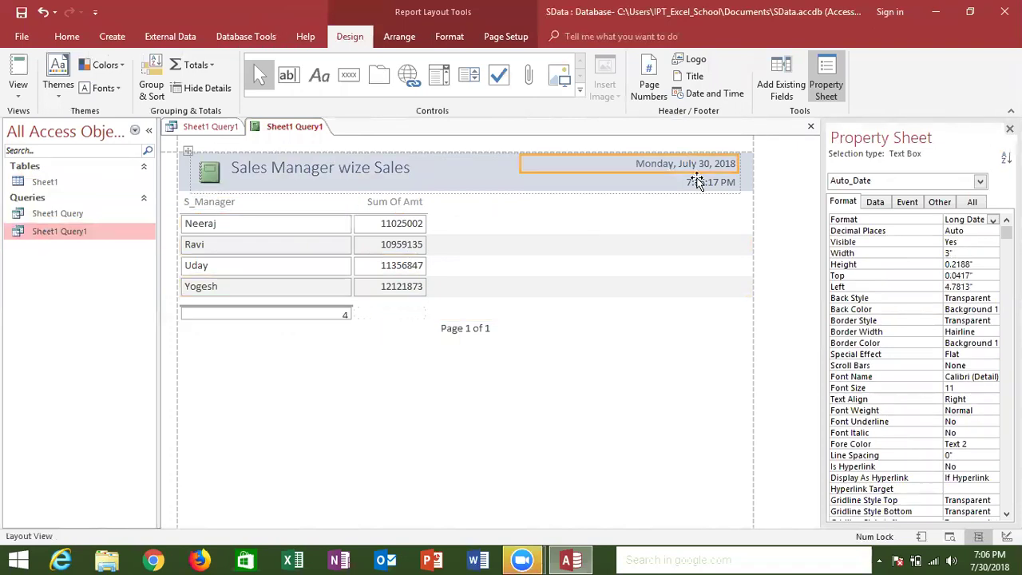
{"action": "left_click", "coordinate": [699, 185]}
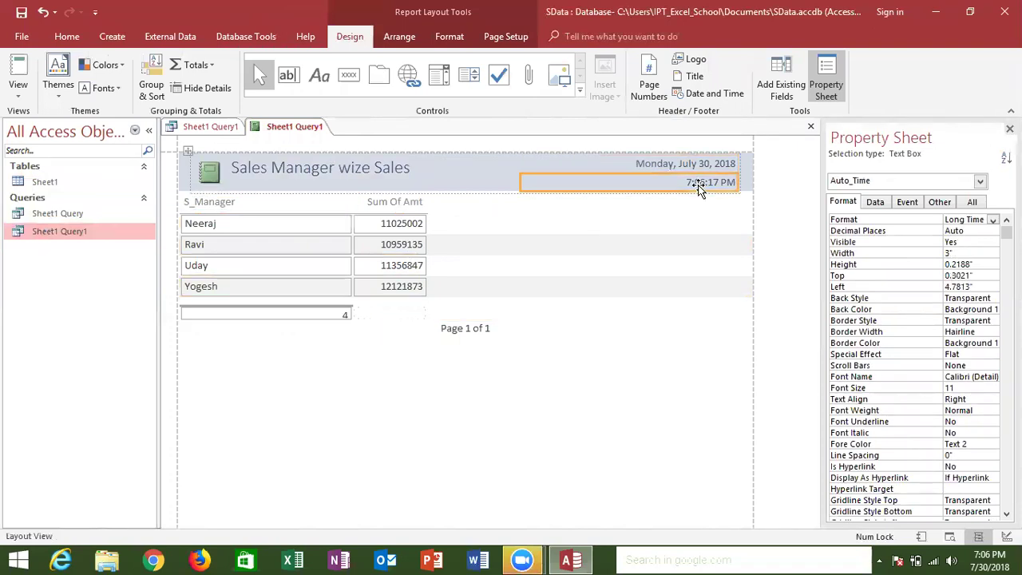
{"action": "left_click", "coordinate": [211, 177]}
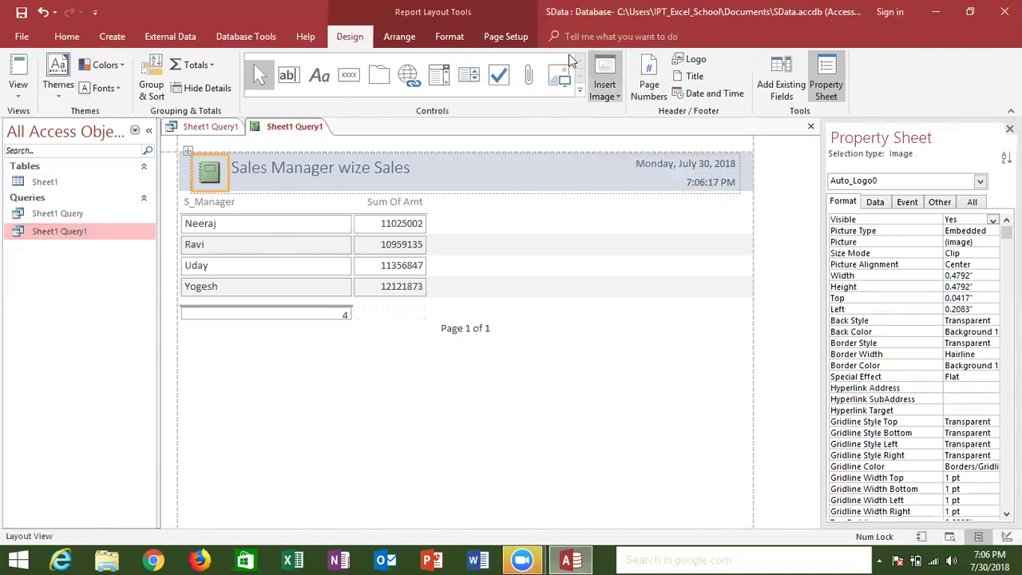
{"action": "left_click", "coordinate": [811, 127]}
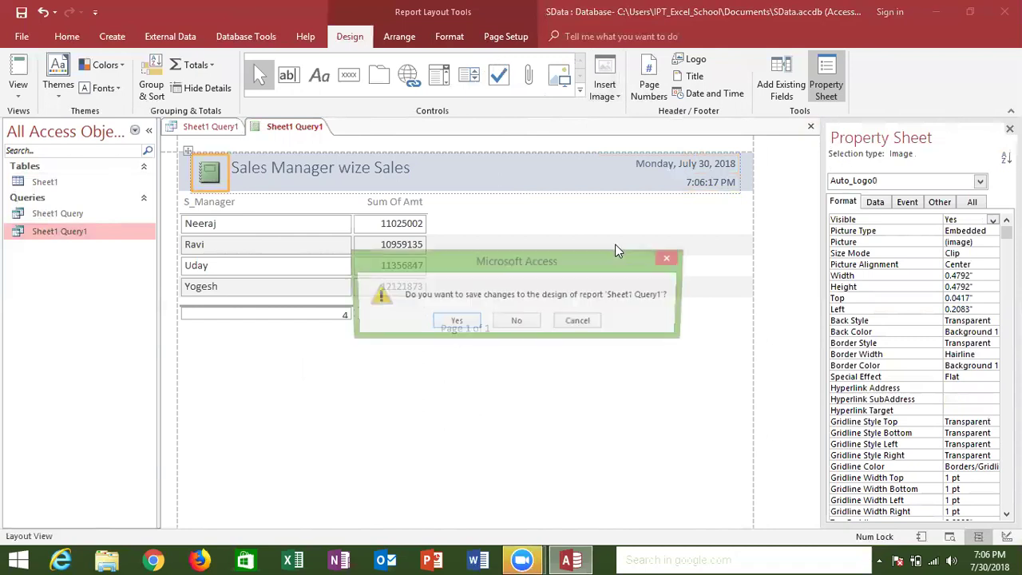
{"action": "left_click", "coordinate": [474, 321]}
Step: Save the report as Sheet1 Query1, reopen it in Report View and show the External Data options
{"action": "left_click", "coordinate": [514, 224]}
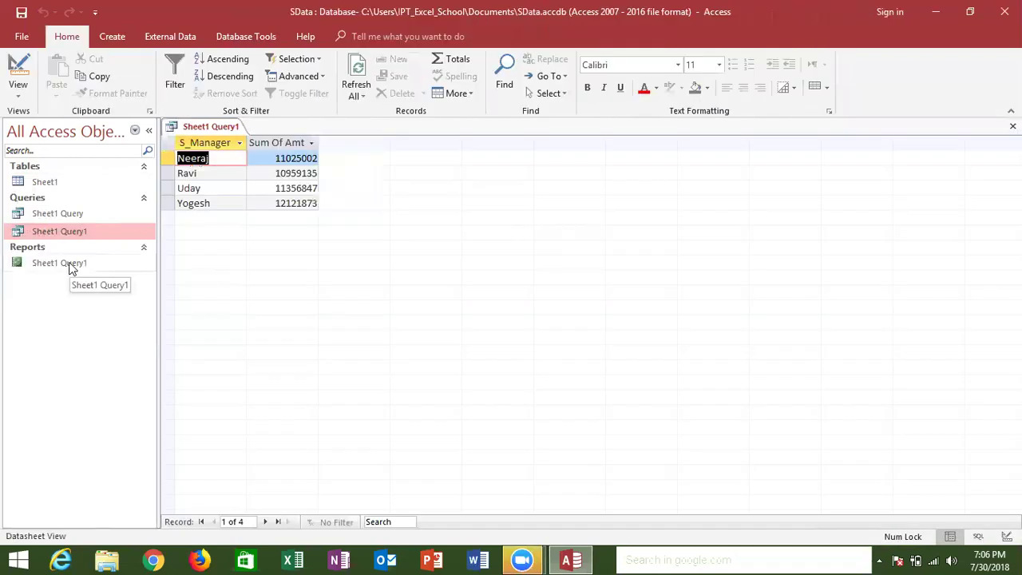
{"action": "double_click", "coordinate": [69, 270]}
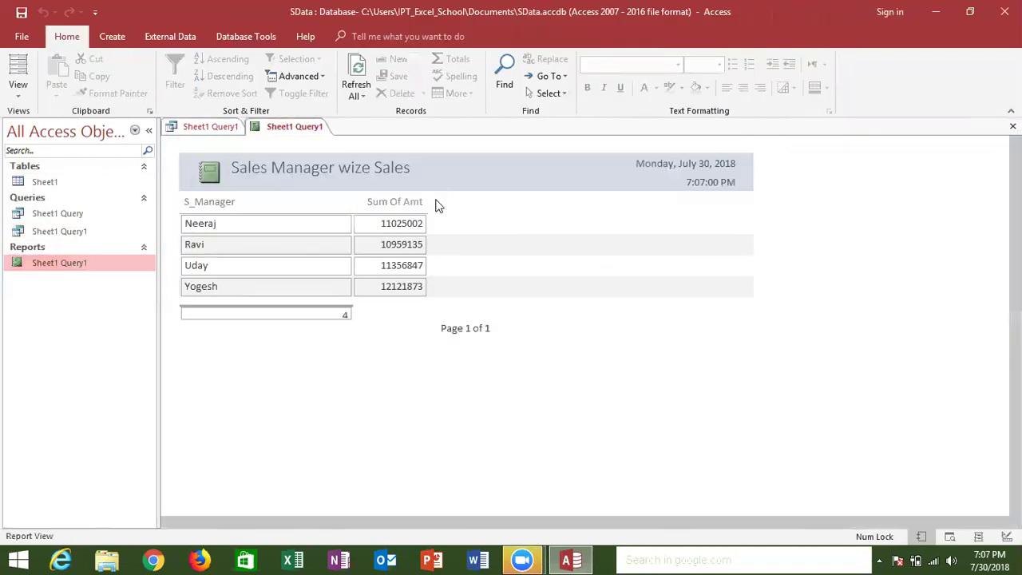
{"action": "left_click", "coordinate": [438, 206]}
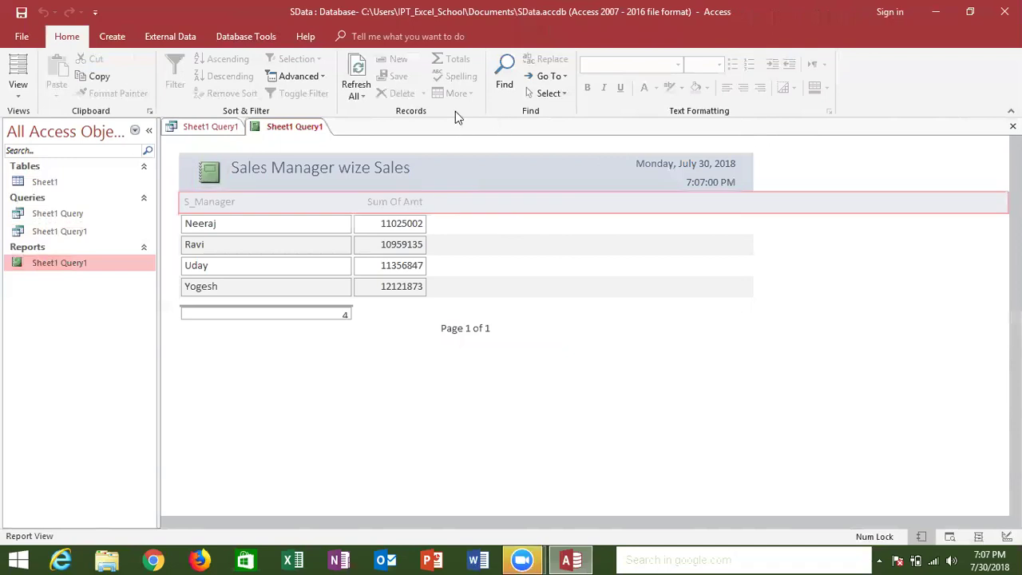
{"action": "left_click", "coordinate": [170, 37]}
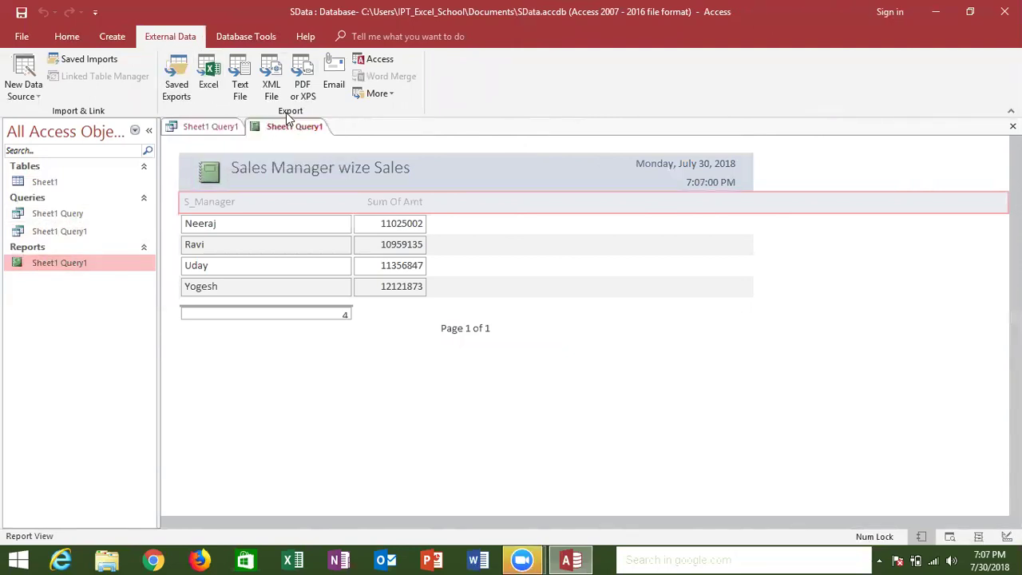
Step: Export the report to Word as Sheet1 Query1.rtf and save the export steps
{"action": "left_click", "coordinate": [376, 94]}
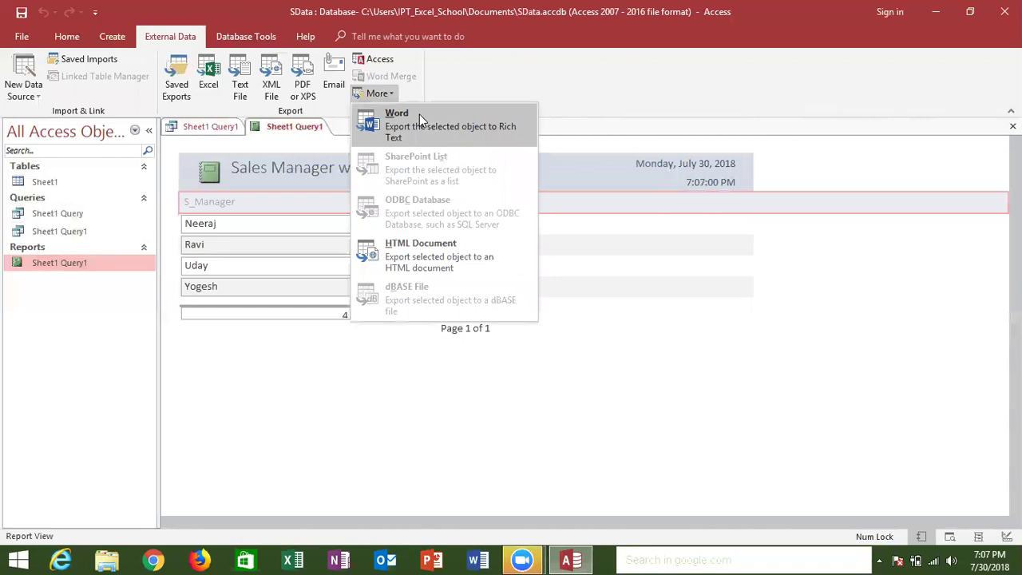
{"action": "left_click", "coordinate": [420, 114]}
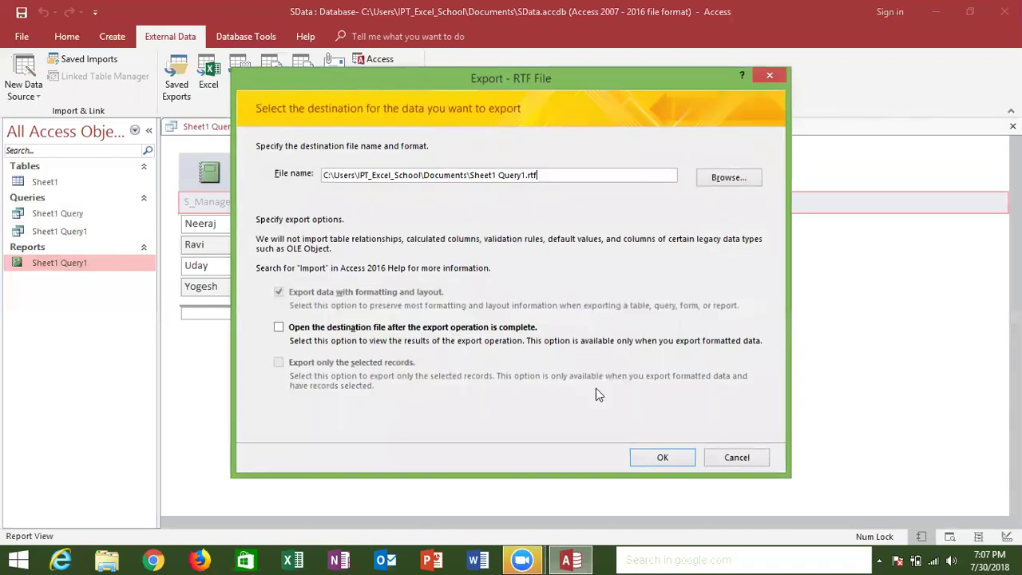
{"action": "left_click", "coordinate": [661, 457]}
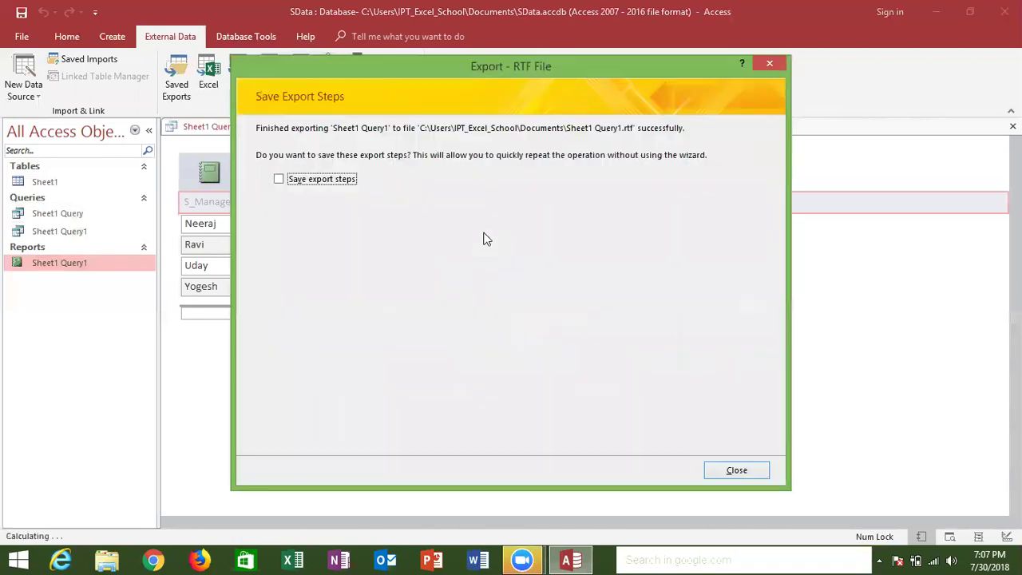
{"action": "left_click", "coordinate": [344, 182]}
{"action": "left_click", "coordinate": [662, 470]}
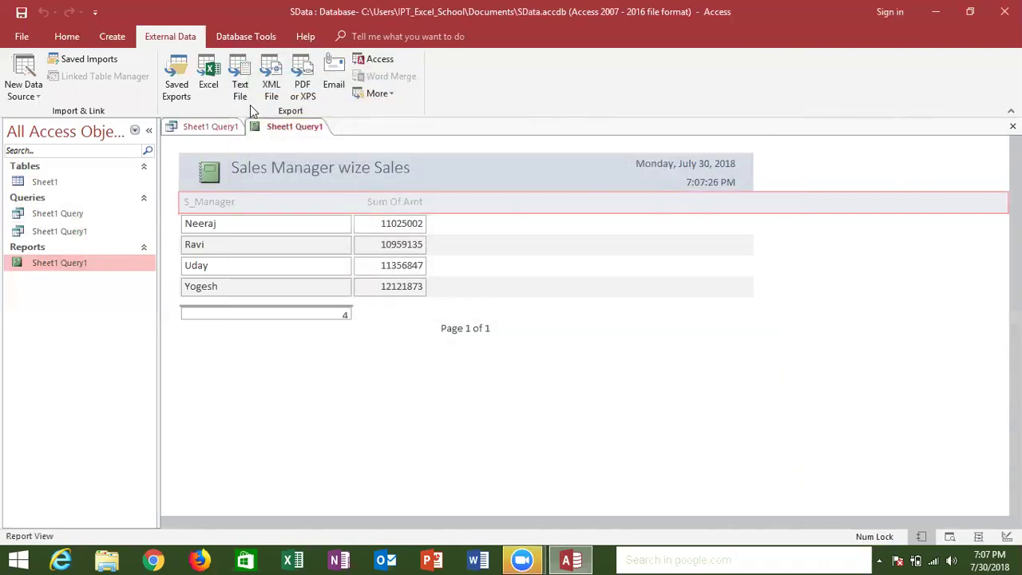
Step: Check the Saved Exports list, then open File Explorer from the taskbar
{"action": "left_click", "coordinate": [172, 95]}
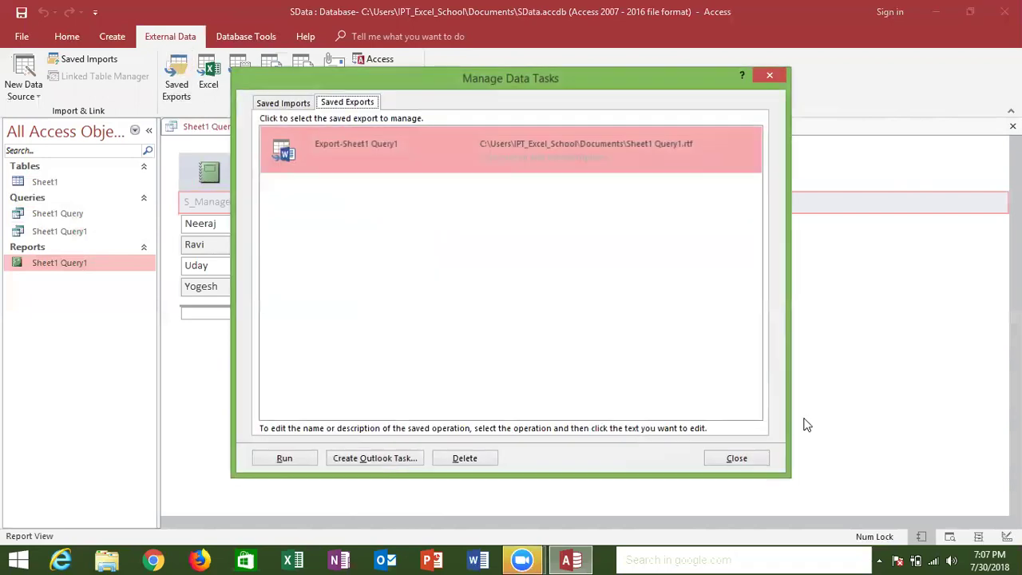
{"action": "left_click", "coordinate": [770, 75]}
{"action": "left_click", "coordinate": [110, 559]}
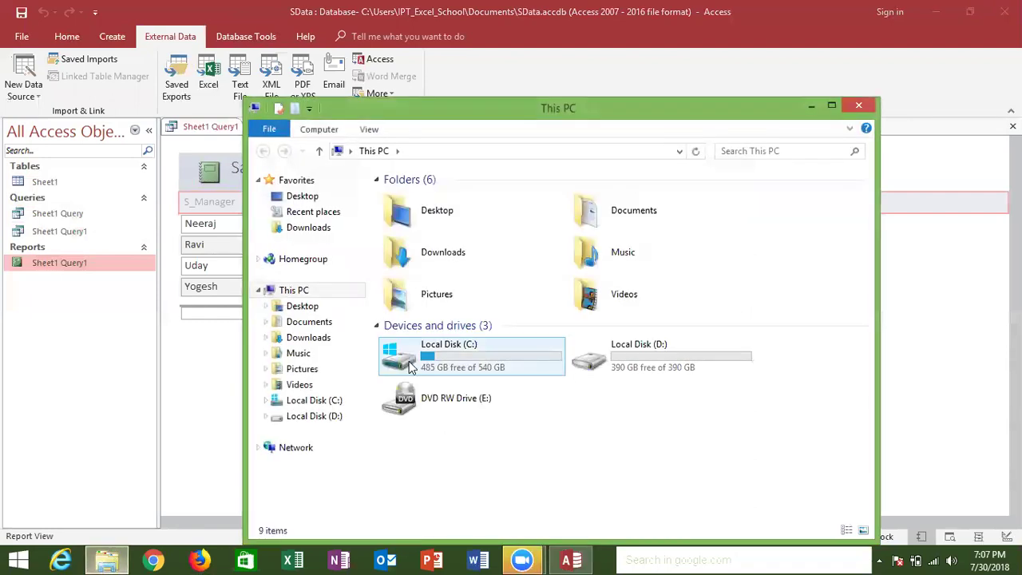
Step: Browse the Downloads folder looking for the exported file
{"action": "left_click", "coordinate": [315, 230]}
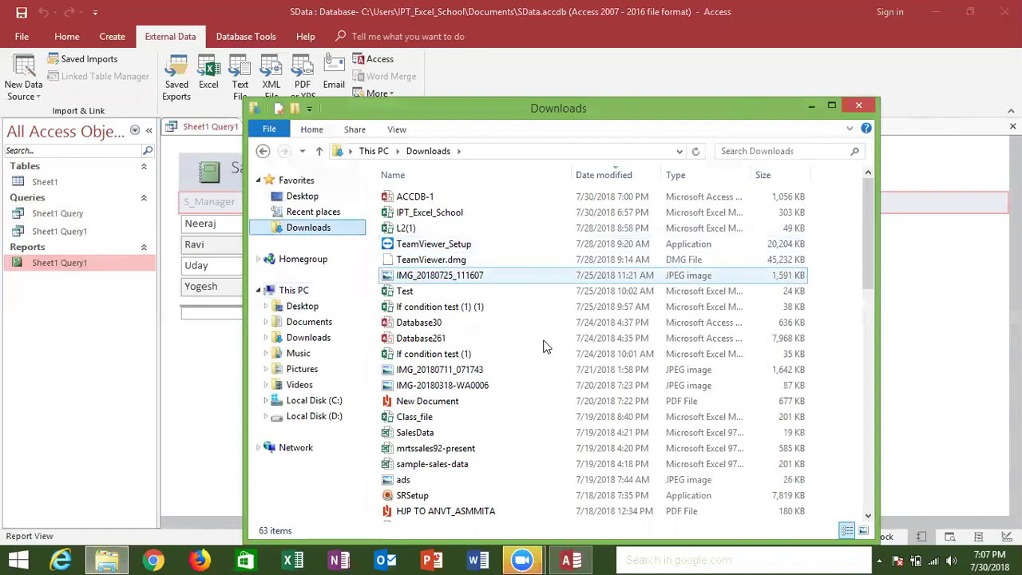
{"action": "left_click", "coordinate": [540, 340]}
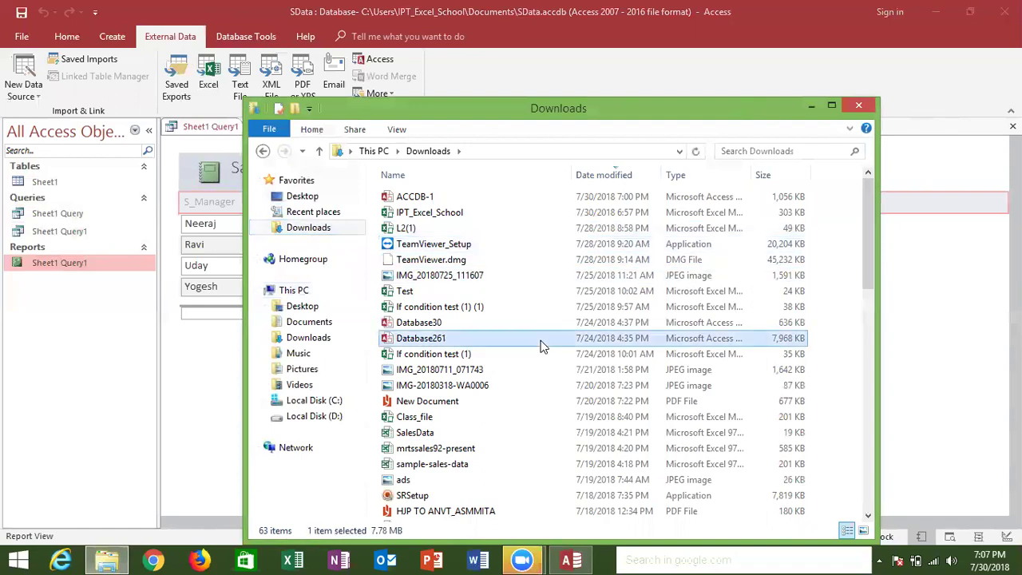
{"action": "key", "text": "s"}
{"action": "key", "text": "s"}
{"action": "key", "text": "s"}
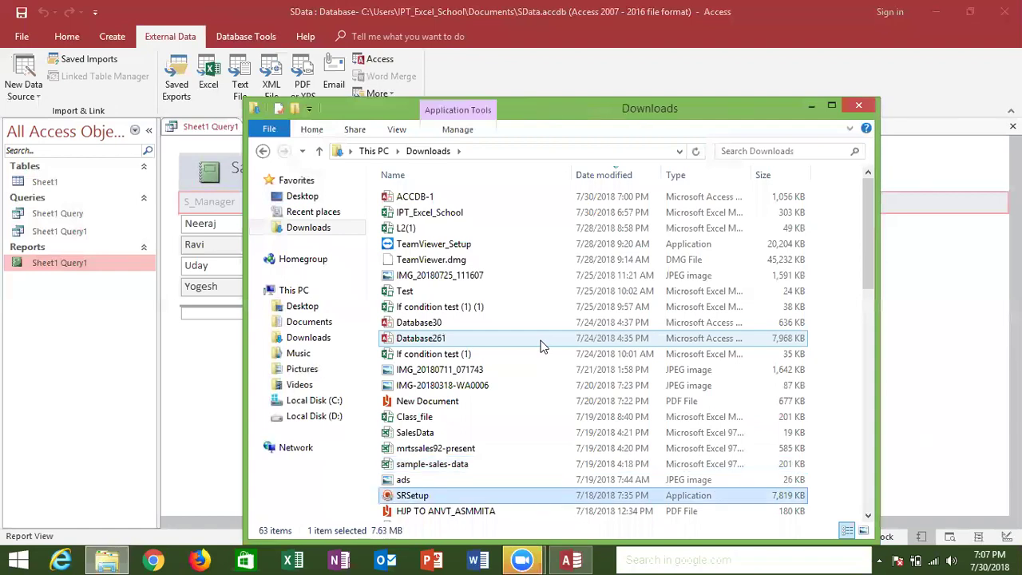
{"action": "key", "text": "s"}
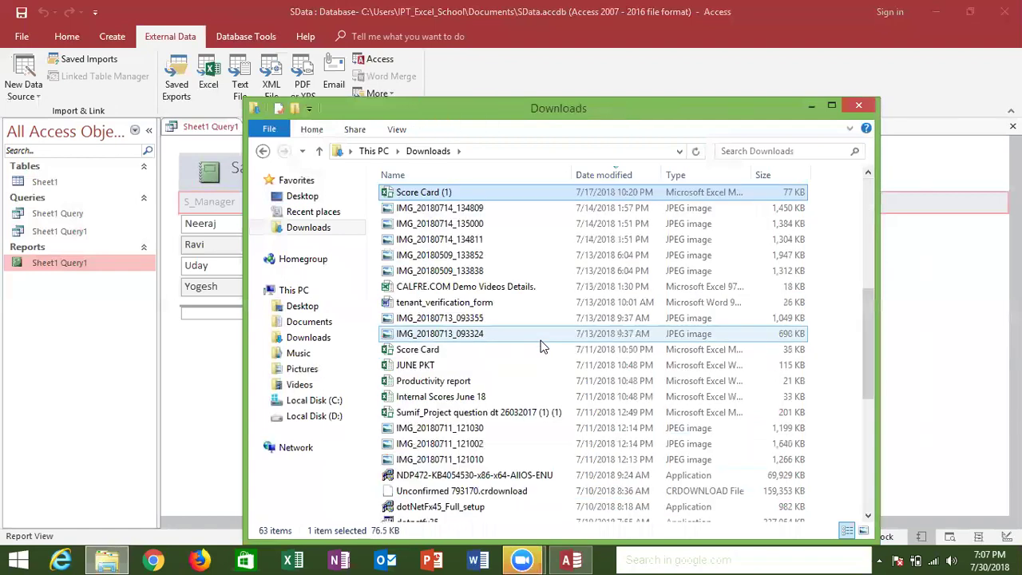
{"action": "key", "text": "s"}
{"action": "key", "text": "s"}
{"action": "key", "text": "s"}
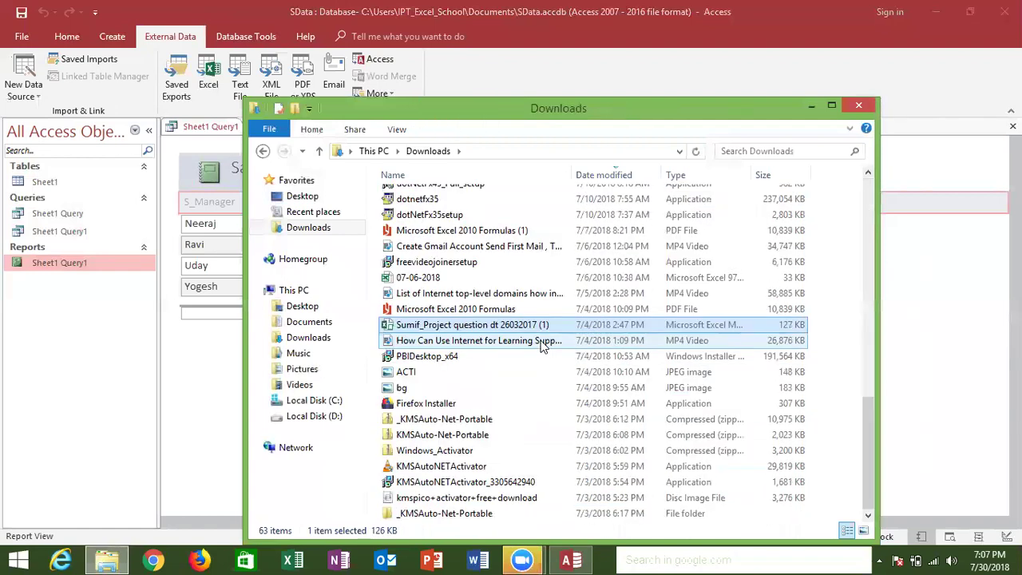
{"action": "left_click_drag", "start_coordinate": [872, 488], "coordinate": [835, 166]}
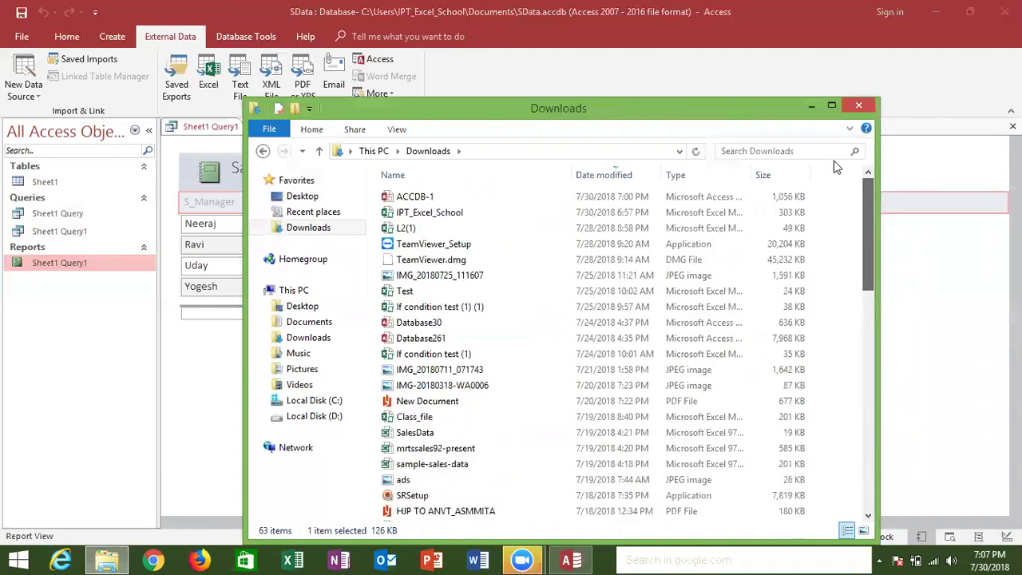
{"action": "left_click", "coordinate": [739, 151]}
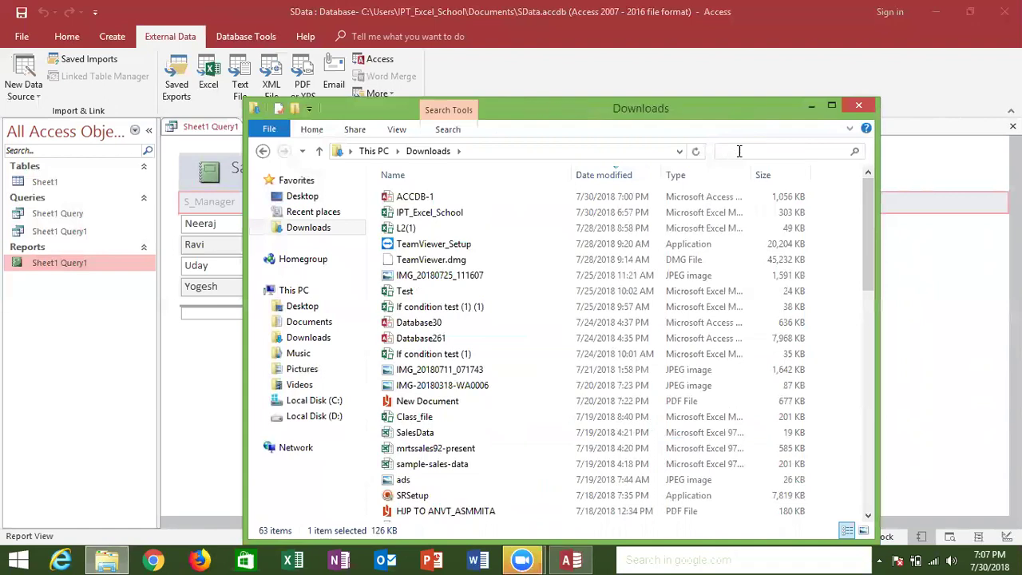
Step: Search the Documents folder and open the exported Sheet1 Query1 Word file
{"action": "left_click", "coordinate": [305, 322]}
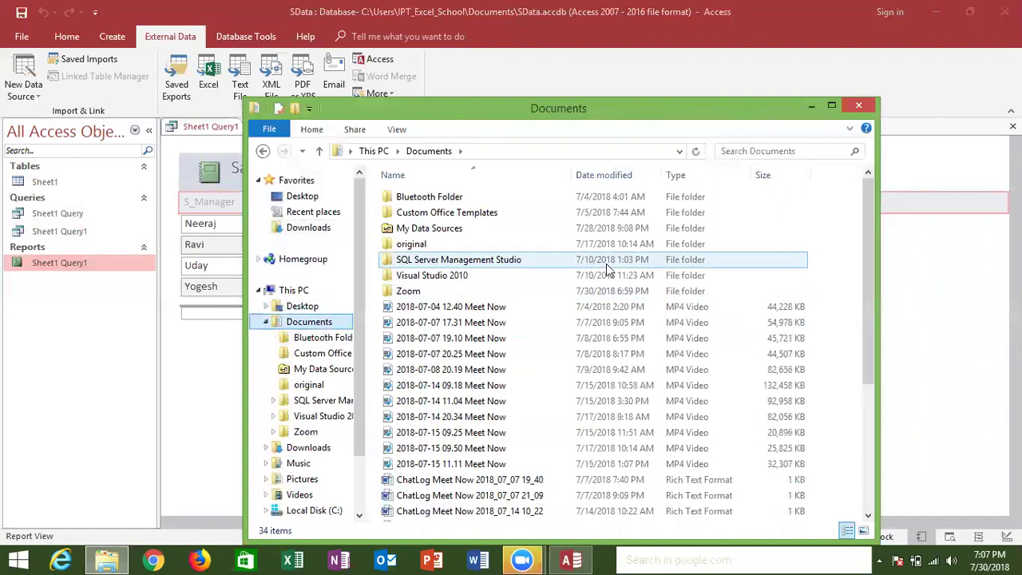
{"action": "left_click", "coordinate": [722, 153]}
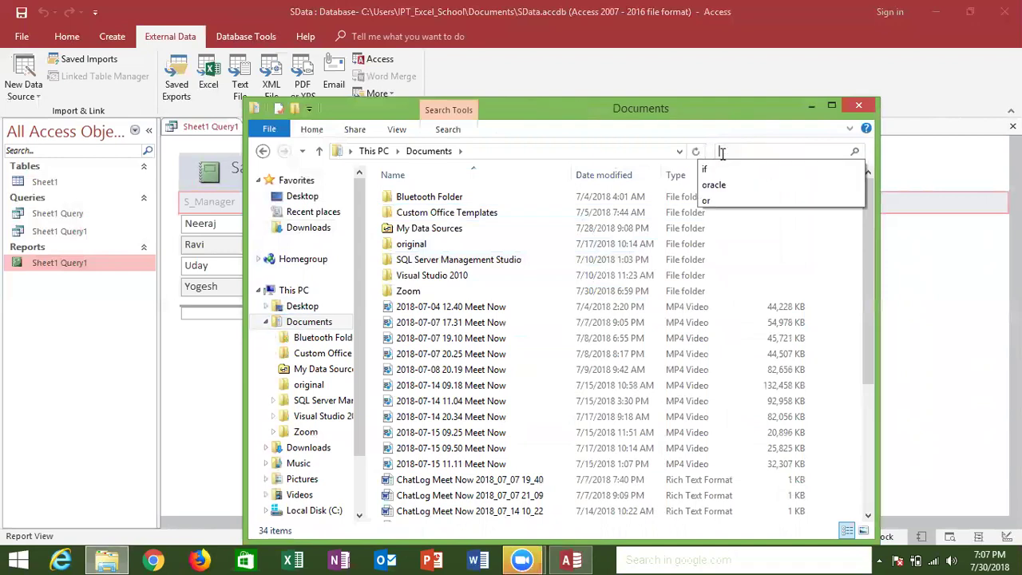
{"action": "type", "text": "$"}
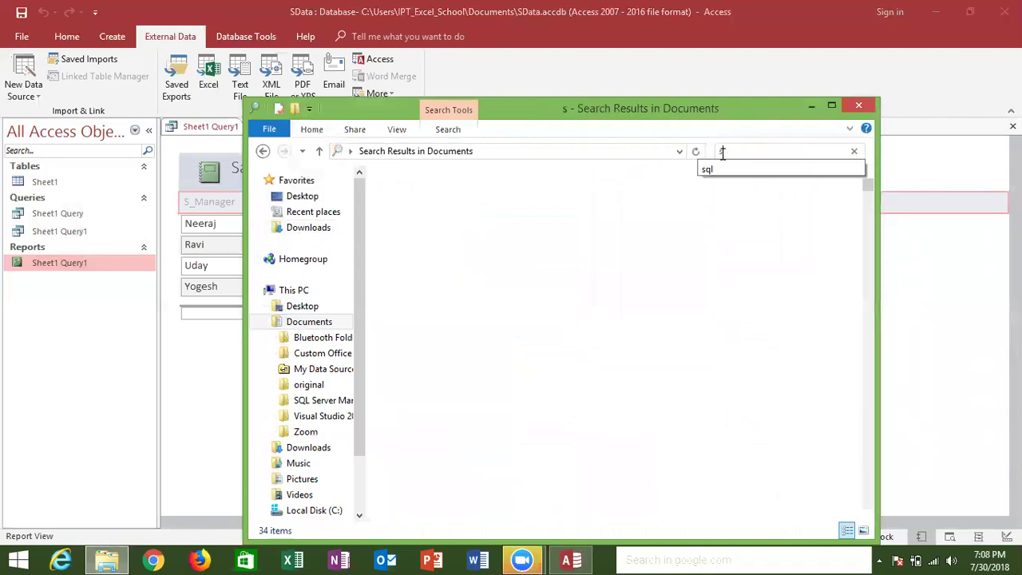
{"action": "double_click", "coordinate": [603, 216]}
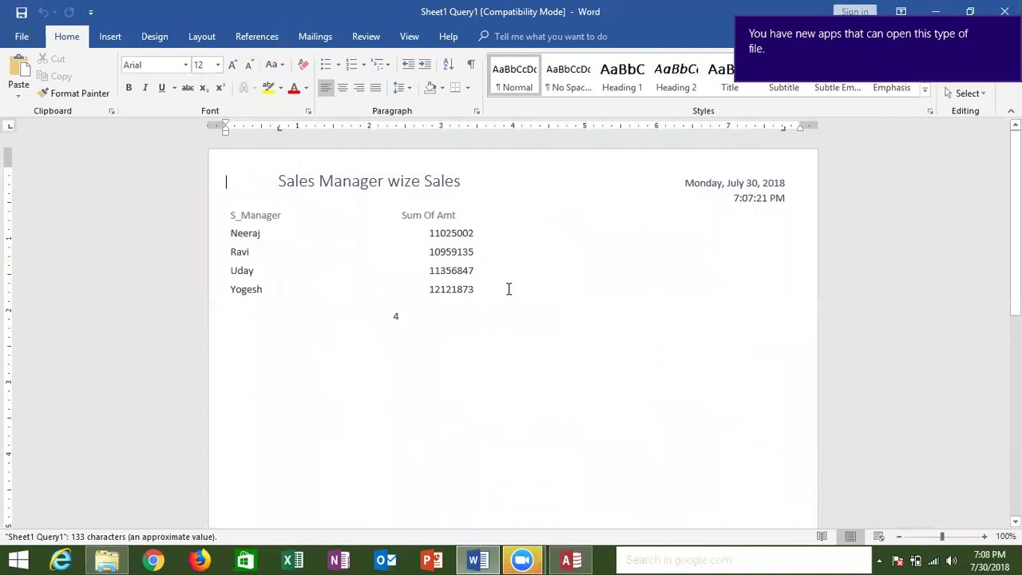
Step: Check the four manager totals in the Word export, then close Word and File Explorer
{"action": "left_click", "coordinate": [509, 289]}
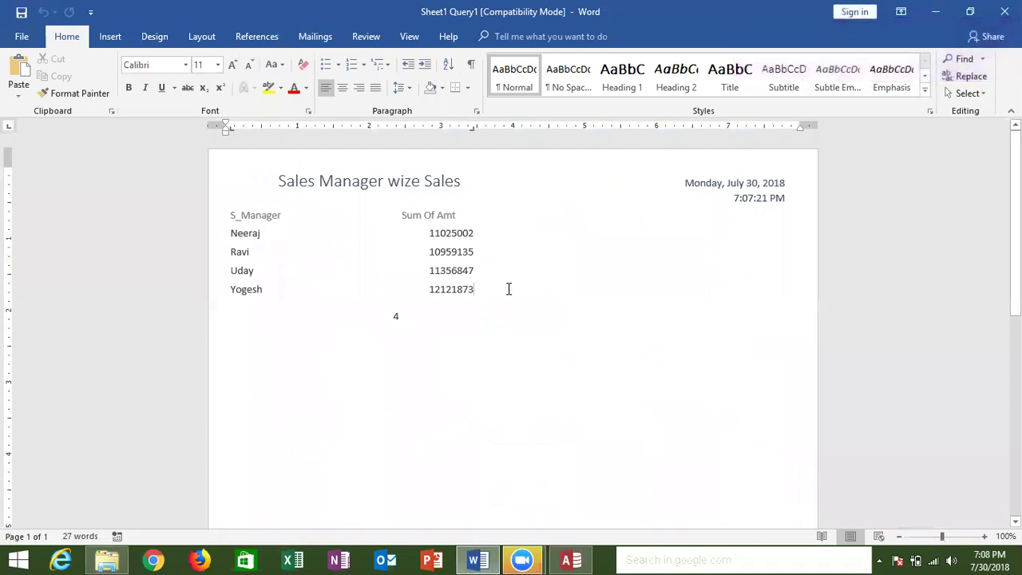
{"action": "left_click", "coordinate": [1004, 11]}
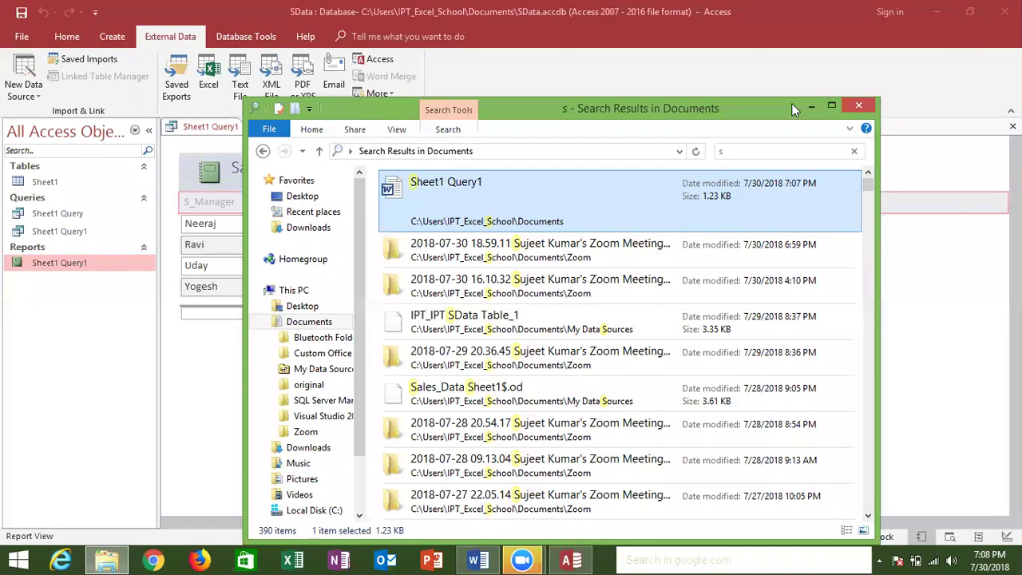
{"action": "left_click", "coordinate": [858, 102]}
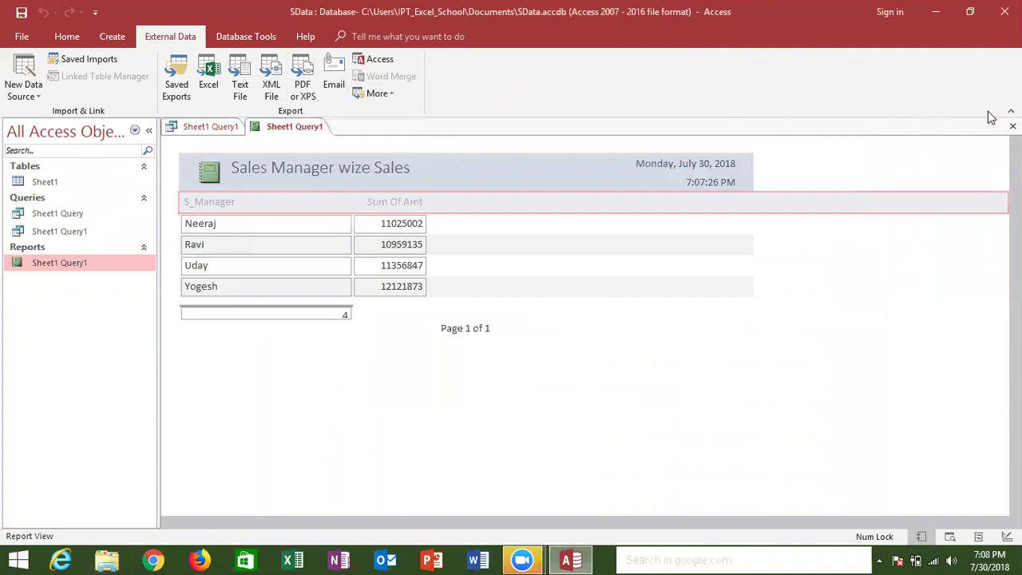
Step: Close the Sheet1 Query1 report and datasheet, then open and close the Sheet1 table
{"action": "left_click", "coordinate": [1013, 127]}
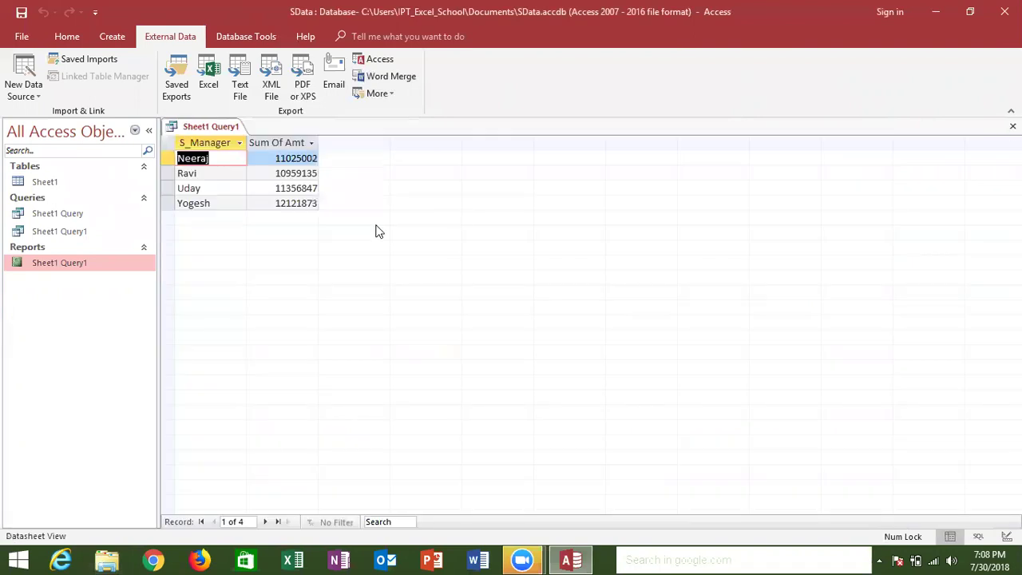
{"action": "left_click", "coordinate": [1012, 126]}
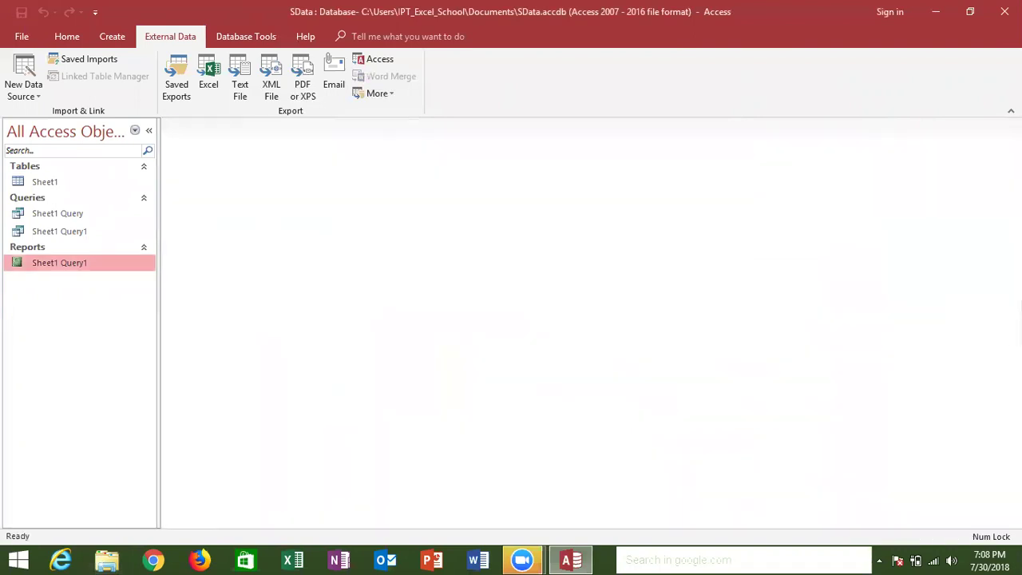
{"action": "double_click", "coordinate": [69, 181]}
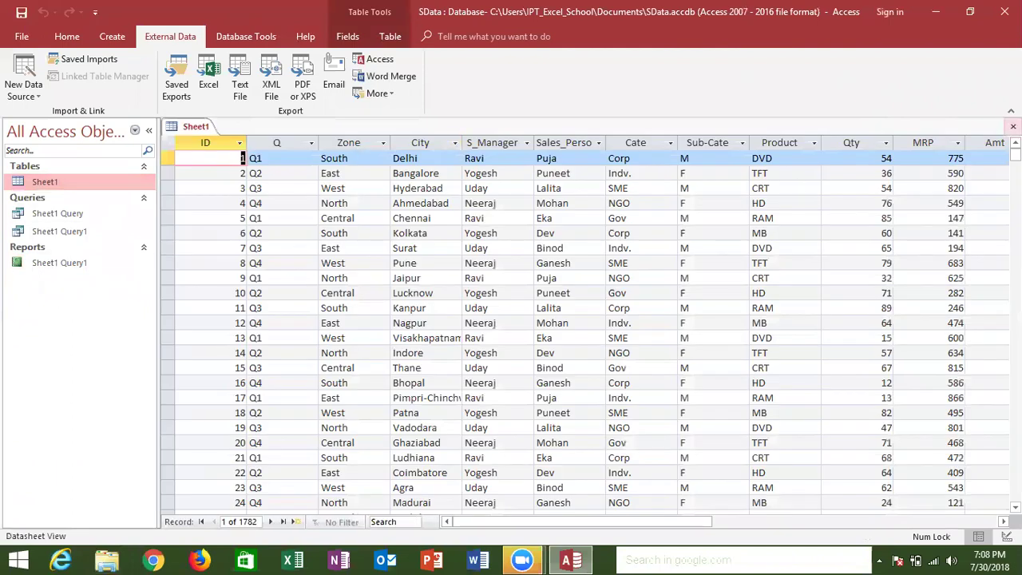
{"action": "left_click", "coordinate": [1012, 126]}
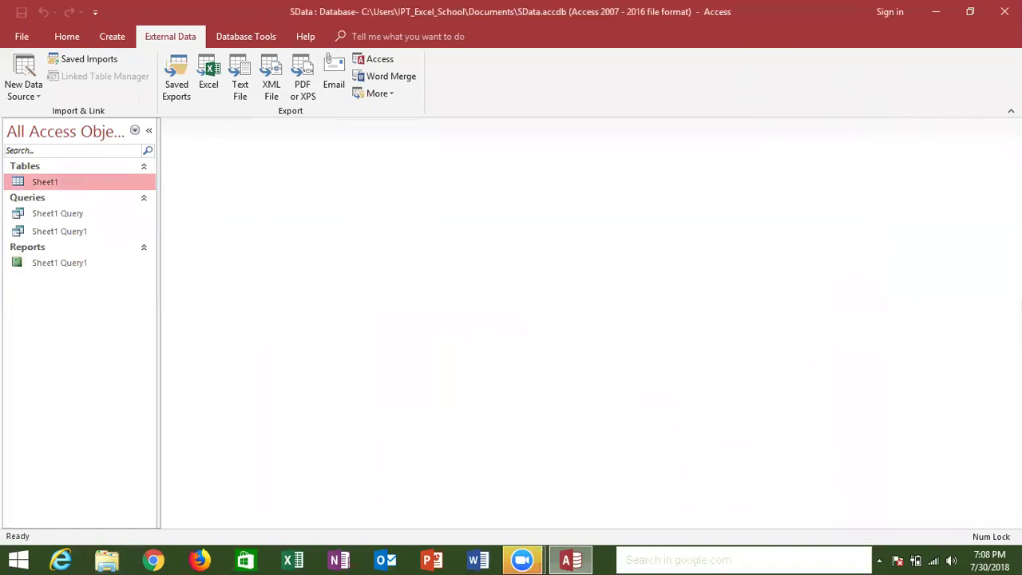
Step: Generate a quick Sheet1 report, discard it without saving, and select Sheet1 Query1
{"action": "scroll", "coordinate": [241, 32], "scroll_direction": "up", "scroll_amount": 1}
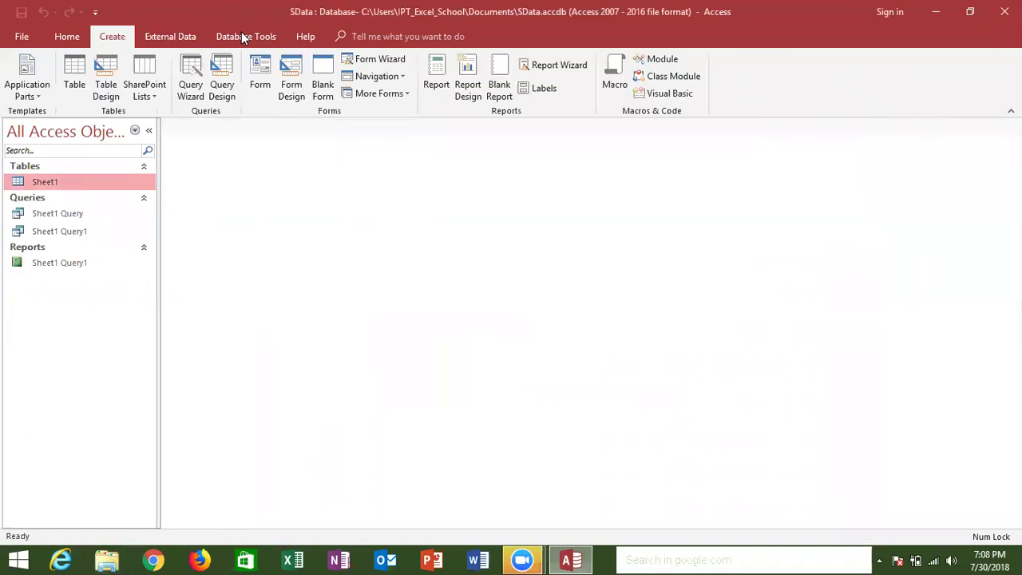
{"action": "left_click", "coordinate": [436, 84]}
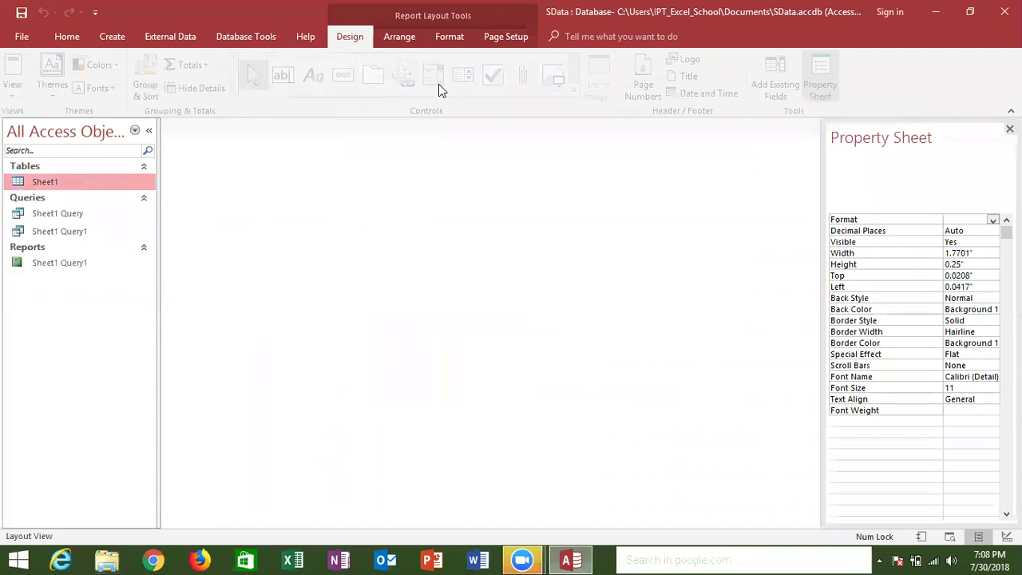
{"action": "left_click", "coordinate": [588, 202]}
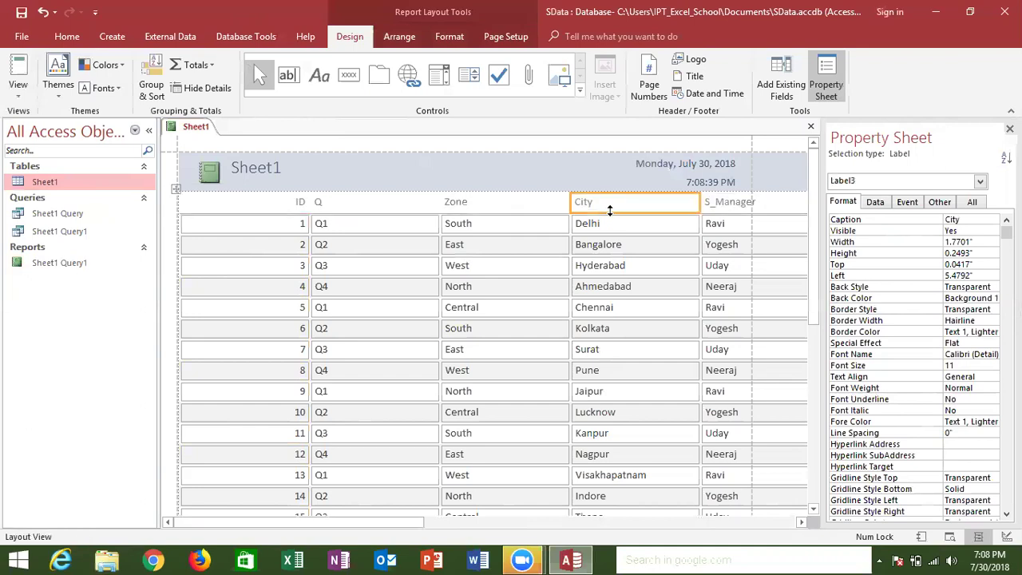
{"action": "left_click", "coordinate": [812, 126]}
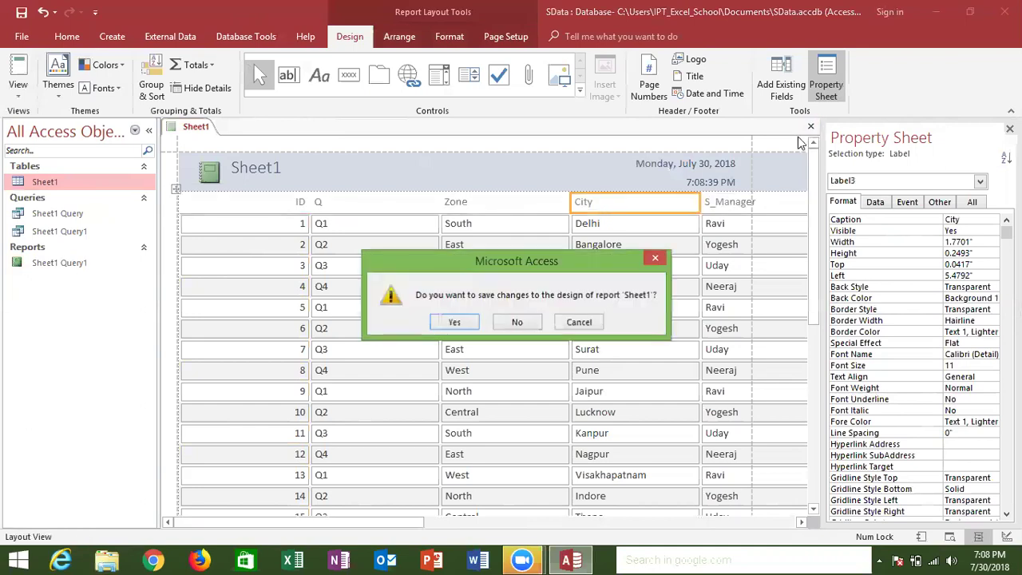
{"action": "left_click", "coordinate": [516, 323]}
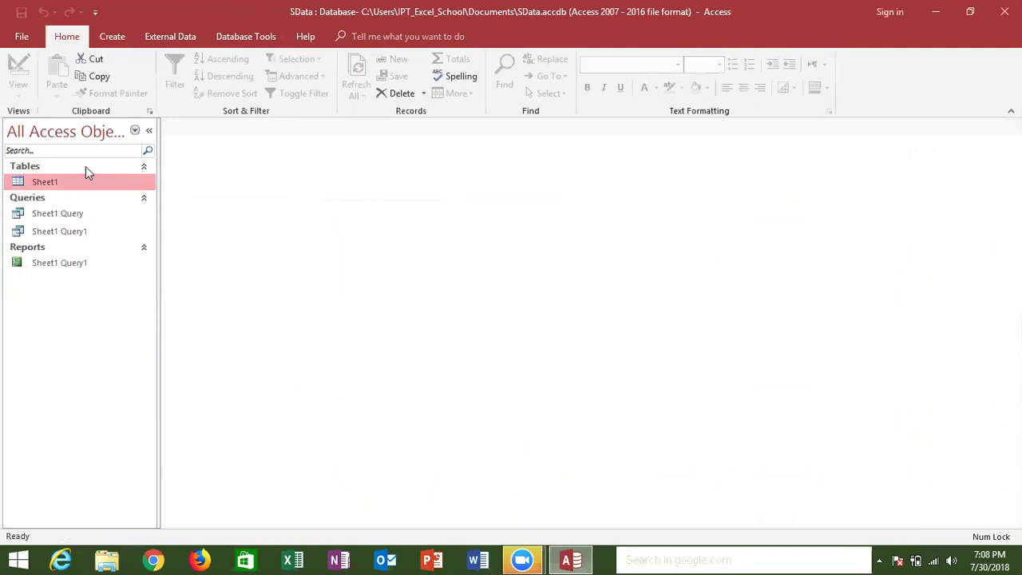
{"action": "left_click", "coordinate": [70, 230]}
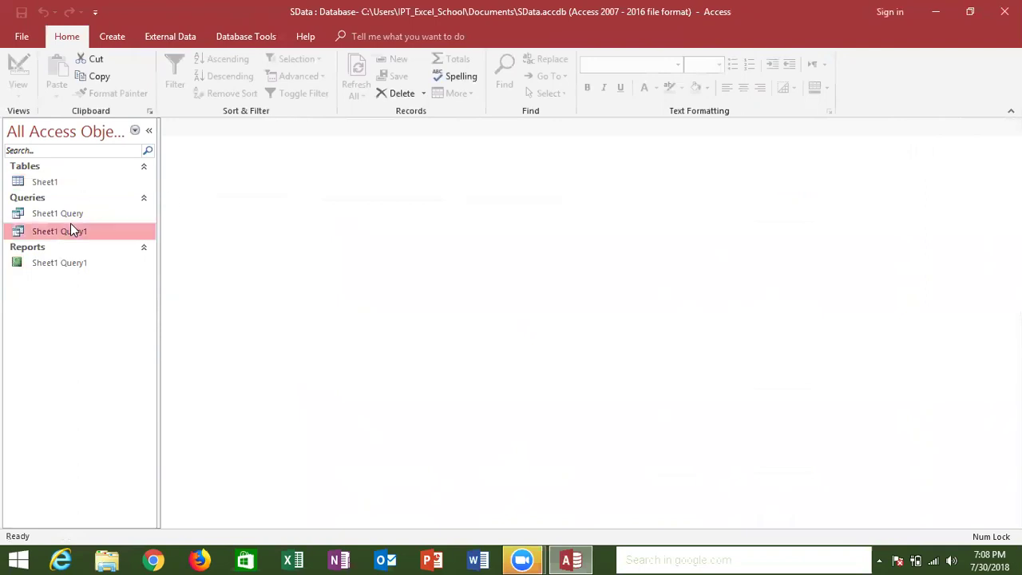
Step: Open the Sheet1 table and undo an accidental 'singh' entry in record 6
{"action": "left_click", "coordinate": [57, 262]}
{"action": "left_click", "coordinate": [60, 232]}
{"action": "left_click", "coordinate": [42, 184]}
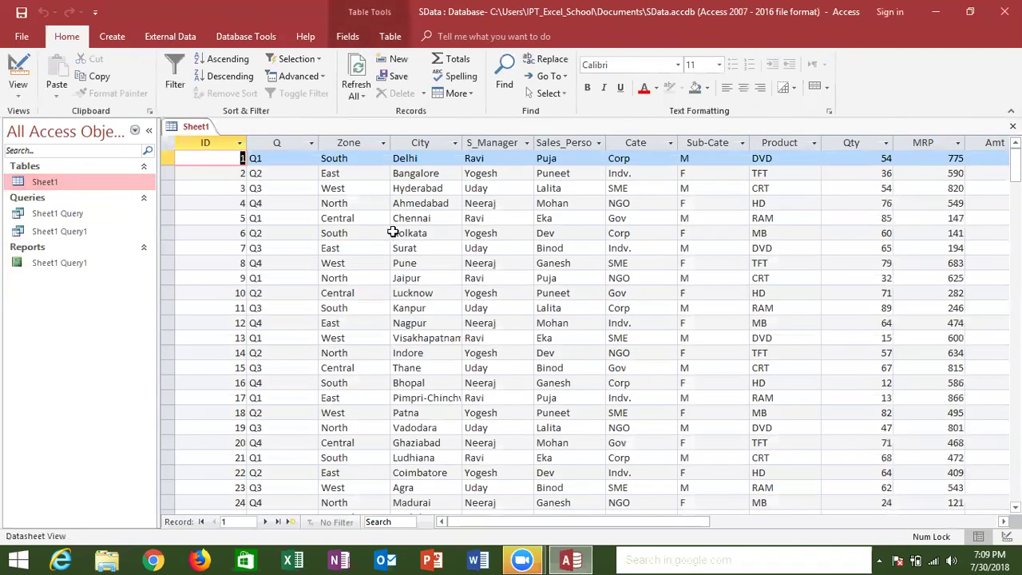
{"action": "left_click", "coordinate": [494, 247]}
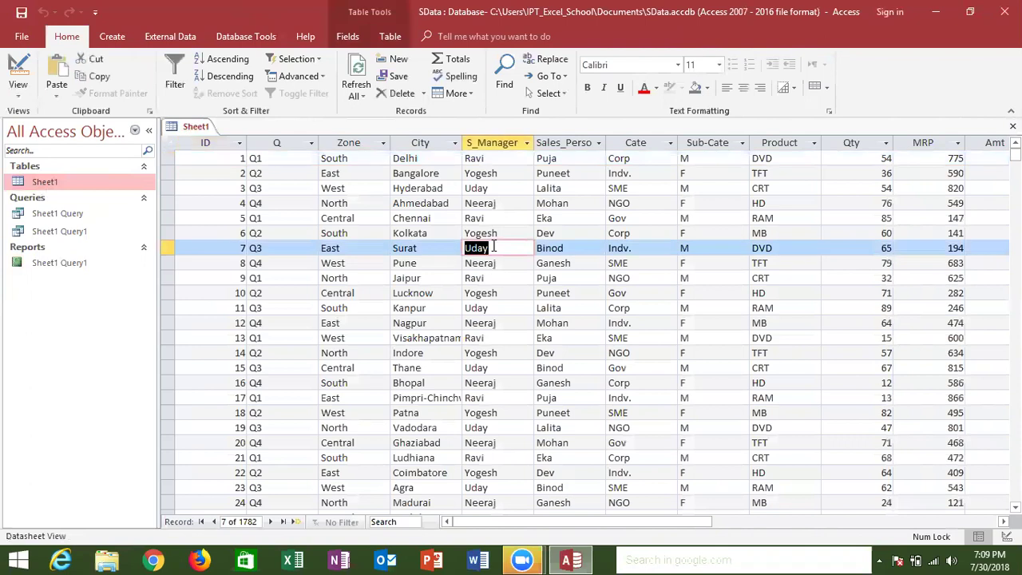
{"action": "left_click", "coordinate": [497, 247]}
{"action": "key", "text": "Up"}
{"action": "type", "text": "singh"}
{"action": "key", "text": "Escape"}
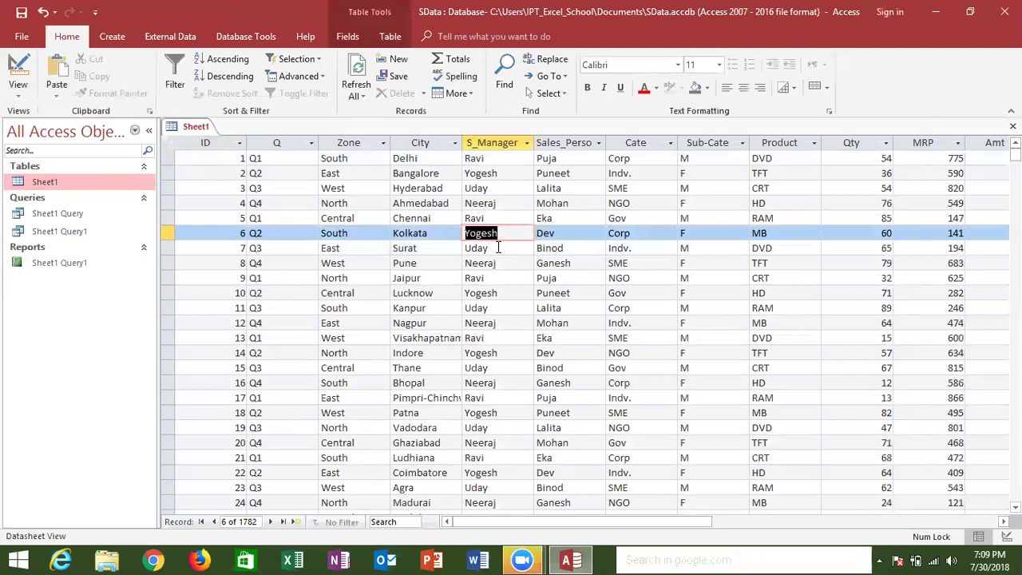
{"action": "left_click", "coordinate": [500, 263]}
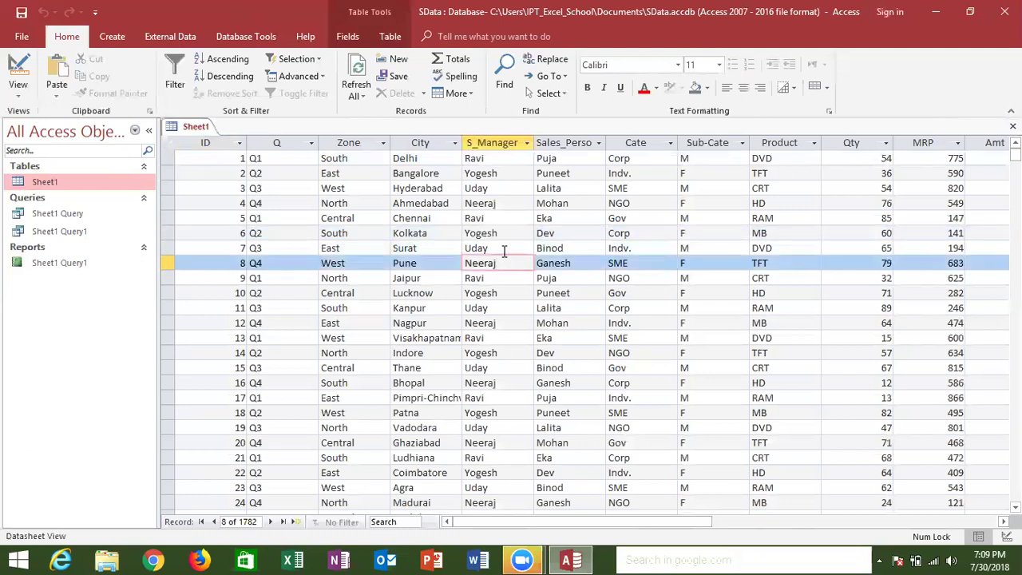
{"action": "left_click", "coordinate": [504, 249]}
{"action": "type", "text": "Singh"}
{"action": "key", "text": "Tab"}
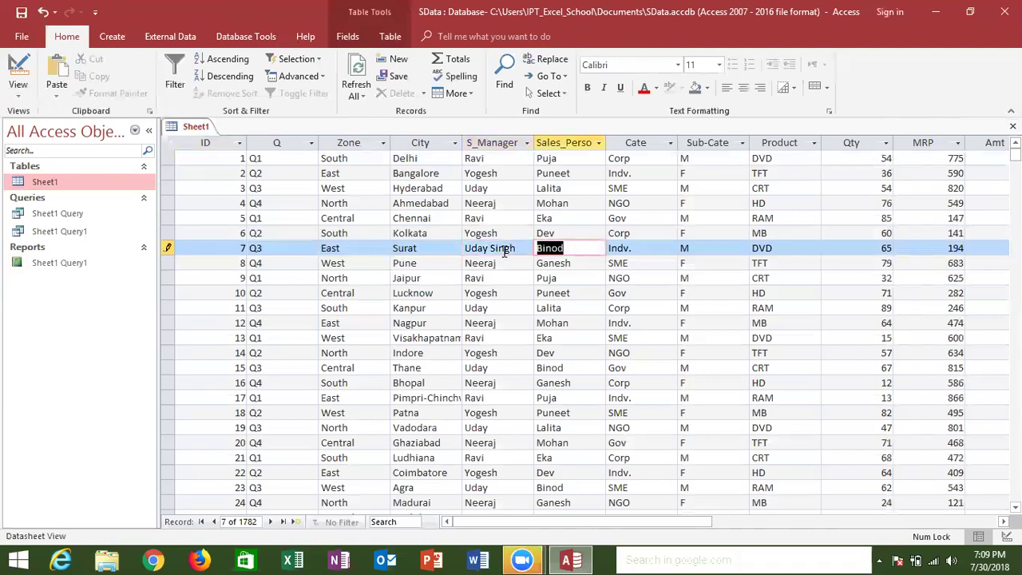
{"action": "left_click", "coordinate": [1012, 126]}
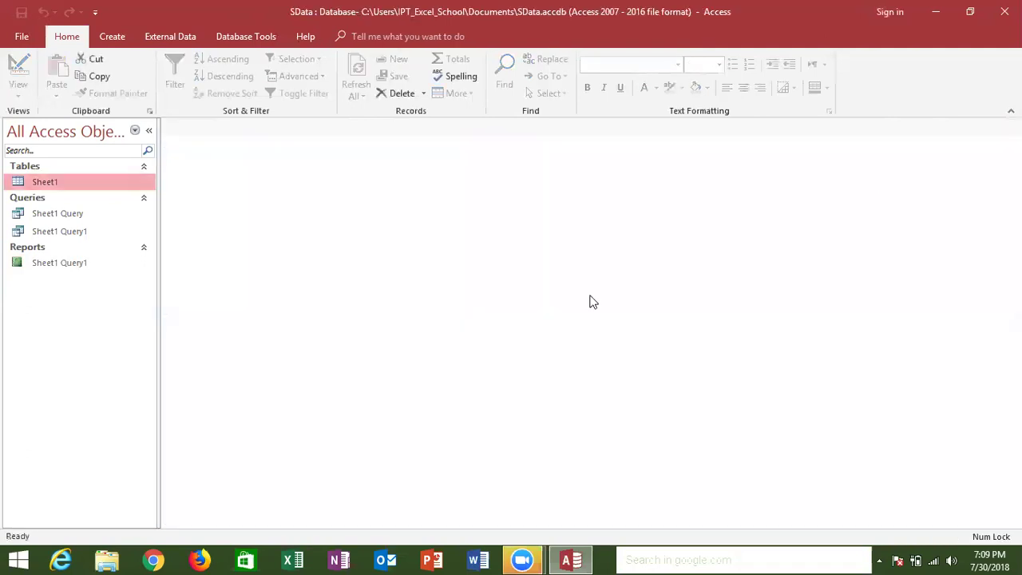
{"action": "double_click", "coordinate": [58, 260]}
{"action": "left_click", "coordinate": [227, 288]}
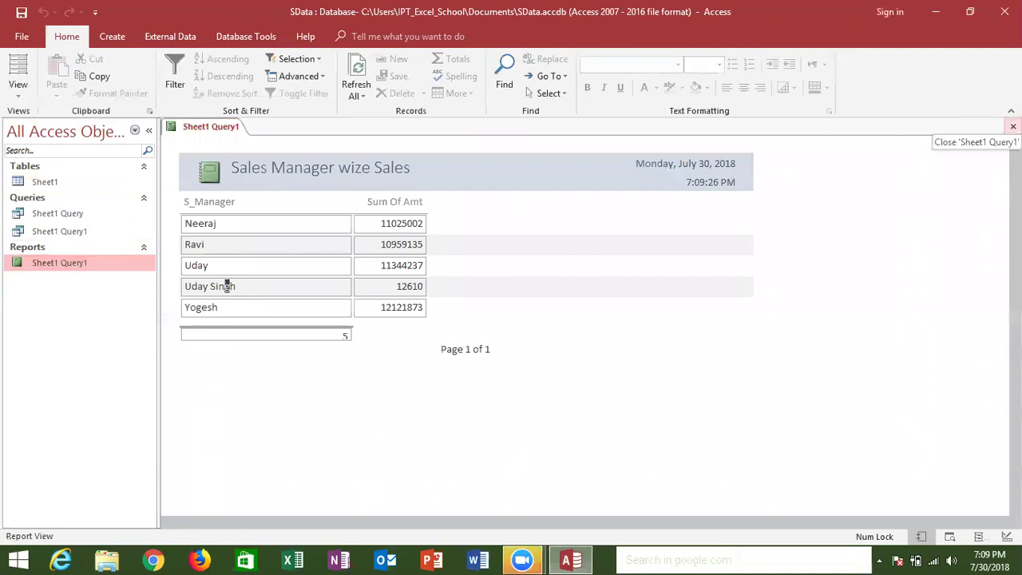
{"action": "left_click", "coordinate": [1012, 126]}
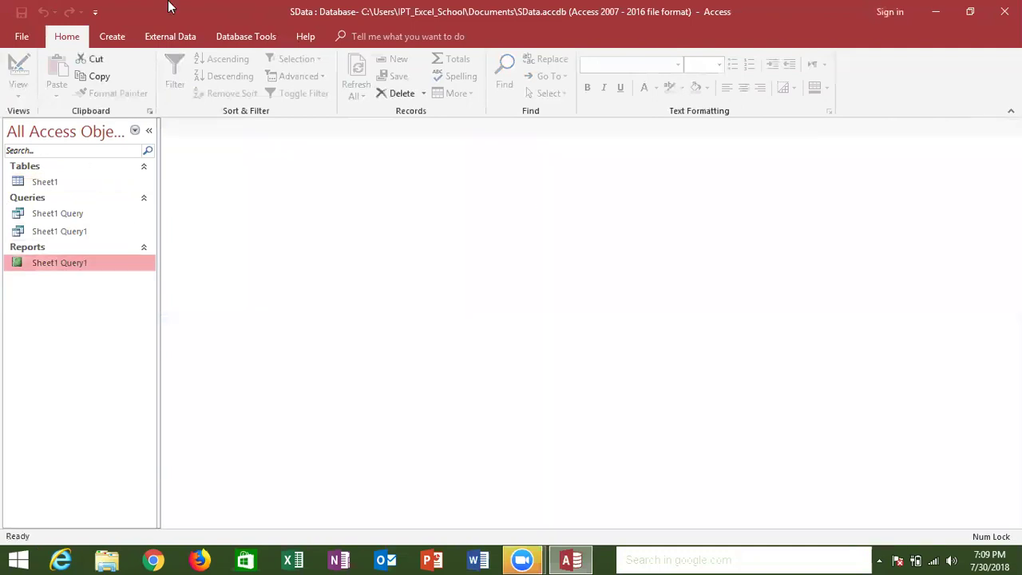
Step: Start a Simple Query Wizard on Sheet1 with all fields as a summary query
{"action": "left_click", "coordinate": [131, 32]}
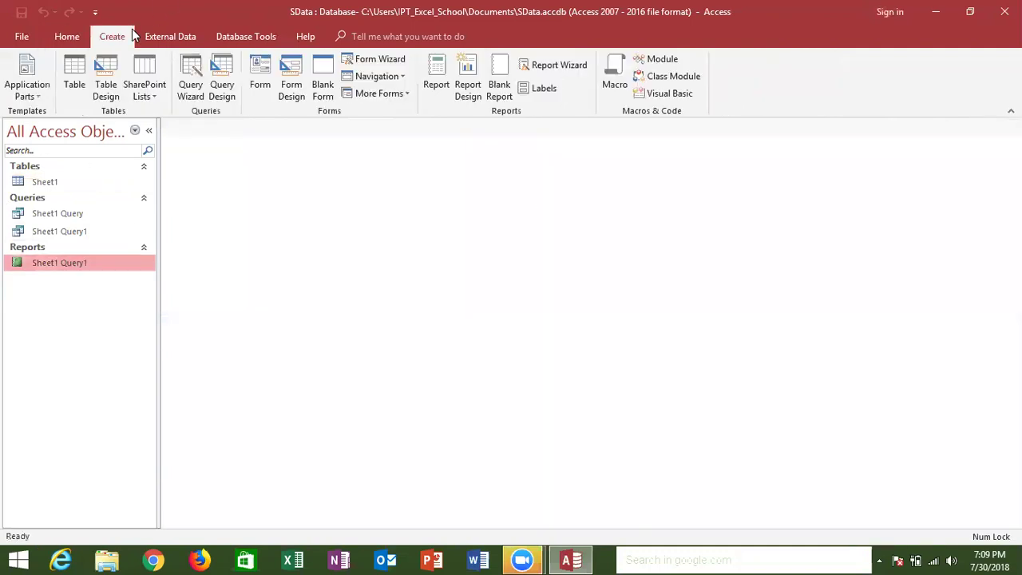
{"action": "left_click", "coordinate": [51, 182]}
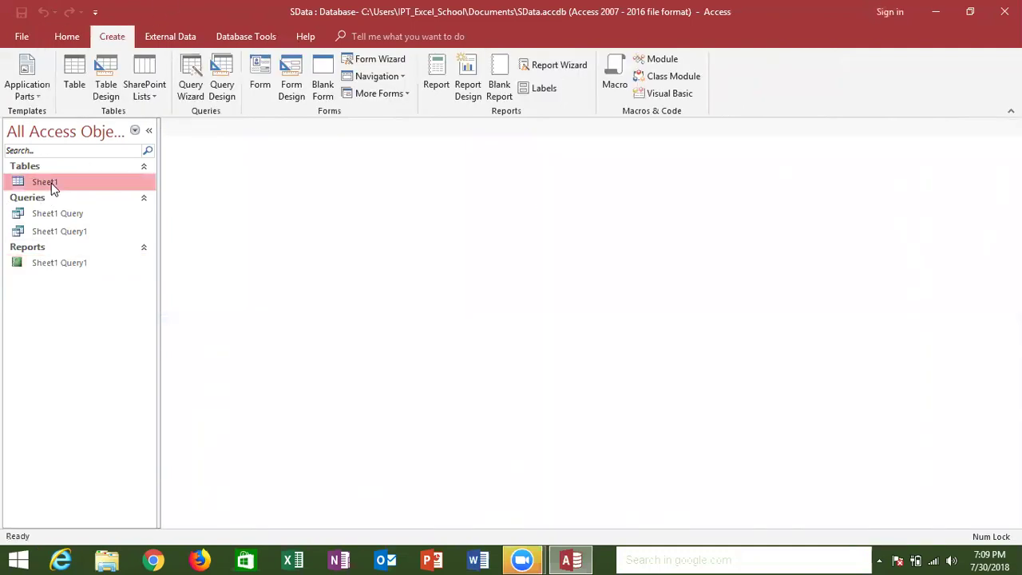
{"action": "left_click", "coordinate": [195, 93]}
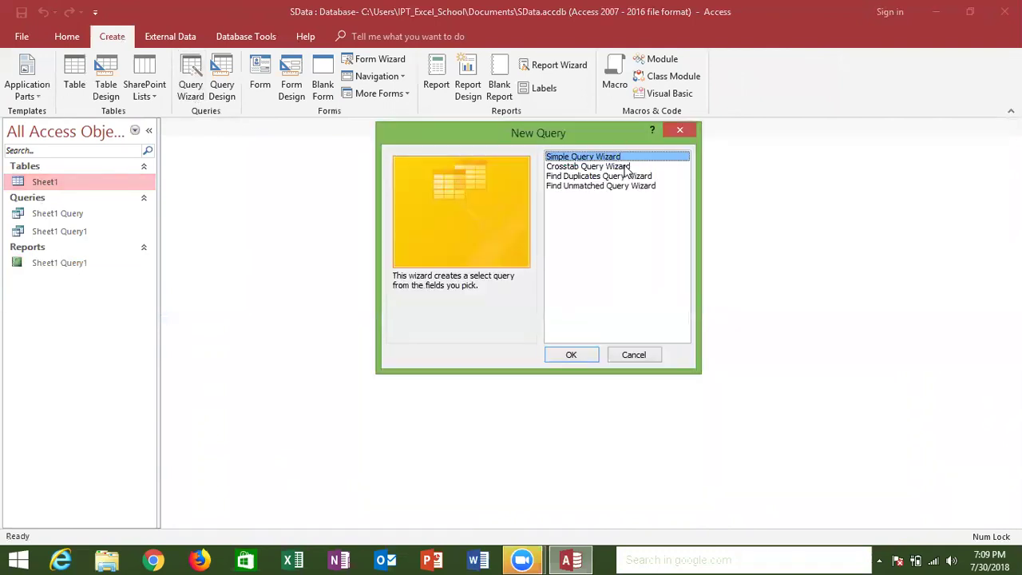
{"action": "left_click", "coordinate": [558, 355]}
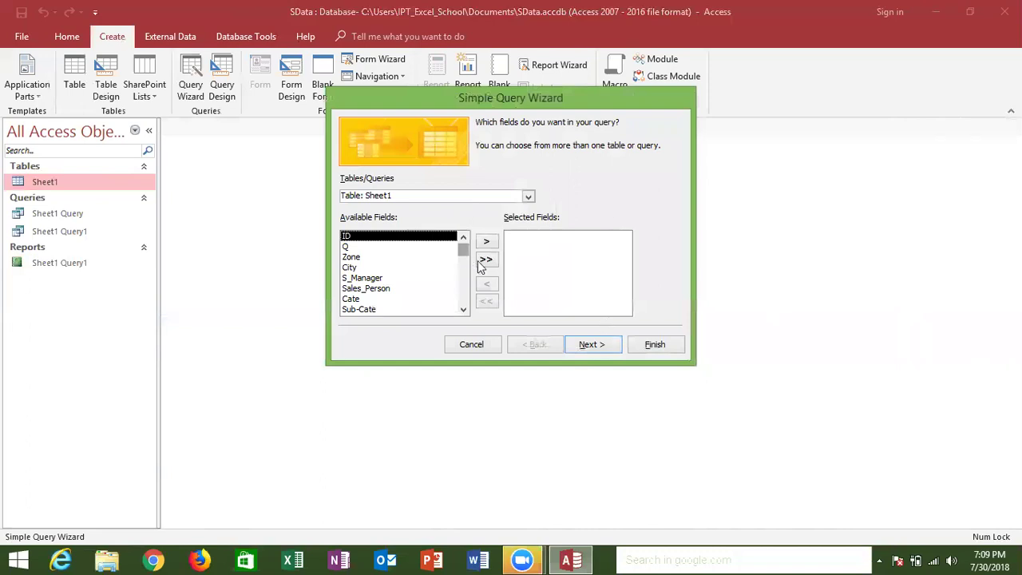
{"action": "left_click", "coordinate": [485, 259]}
{"action": "left_click", "coordinate": [599, 344]}
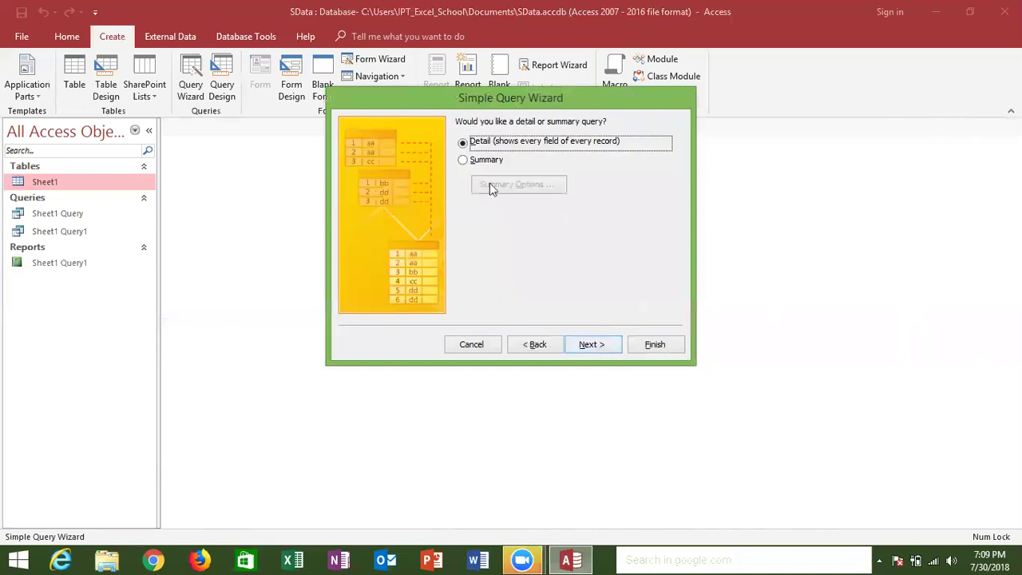
{"action": "left_click", "coordinate": [484, 167]}
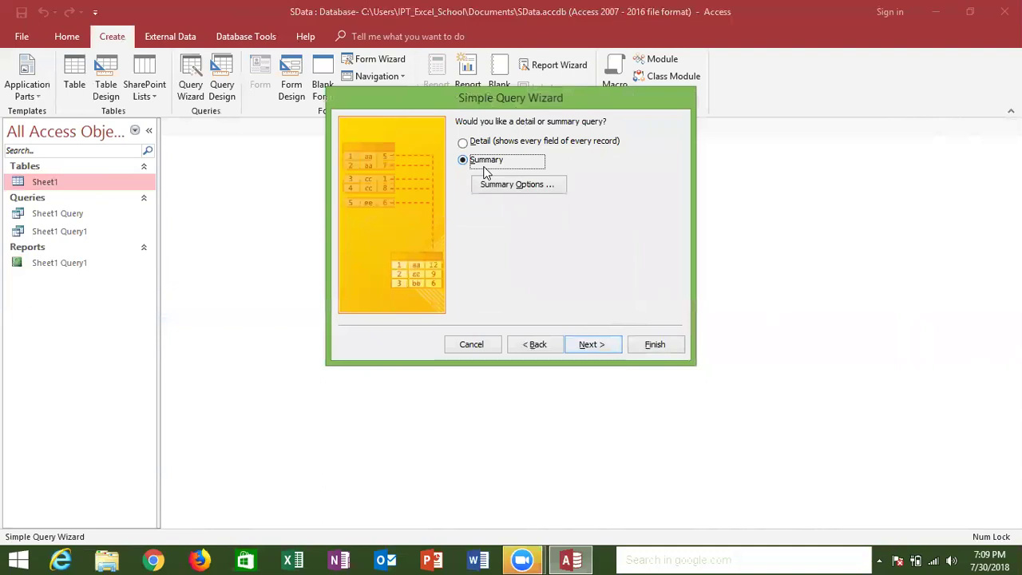
Step: Total Amt with Sum, Avg, Min and Max, then finish the query as Sheet1 Query2
{"action": "left_click", "coordinate": [496, 192]}
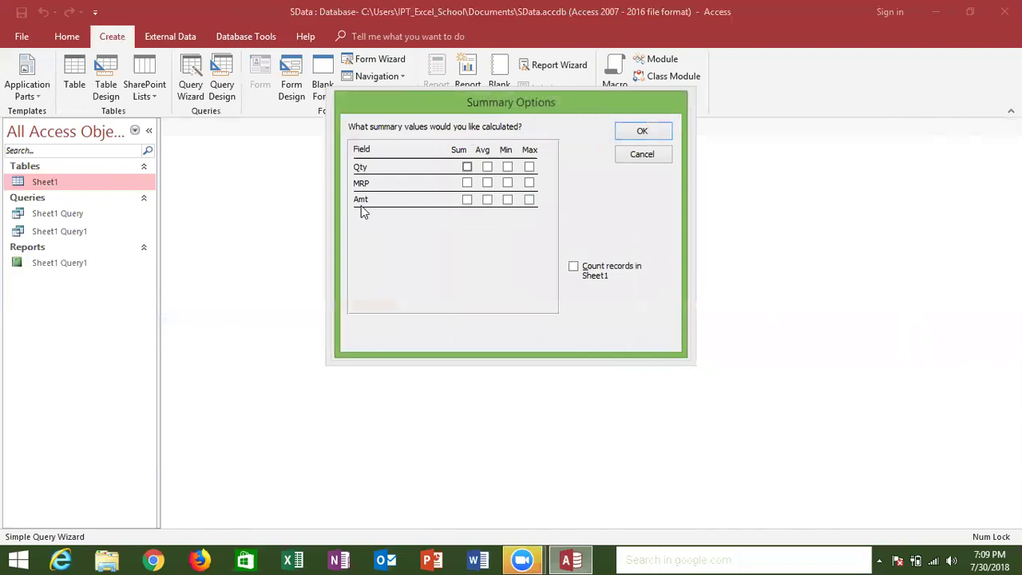
{"action": "left_click", "coordinate": [528, 200]}
{"action": "left_click", "coordinate": [466, 201]}
{"action": "left_click", "coordinate": [529, 200]}
{"action": "left_click", "coordinate": [489, 201]}
{"action": "left_click", "coordinate": [507, 203]}
{"action": "left_click", "coordinate": [630, 133]}
{"action": "left_click", "coordinate": [592, 346]}
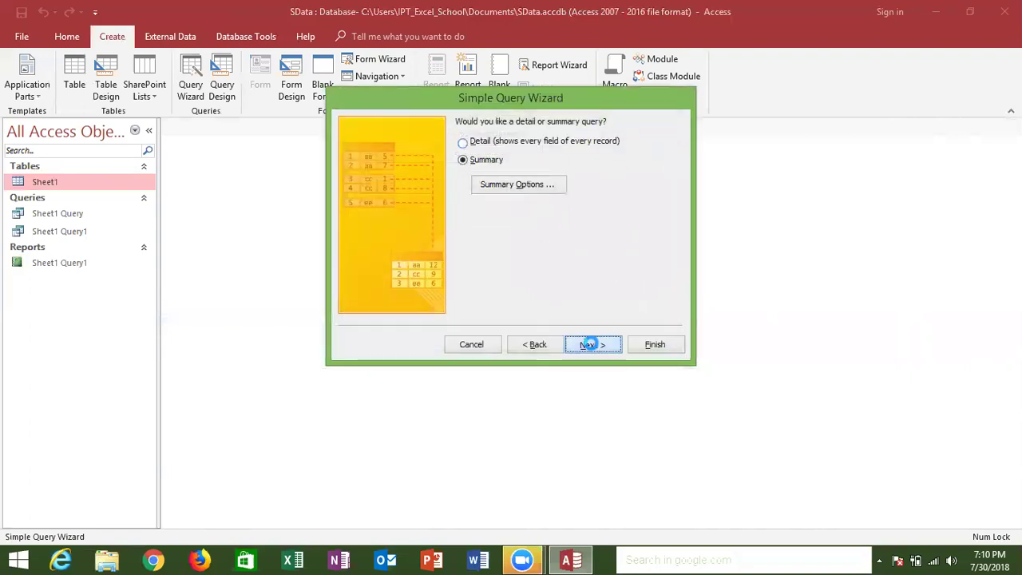
{"action": "left_click", "coordinate": [641, 344]}
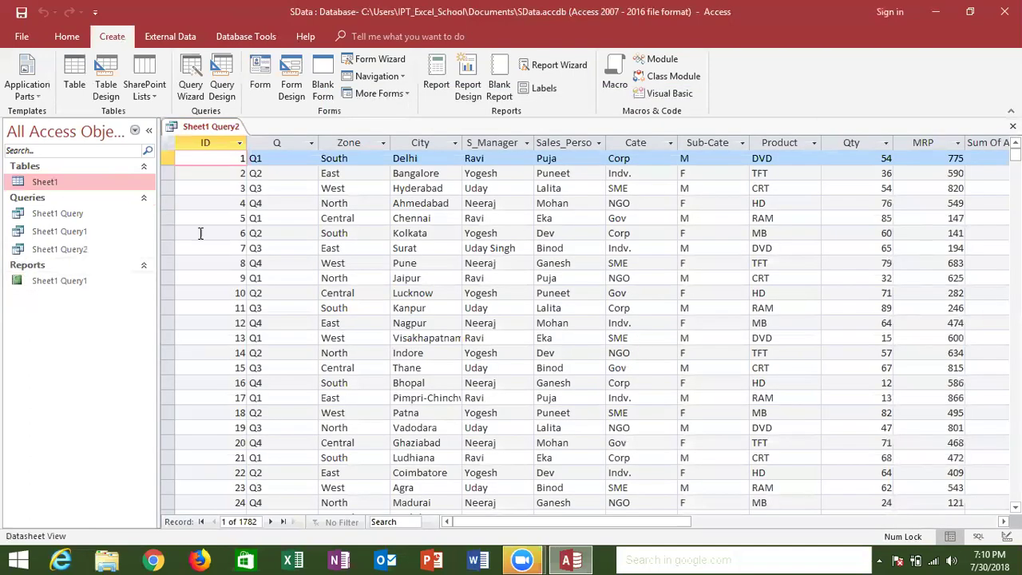
Step: Browse the Sheet1 Query2 rows comparing the Sum, Avg, Min and Max of Amt, then close it
{"action": "left_click", "coordinate": [369, 201]}
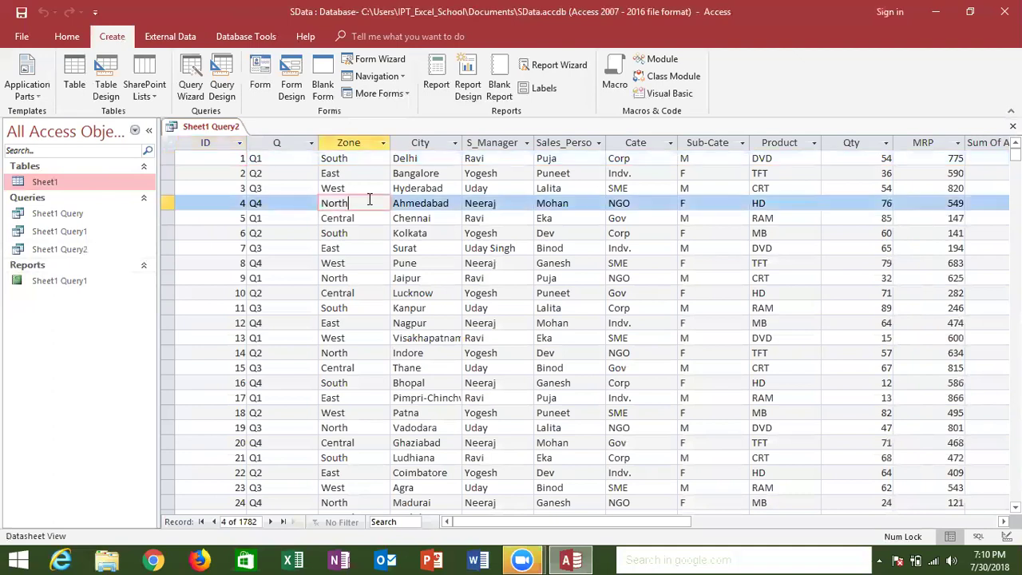
{"action": "key", "text": "Down"}
{"action": "key", "text": "Down"}
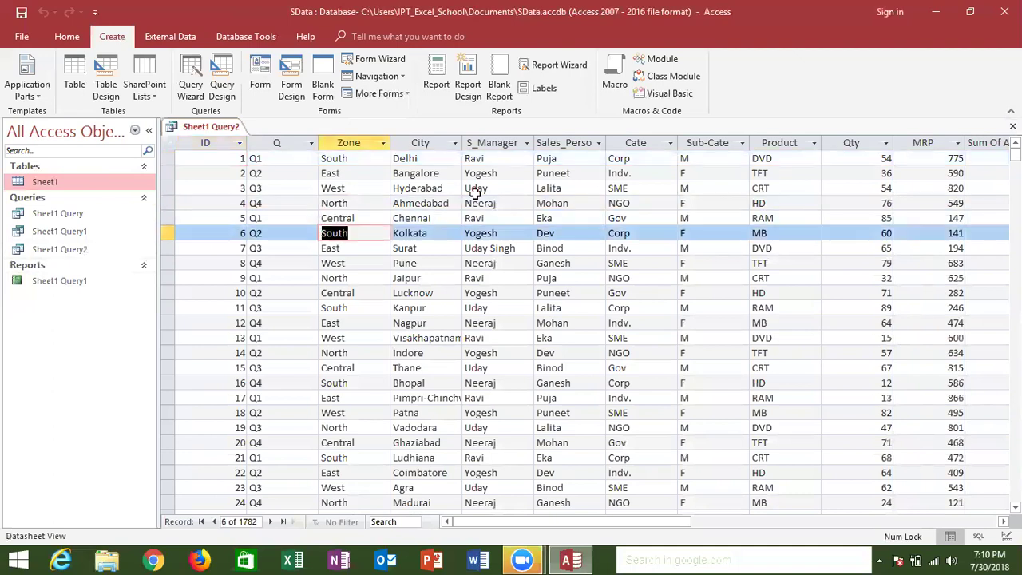
{"action": "key", "text": "Right"}
{"action": "key", "text": "Right"}
{"action": "key", "text": "Right"}
{"action": "key", "text": "Right"}
{"action": "key", "text": "Right"}
{"action": "key", "text": "Right"}
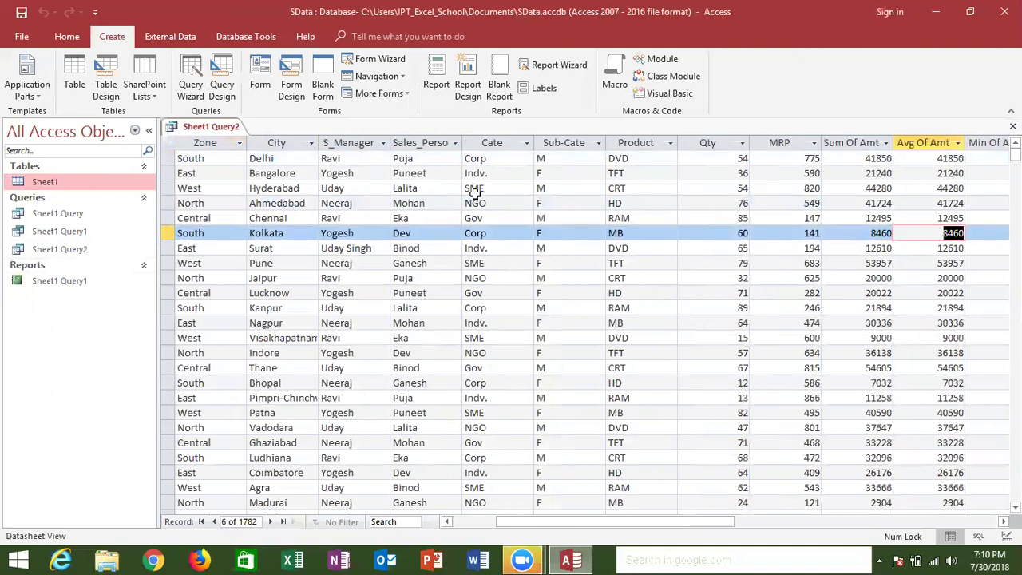
{"action": "key", "text": "Right"}
{"action": "key", "text": "Home"}
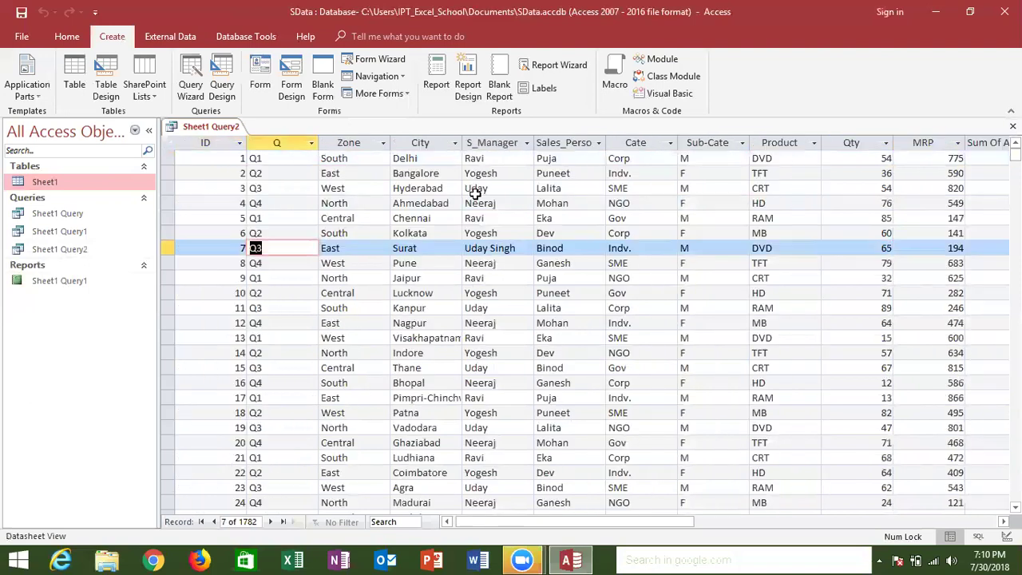
{"action": "key", "text": "Right"}
{"action": "key", "text": "Right"}
{"action": "key", "text": "Up"}
{"action": "key", "text": "Up"}
{"action": "key", "text": "Up"}
{"action": "key", "text": "Up"}
{"action": "key", "text": "Right"}
{"action": "key", "text": "Right"}
{"action": "key", "text": "Right"}
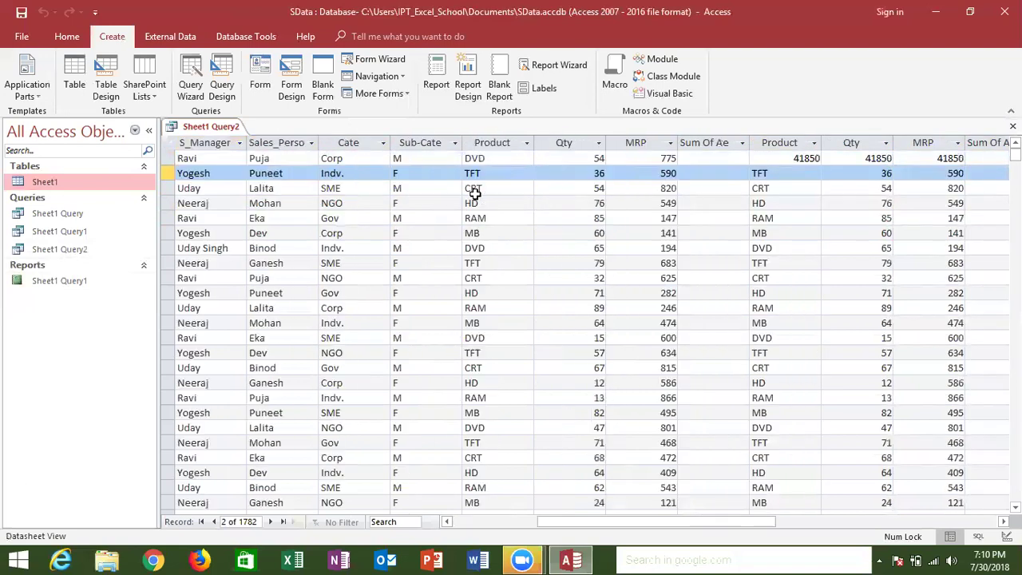
{"action": "key", "text": "Up"}
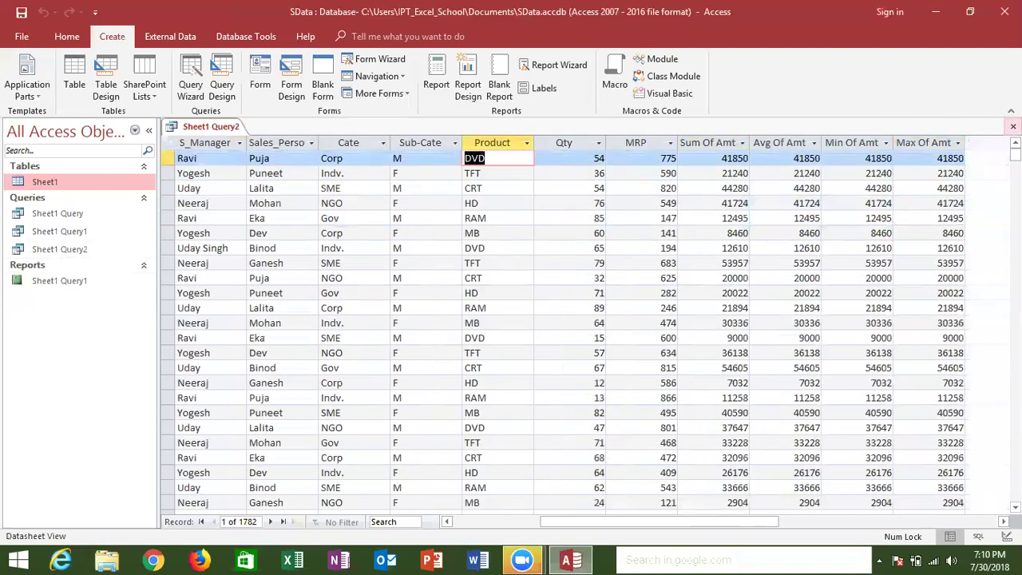
{"action": "key", "text": "ctrl+w"}
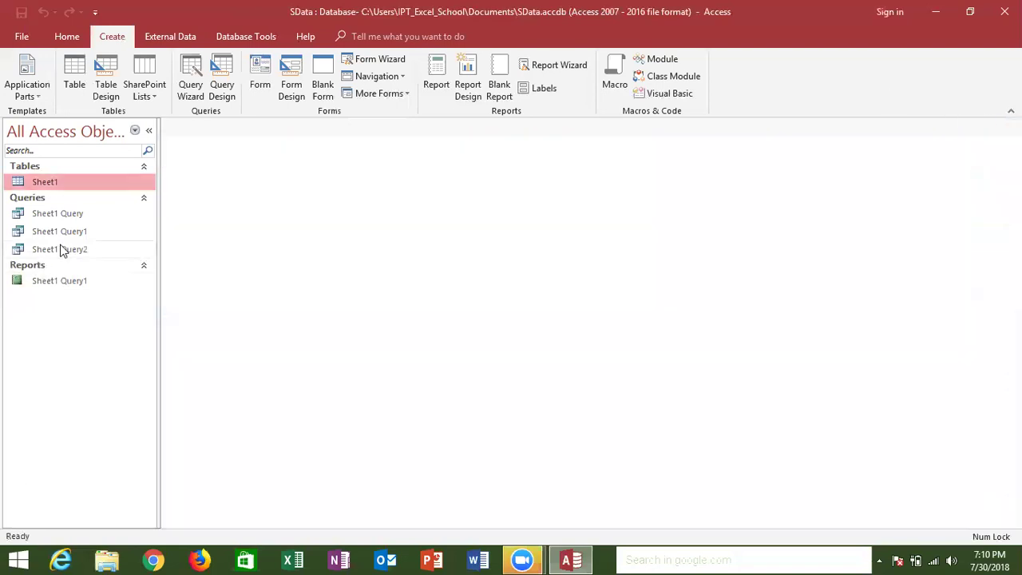
{"action": "left_click", "coordinate": [60, 248]}
Step: Delete Sheet1 Query2 and start a new query wizard on the Sheet1 table
{"action": "right_click", "coordinate": [60, 246]}
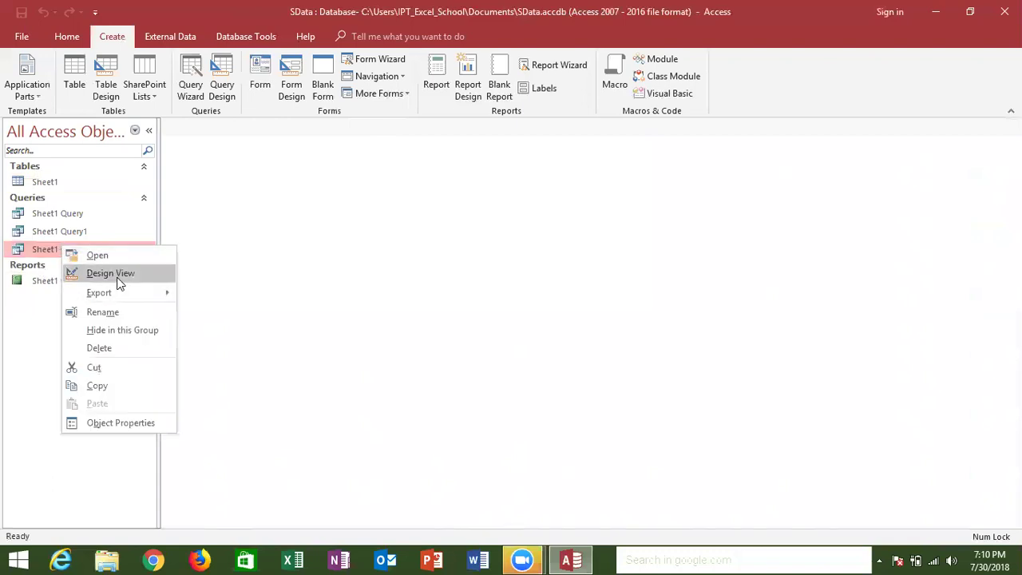
{"action": "left_click", "coordinate": [110, 347]}
{"action": "left_click", "coordinate": [450, 327]}
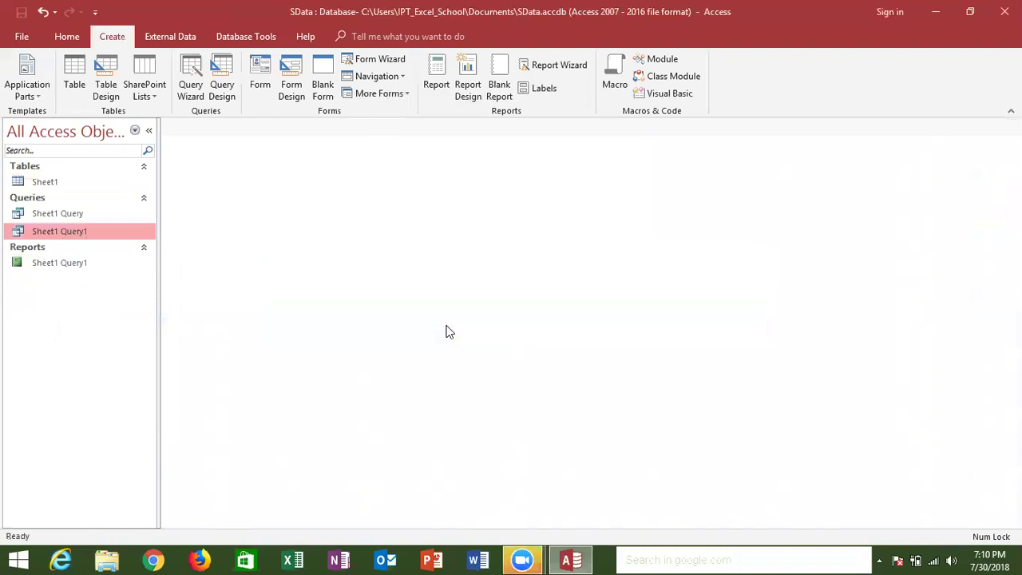
{"action": "left_click", "coordinate": [46, 186]}
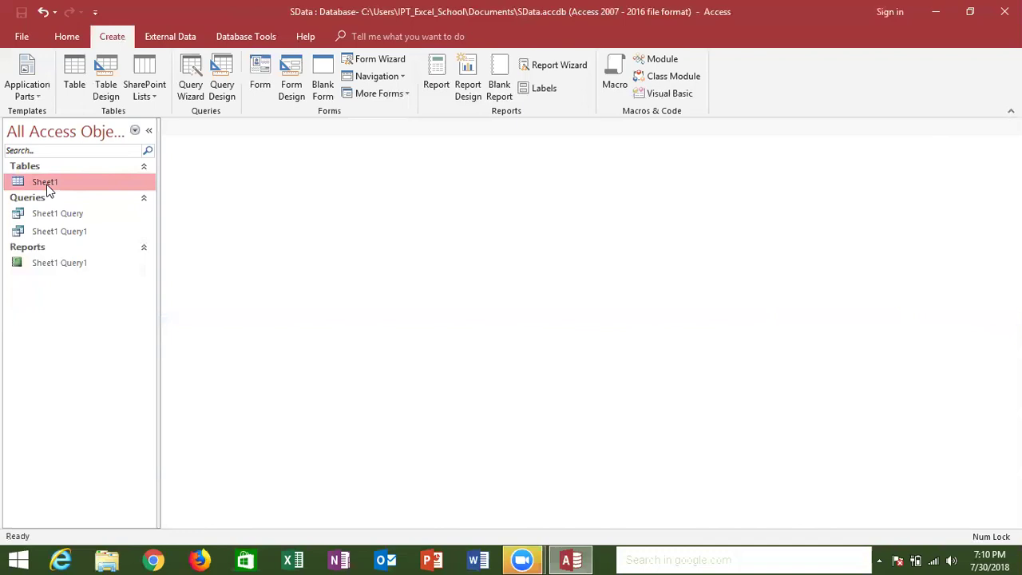
{"action": "left_click", "coordinate": [197, 98]}
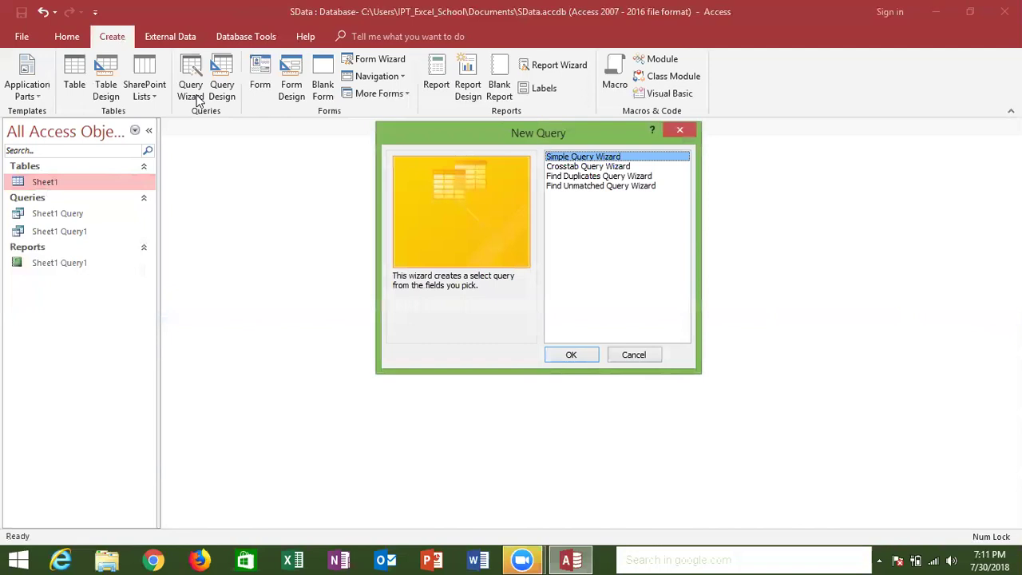
Step: Run the Crosstab Query Wizard on Sheet1 with S_Manager as the row heading
{"action": "left_click", "coordinate": [563, 168]}
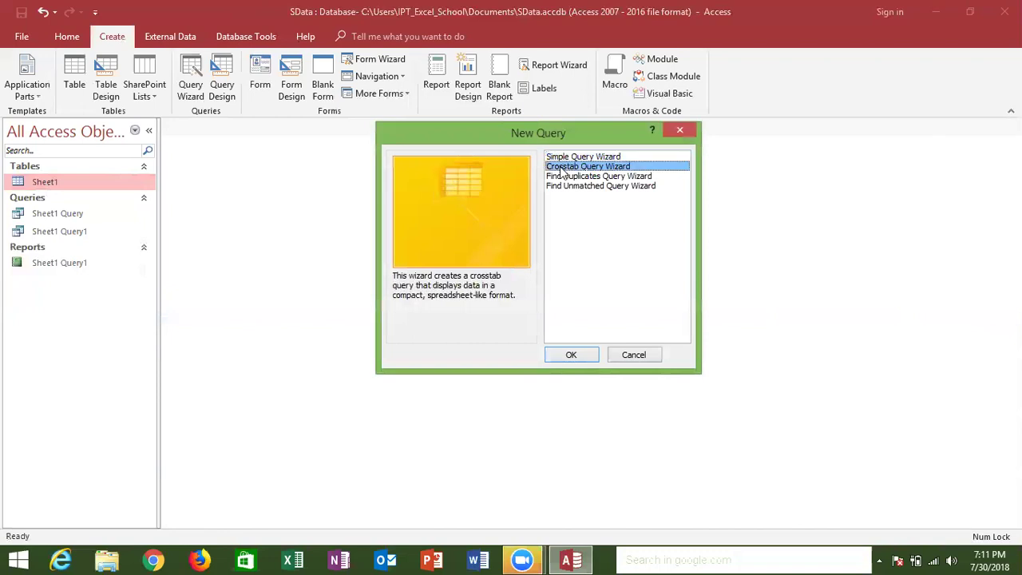
{"action": "left_click", "coordinate": [577, 355]}
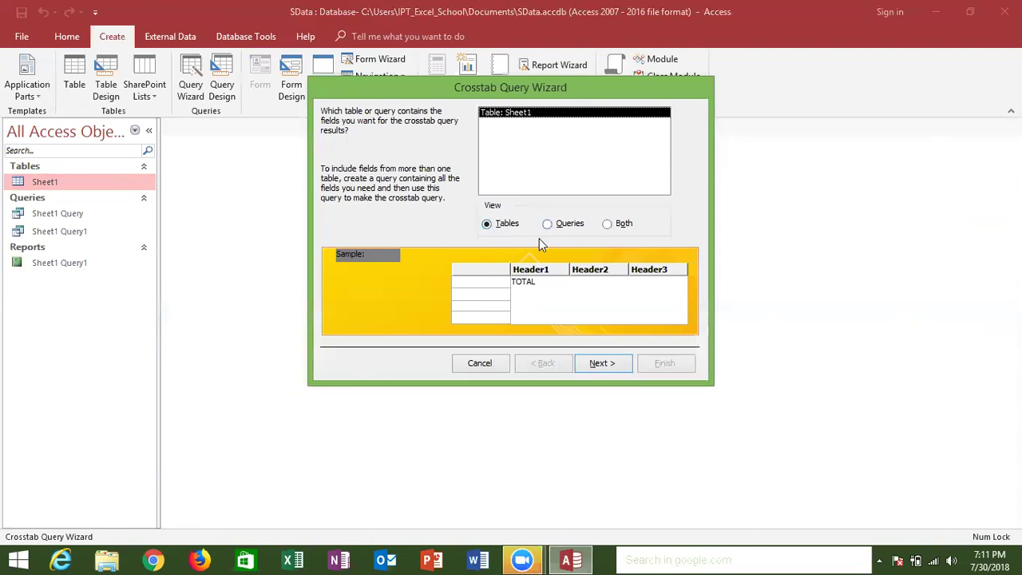
{"action": "left_click", "coordinate": [603, 374]}
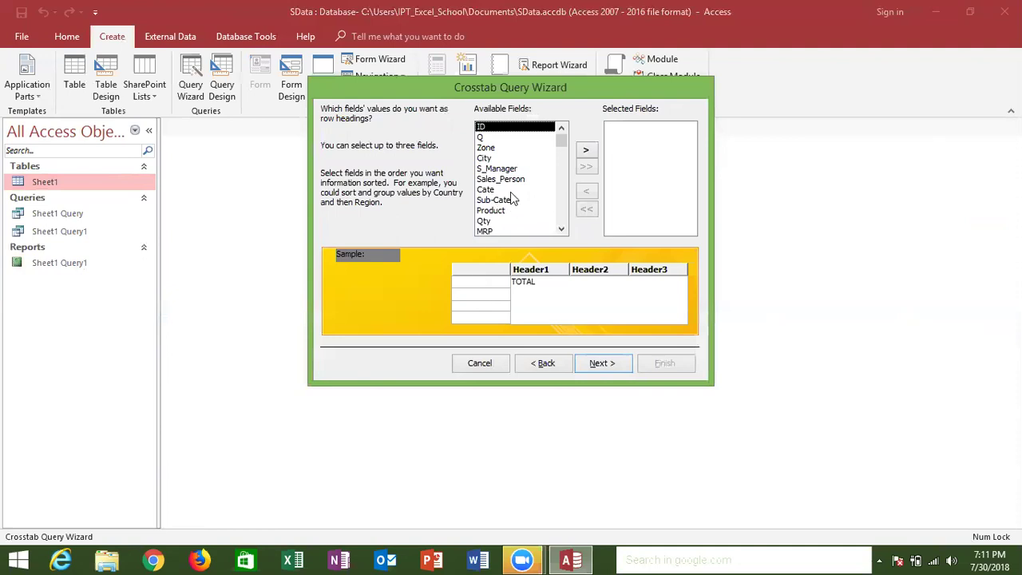
{"action": "left_click", "coordinate": [508, 171]}
{"action": "double_click", "coordinate": [508, 173]}
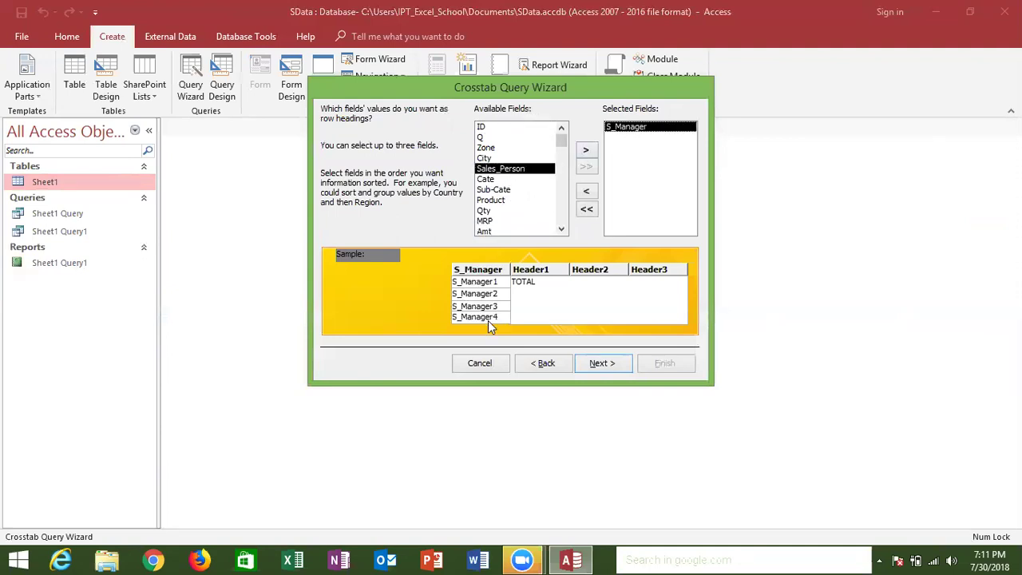
{"action": "left_click", "coordinate": [603, 364]}
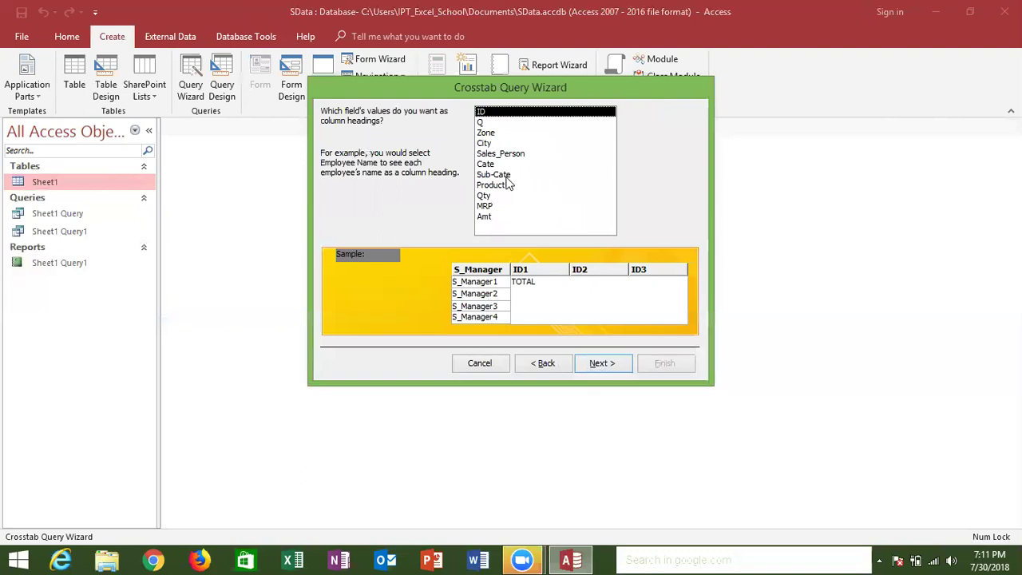
Step: Use Q for column headings and Sum of Amt as the crosstab value
{"action": "left_click", "coordinate": [485, 123]}
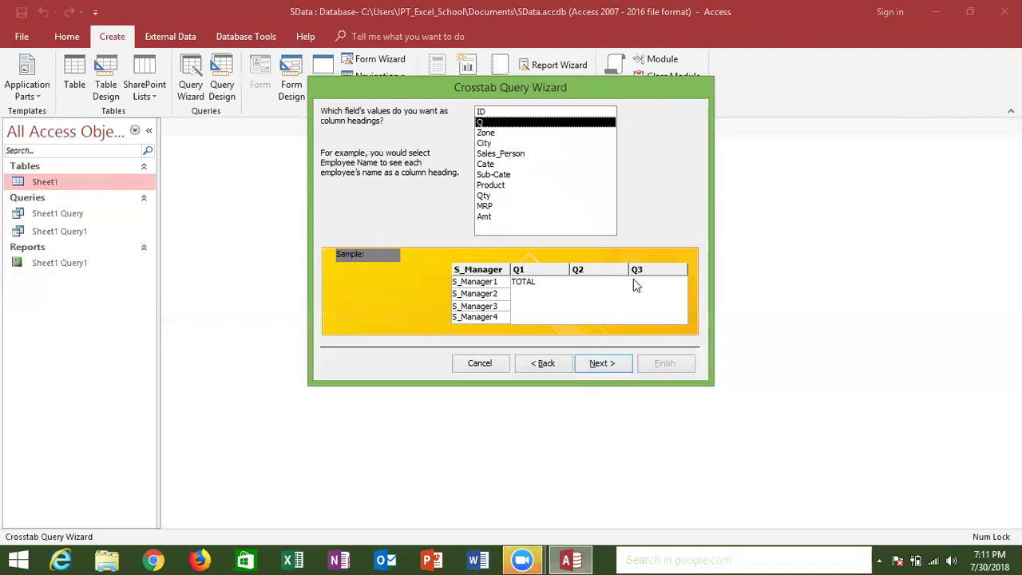
{"action": "left_click", "coordinate": [609, 364]}
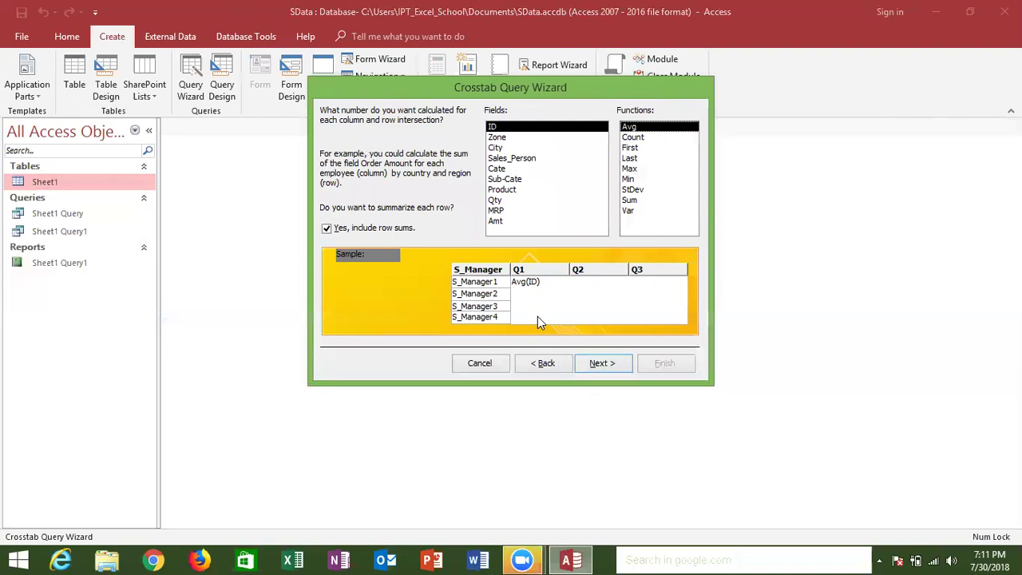
{"action": "left_click", "coordinate": [495, 223]}
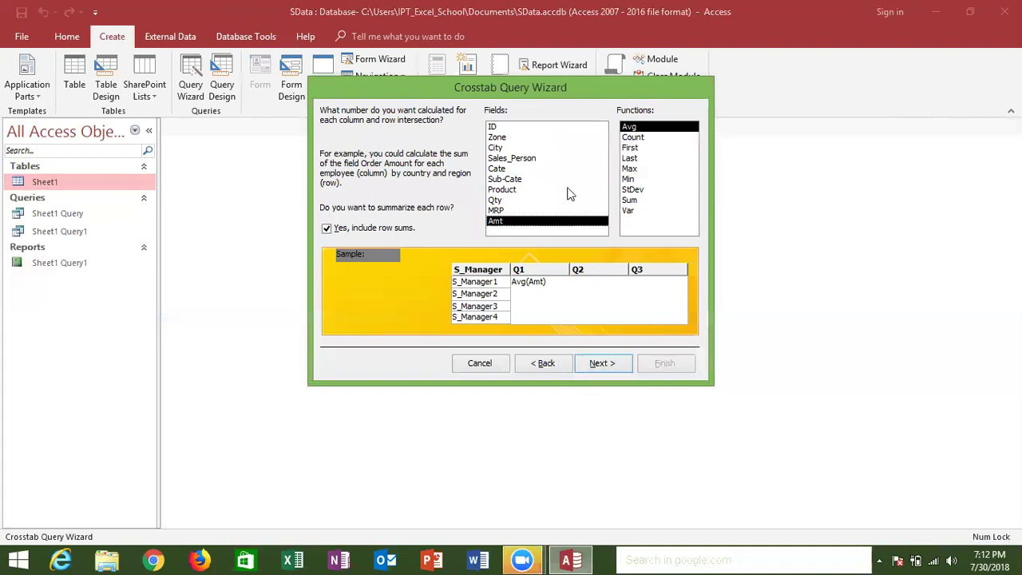
{"action": "left_click", "coordinate": [533, 210]}
{"action": "left_click", "coordinate": [533, 225]}
{"action": "left_click", "coordinate": [631, 203]}
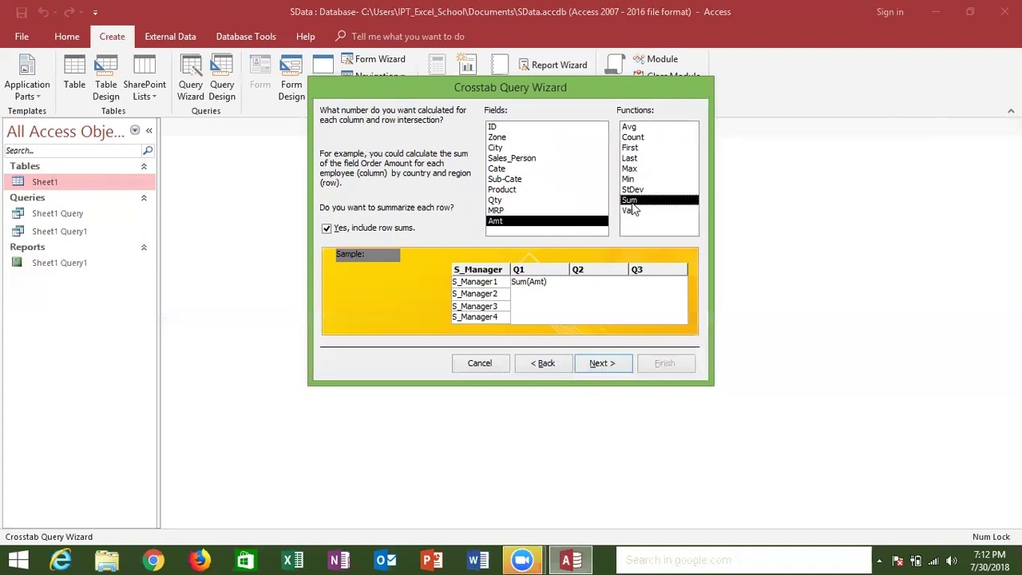
{"action": "left_click", "coordinate": [629, 170]}
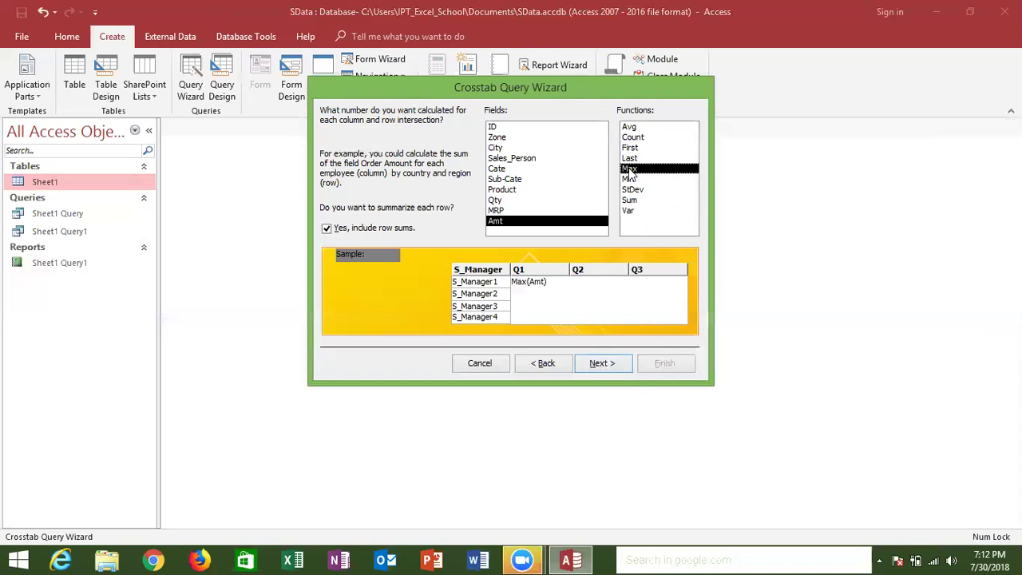
{"action": "left_click", "coordinate": [633, 202]}
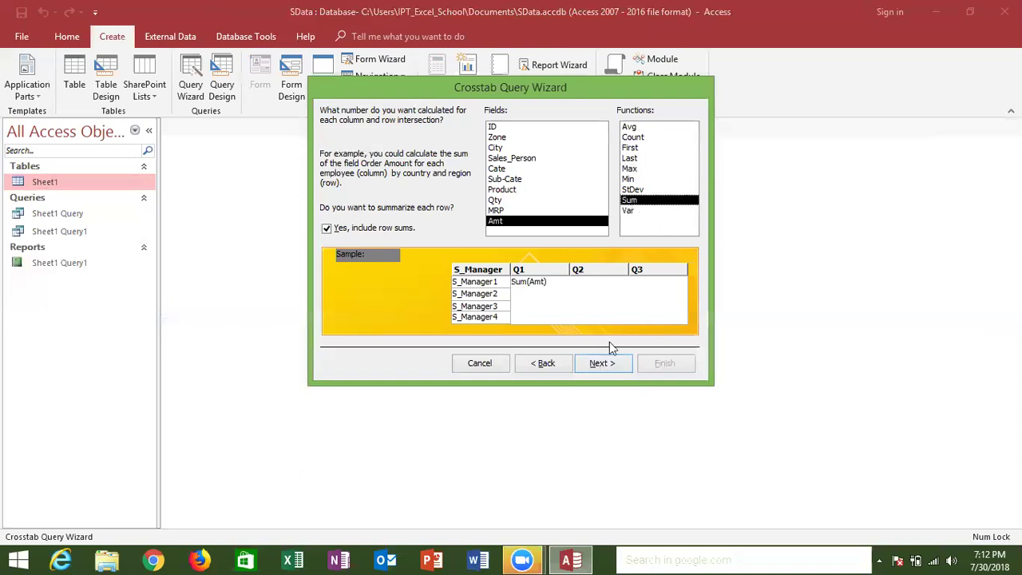
{"action": "left_click", "coordinate": [599, 366]}
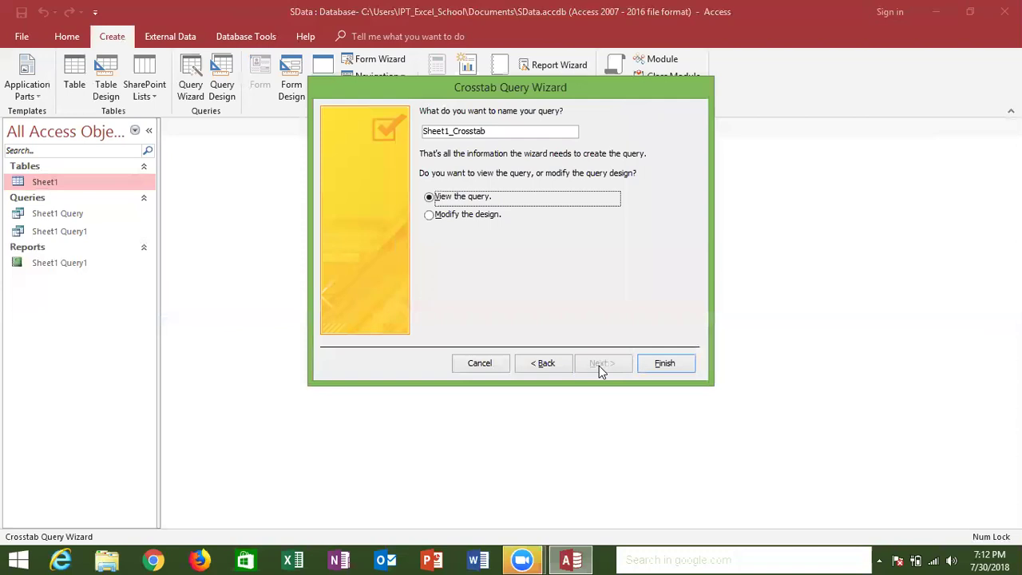
Step: Finish the Sheet1_Crosstab query, review its per-manager quarterly totals, and close it
{"action": "left_click", "coordinate": [645, 367]}
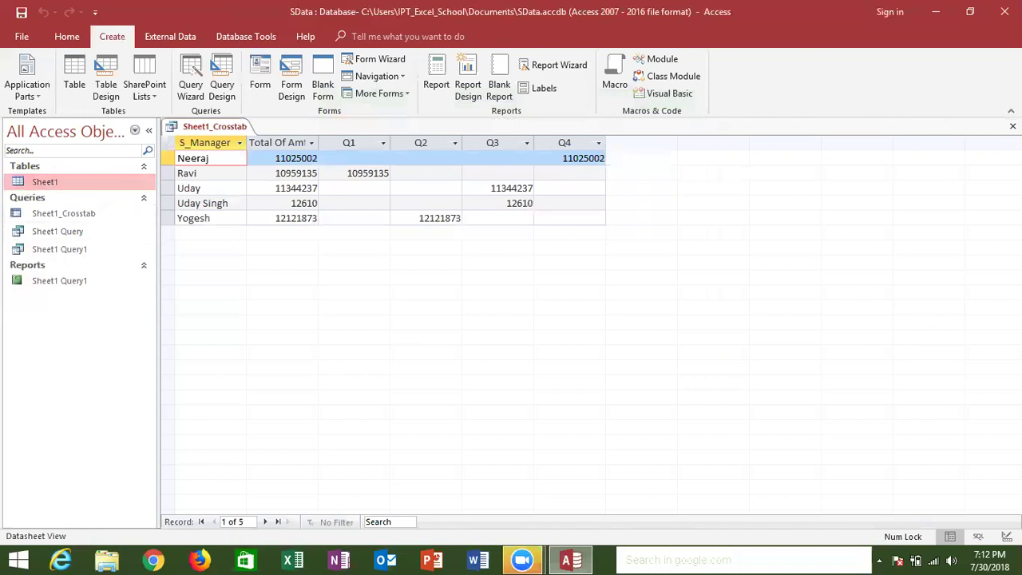
{"action": "left_click", "coordinate": [1012, 126]}
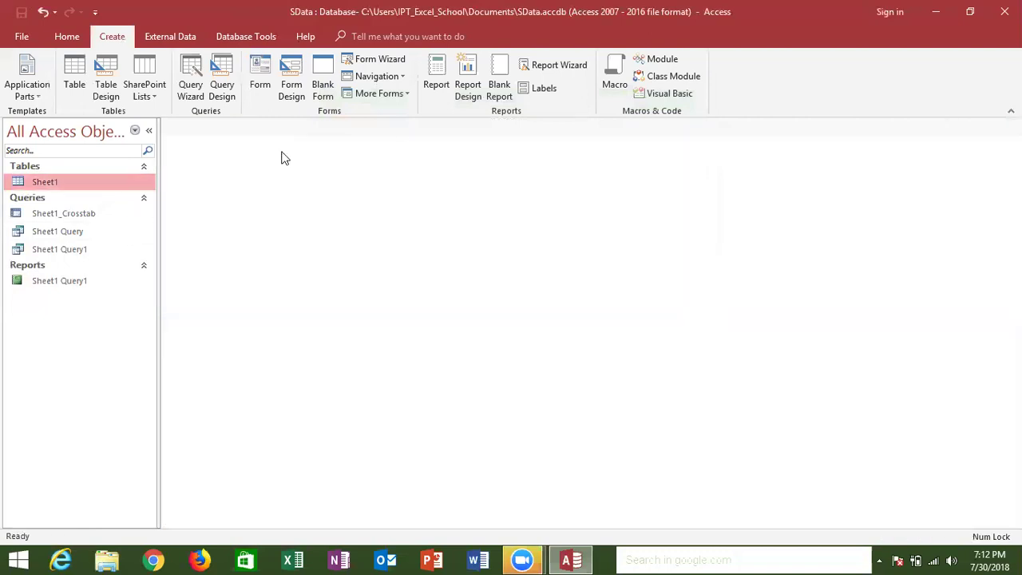
Step: Review the Sheet1 table and Sheet1_Crosstab designs, then open the Sheet1 Query datasheet
{"action": "right_click", "coordinate": [83, 189]}
{"action": "left_click", "coordinate": [122, 213]}
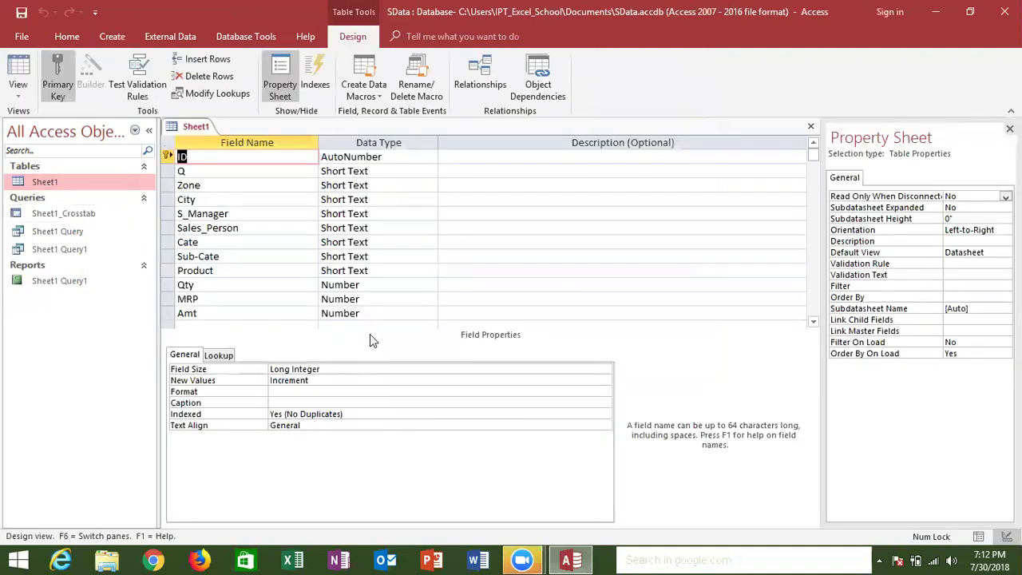
{"action": "left_click", "coordinate": [811, 126]}
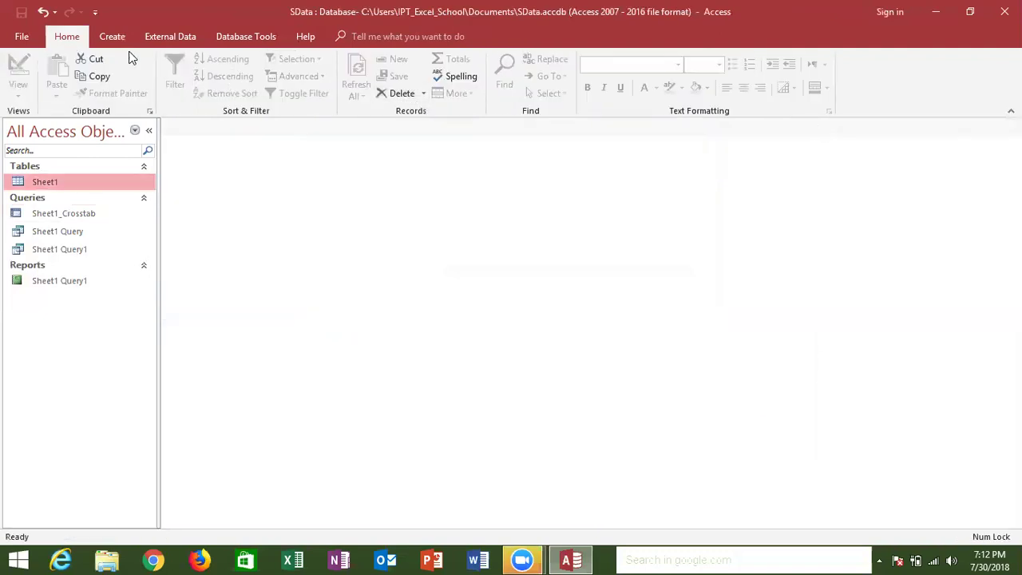
{"action": "left_click", "coordinate": [58, 212]}
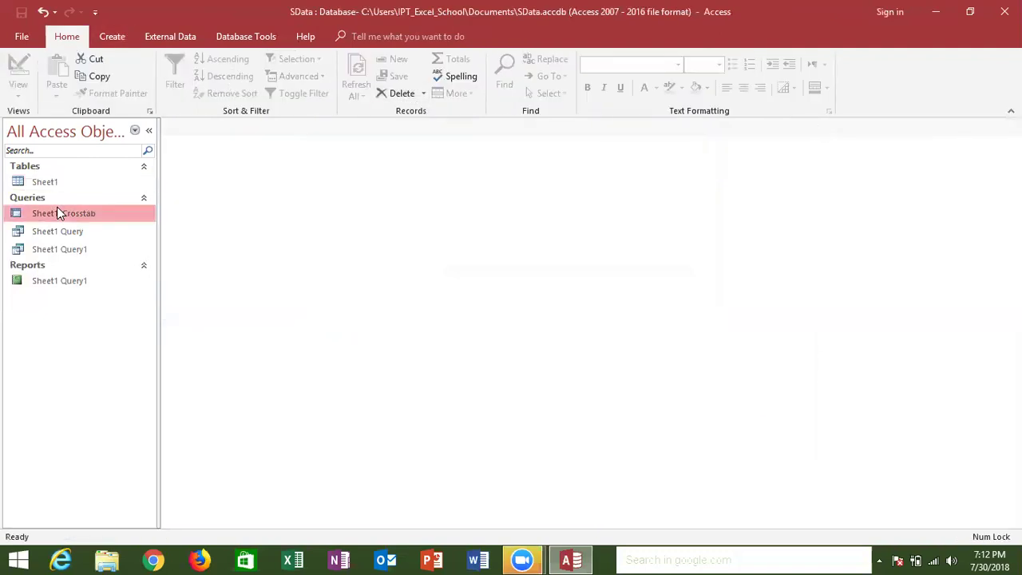
{"action": "right_click", "coordinate": [59, 212]}
{"action": "left_click", "coordinate": [135, 232]}
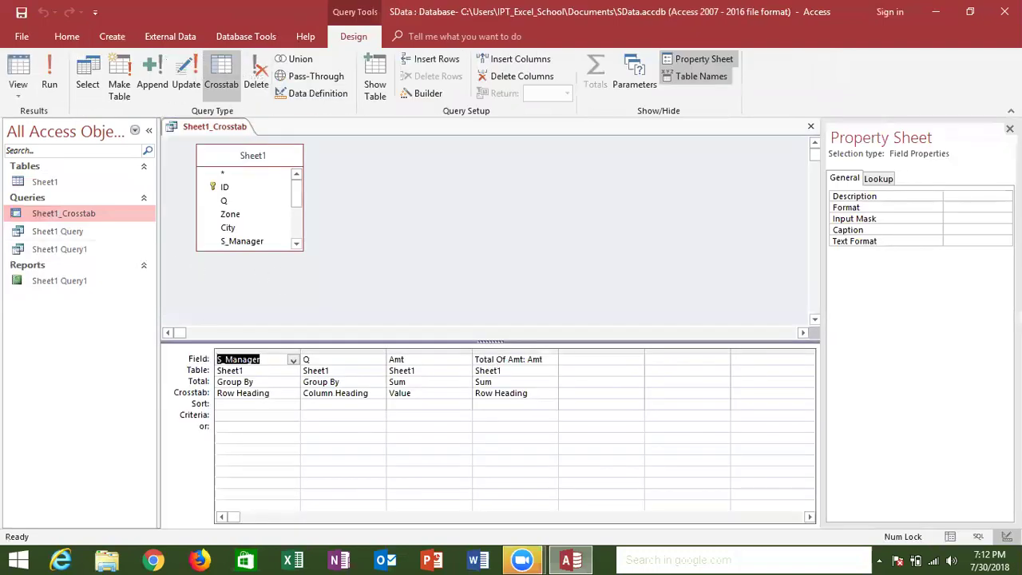
{"action": "key", "text": "ctrl+w"}
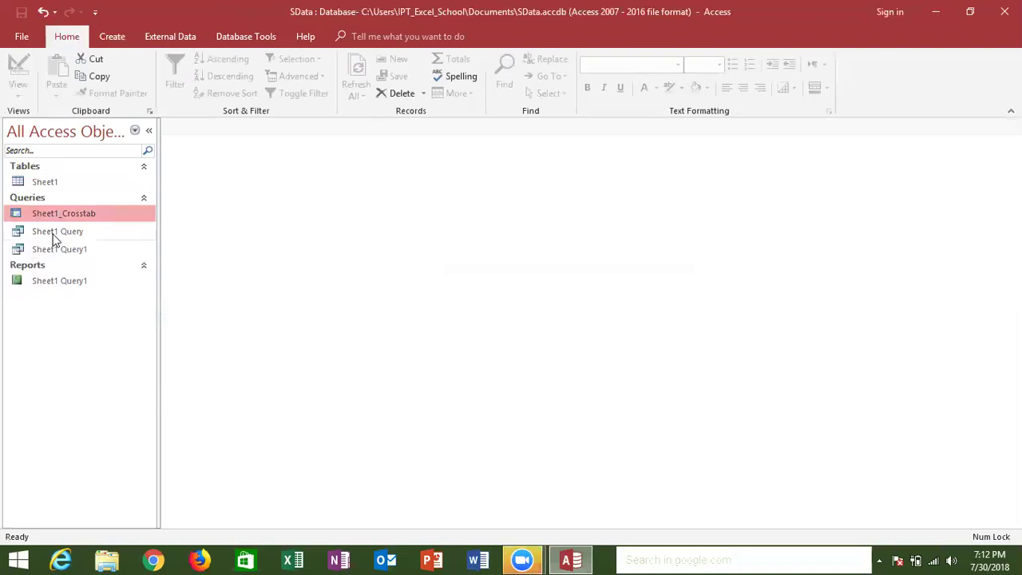
{"action": "double_click", "coordinate": [52, 233]}
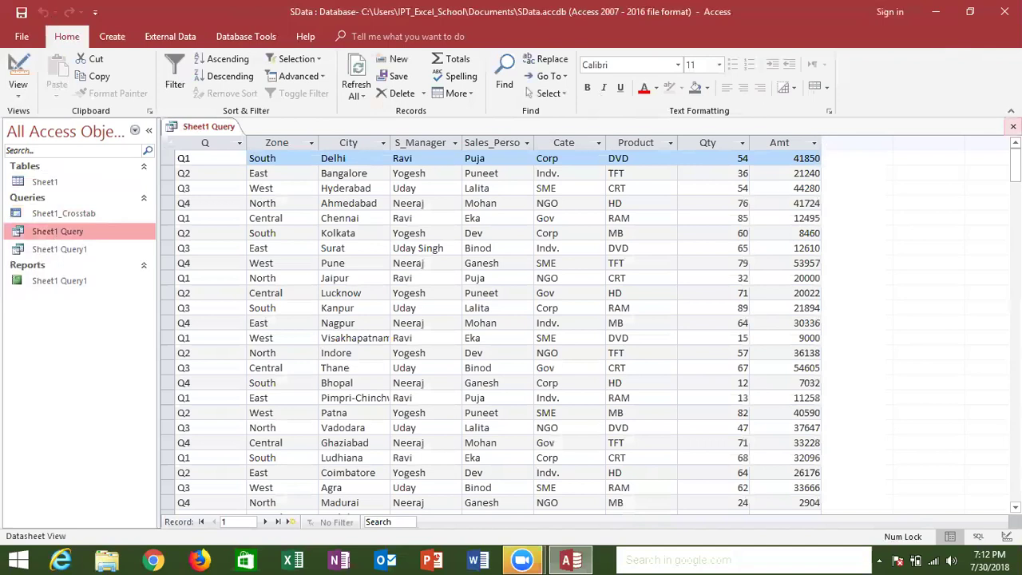
Step: Add a Q1 criterion on the Q field in Sheet1 Query's design and save it
{"action": "left_click", "coordinate": [1012, 126]}
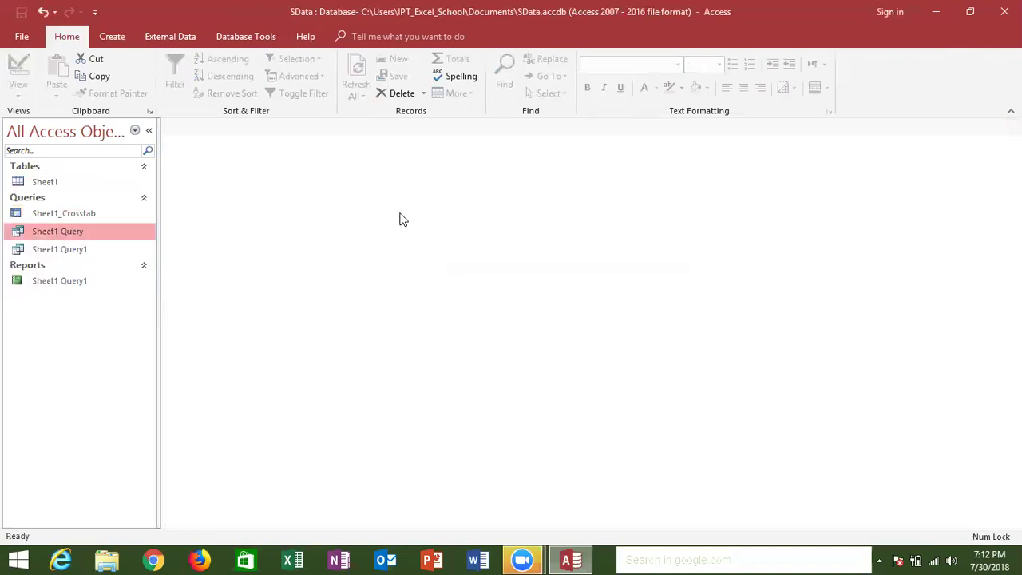
{"action": "right_click", "coordinate": [126, 235]}
{"action": "left_click", "coordinate": [183, 261]}
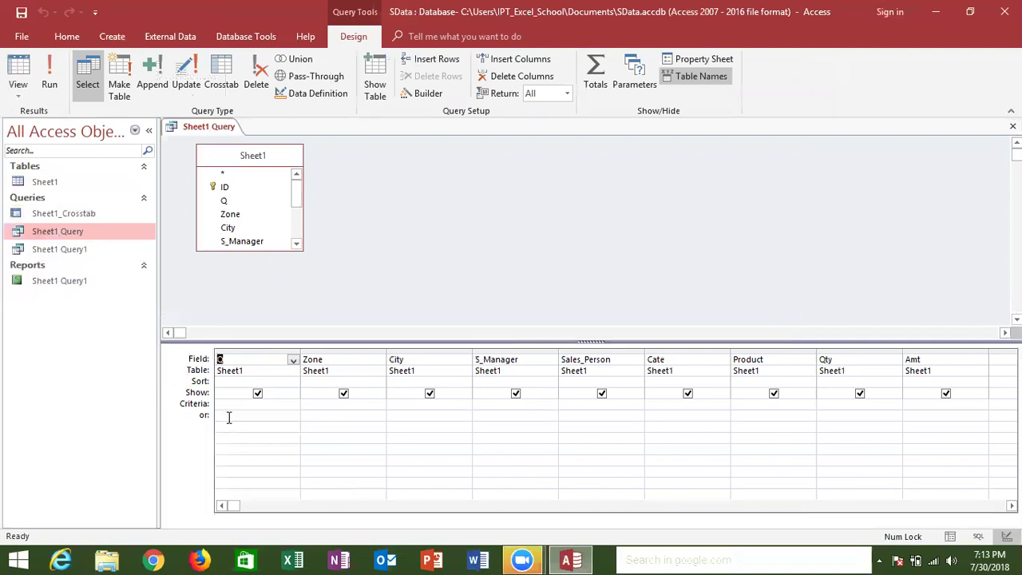
{"action": "left_click", "coordinate": [277, 403]}
{"action": "type", "text": "Q1"}
{"action": "left_click", "coordinate": [272, 423]}
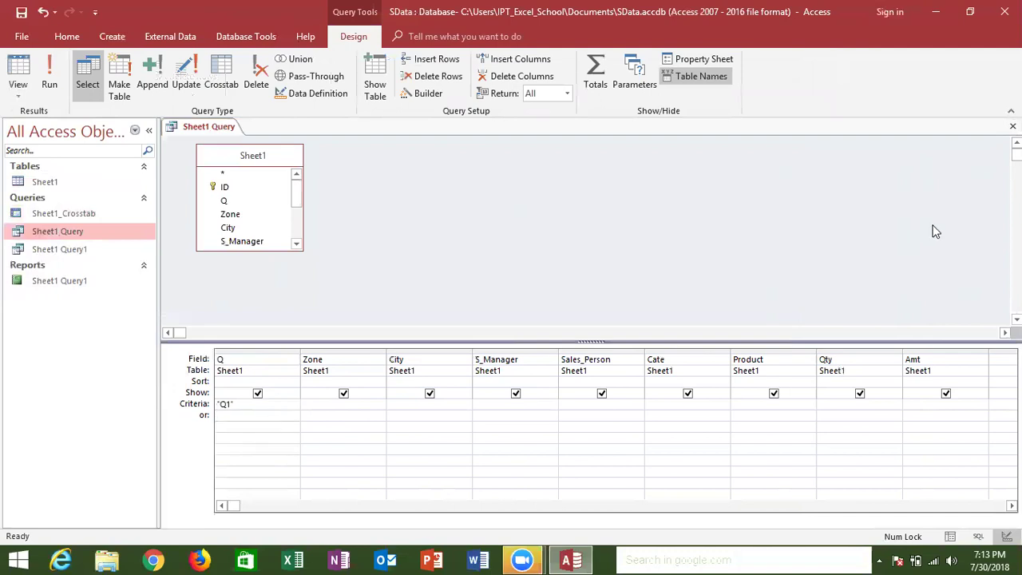
{"action": "left_click", "coordinate": [1013, 126]}
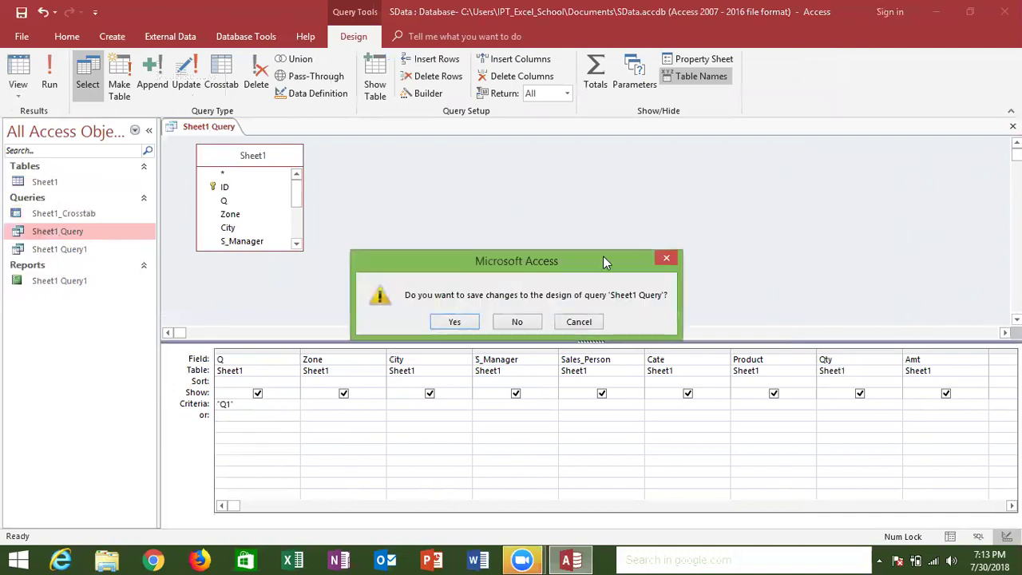
{"action": "left_click", "coordinate": [463, 320]}
Step: Run Sheet1 Query to confirm it returns only the 446 Q1 records, then close it
{"action": "double_click", "coordinate": [101, 239]}
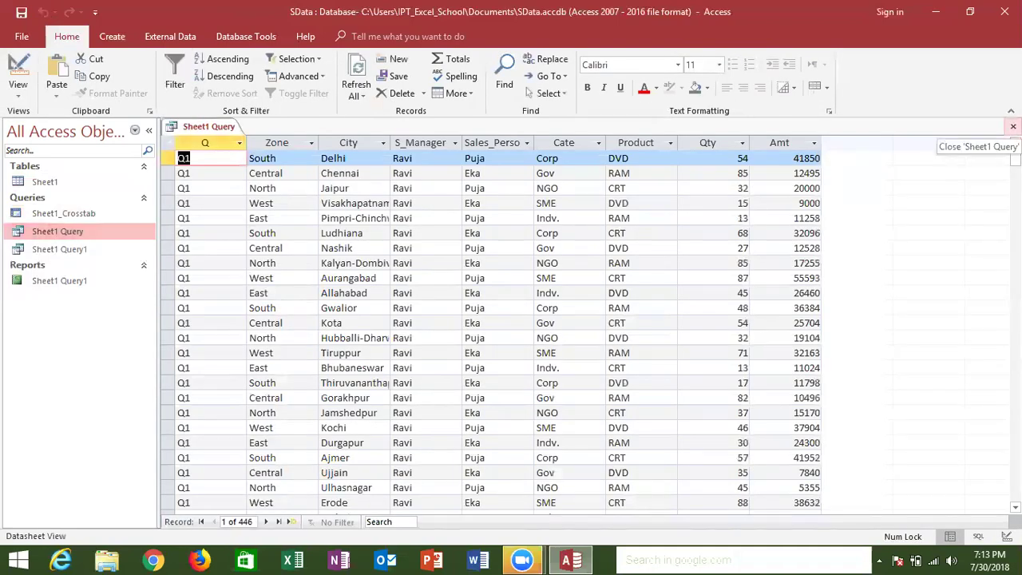
{"action": "left_click", "coordinate": [1012, 126]}
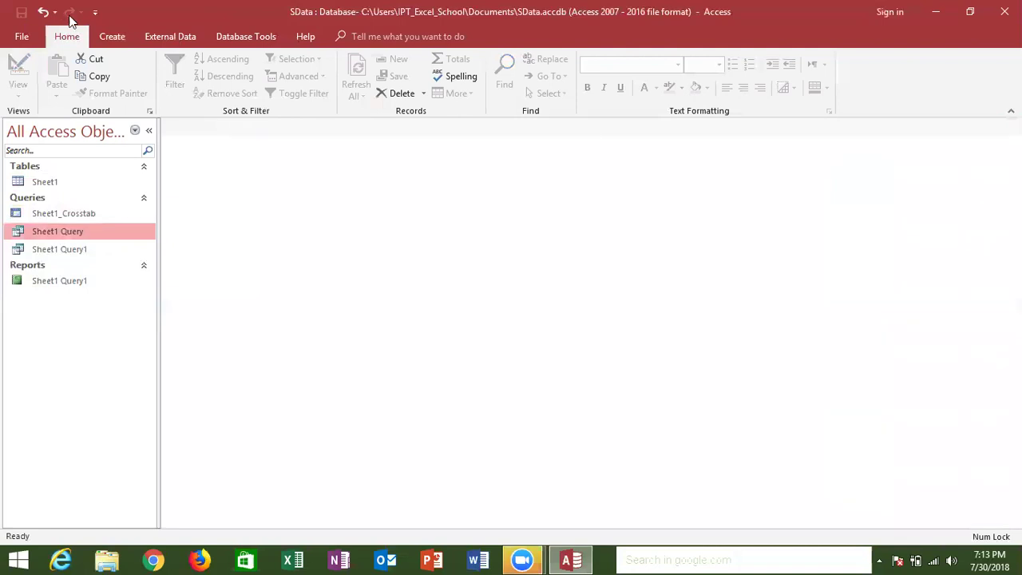
{"action": "left_click", "coordinate": [112, 36]}
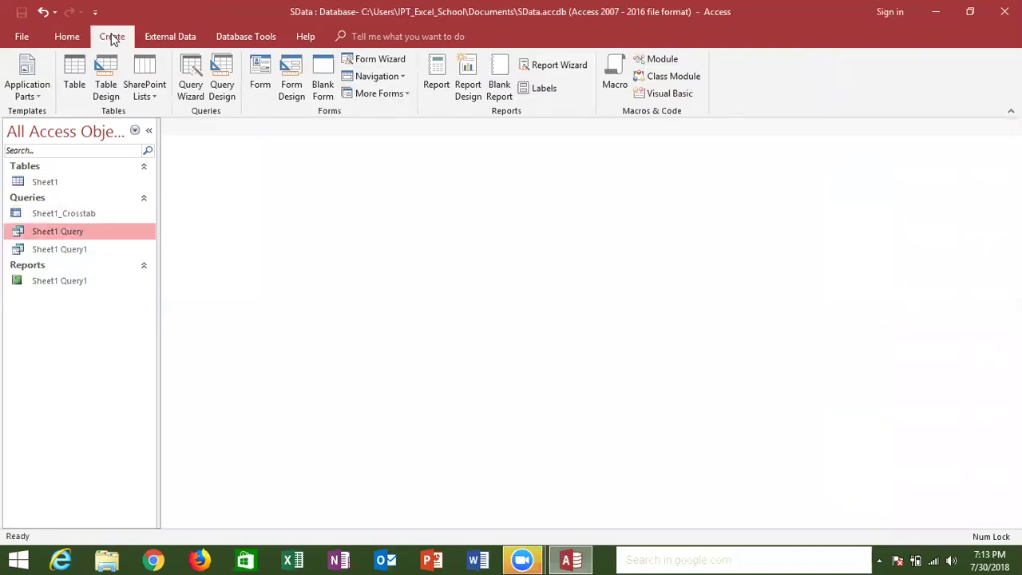
Step: Select the Sheet1 table, then open and discard an empty Query Design
{"action": "left_click", "coordinate": [75, 194]}
{"action": "left_click", "coordinate": [75, 185]}
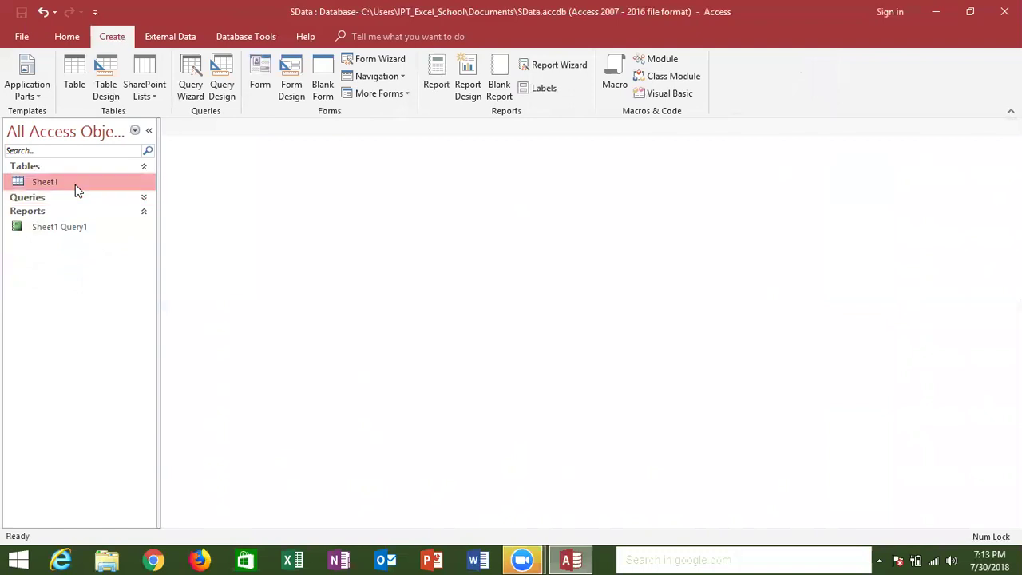
{"action": "left_click", "coordinate": [225, 92]}
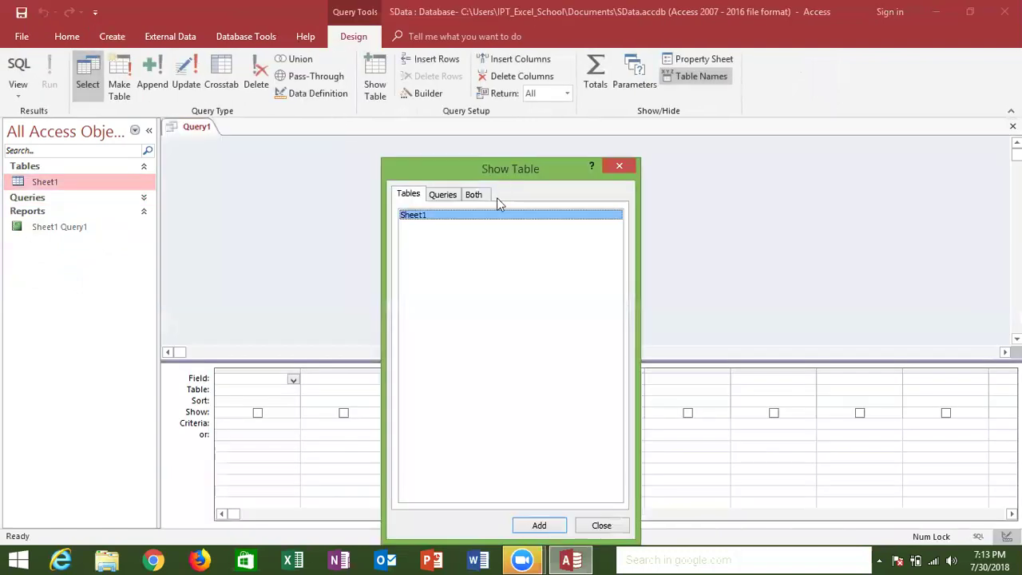
{"action": "key", "text": "Escape"}
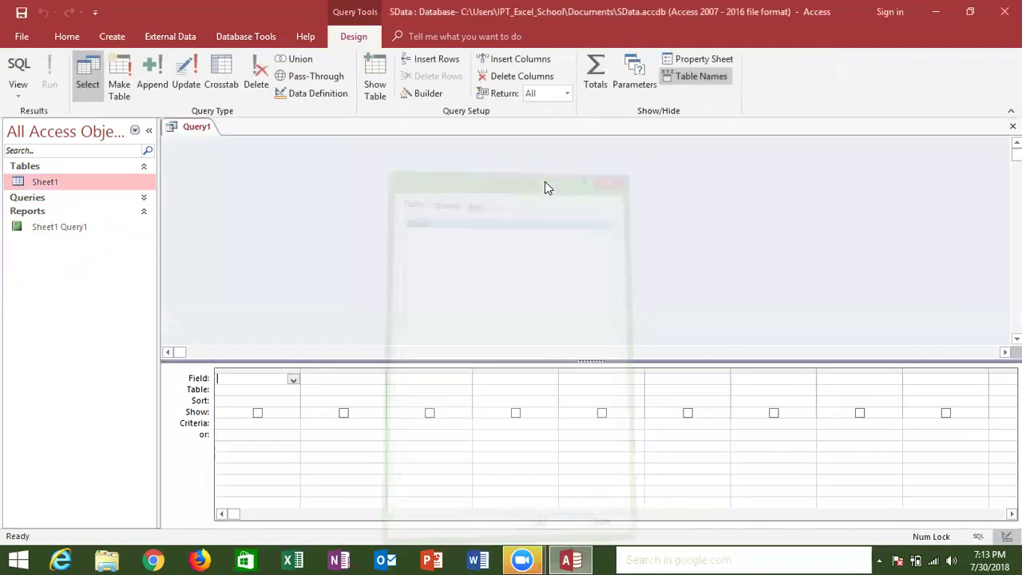
{"action": "left_click", "coordinate": [1013, 126]}
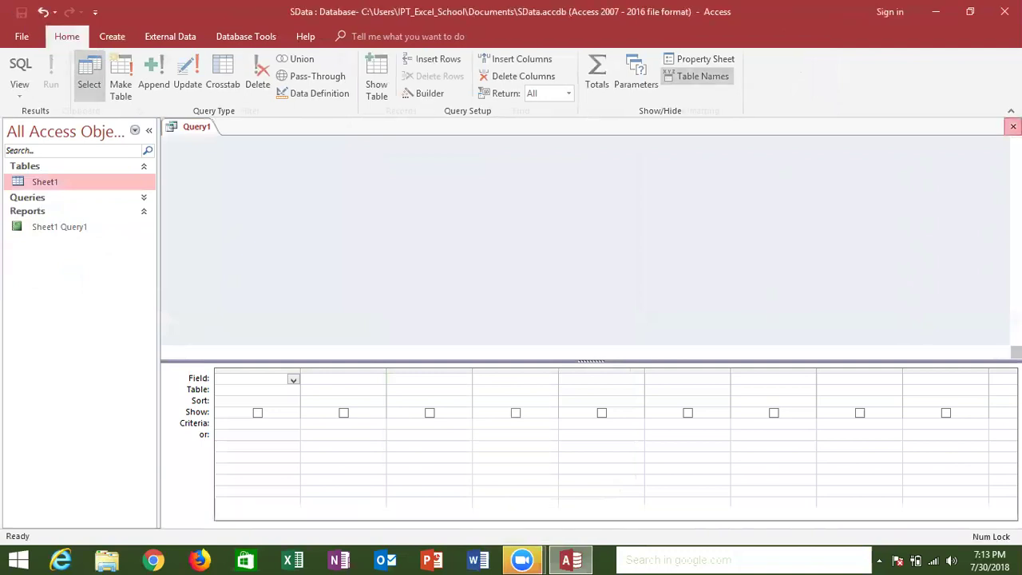
Step: Pick the Find Duplicates Query Wizard in the New Query dialog
{"action": "left_click", "coordinate": [107, 36]}
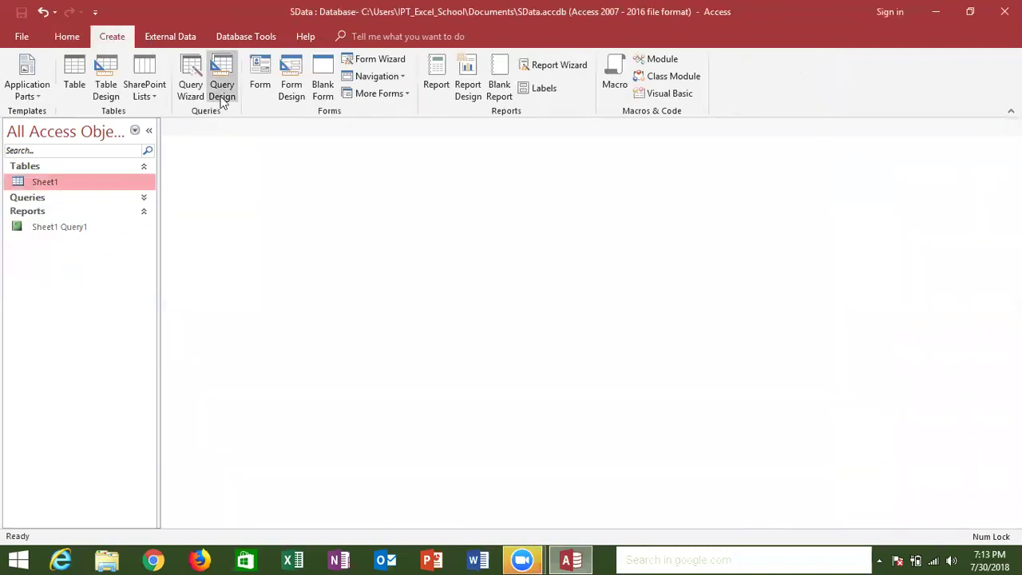
{"action": "left_click", "coordinate": [194, 97]}
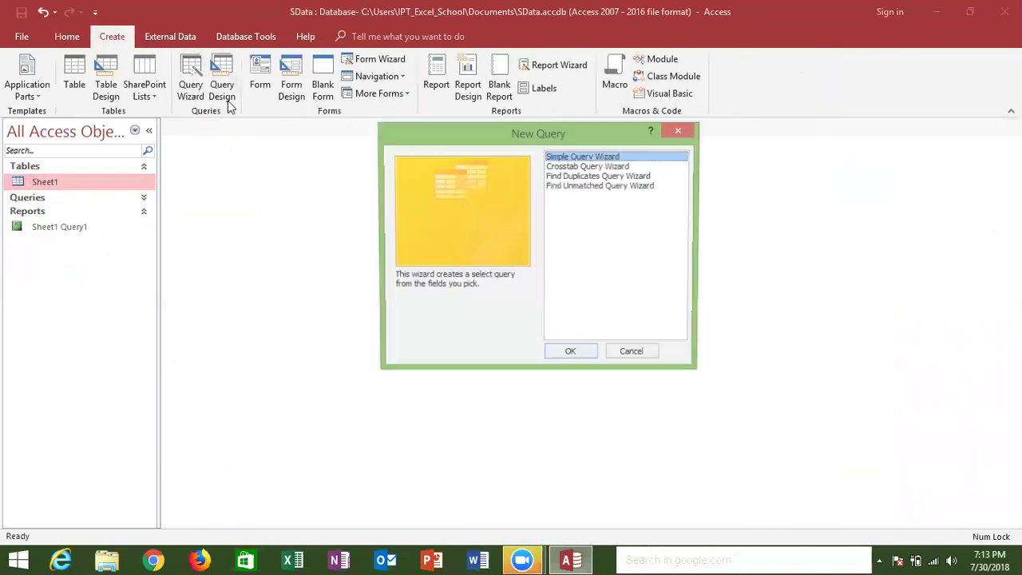
{"action": "left_click", "coordinate": [572, 166]}
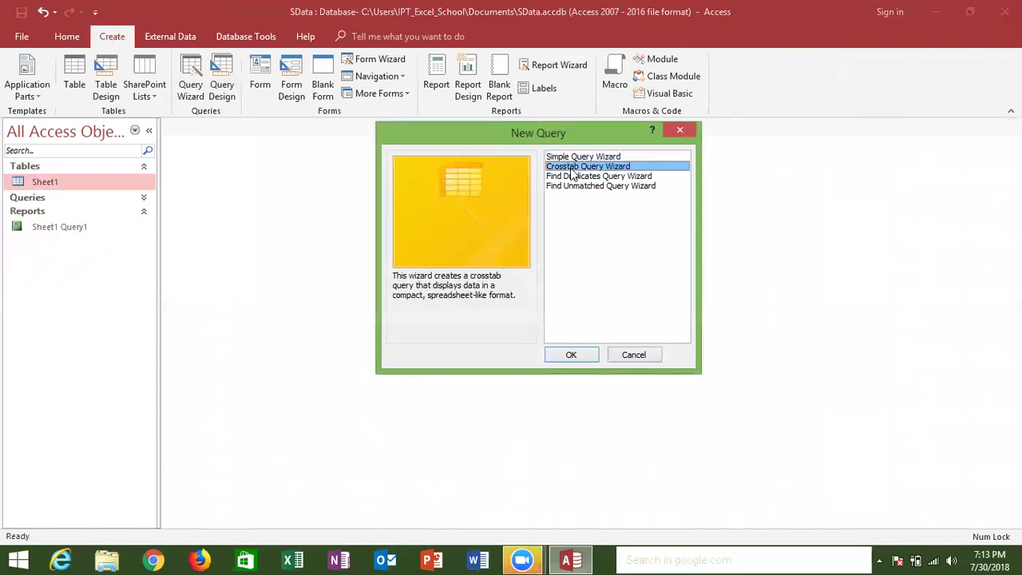
{"action": "left_click", "coordinate": [572, 176]}
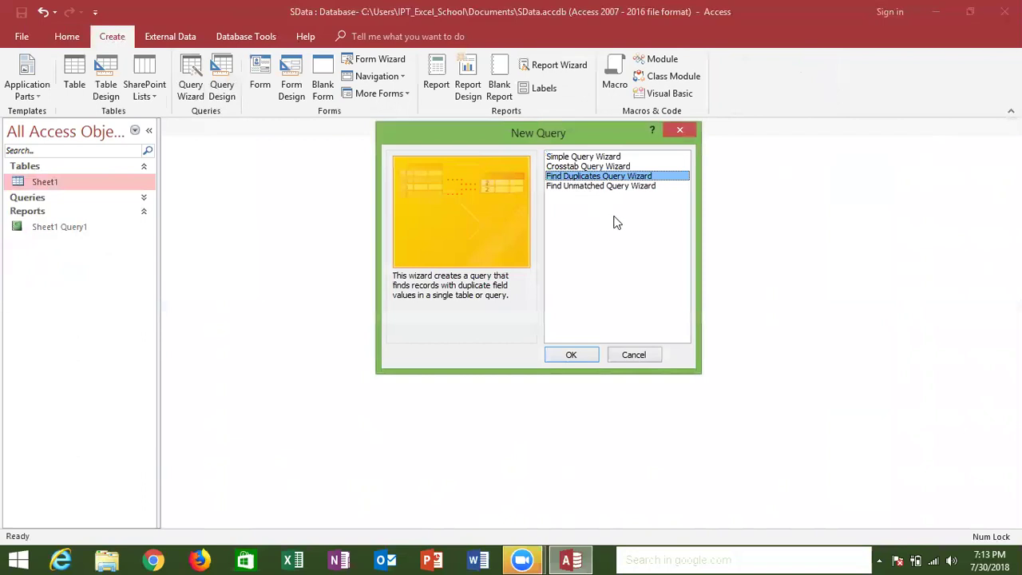
Step: Start a Find Duplicates query on Sheet1, matching on S_Manager and Sales_Person
{"action": "left_click", "coordinate": [571, 356]}
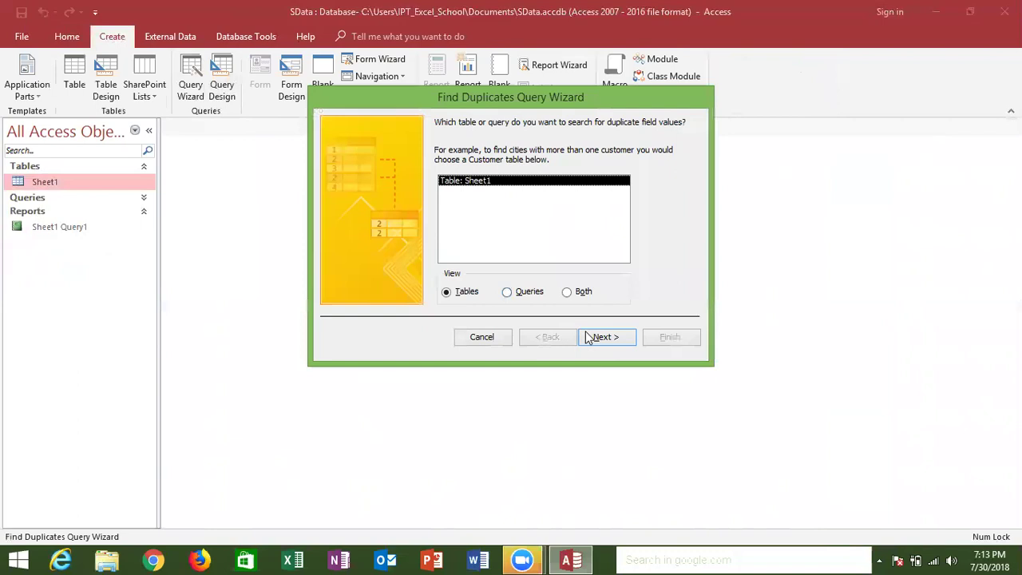
{"action": "left_click", "coordinate": [600, 338]}
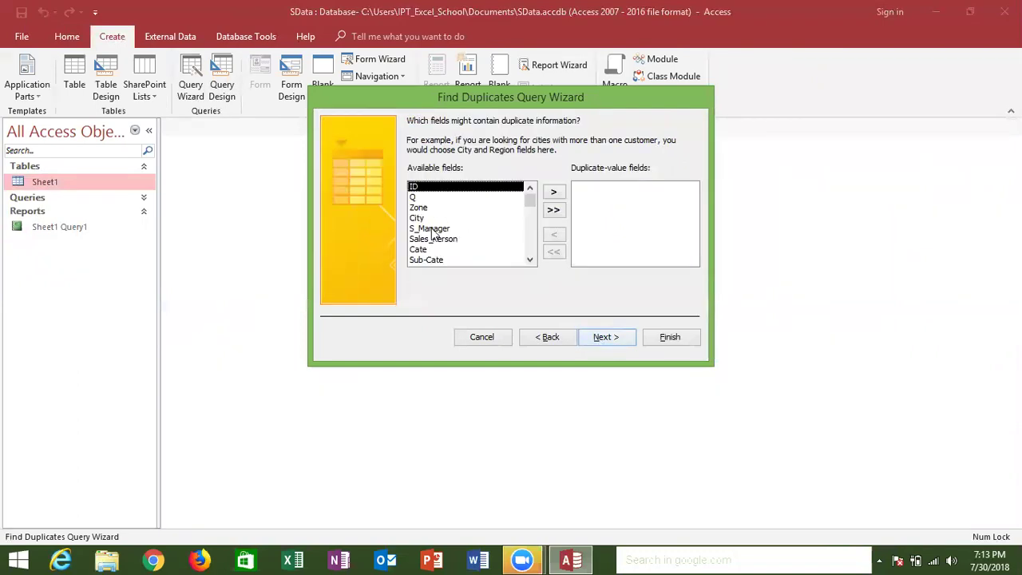
{"action": "left_click", "coordinate": [435, 229]}
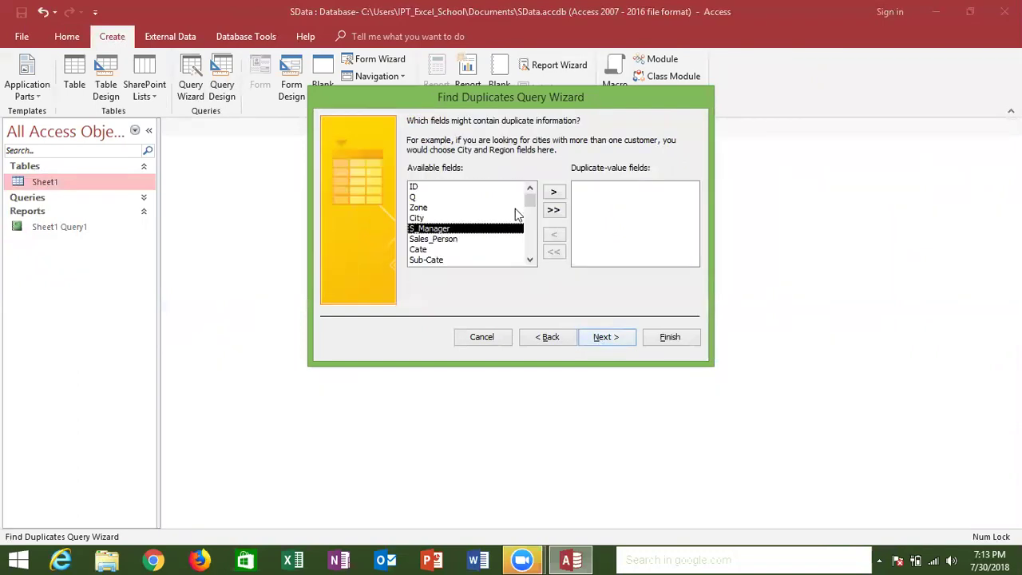
{"action": "left_click", "coordinate": [554, 194]}
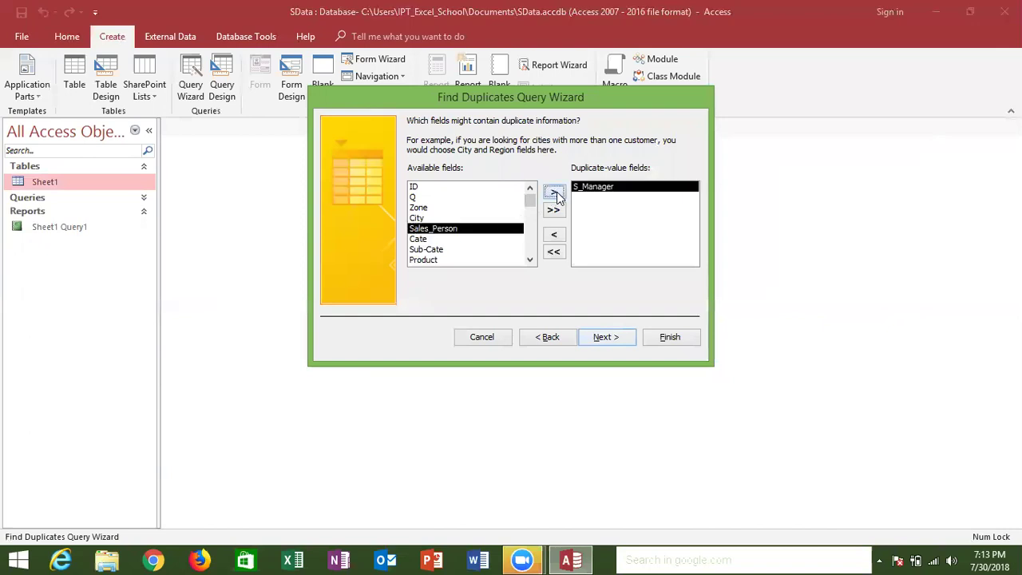
{"action": "left_click", "coordinate": [555, 237]}
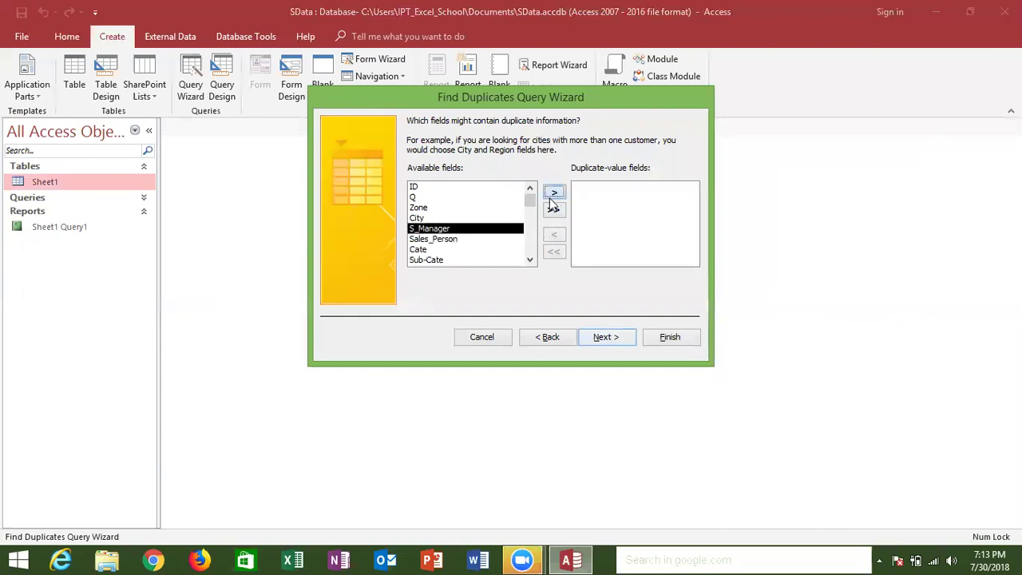
{"action": "left_click", "coordinate": [551, 194]}
{"action": "left_click", "coordinate": [551, 195]}
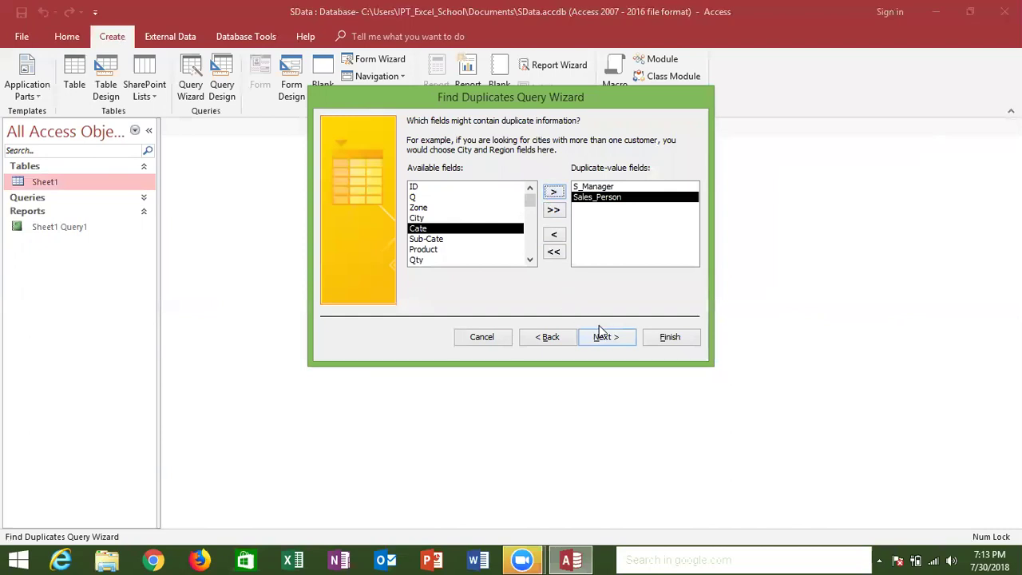
{"action": "left_click", "coordinate": [615, 343]}
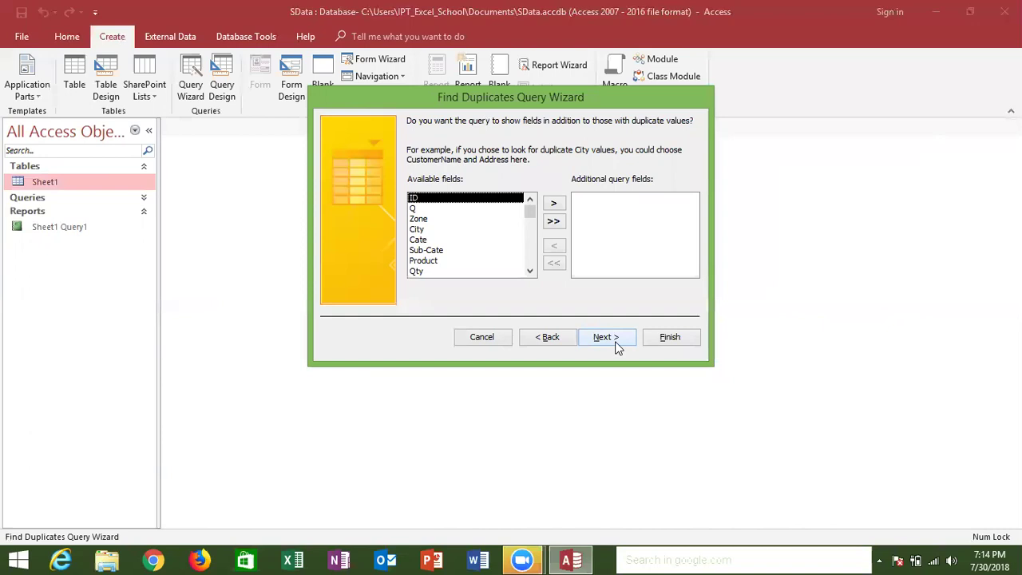
Step: Try Sub-Cate as an extra field, then revisit the duplicate-value fields with Sales_Person
{"action": "left_click", "coordinate": [529, 271]}
{"action": "left_click", "coordinate": [529, 271]}
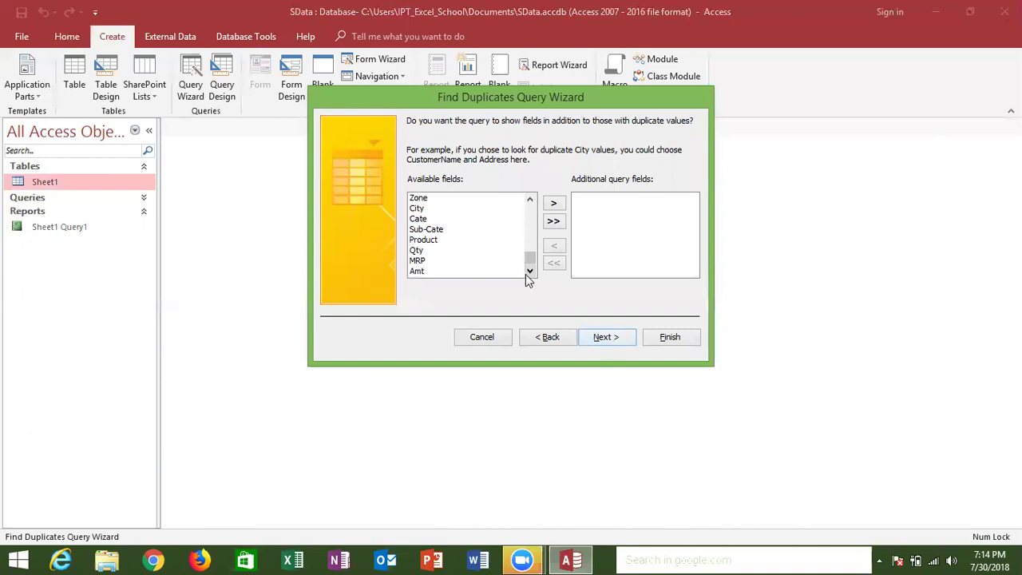
{"action": "left_click", "coordinate": [441, 231]}
{"action": "left_click", "coordinate": [530, 198]}
{"action": "left_click", "coordinate": [530, 199]}
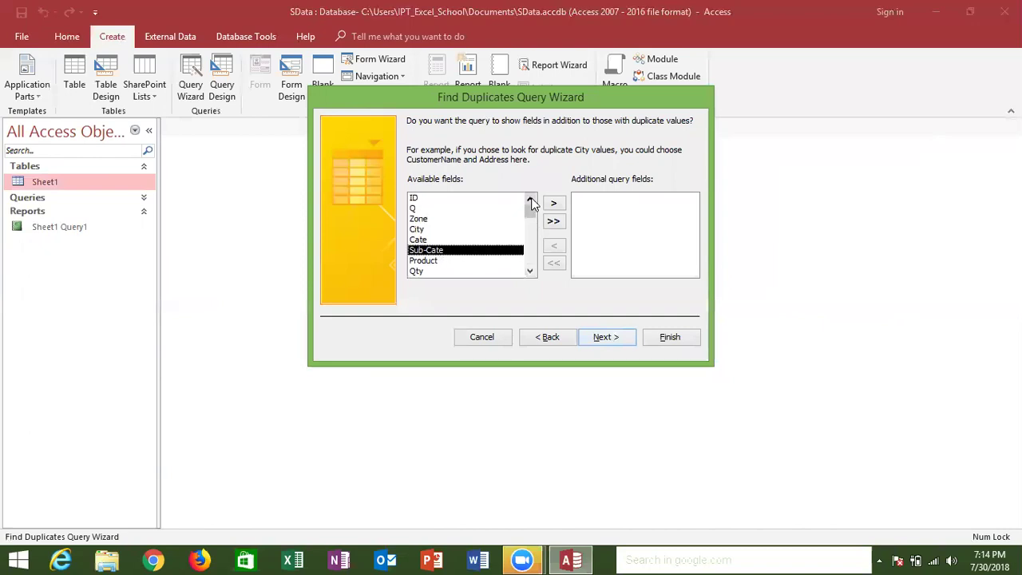
{"action": "left_click", "coordinate": [543, 342]}
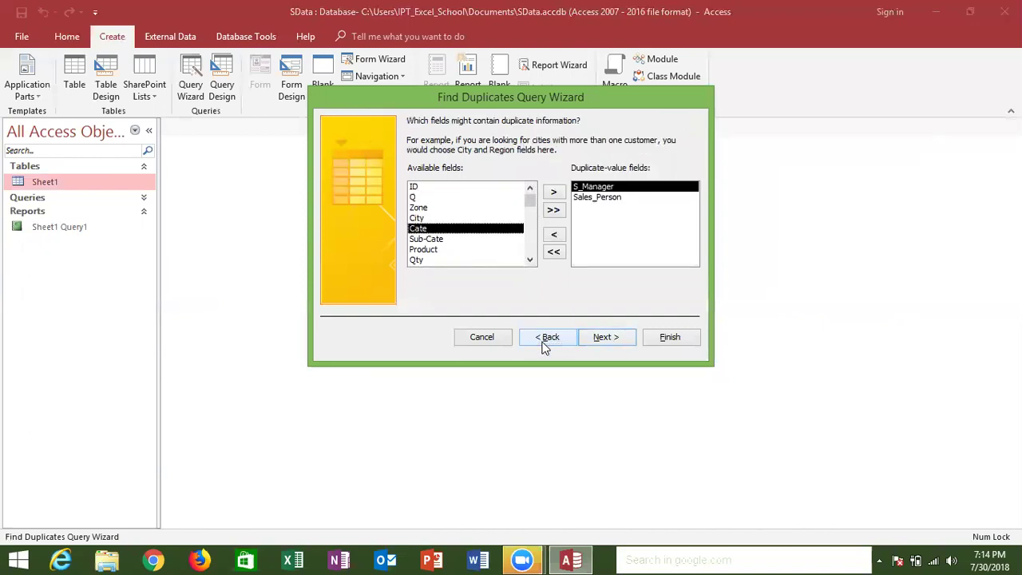
{"action": "left_click", "coordinate": [591, 200]}
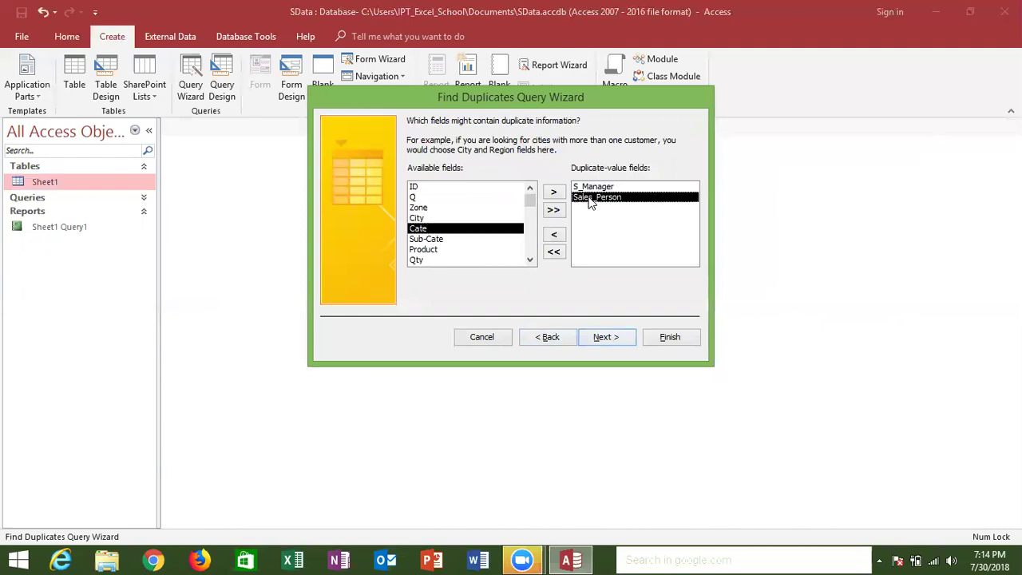
{"action": "left_click", "coordinate": [605, 339]}
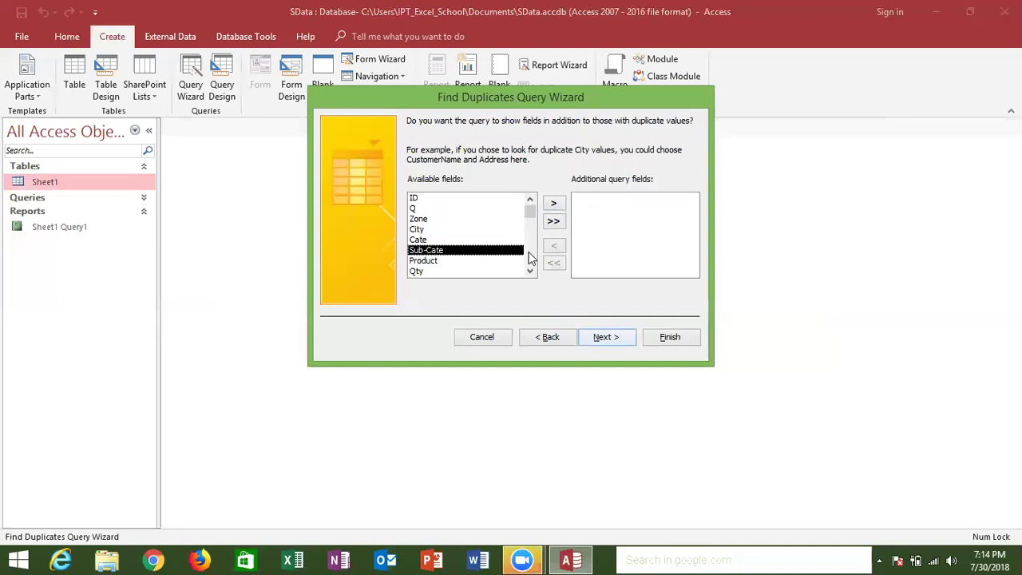
Step: Add Qty as an additional field and finish the 'Find duplicates for Sheet1' query
{"action": "left_click", "coordinate": [477, 271]}
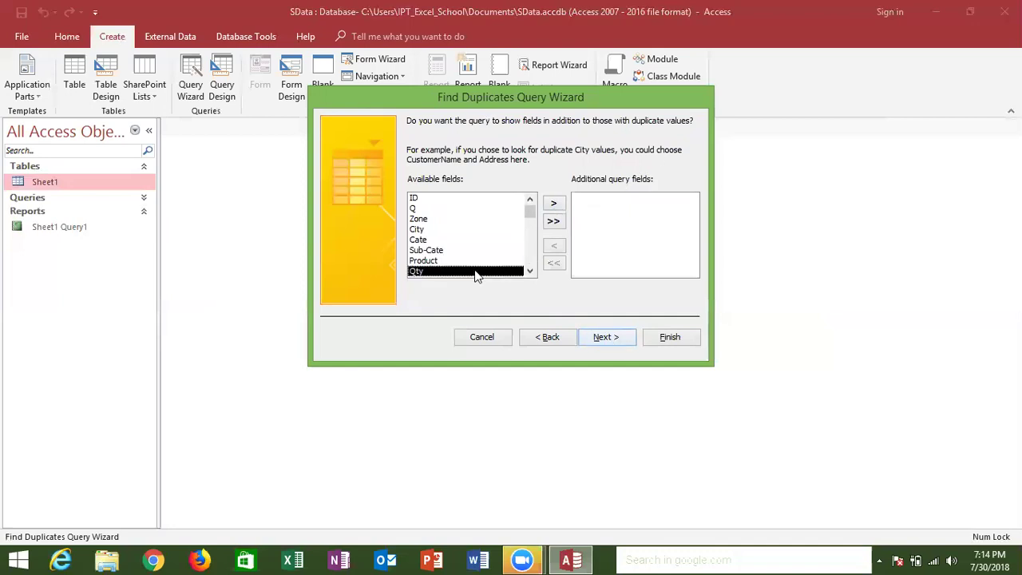
{"action": "left_click", "coordinate": [553, 203]}
{"action": "left_click", "coordinate": [617, 339]}
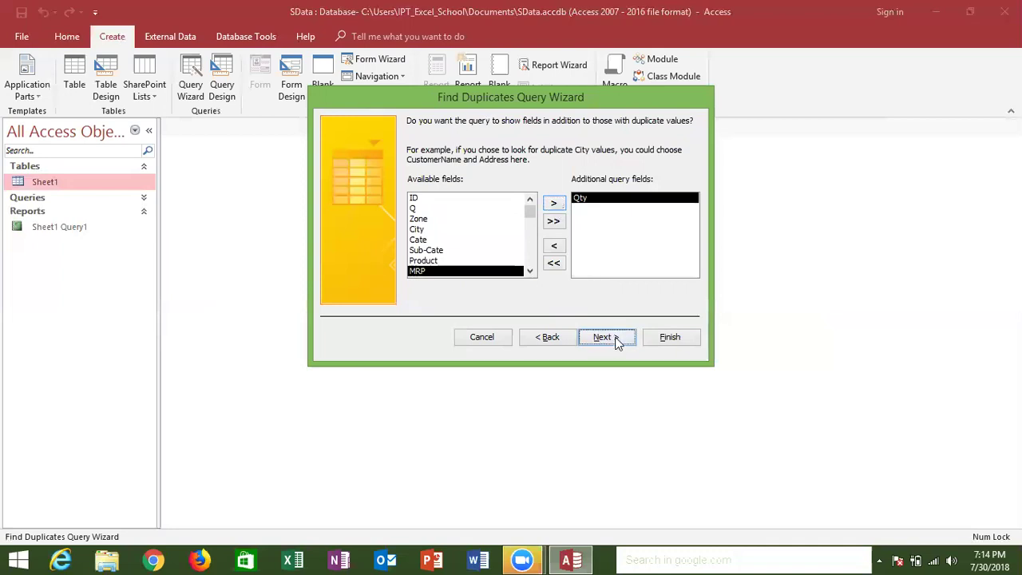
{"action": "left_click", "coordinate": [659, 337]}
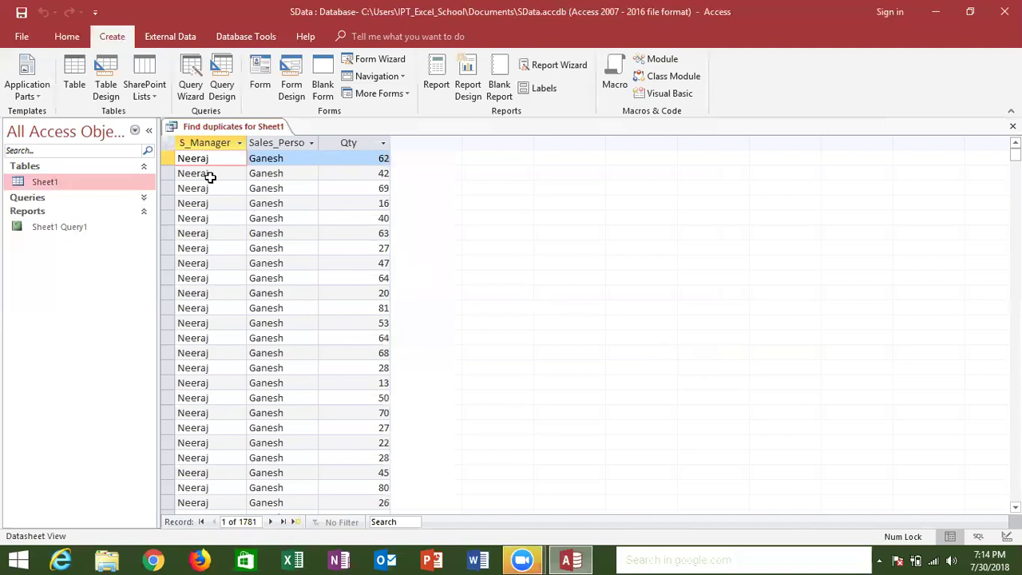
Step: Open 'Find duplicates for Sheet1' in Design View from the Queries list in the Navigation Pane
{"action": "double_click", "coordinate": [209, 176]}
{"action": "mouse_move", "coordinate": [1015, 154]}
{"action": "left_mouse_down"}
{"action": "mouse_move", "coordinate": [1015, 374]}
{"action": "mouse_move", "coordinate": [1015, 155]}
{"action": "left_mouse_up"}
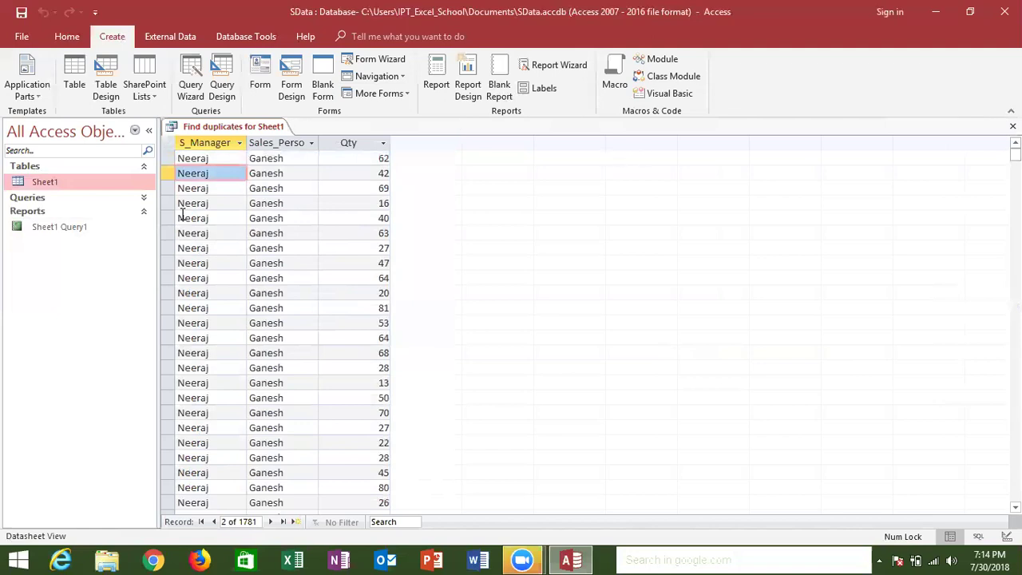
{"action": "left_click", "coordinate": [142, 198]}
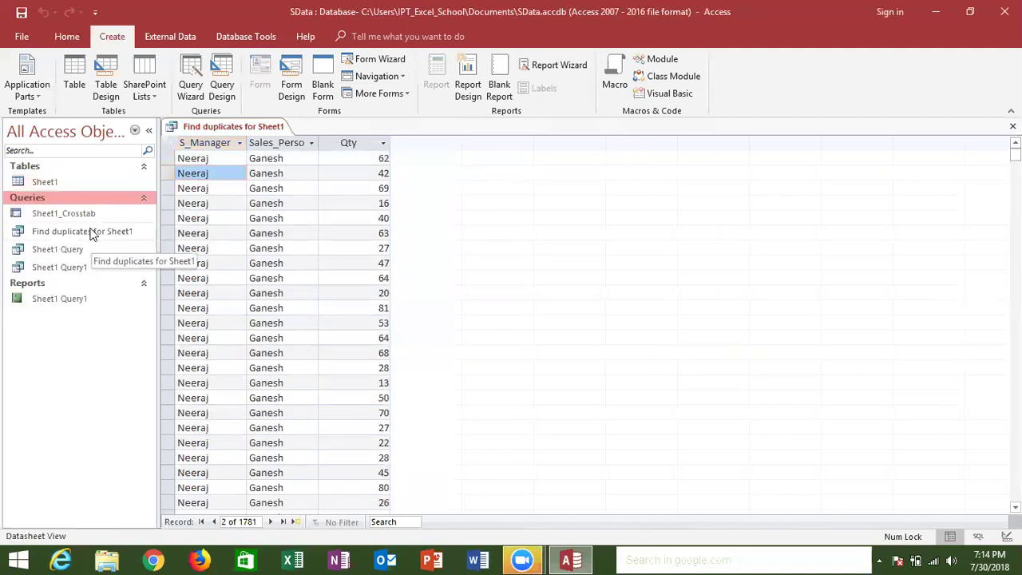
{"action": "right_click", "coordinate": [96, 230]}
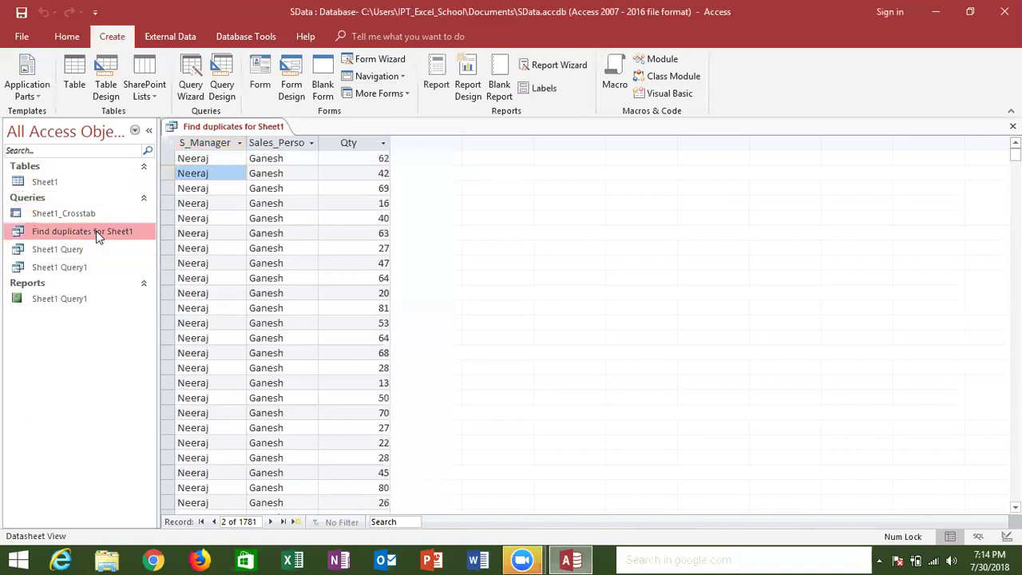
{"action": "left_click", "coordinate": [130, 262]}
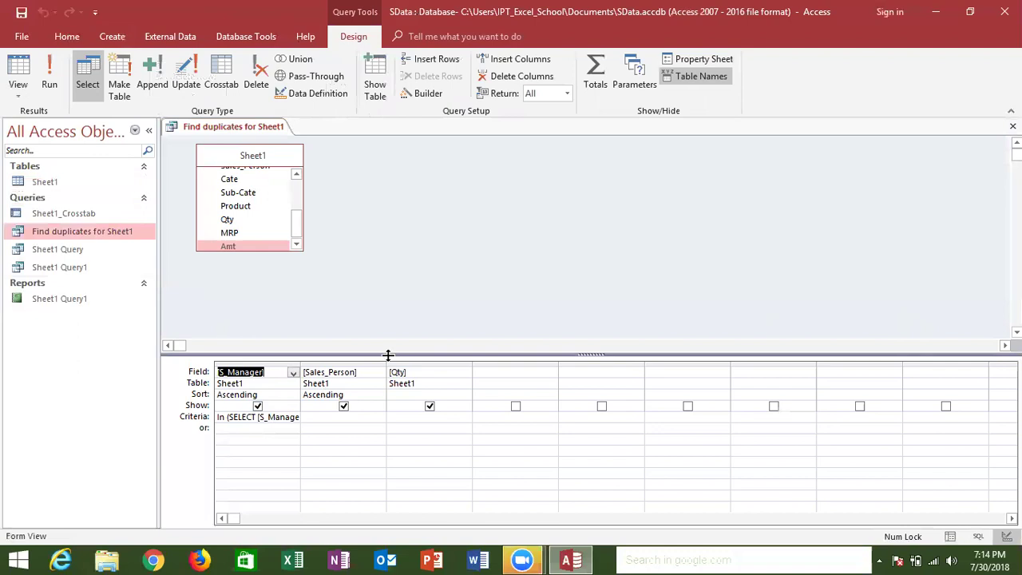
Step: Delete the Qty column from the design grid, then close and save the query
{"action": "left_click", "coordinate": [411, 372]}
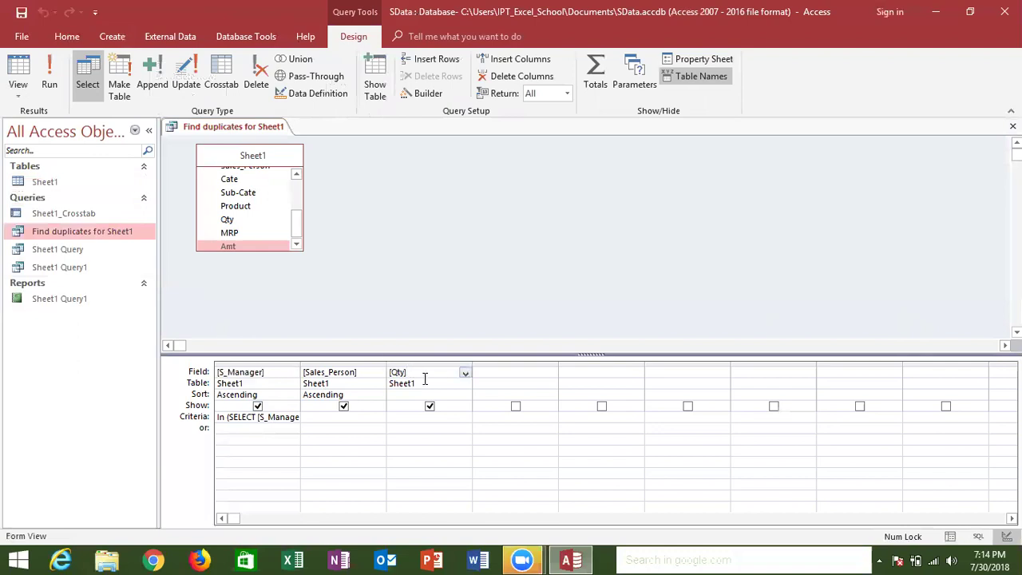
{"action": "left_click", "coordinate": [417, 364]}
{"action": "key", "text": "Delete"}
{"action": "left_click", "coordinate": [313, 427]}
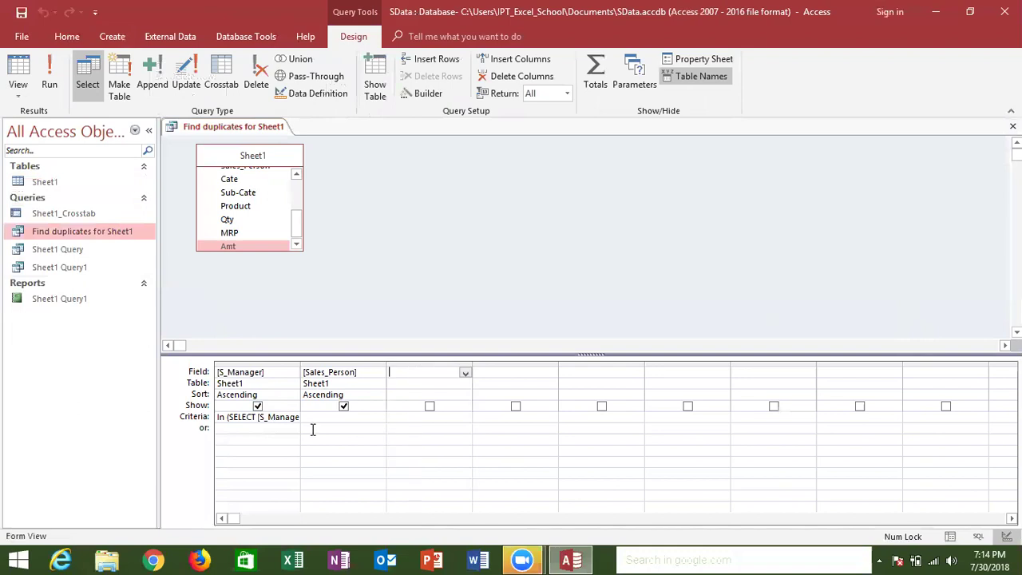
{"action": "double_click", "coordinate": [254, 417]}
{"action": "left_click", "coordinate": [253, 421]}
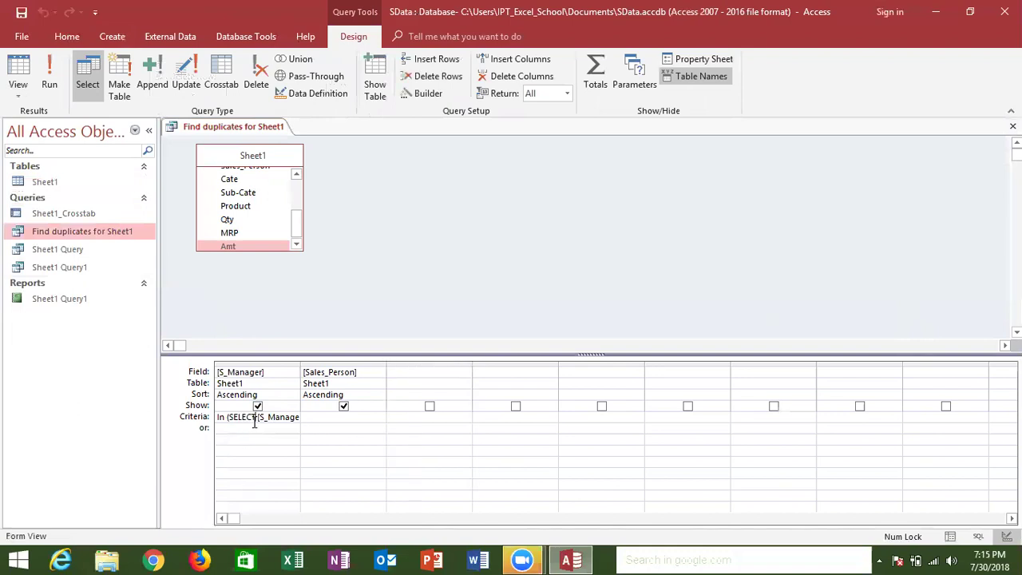
{"action": "key", "text": "Right"}
{"action": "key", "text": "Right"}
{"action": "key", "text": "Right"}
{"action": "key", "text": "Right"}
{"action": "key", "text": "Right"}
{"action": "key", "text": "Right"}
{"action": "key", "text": "Right"}
{"action": "key", "text": "Right"}
{"action": "key", "text": "Right"}
{"action": "key", "text": "Right"}
{"action": "key", "text": "Right"}
{"action": "key", "text": "Right"}
{"action": "key", "text": "Right"}
{"action": "key", "text": "Right"}
{"action": "key", "text": "Right"}
{"action": "key", "text": "Right"}
{"action": "key", "text": "Right"}
{"action": "key", "text": "Right"}
{"action": "key", "text": "Right"}
{"action": "key", "text": "Right"}
{"action": "key", "text": "Right"}
{"action": "key", "text": "Right"}
{"action": "key", "text": "Right"}
{"action": "key", "text": "Right"}
{"action": "key", "text": "Right"}
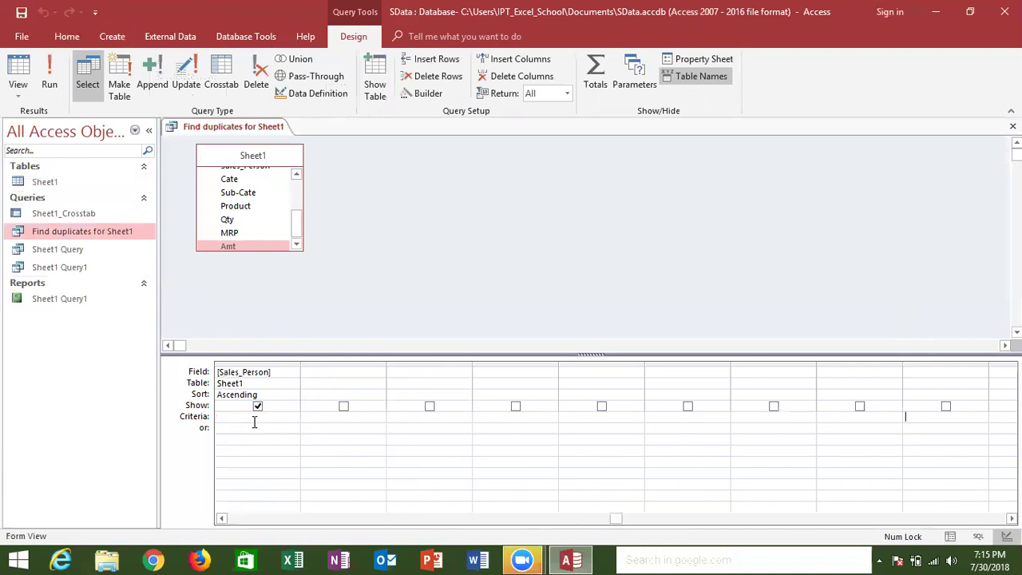
{"action": "left_click", "coordinate": [1012, 126]}
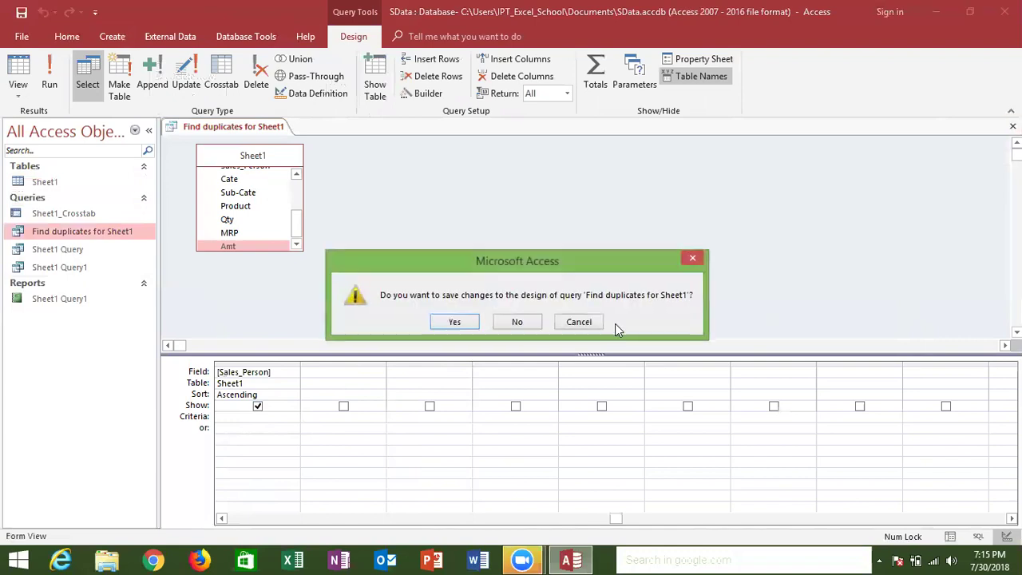
{"action": "left_click", "coordinate": [440, 322]}
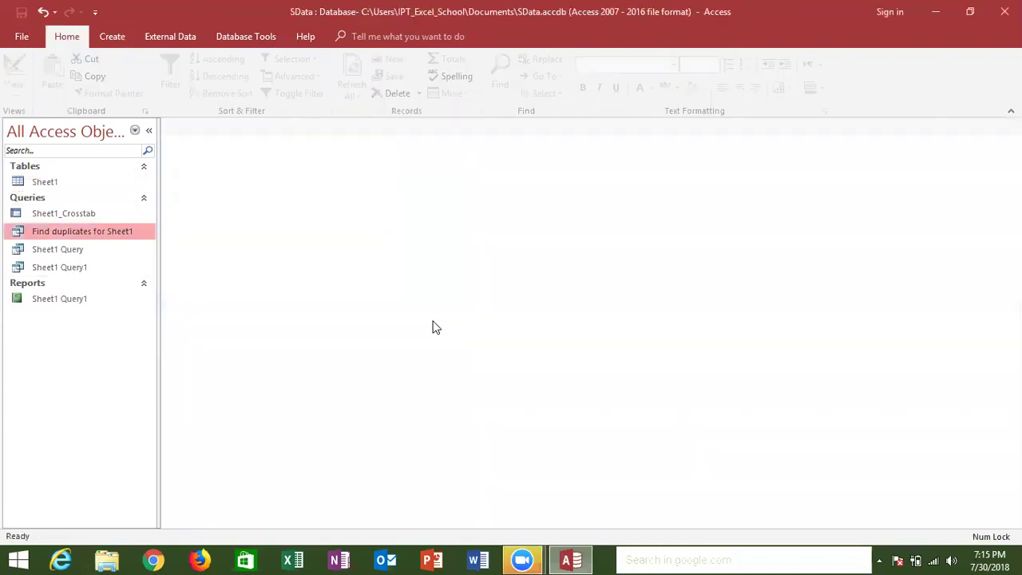
Step: Run the revised duplicates query to check its S_Manager and Sales_Person results, then close it
{"action": "double_click", "coordinate": [137, 235]}
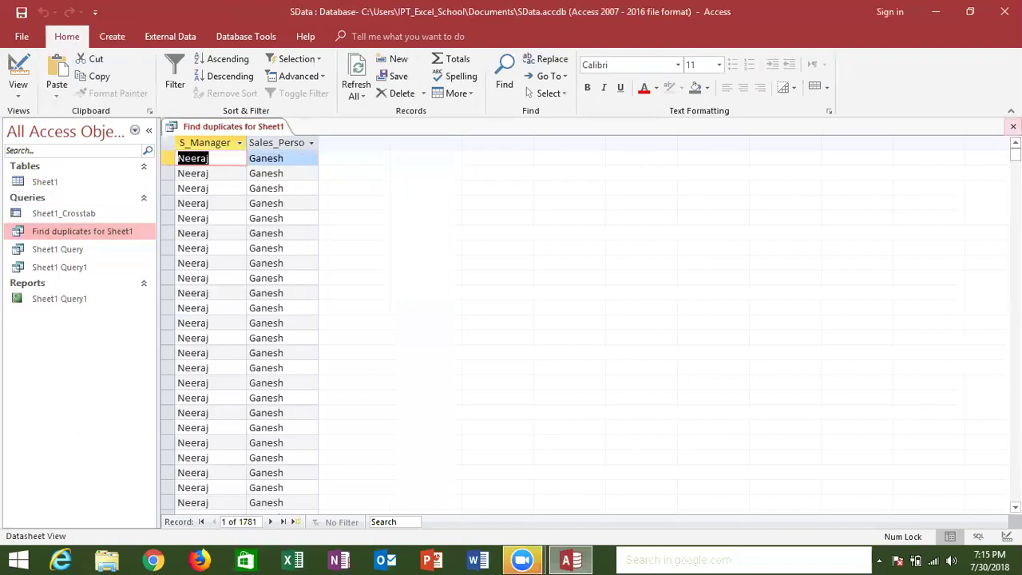
{"action": "left_click", "coordinate": [1013, 126]}
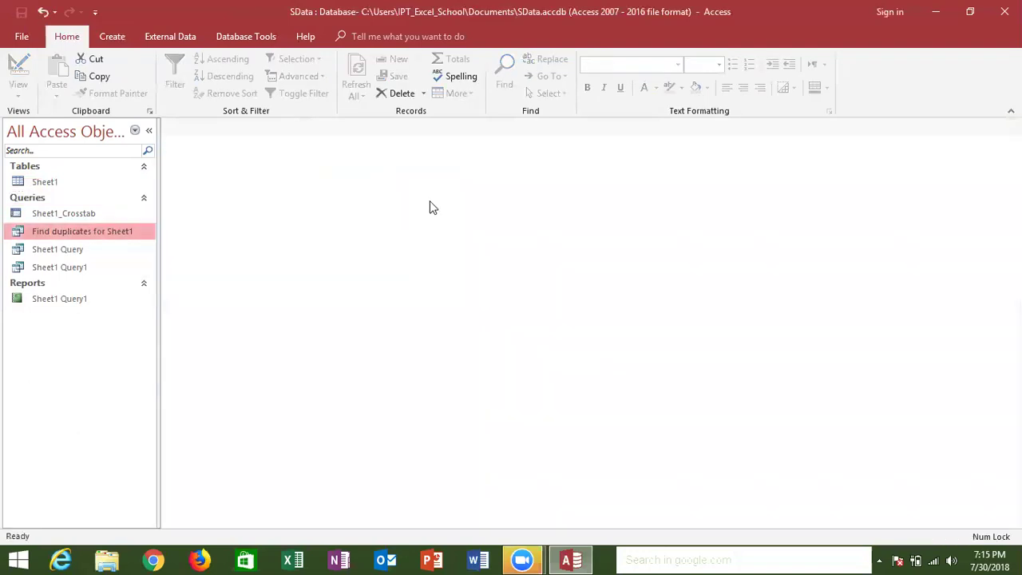
{"action": "right_click", "coordinate": [133, 231]}
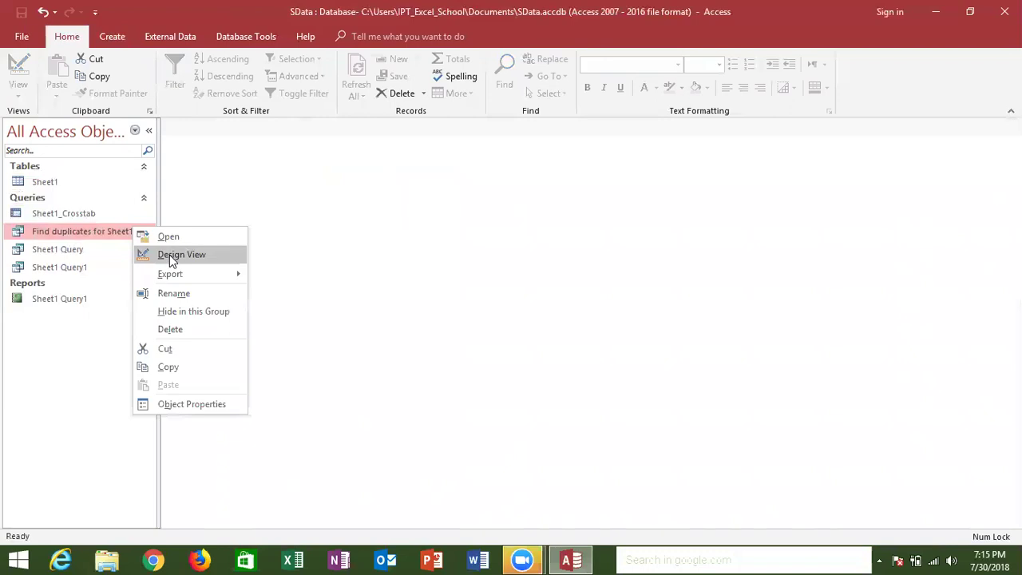
{"action": "left_click", "coordinate": [125, 41]}
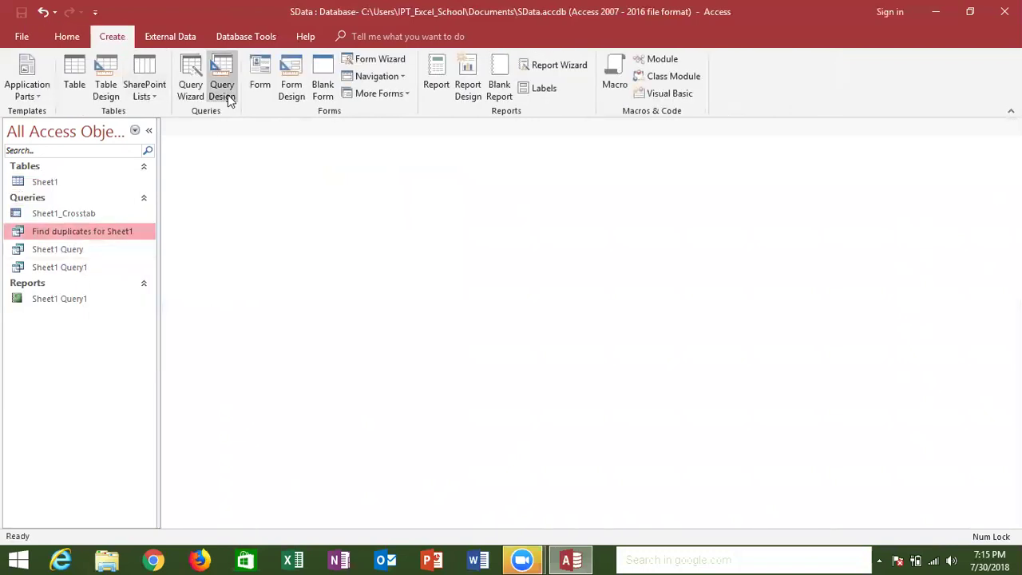
Step: Open the New Query dialog and compare the Simple, Crosstab, Find Duplicates and Find Unmatched wizards, ending on Find Unmatched
{"action": "left_click", "coordinate": [199, 97]}
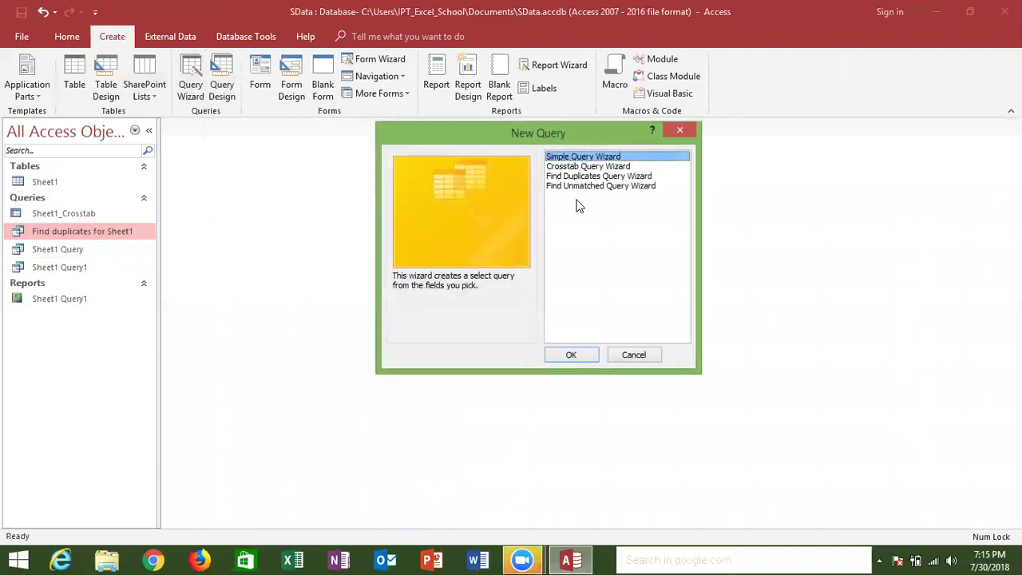
{"action": "left_click", "coordinate": [581, 187]}
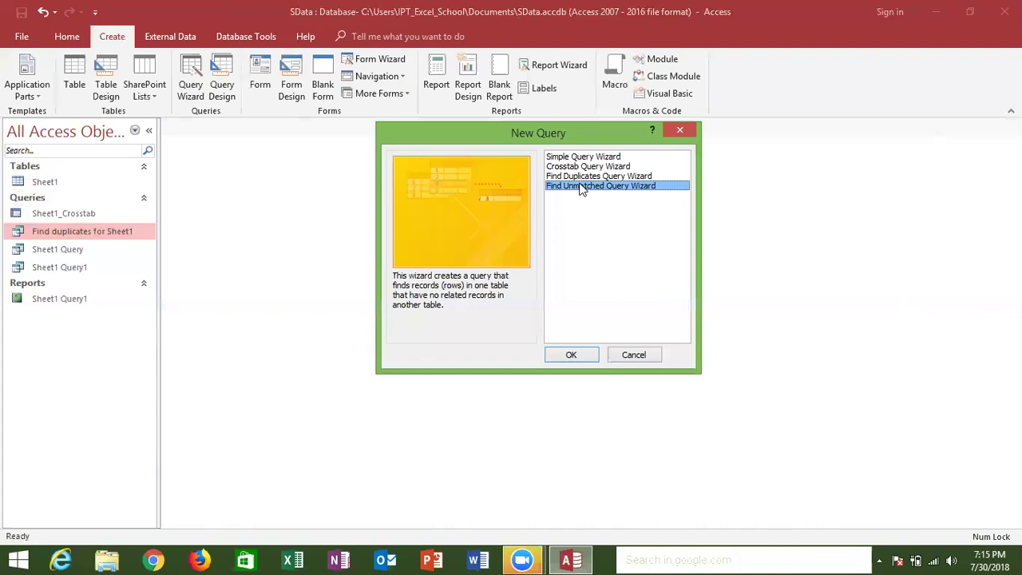
{"action": "double_click", "coordinate": [580, 186]}
{"action": "left_click", "coordinate": [588, 167]}
{"action": "left_click", "coordinate": [590, 157]}
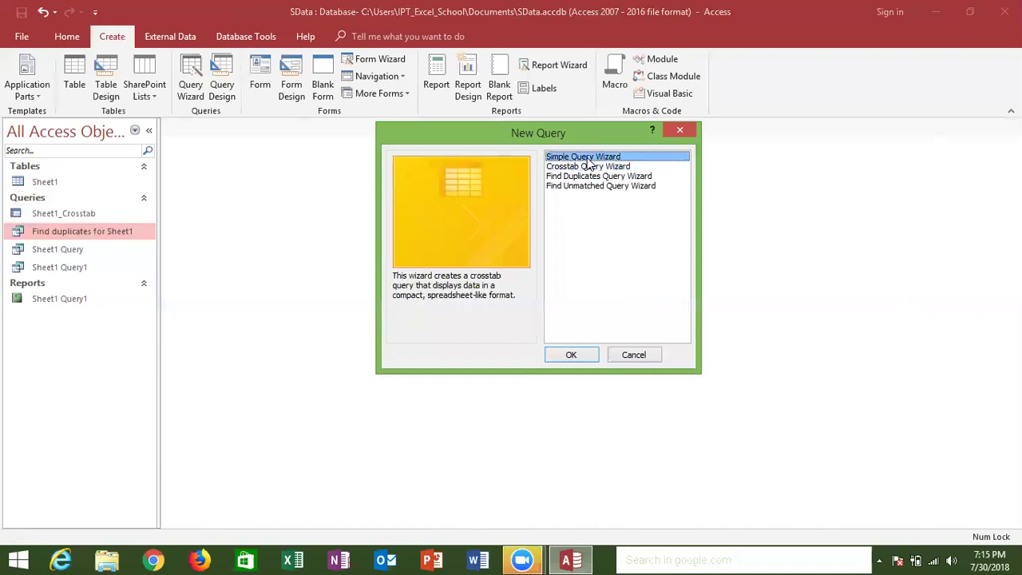
{"action": "left_click", "coordinate": [589, 168]}
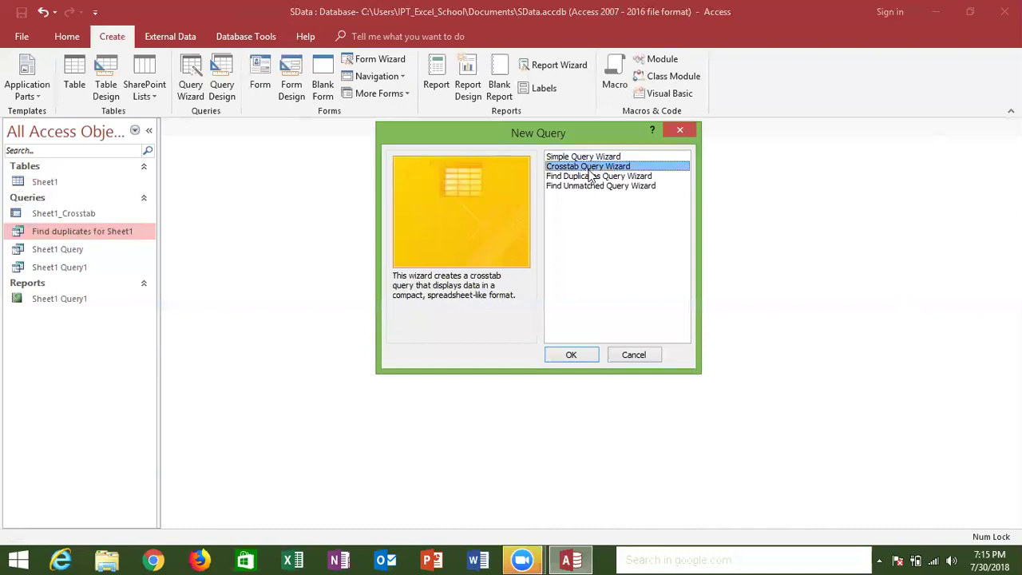
{"action": "left_click", "coordinate": [590, 178]}
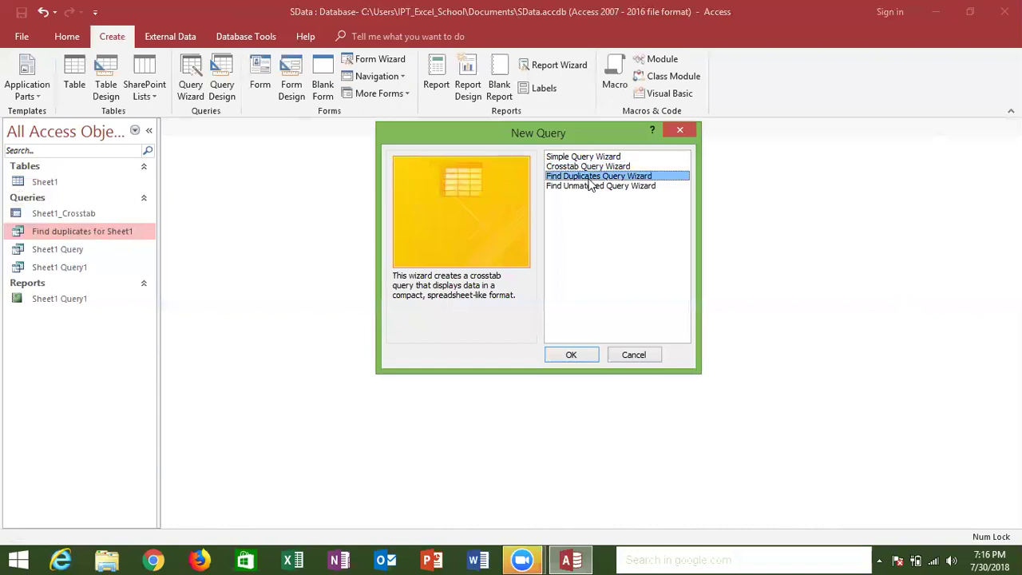
{"action": "left_click", "coordinate": [591, 186]}
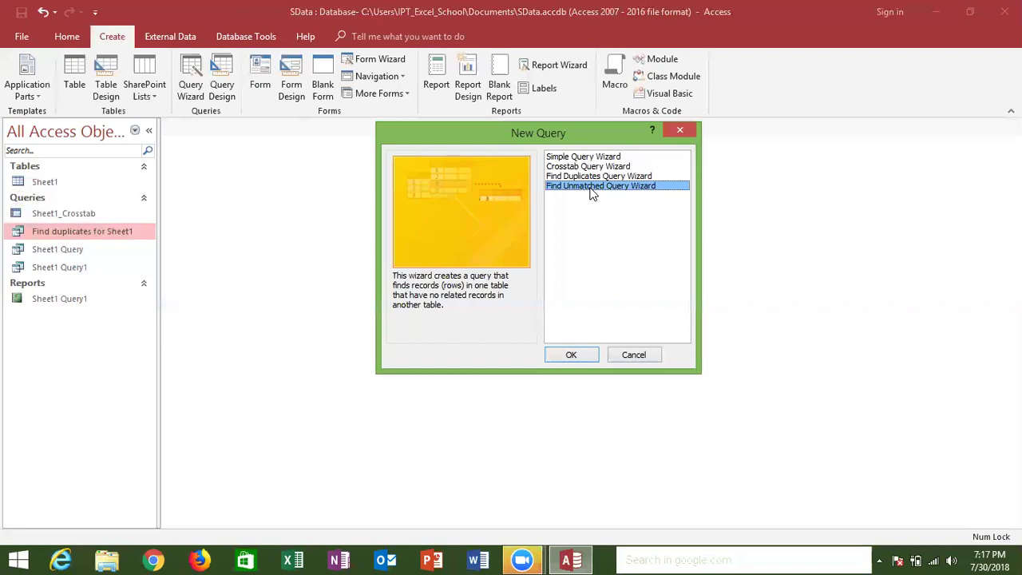
Step: Cancel the New Query wizard without creating a query
{"action": "left_click", "coordinate": [623, 358]}
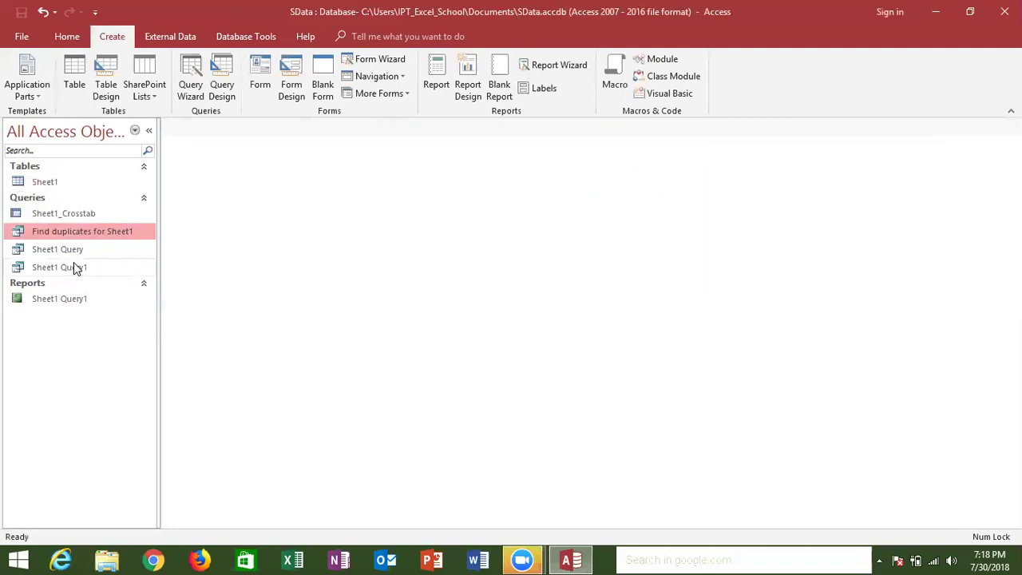
{"action": "double_click", "coordinate": [48, 183]}
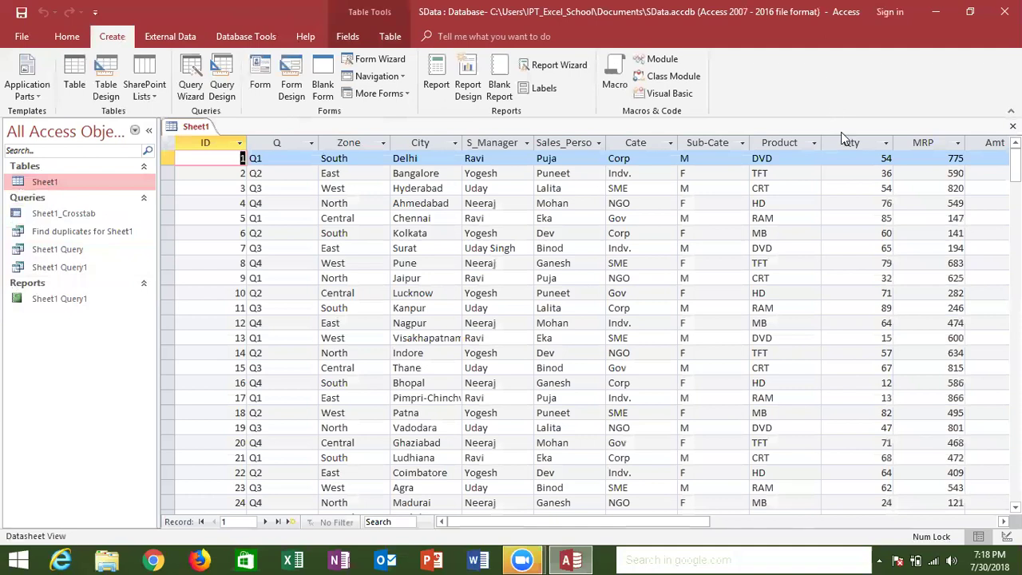
{"action": "left_click", "coordinate": [844, 136]}
{"action": "key", "text": "Tab"}
{"action": "key", "text": "Tab"}
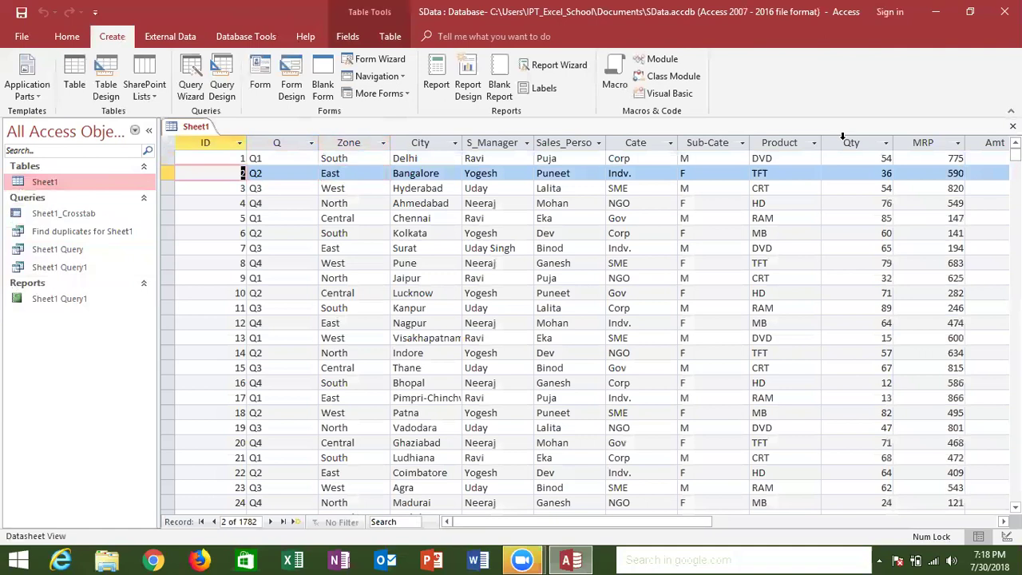
{"action": "key", "text": "Tab"}
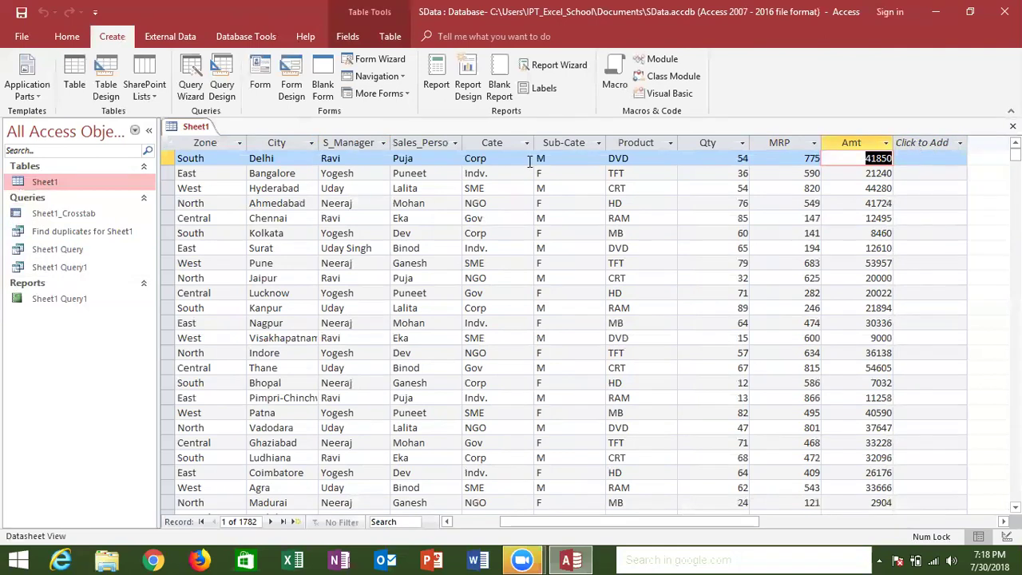
{"action": "left_click", "coordinate": [199, 93]}
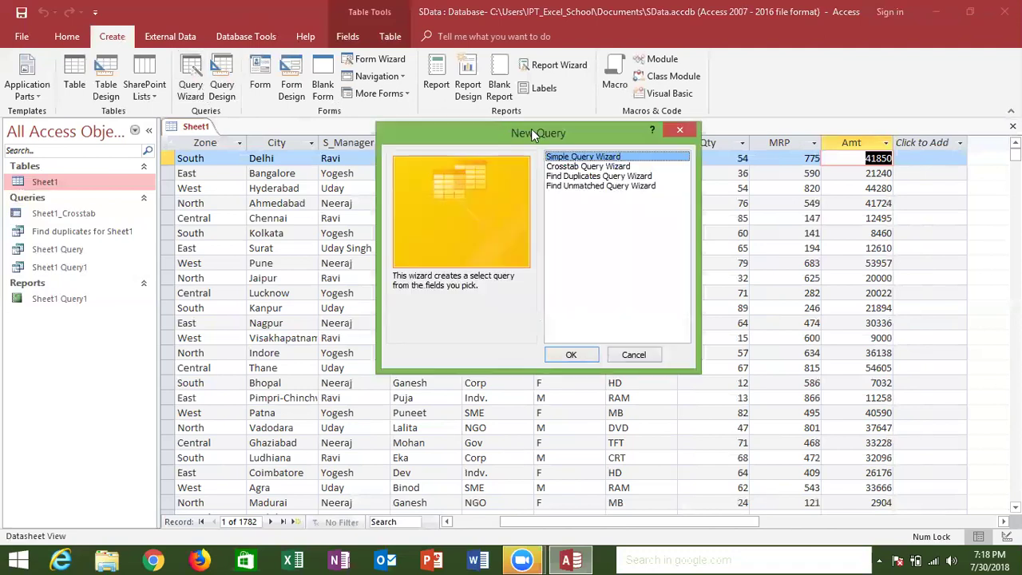
{"action": "left_click", "coordinate": [680, 131]}
{"action": "key", "text": "ctrl+w"}
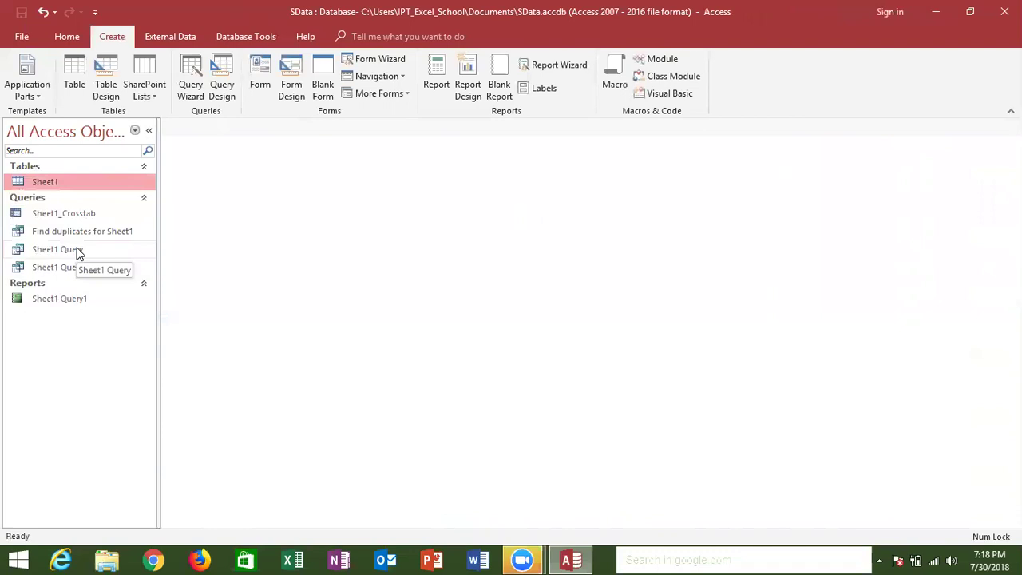
Step: Start a new query design with the Sheet1 table as its source
{"action": "left_click", "coordinate": [222, 95]}
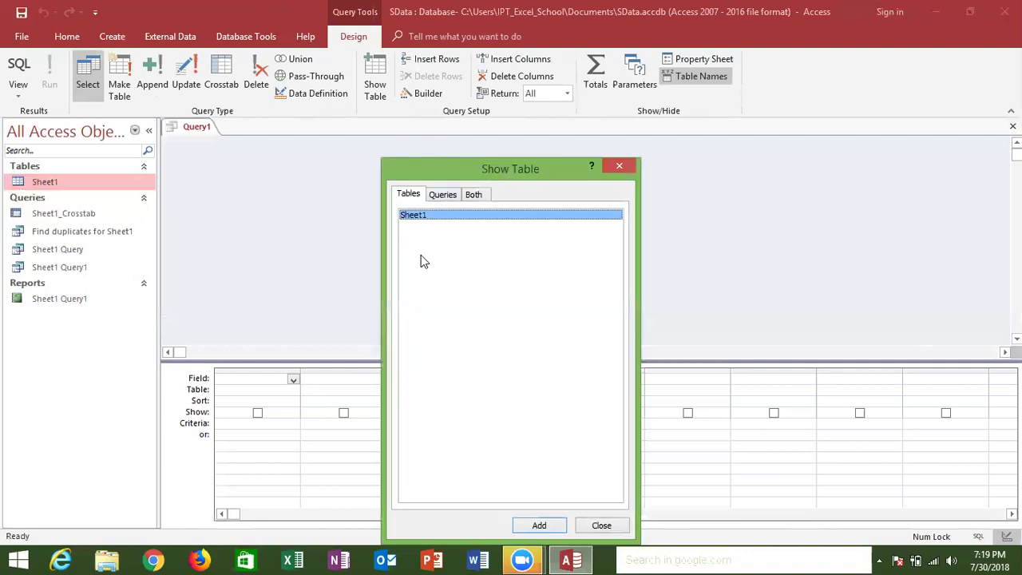
{"action": "left_click", "coordinate": [445, 200]}
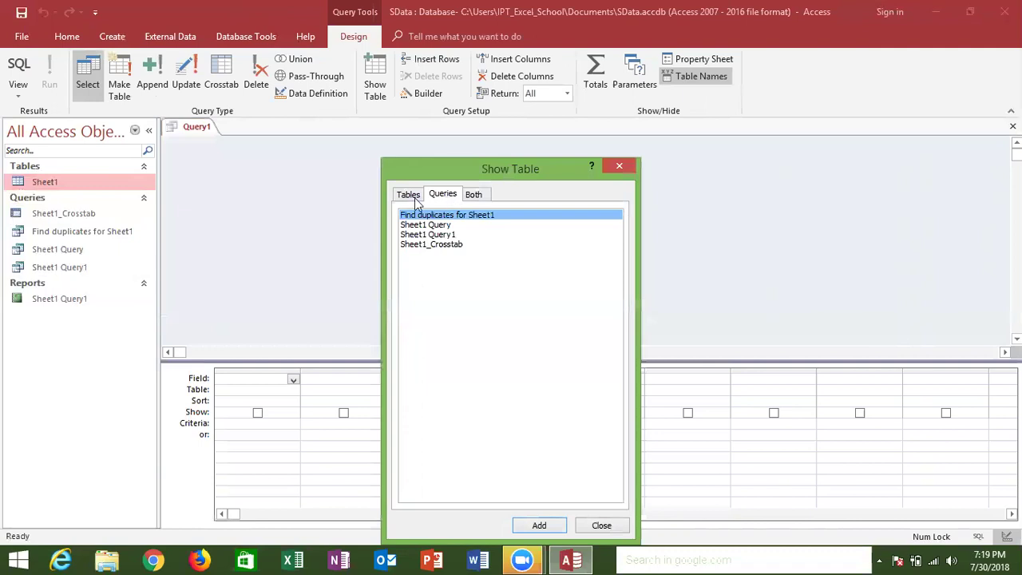
{"action": "left_click", "coordinate": [411, 198]}
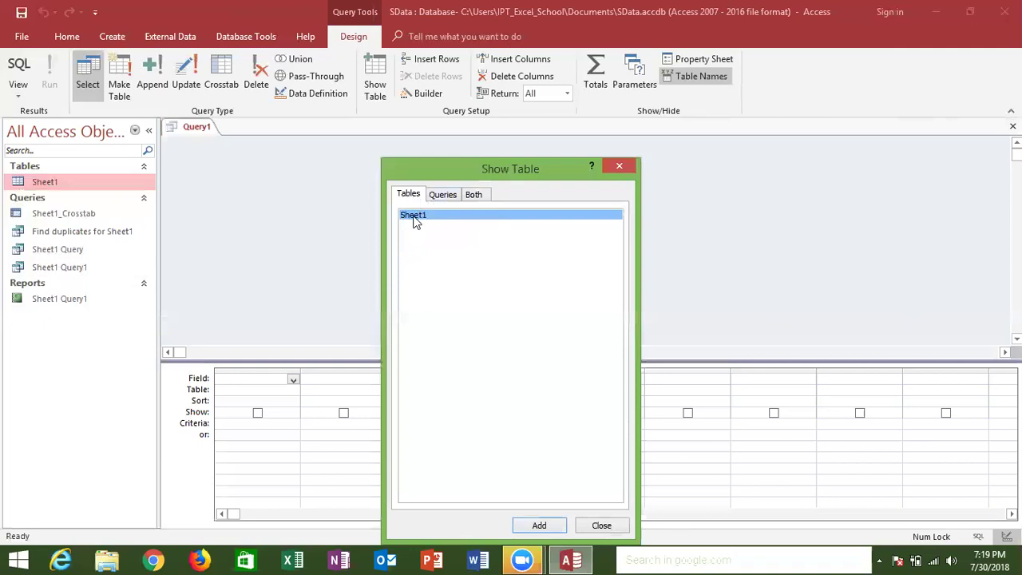
{"action": "left_click", "coordinate": [539, 526]}
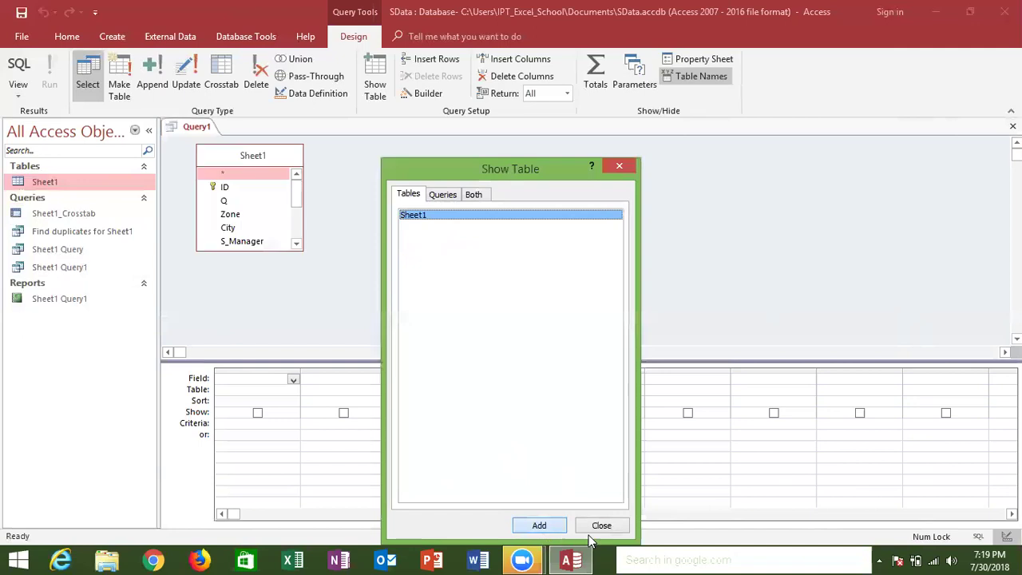
{"action": "left_click", "coordinate": [605, 530]}
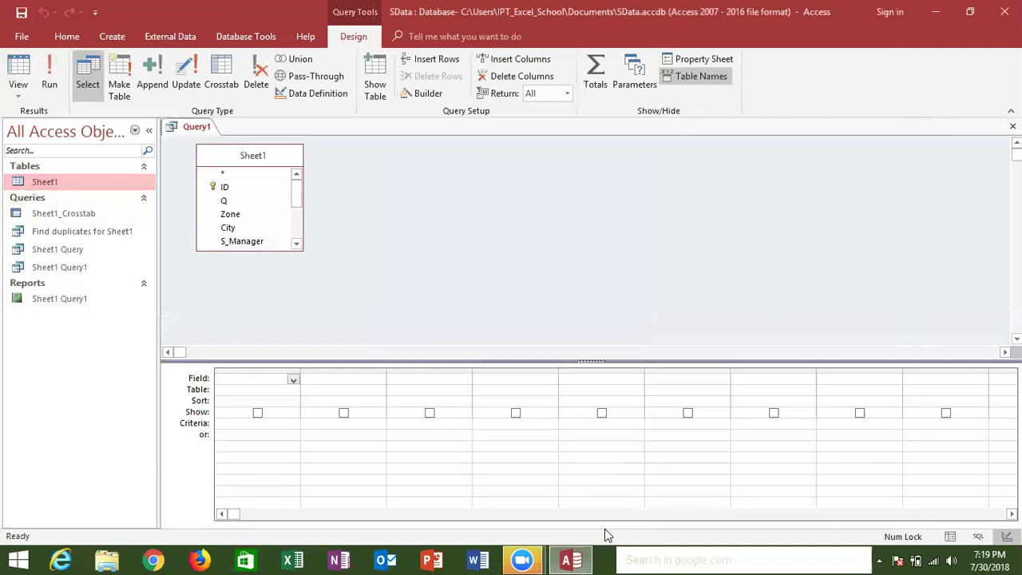
{"action": "left_click", "coordinate": [296, 243]}
{"action": "scroll", "coordinate": [297, 245], "scroll_direction": "down", "scroll_amount": 2}
{"action": "left_click", "coordinate": [296, 191]}
Step: Add Sheet1.* and the Q field to the query grid, then close the query
{"action": "double_click", "coordinate": [234, 176]}
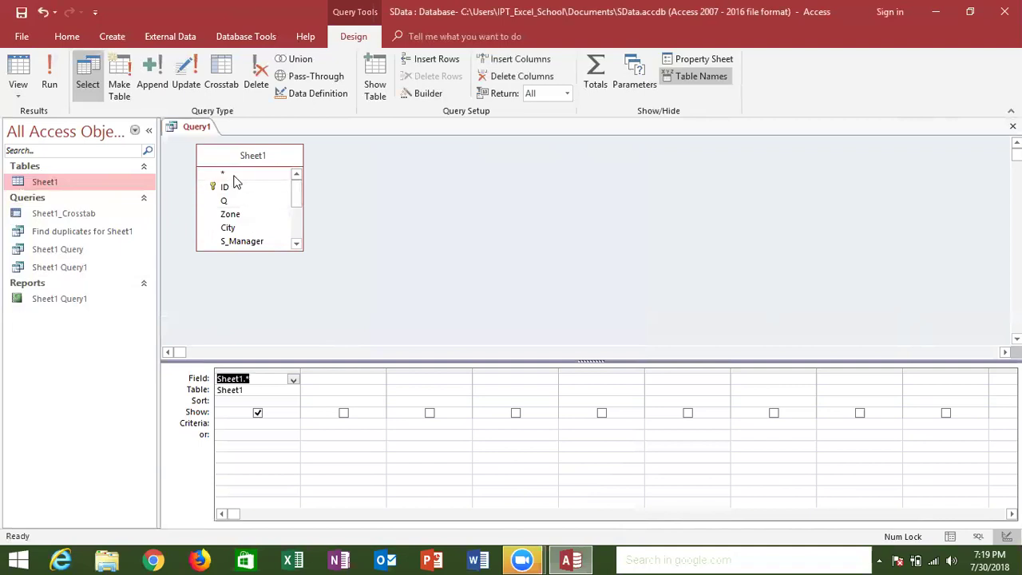
{"action": "left_click", "coordinate": [375, 380]}
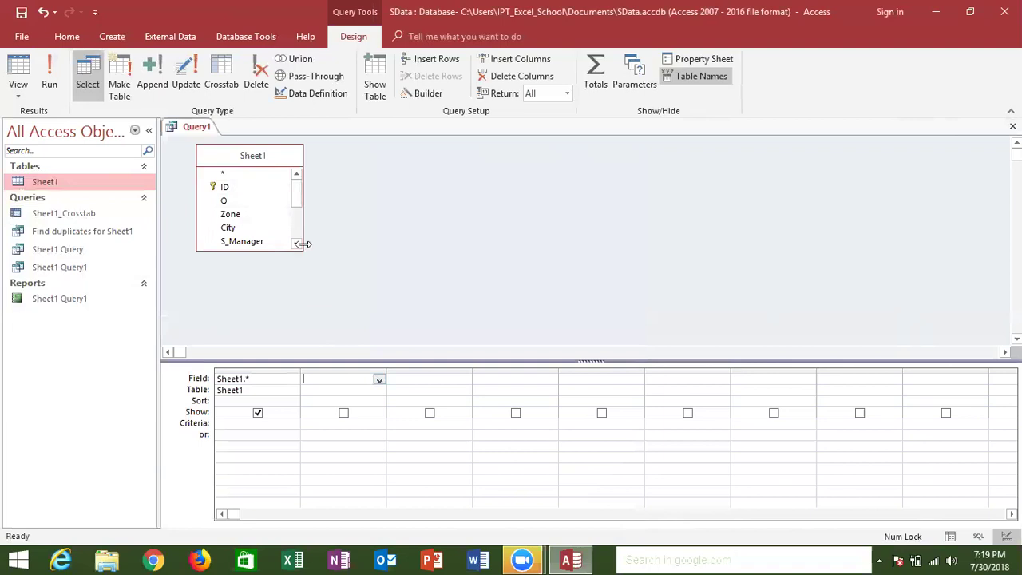
{"action": "double_click", "coordinate": [257, 203]}
{"action": "left_click", "coordinate": [265, 382]}
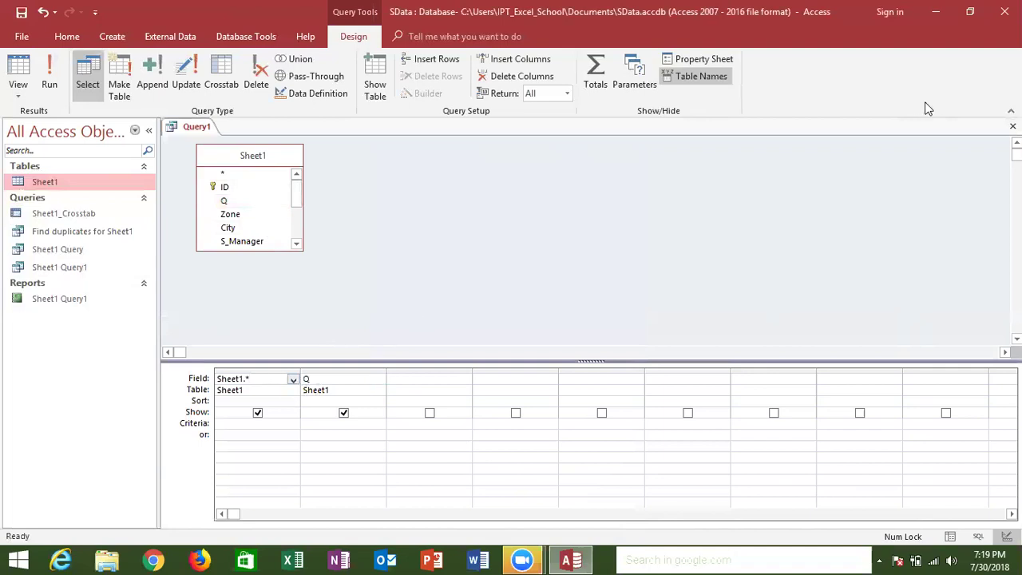
{"action": "left_click", "coordinate": [1013, 126]}
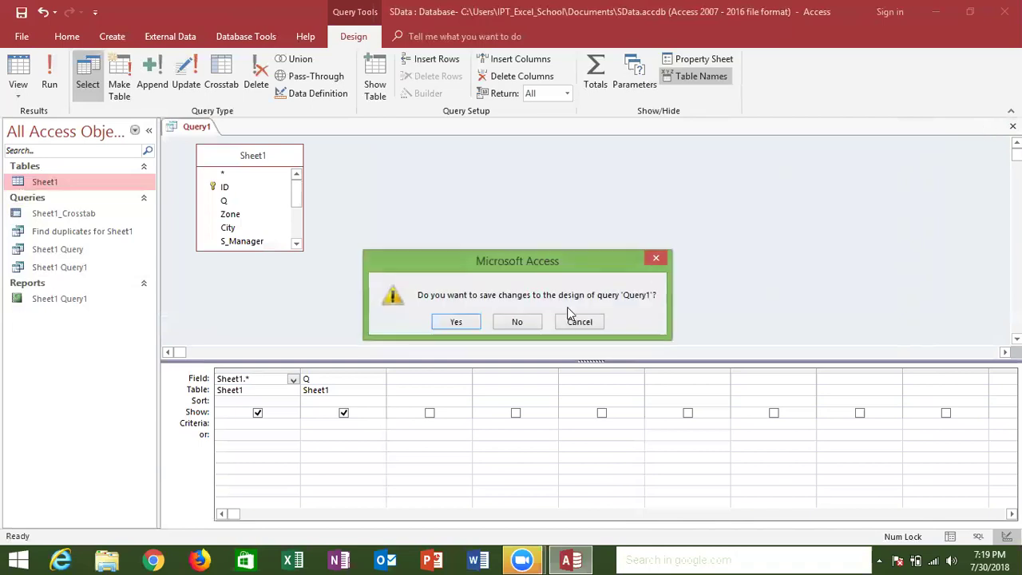
Step: Save the query as Query1 and review its 1782 records with the extra Q column
{"action": "left_click", "coordinate": [462, 323]}
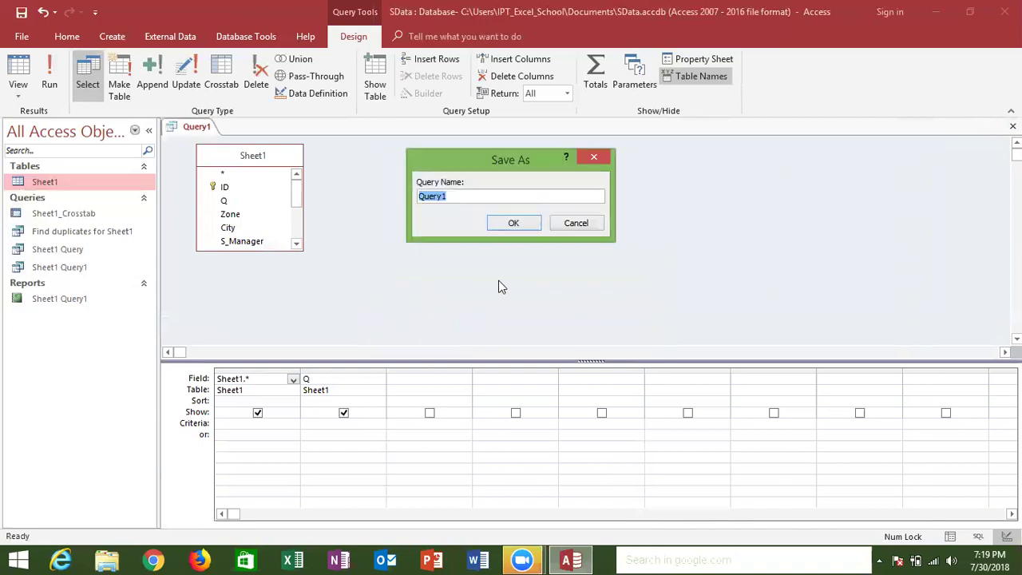
{"action": "left_click", "coordinate": [513, 224]}
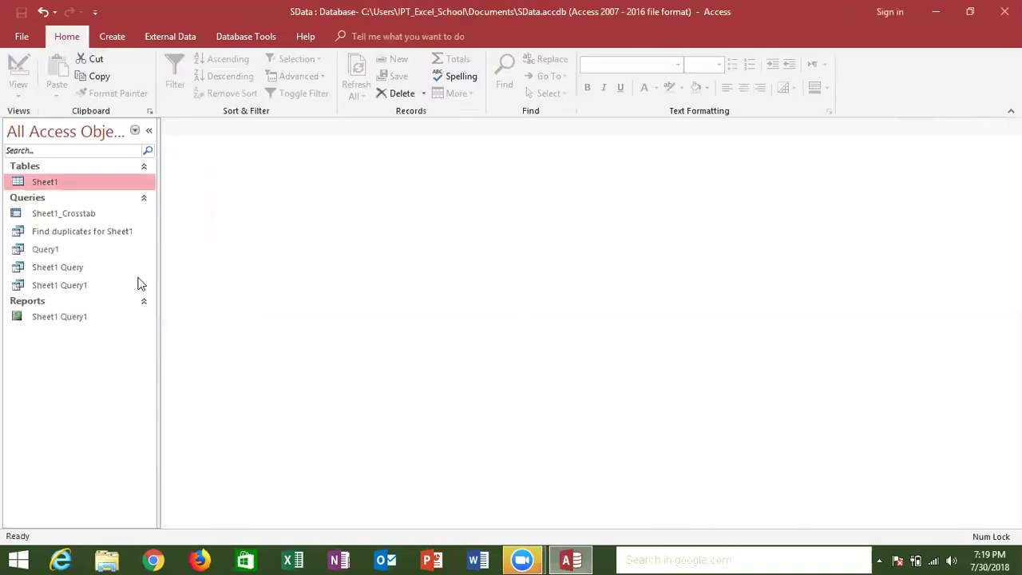
{"action": "double_click", "coordinate": [97, 255]}
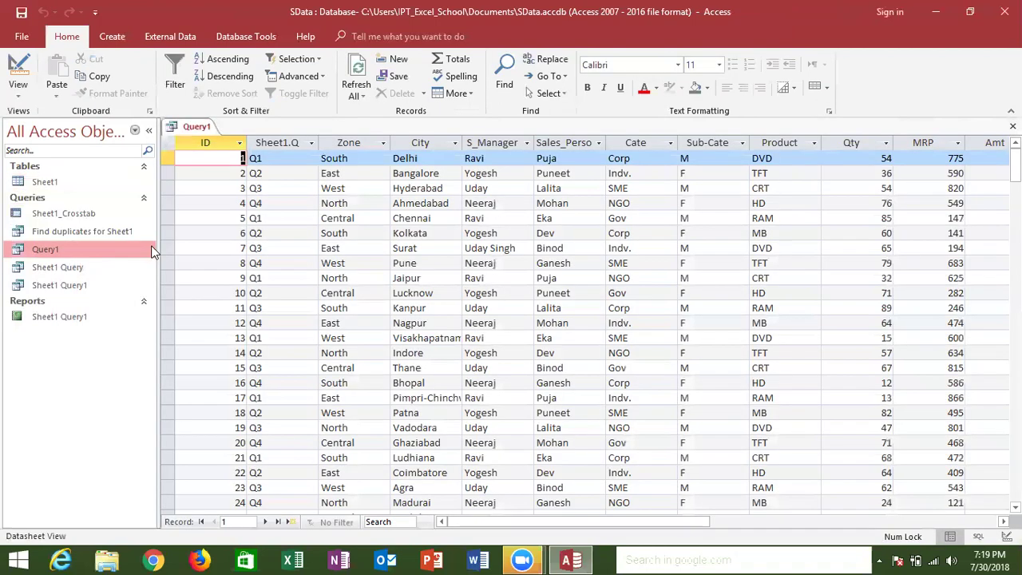
{"action": "key", "text": "Tab"}
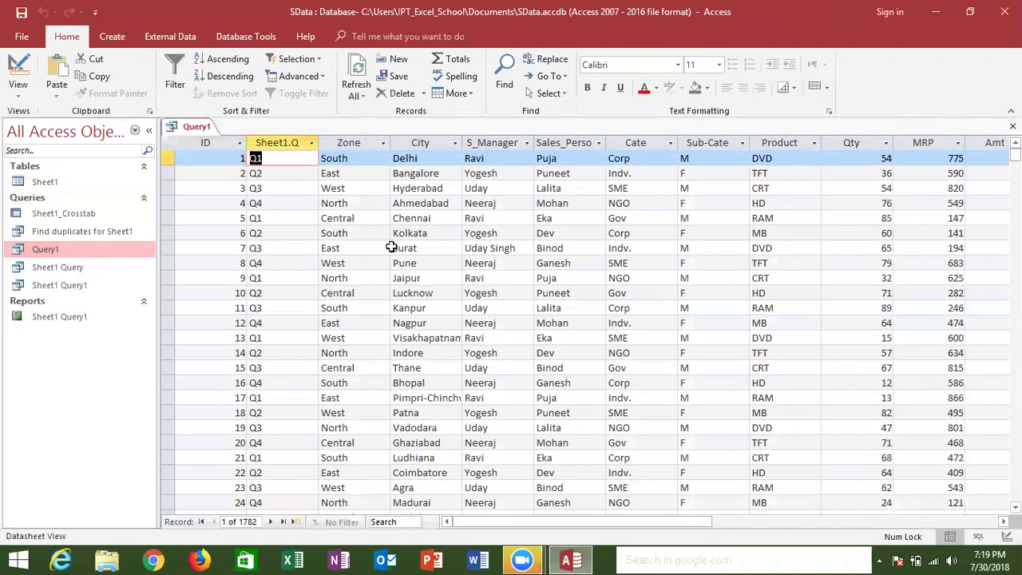
{"action": "key", "text": "Tab"}
{"action": "key", "text": "Tab"}
{"action": "key", "text": "Tab"}
{"action": "key", "text": "Tab"}
{"action": "key", "text": "Tab"}
{"action": "key", "text": "Tab"}
{"action": "key", "text": "shift+Tab"}
{"action": "key", "text": "shift+Tab"}
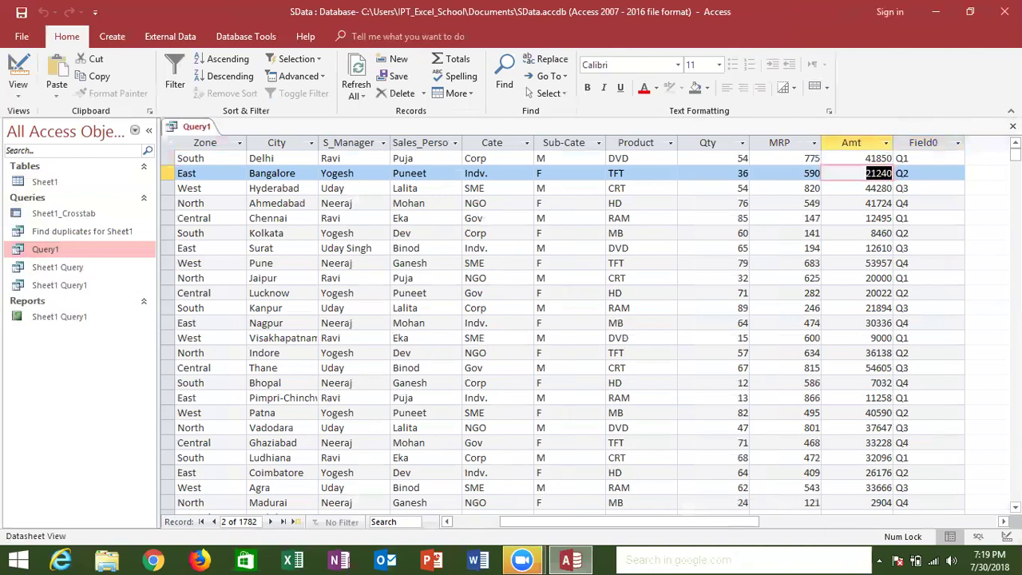
{"action": "left_click", "coordinate": [1013, 127]}
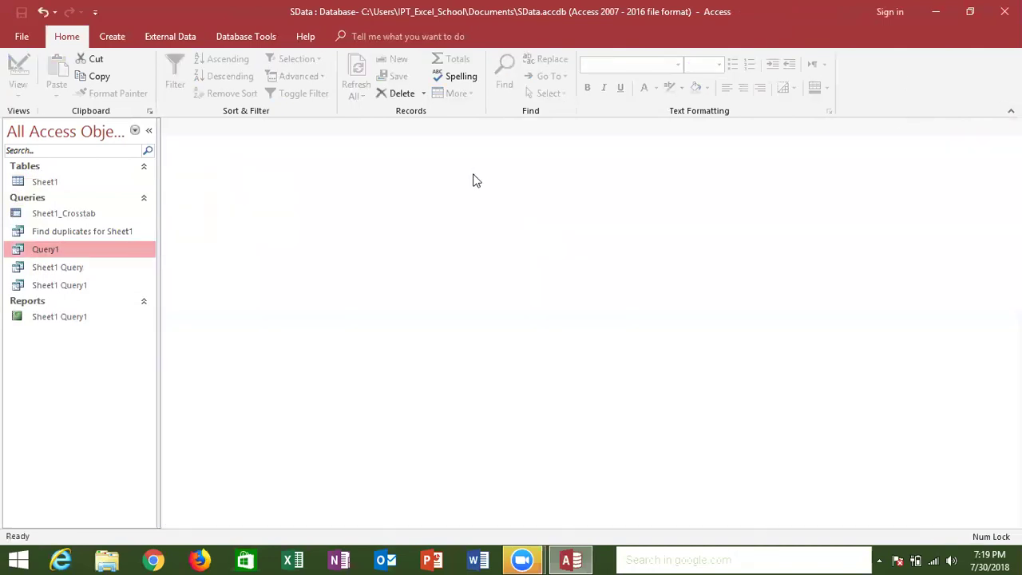
Step: In Query1's design, hide the Q column, give it the criterion "Q1", and save
{"action": "right_click", "coordinate": [95, 252]}
{"action": "left_click", "coordinate": [148, 278]}
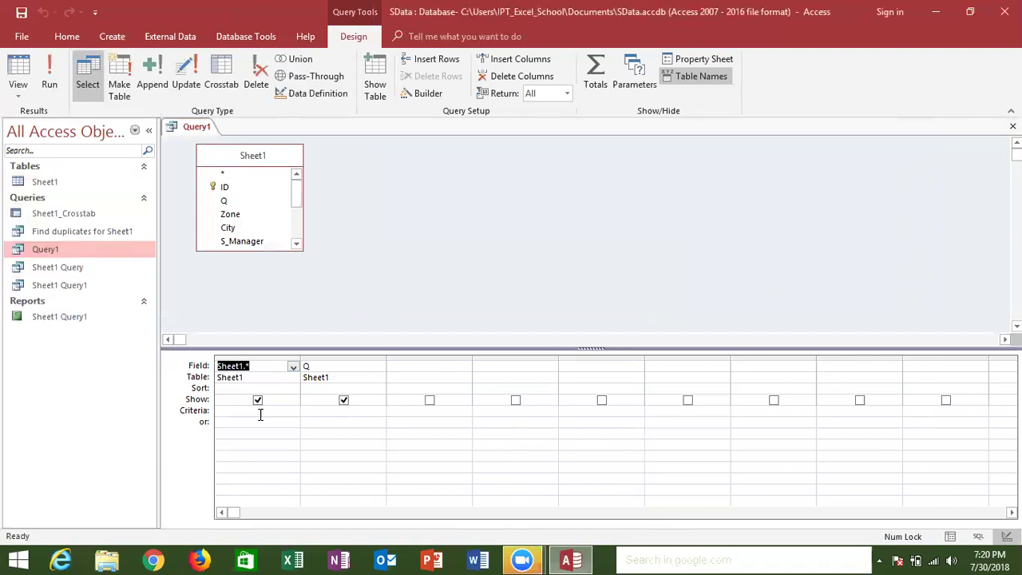
{"action": "left_click", "coordinate": [343, 401]}
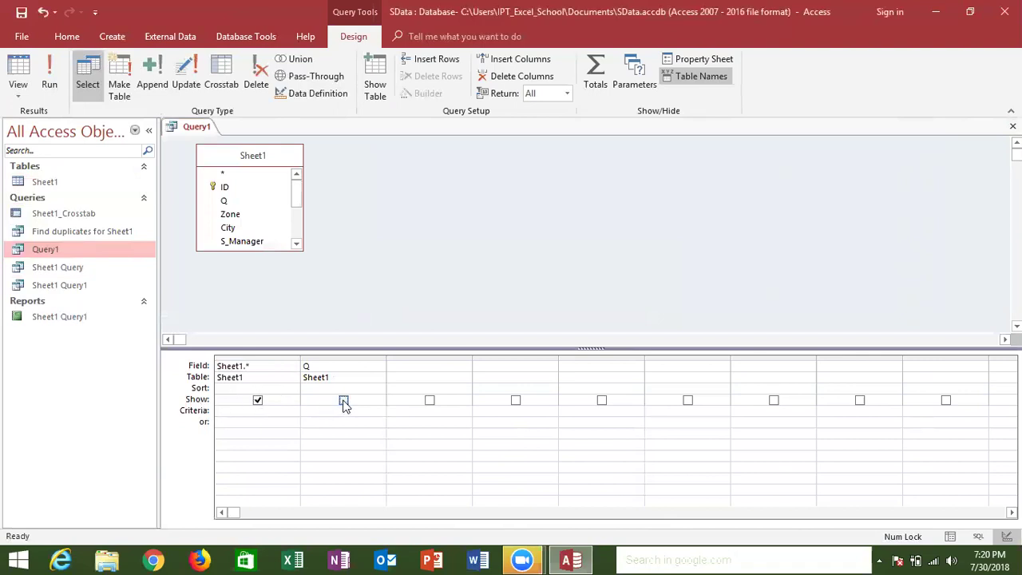
{"action": "left_click", "coordinate": [336, 410]}
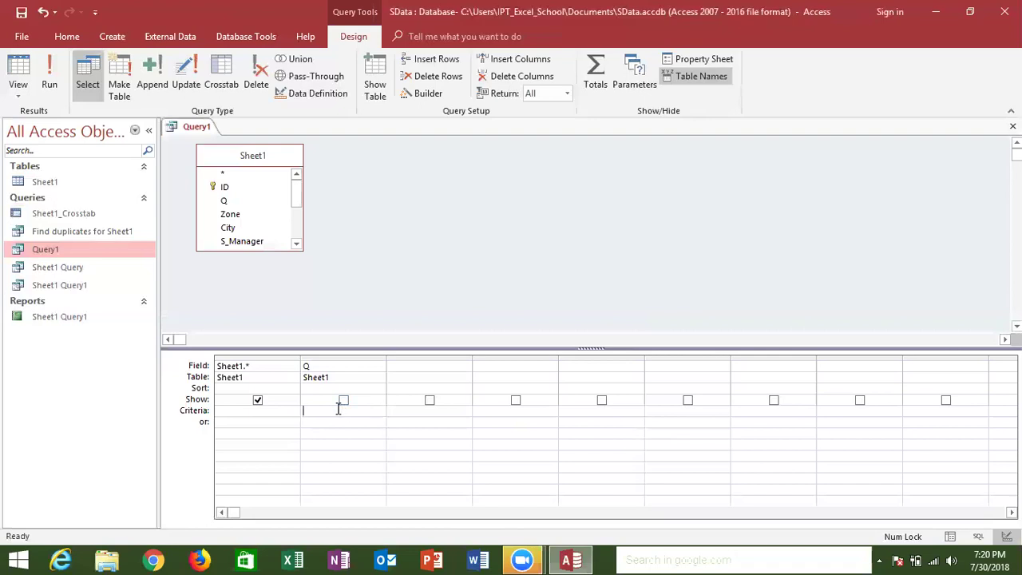
{"action": "type", "text": "Q"}
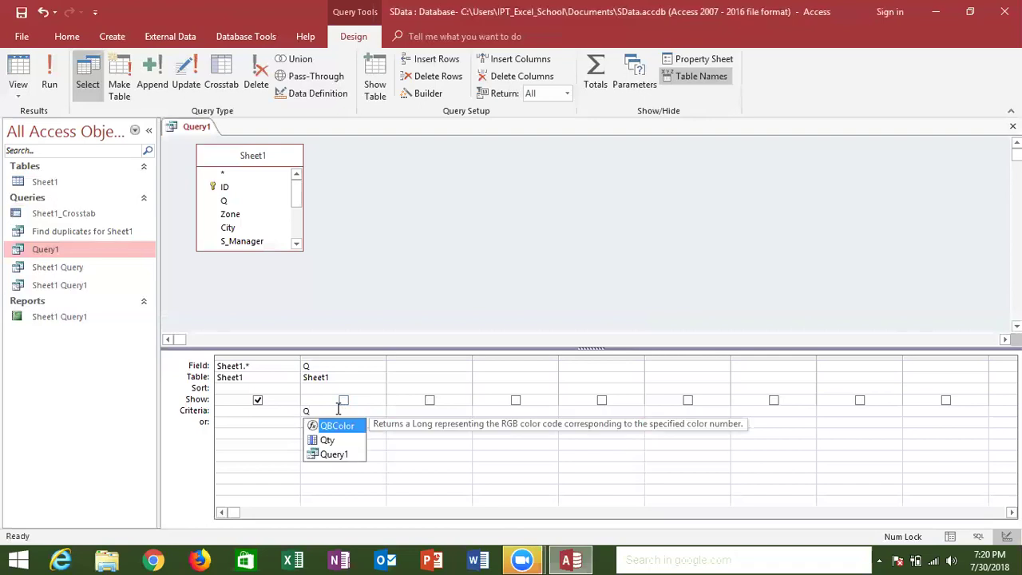
{"action": "type", "text": "1"}
{"action": "left_click", "coordinate": [309, 460]}
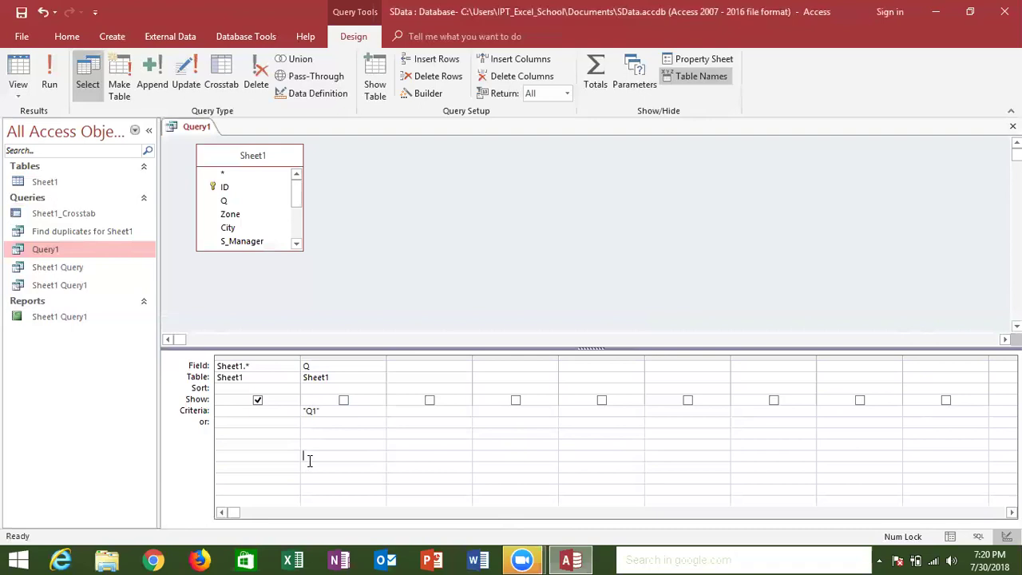
{"action": "left_click", "coordinate": [1012, 126]}
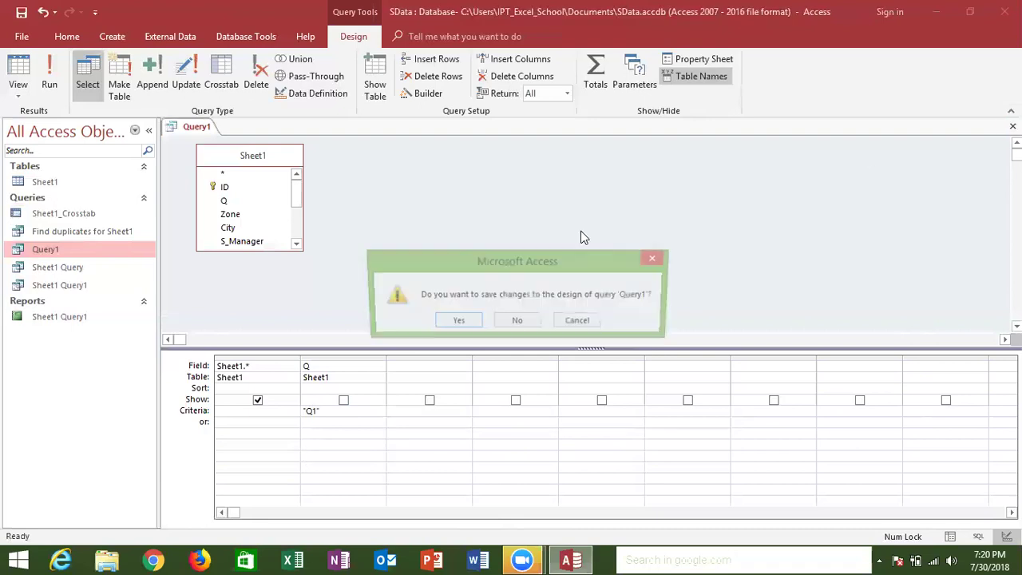
{"action": "left_click", "coordinate": [463, 320]}
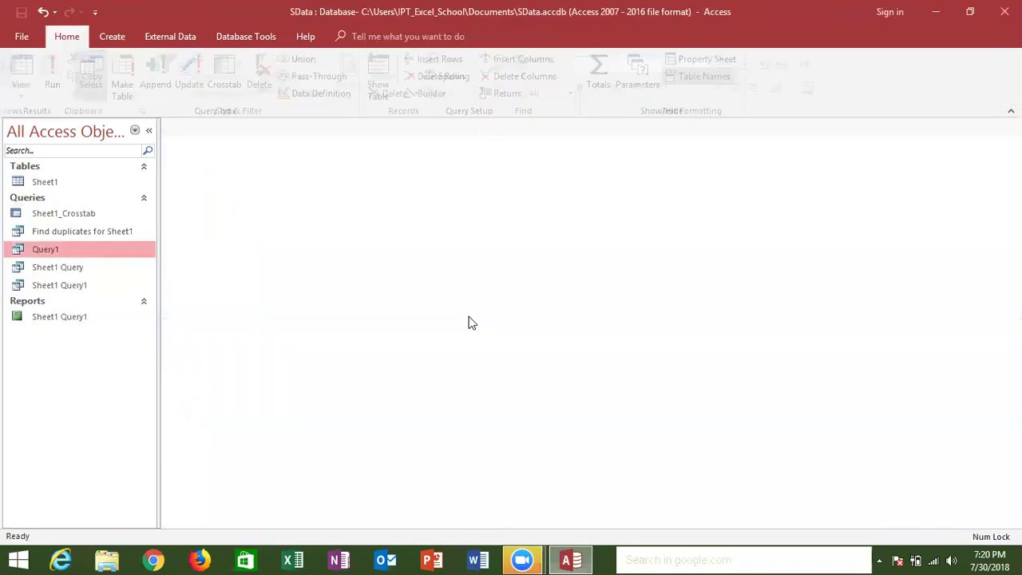
{"action": "double_click", "coordinate": [102, 254]}
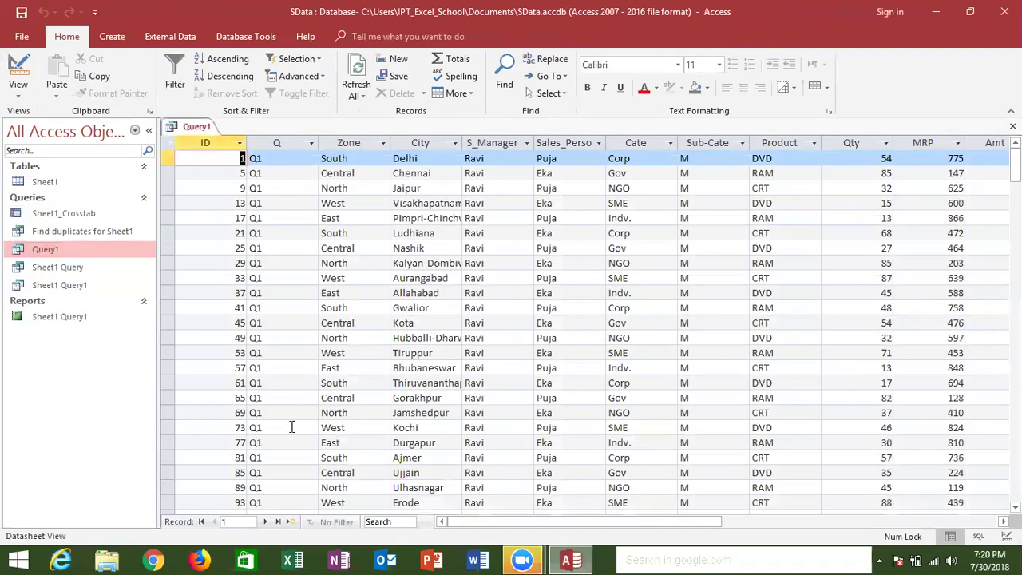
{"action": "left_click", "coordinate": [345, 368]}
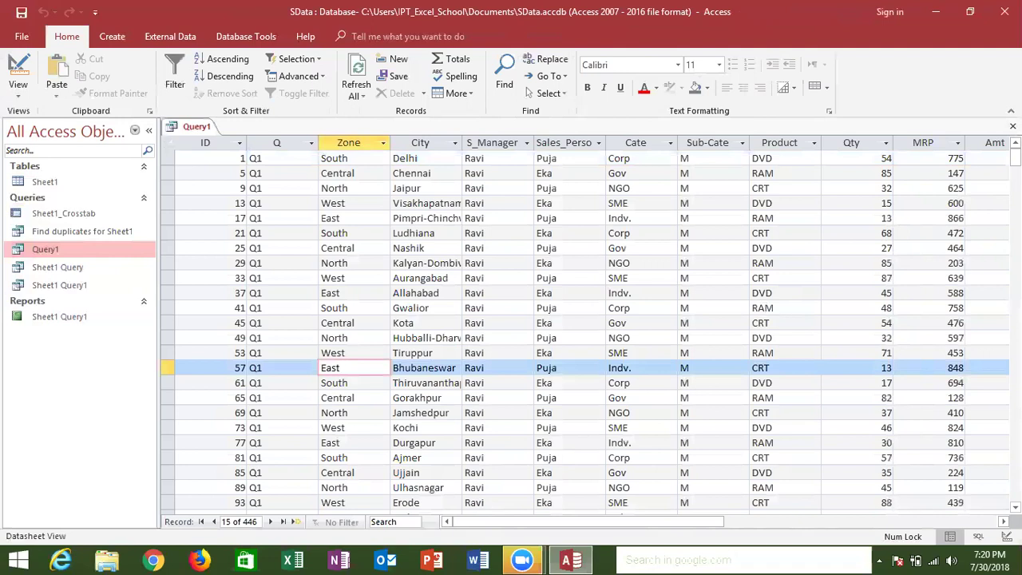
{"action": "left_click", "coordinate": [1012, 126]}
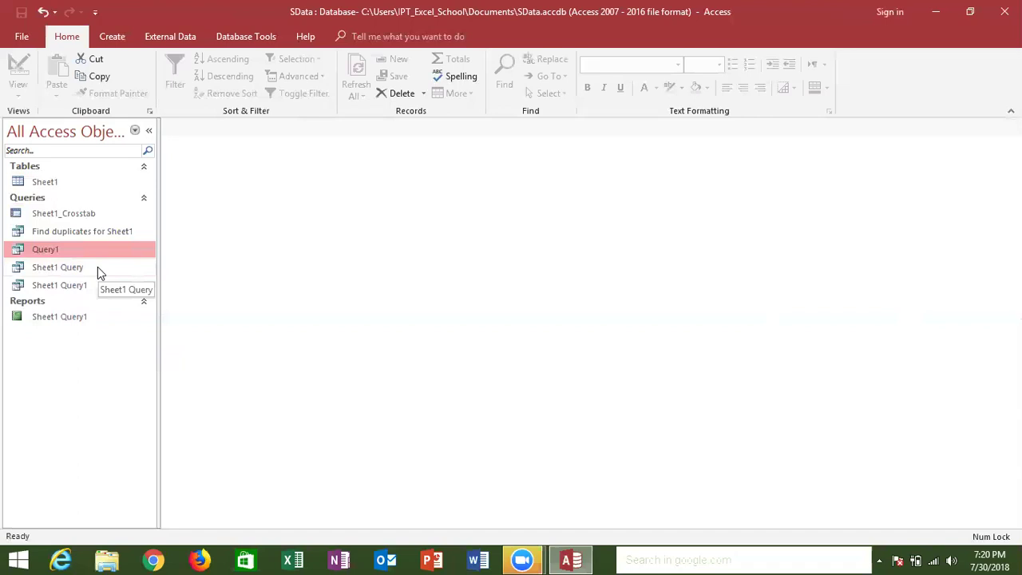
Step: Replace Query1's Q criterion "Q1" with the parameter [?] in design view
{"action": "right_click", "coordinate": [81, 250]}
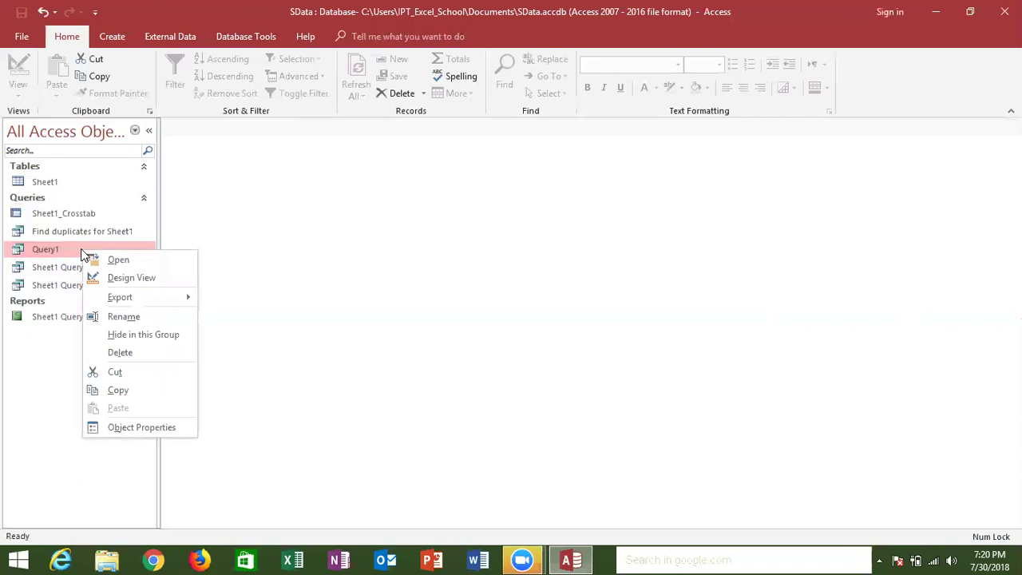
{"action": "left_click", "coordinate": [126, 279]}
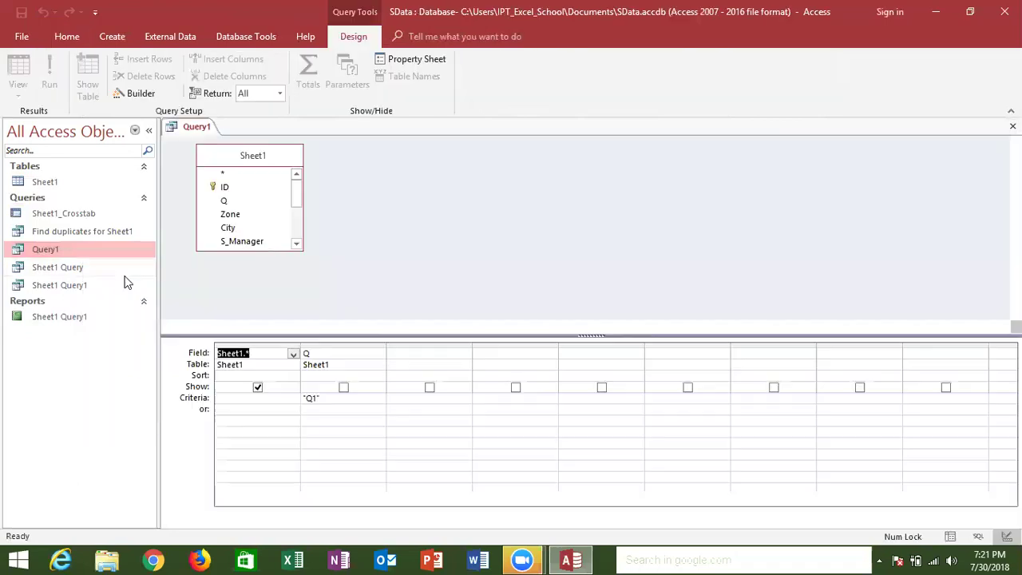
{"action": "left_click", "coordinate": [400, 351]}
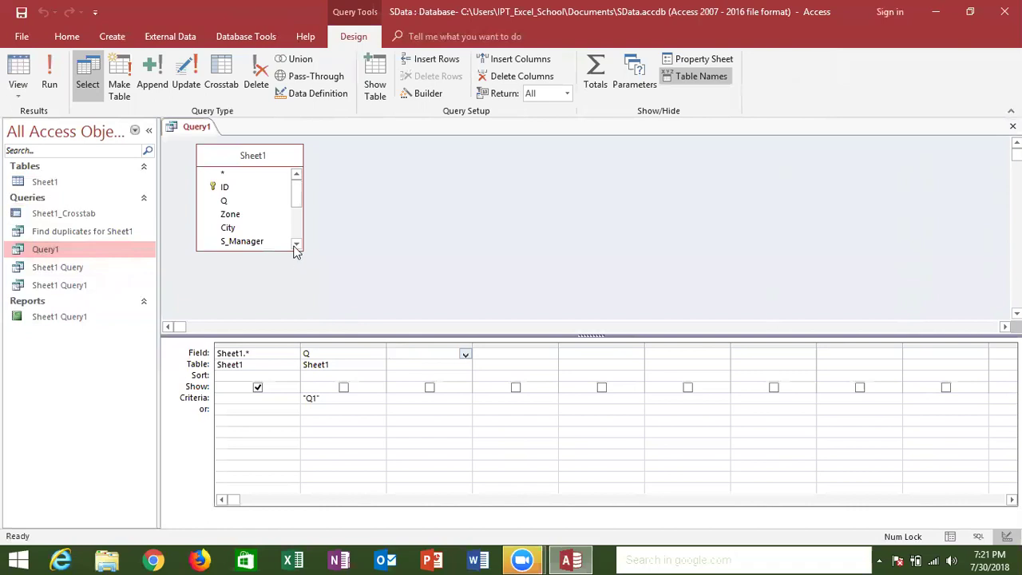
{"action": "key", "text": "BackSpace"}
{"action": "key", "text": "BackSpace"}
{"action": "key", "text": "BackSpace"}
{"action": "key", "text": "BackSpace"}
{"action": "type", "text": "[?]"}
{"action": "left_click", "coordinate": [330, 353]}
{"action": "key", "text": "BackSpace"}
{"action": "type", "text": "Please"}
{"action": "left_click", "coordinate": [328, 365]}
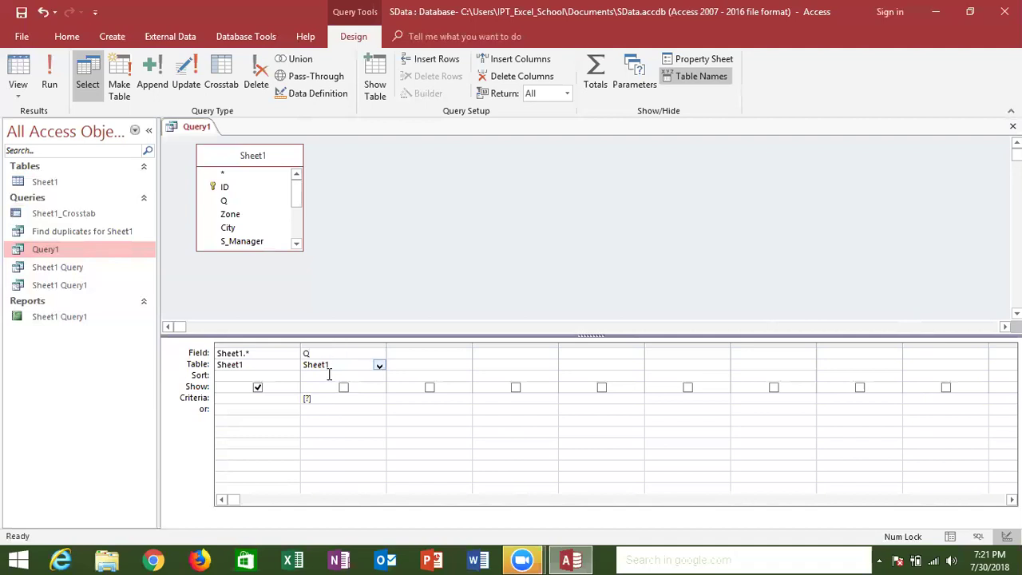
{"action": "left_click", "coordinate": [315, 399]}
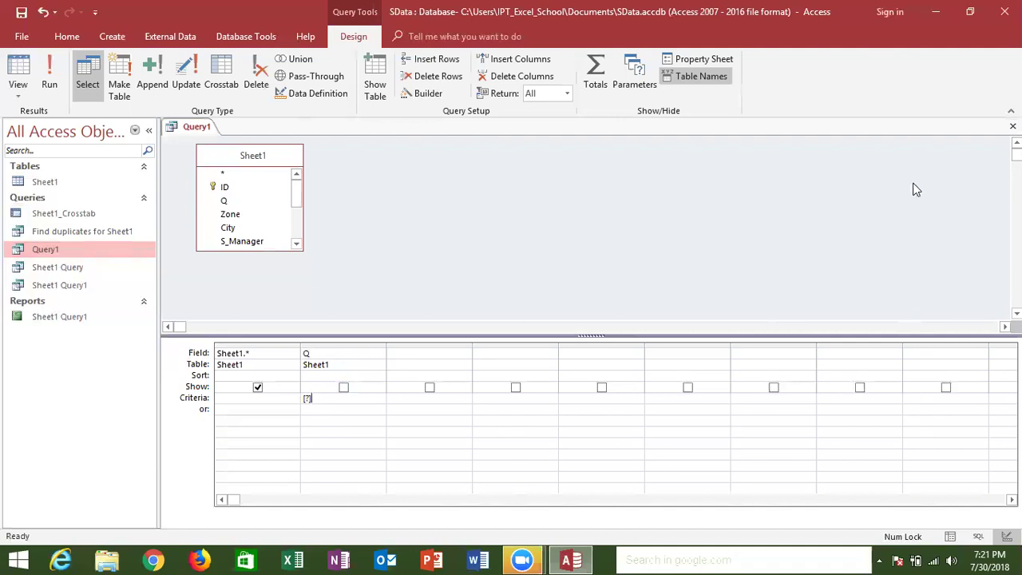
{"action": "left_click", "coordinate": [1012, 126]}
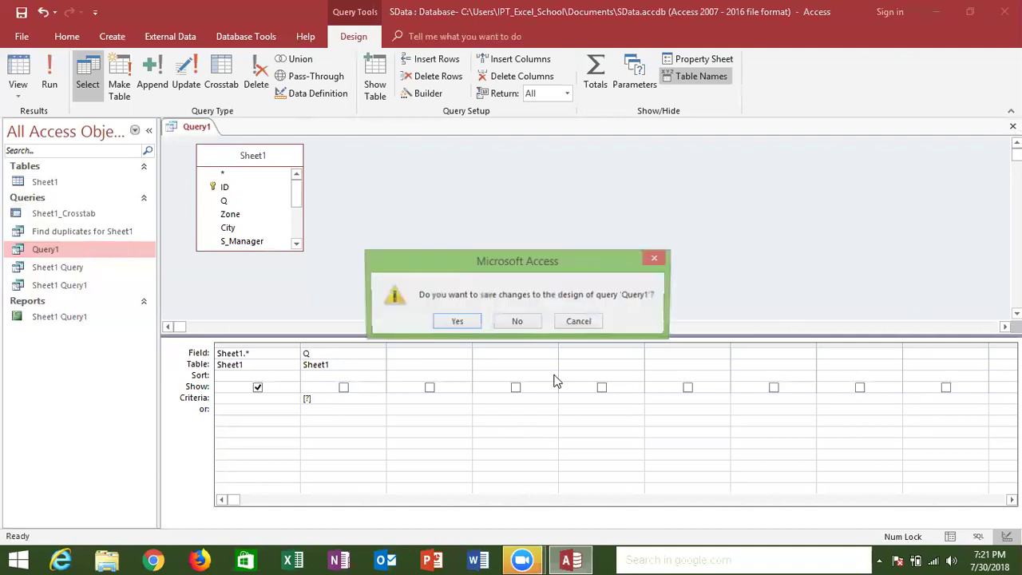
Step: Save Query1, then run it with parameter Q2 to list the 446 Q2 records
{"action": "left_click", "coordinate": [457, 321]}
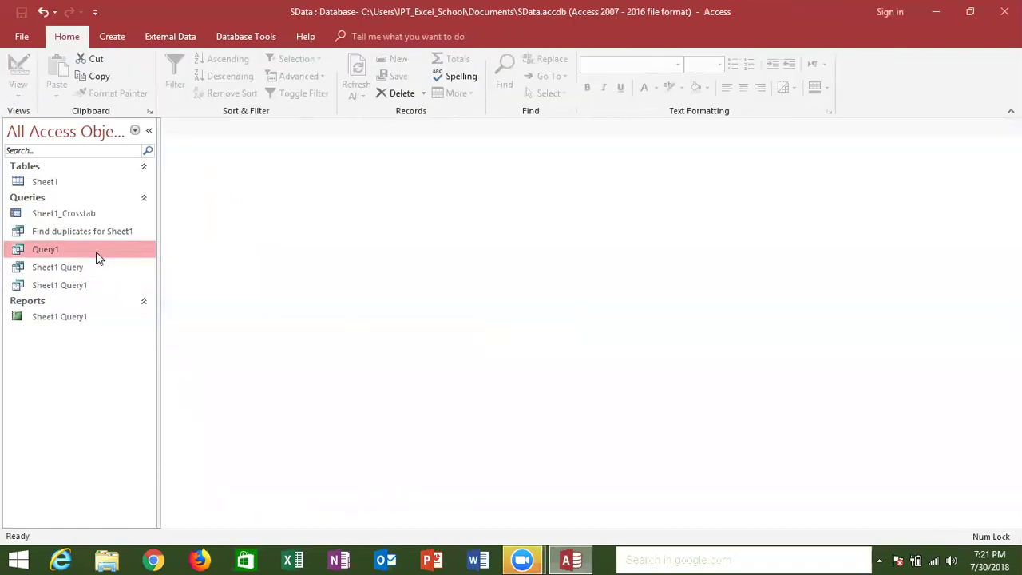
{"action": "double_click", "coordinate": [96, 252]}
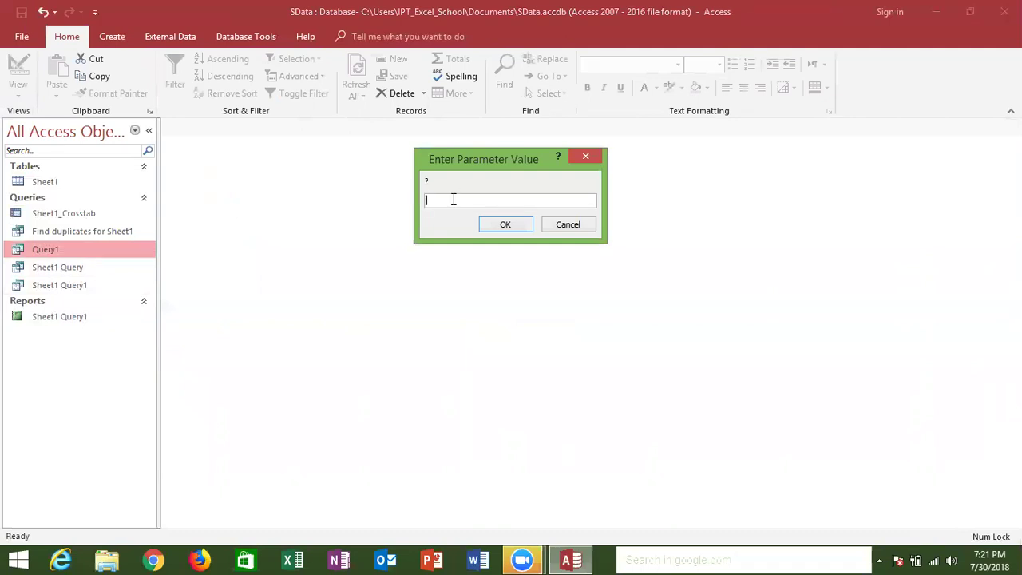
{"action": "type", "text": "Q1"}
{"action": "key", "text": "BackSpace"}
{"action": "type", "text": "2"}
{"action": "left_click", "coordinate": [511, 225]}
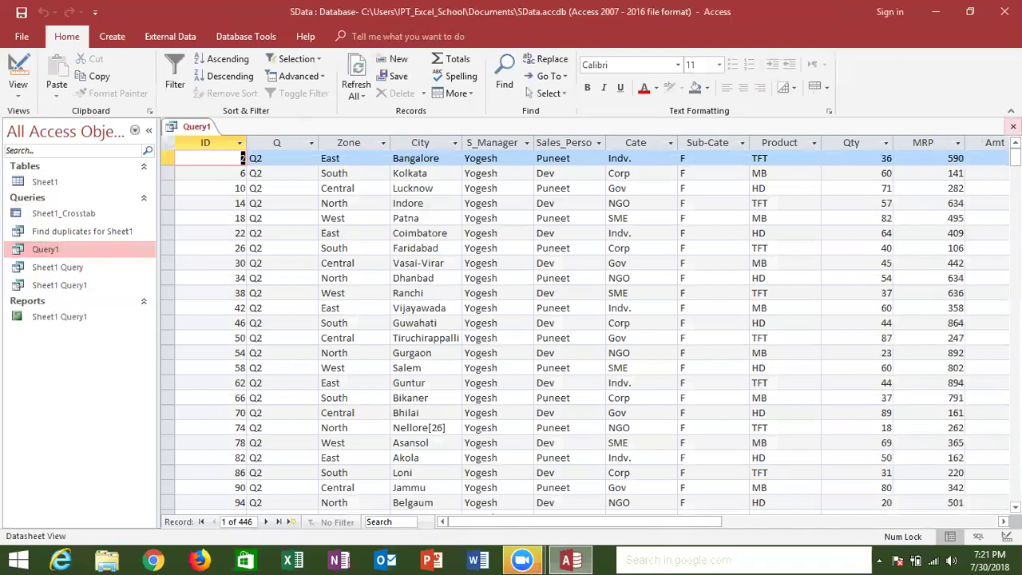
{"action": "left_click", "coordinate": [1012, 126]}
Step: Change Query1's Q criterion to [Please Enter Q] and save the design
{"action": "right_click", "coordinate": [101, 254]}
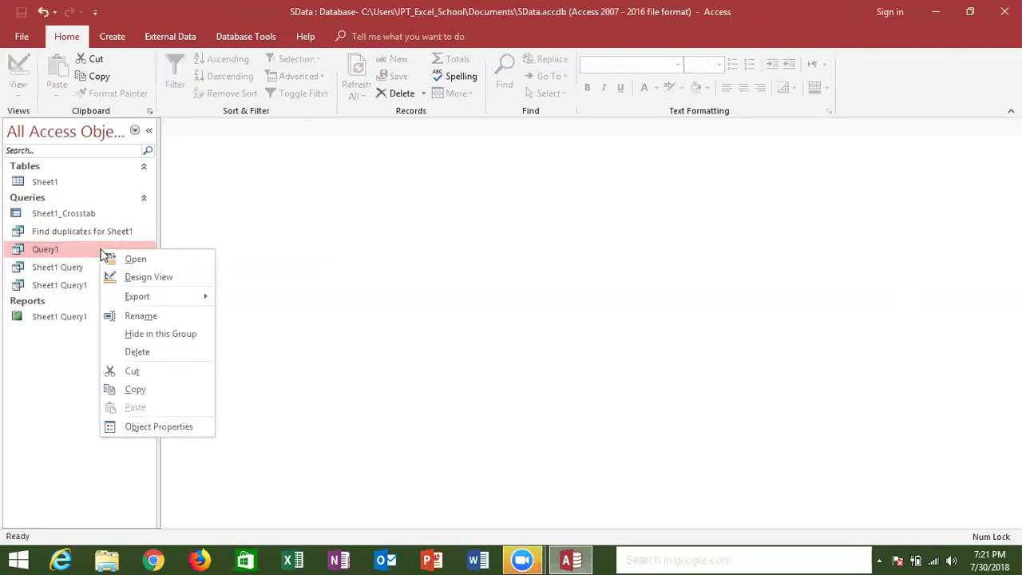
{"action": "left_click", "coordinate": [136, 277]}
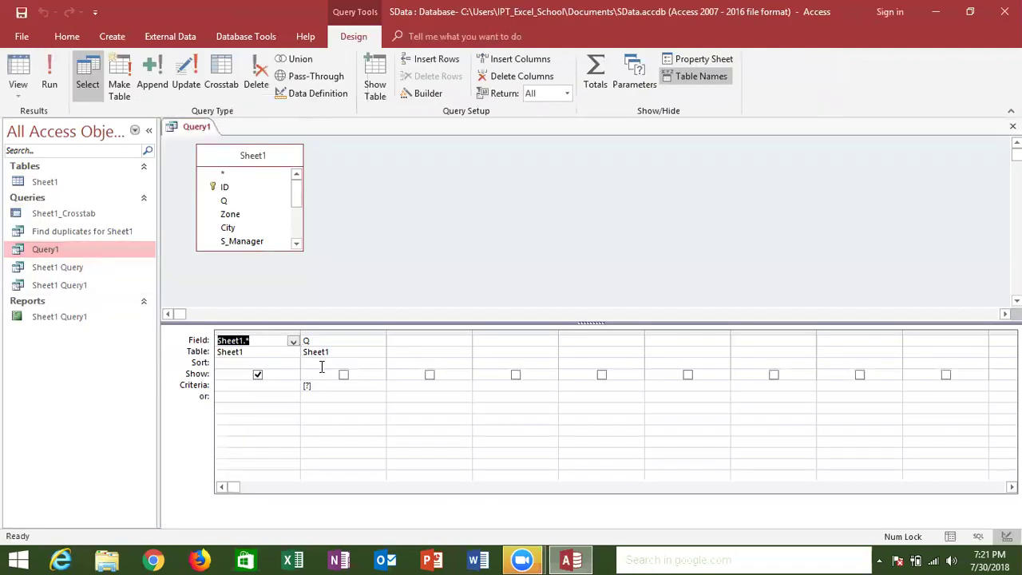
{"action": "left_click", "coordinate": [309, 386]}
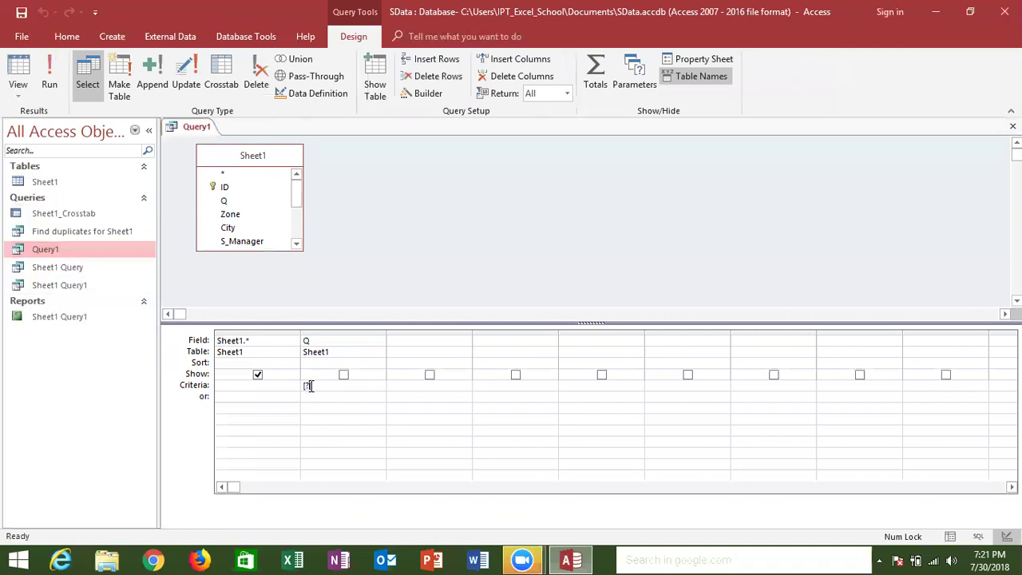
{"action": "key", "text": "BackSpace"}
{"action": "type", "text": "Please Enter Q"}
{"action": "left_click", "coordinate": [320, 399]}
{"action": "left_click", "coordinate": [1012, 126]}
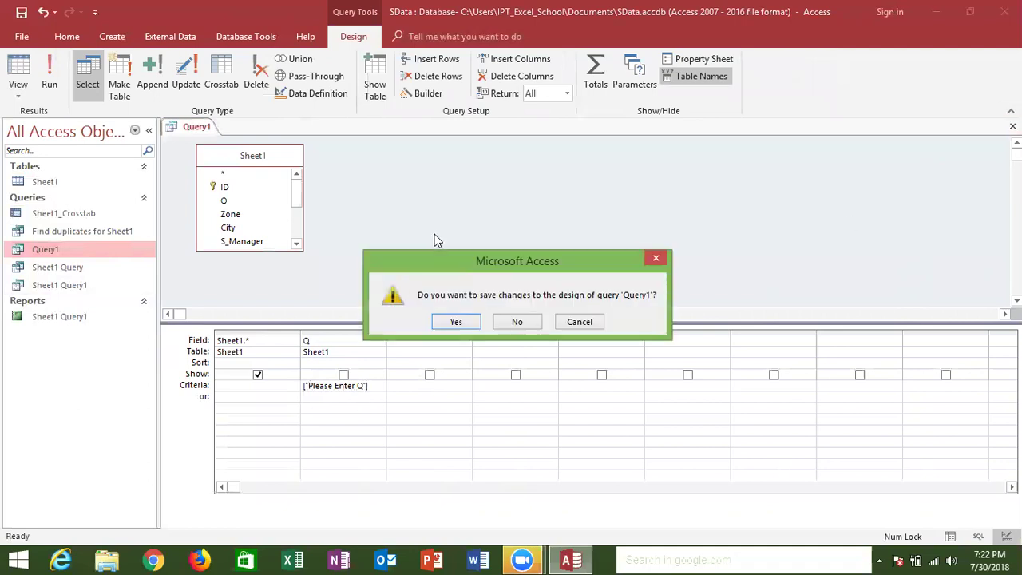
{"action": "left_click", "coordinate": [454, 321]}
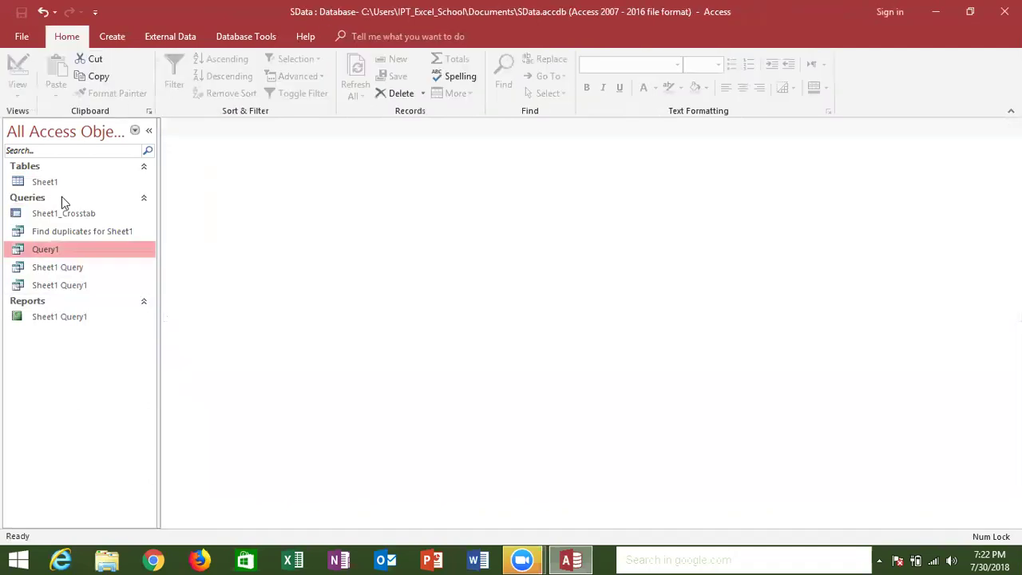
Step: Run Query1 with value 1 at the Please Enter Q prompt, which returns no records
{"action": "double_click", "coordinate": [56, 251]}
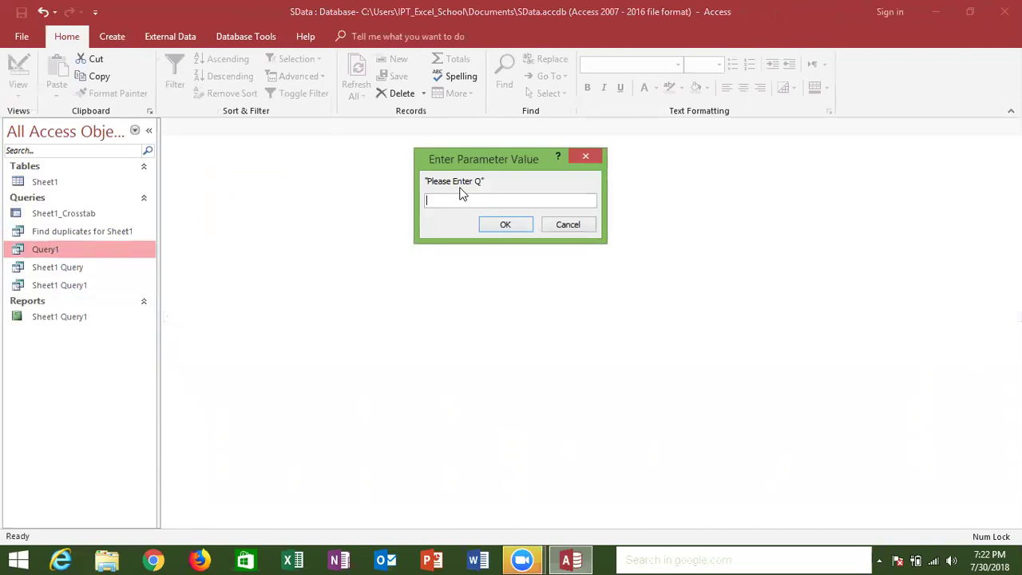
{"action": "type", "text": "1"}
{"action": "key", "text": "Return"}
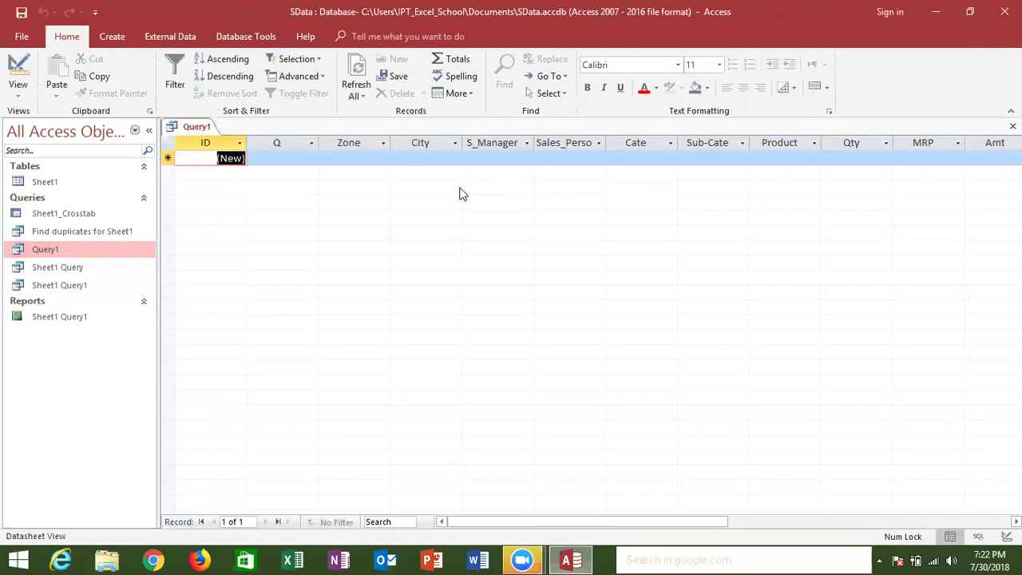
{"action": "right_click", "coordinate": [100, 249]}
{"action": "key", "text": "Escape"}
{"action": "key", "text": "super+c"}
{"action": "left_click", "coordinate": [1012, 126]}
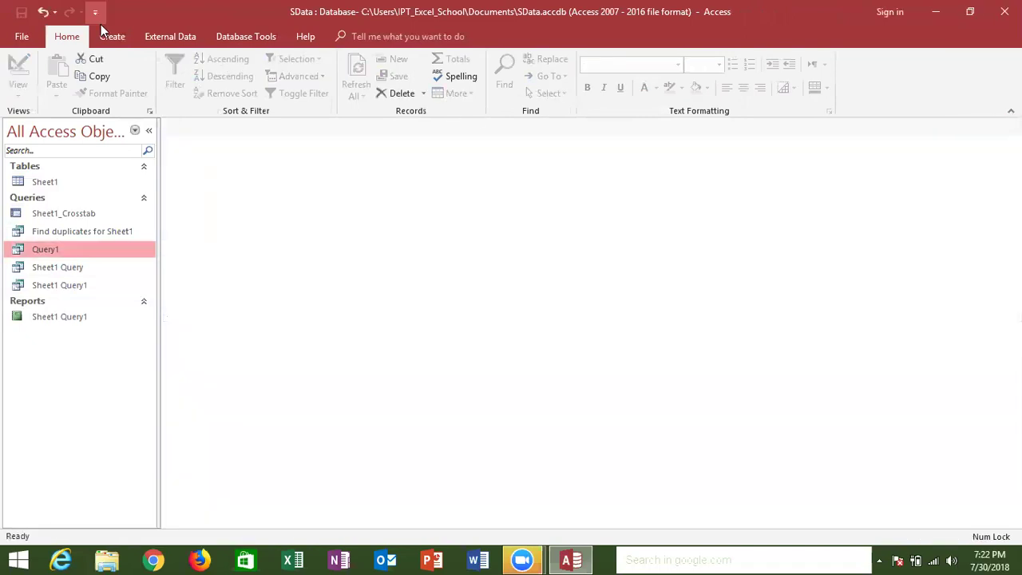
Step: Run Query1 again with Q3 to list its 445 records
{"action": "left_click", "coordinate": [108, 36]}
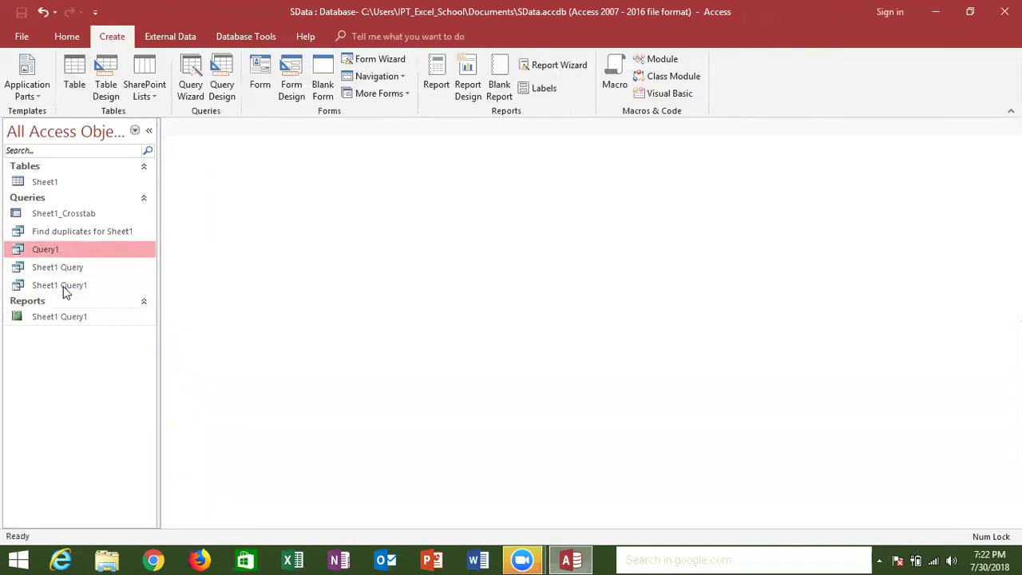
{"action": "double_click", "coordinate": [68, 251]}
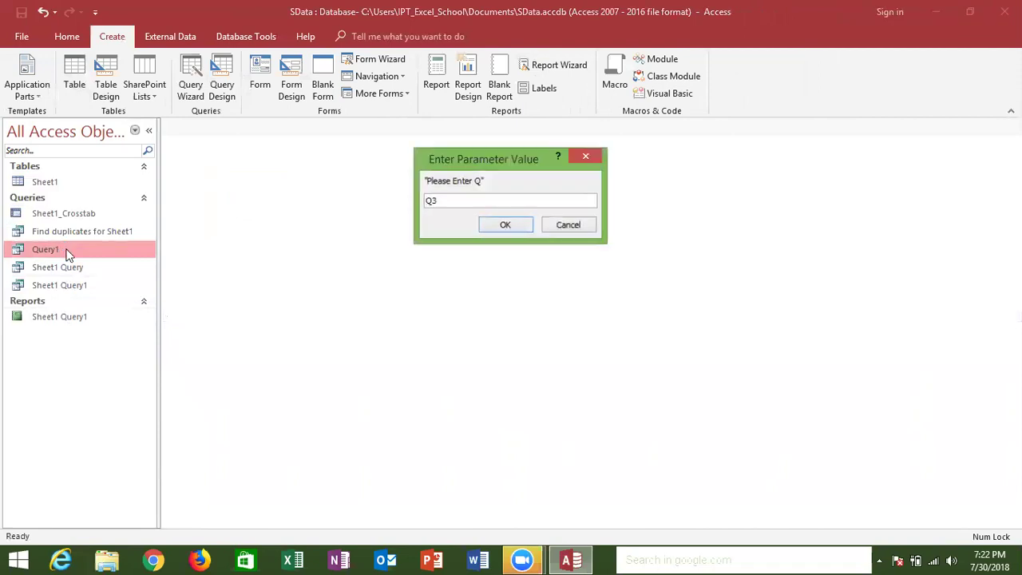
{"action": "key", "text": "Return"}
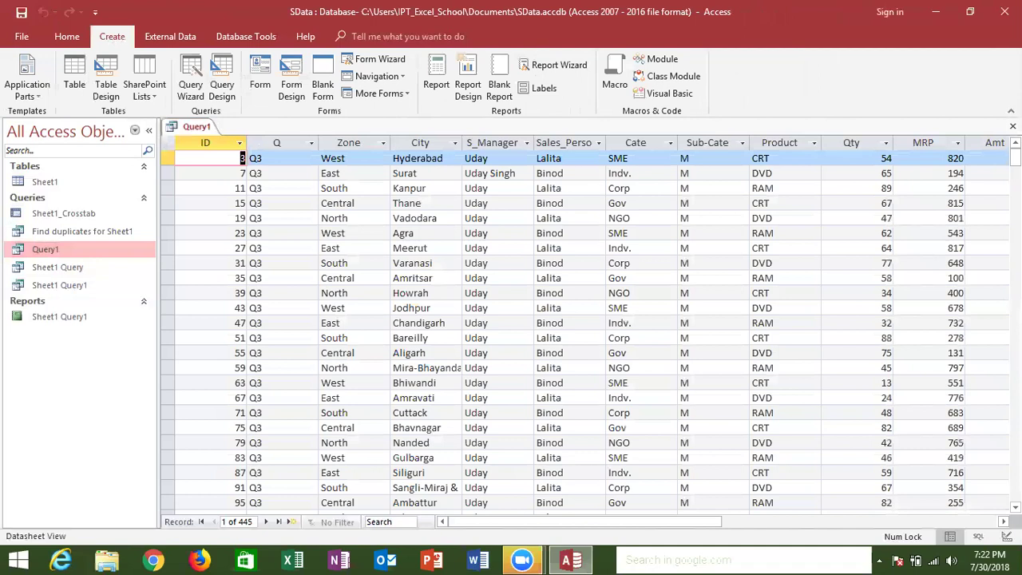
{"action": "left_click", "coordinate": [1012, 126]}
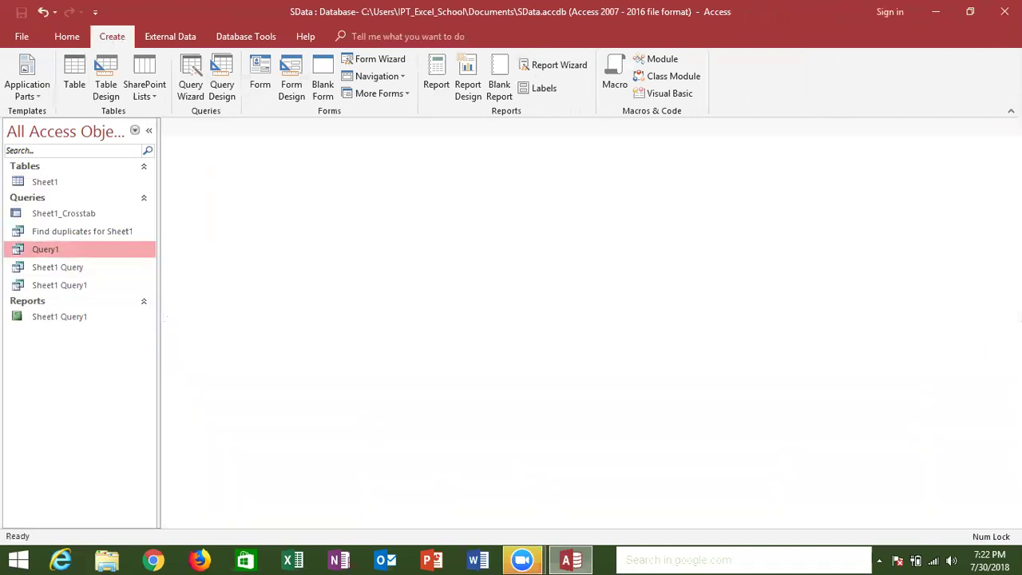
{"action": "right_click", "coordinate": [112, 257]}
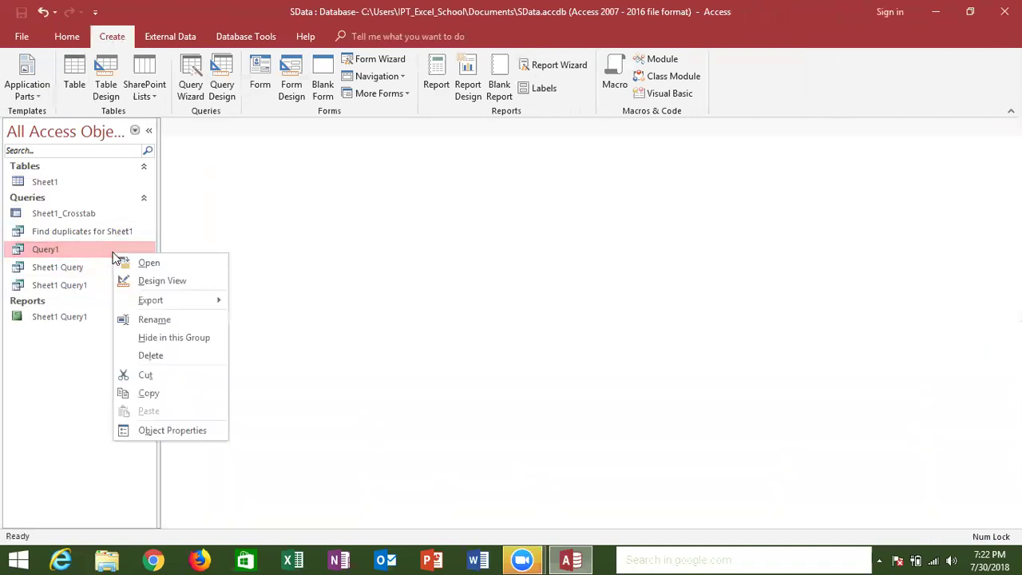
{"action": "left_click", "coordinate": [142, 281]}
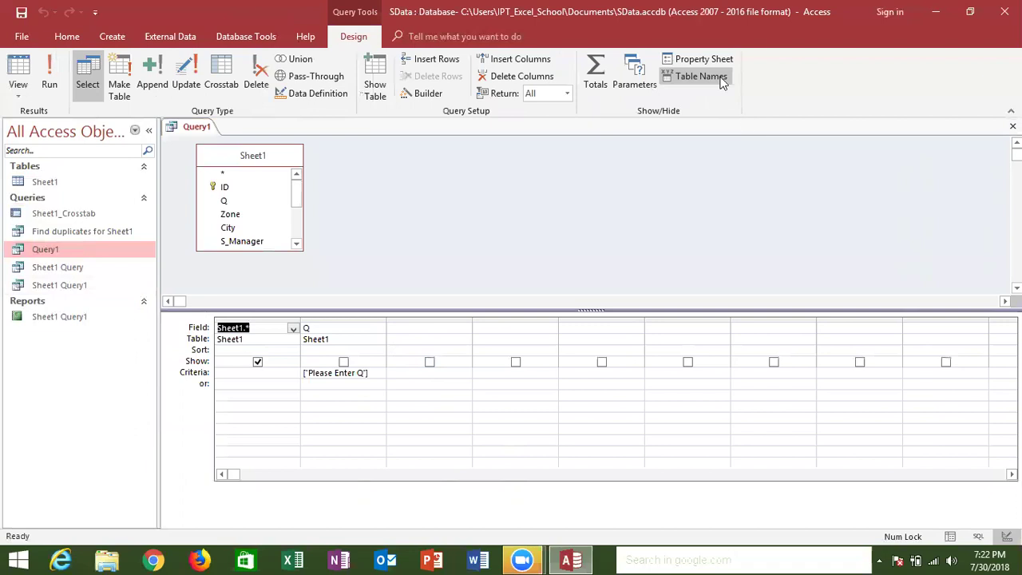
{"action": "left_click", "coordinate": [703, 60]}
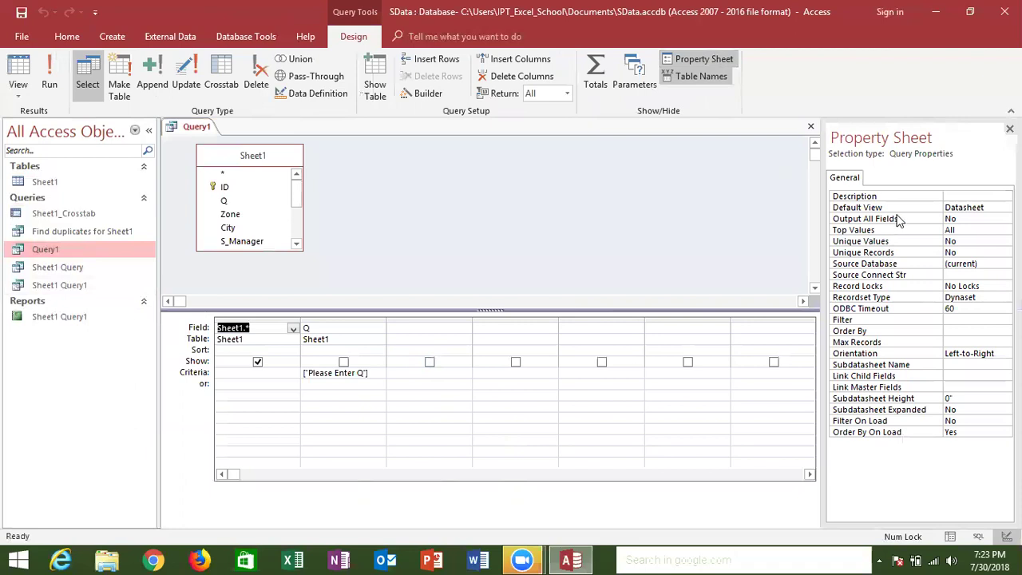
{"action": "left_click", "coordinate": [994, 207]}
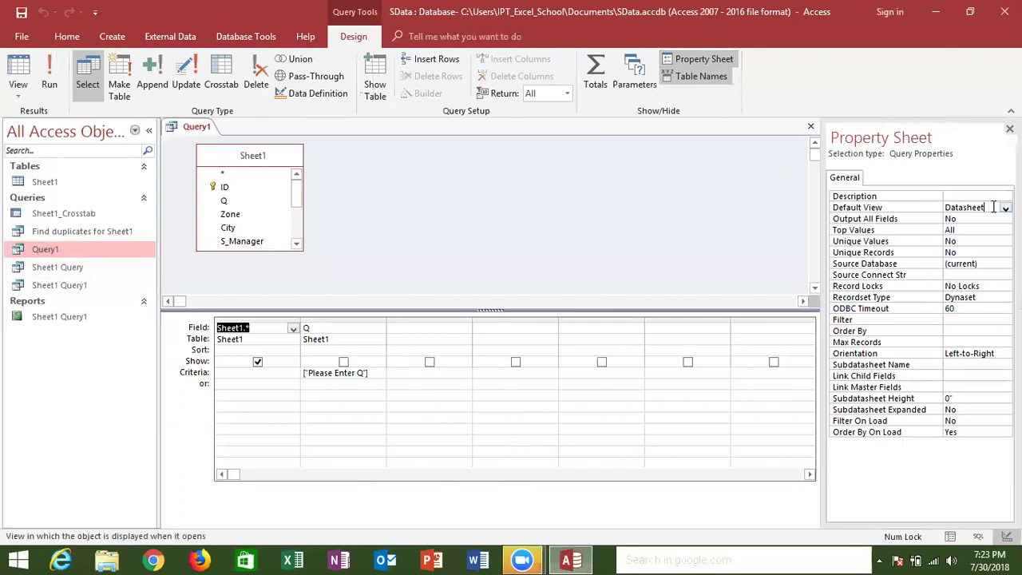
{"action": "left_click", "coordinate": [1005, 207]}
{"action": "left_click", "coordinate": [970, 218]}
{"action": "key", "text": "Tab"}
{"action": "key", "text": "Tab"}
{"action": "key", "text": "shift+Tab"}
{"action": "key", "text": "shift+Tab"}
{"action": "key", "text": "alt+Down"}
{"action": "key", "text": "Escape"}
{"action": "left_click", "coordinate": [957, 219]}
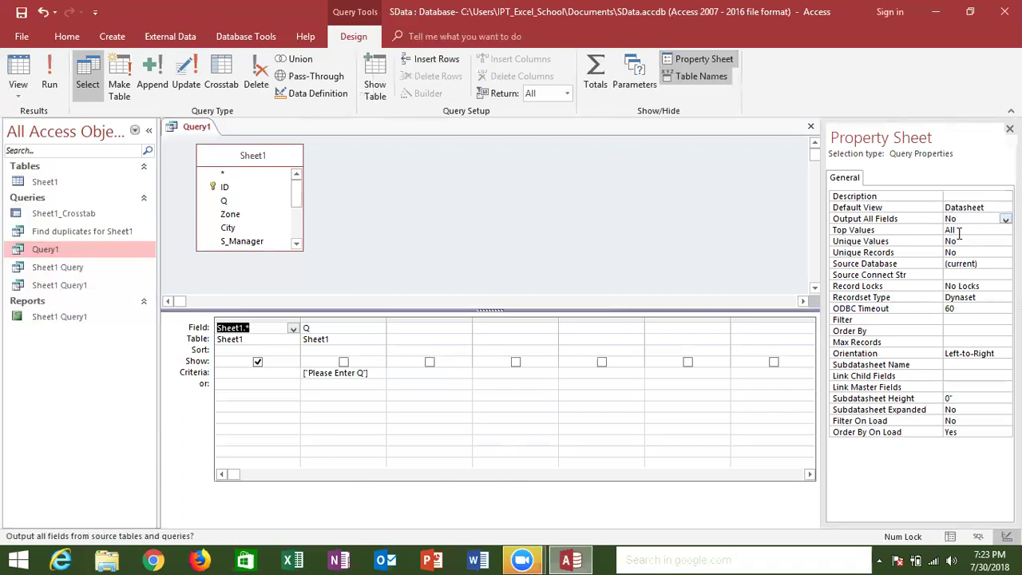
{"action": "left_click", "coordinate": [959, 232]}
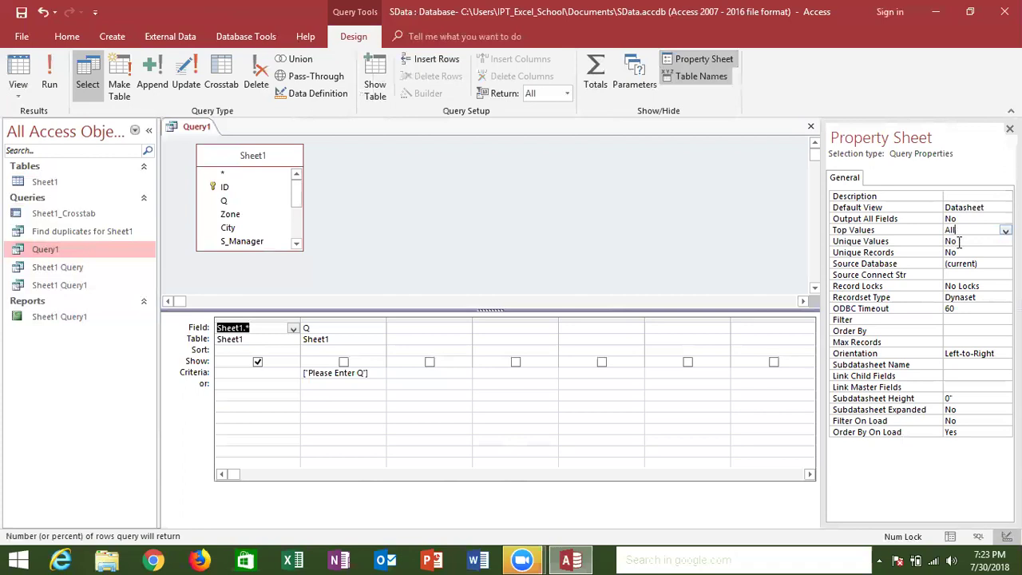
{"action": "left_click", "coordinate": [959, 242]}
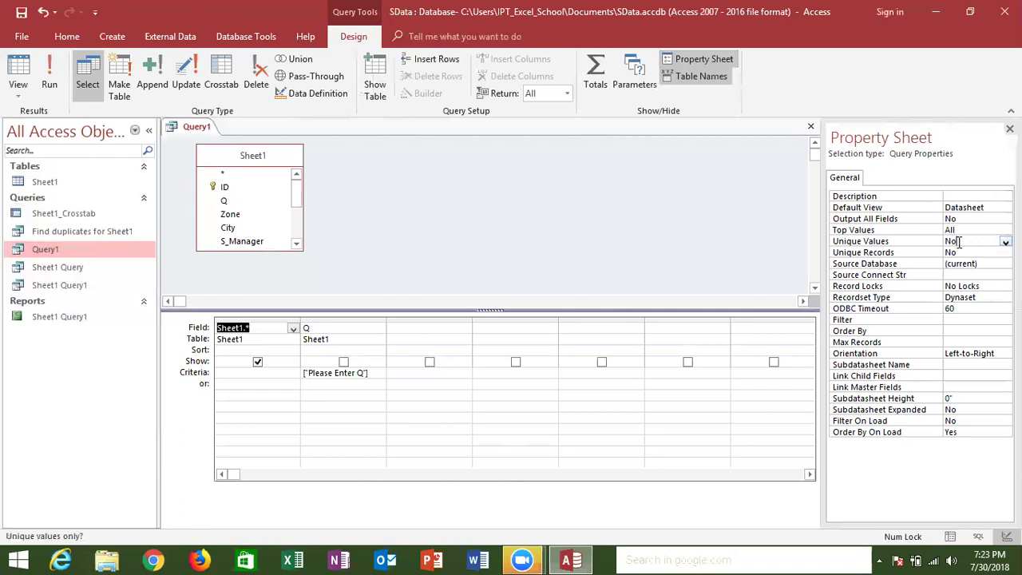
{"action": "left_click", "coordinate": [959, 253]}
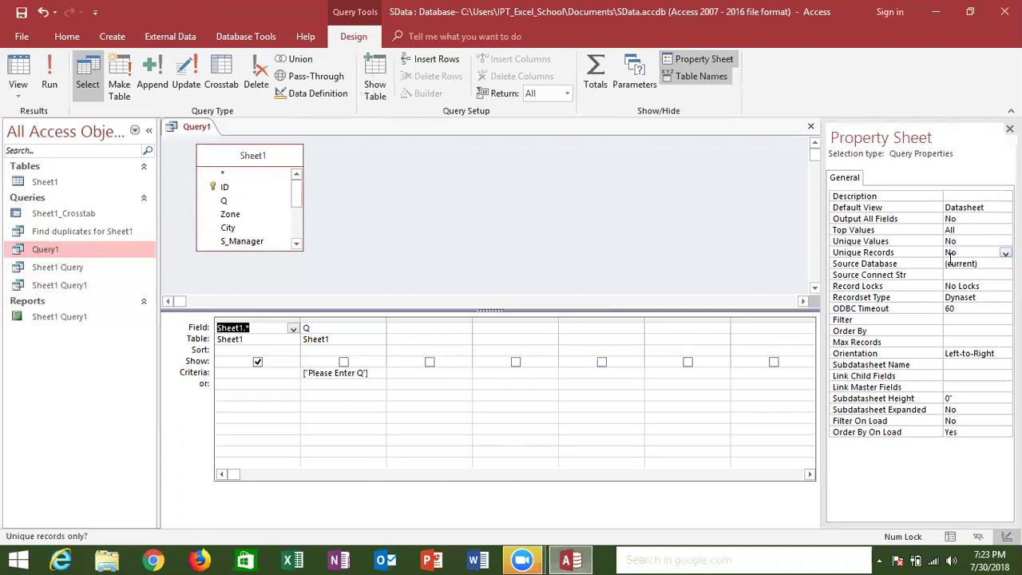
{"action": "left_click", "coordinate": [810, 128]}
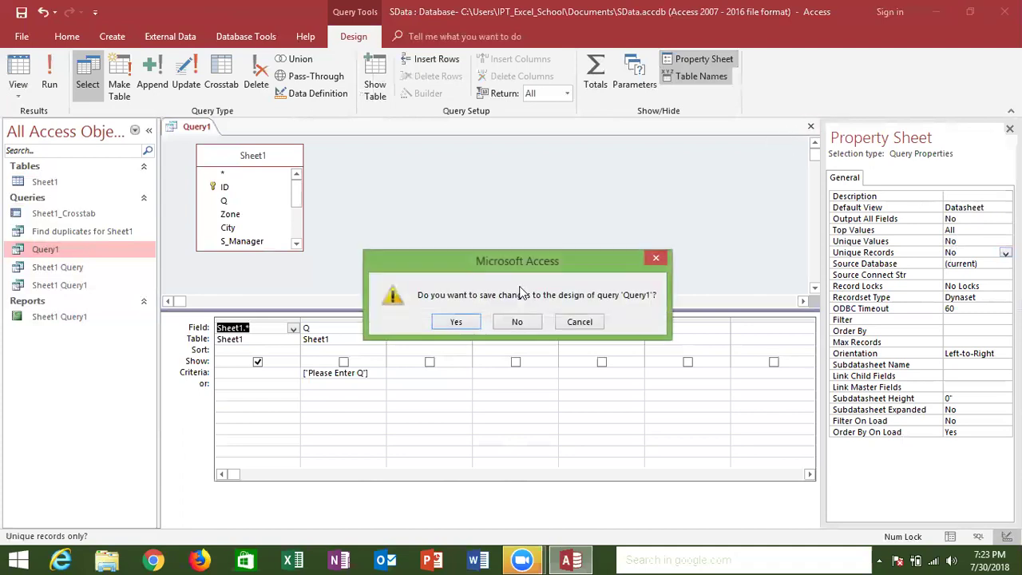
{"action": "left_click", "coordinate": [458, 324]}
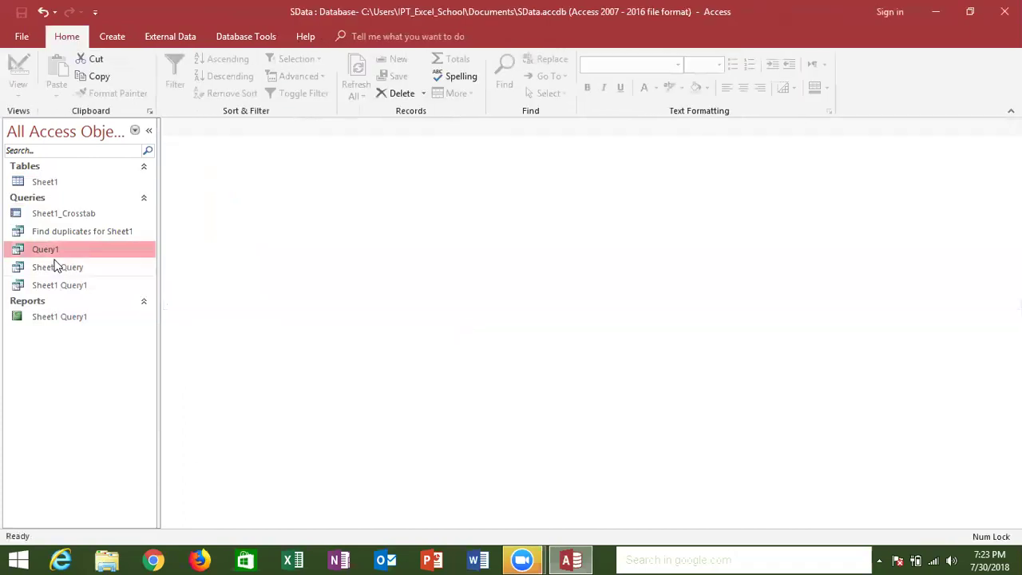
Step: Build Sheet1 Query2 with the Simple Query Wizard using only the S_Manager field
{"action": "left_click", "coordinate": [46, 182]}
{"action": "left_click", "coordinate": [112, 37]}
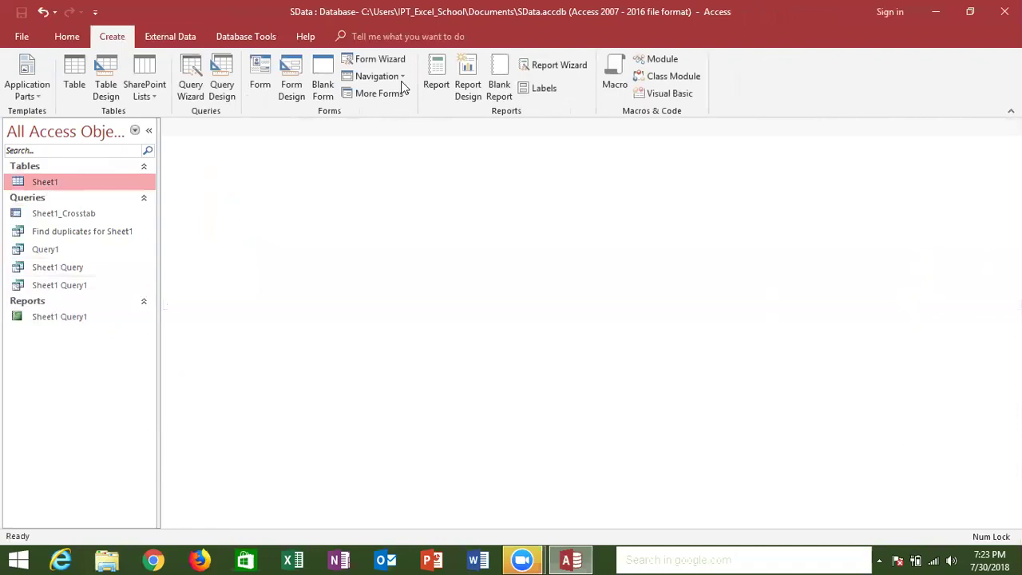
{"action": "left_click", "coordinate": [198, 82]}
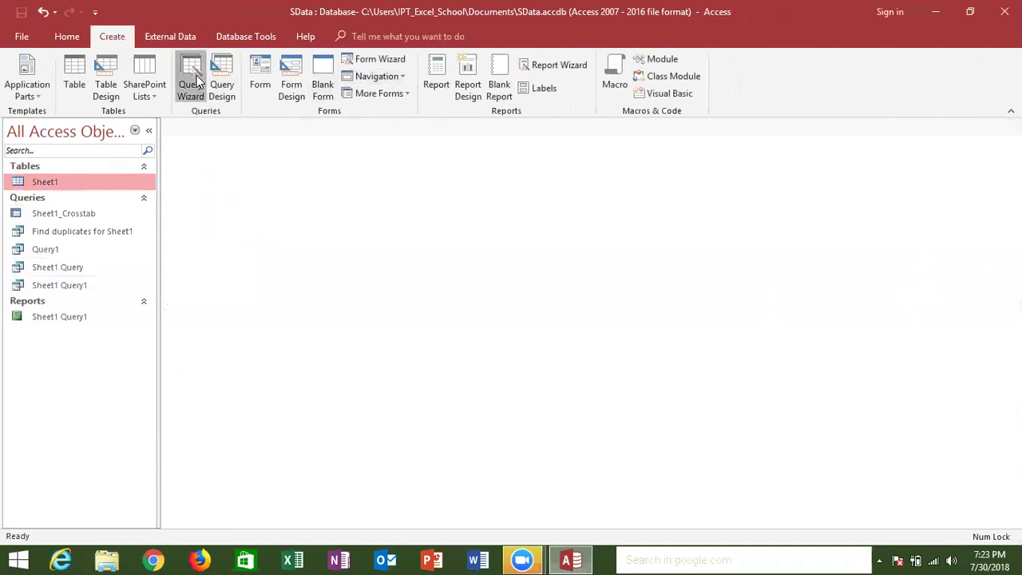
{"action": "left_click", "coordinate": [582, 354]}
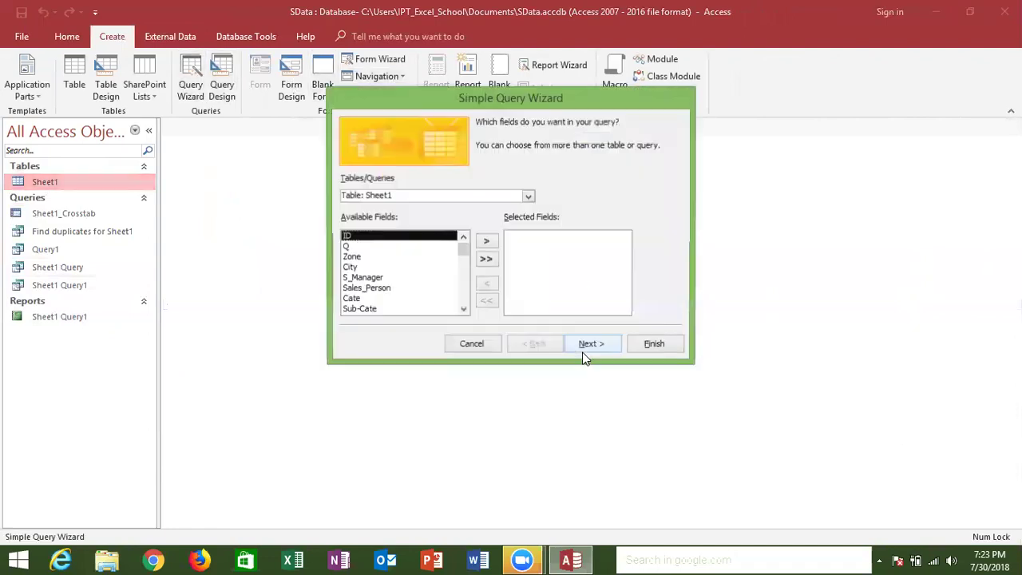
{"action": "left_click", "coordinate": [380, 288]}
{"action": "left_click", "coordinate": [372, 278]}
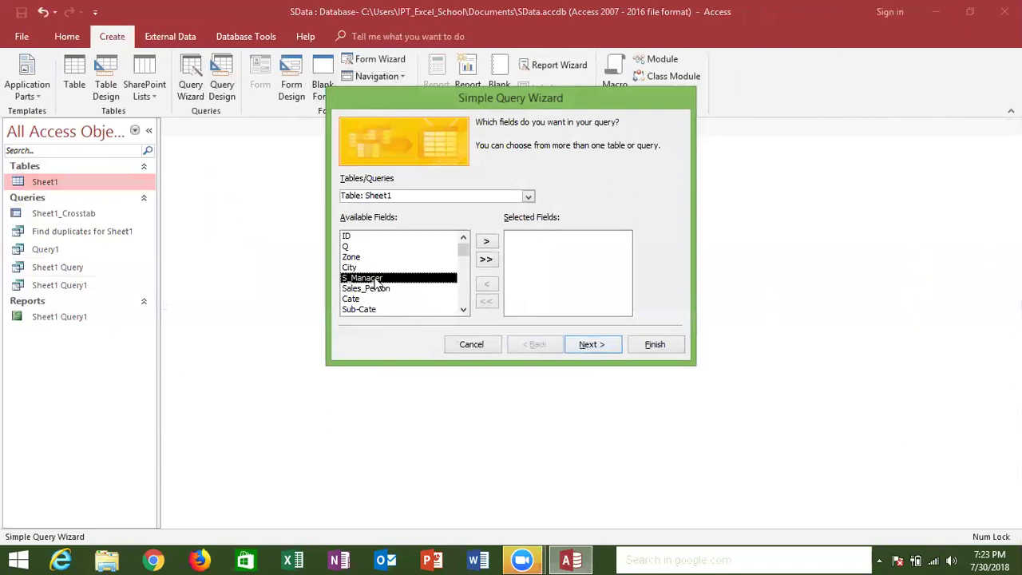
{"action": "left_click", "coordinate": [486, 242]}
{"action": "left_click", "coordinate": [586, 349]}
{"action": "left_click", "coordinate": [647, 349]}
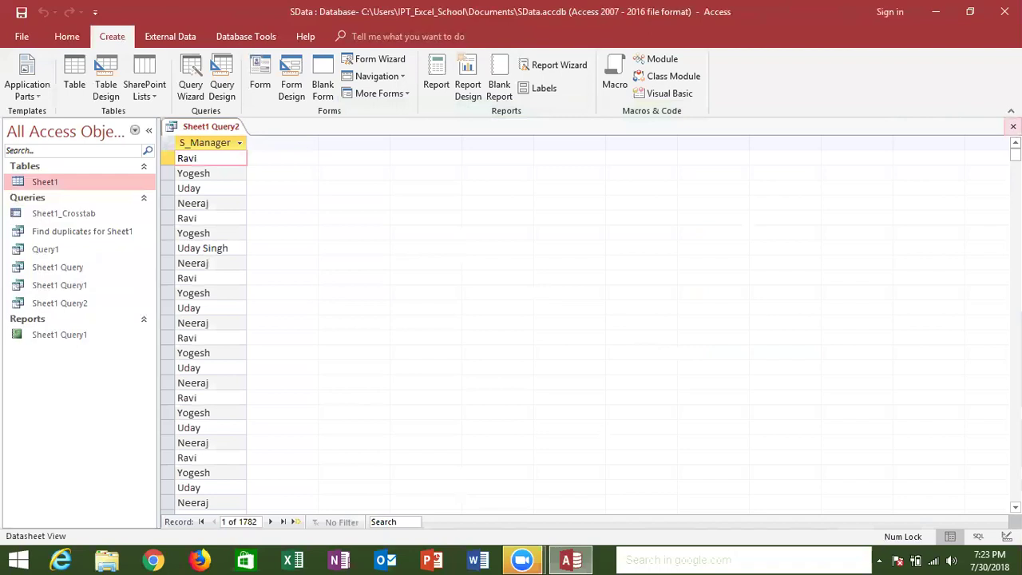
{"action": "left_click", "coordinate": [1013, 126]}
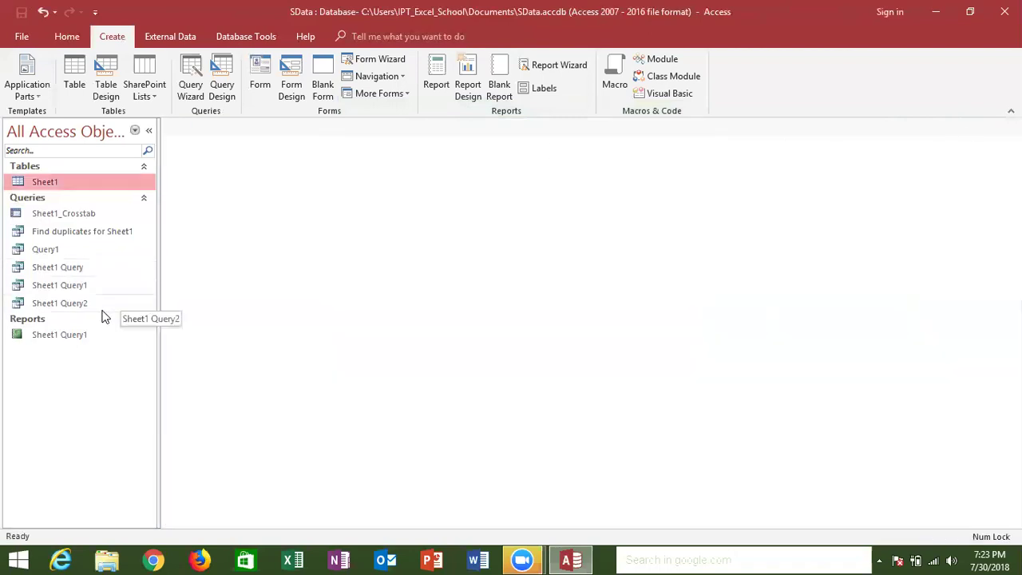
Step: Compare the results of Sheet1 Query and Sheet1 Query2
{"action": "left_click", "coordinate": [83, 276]}
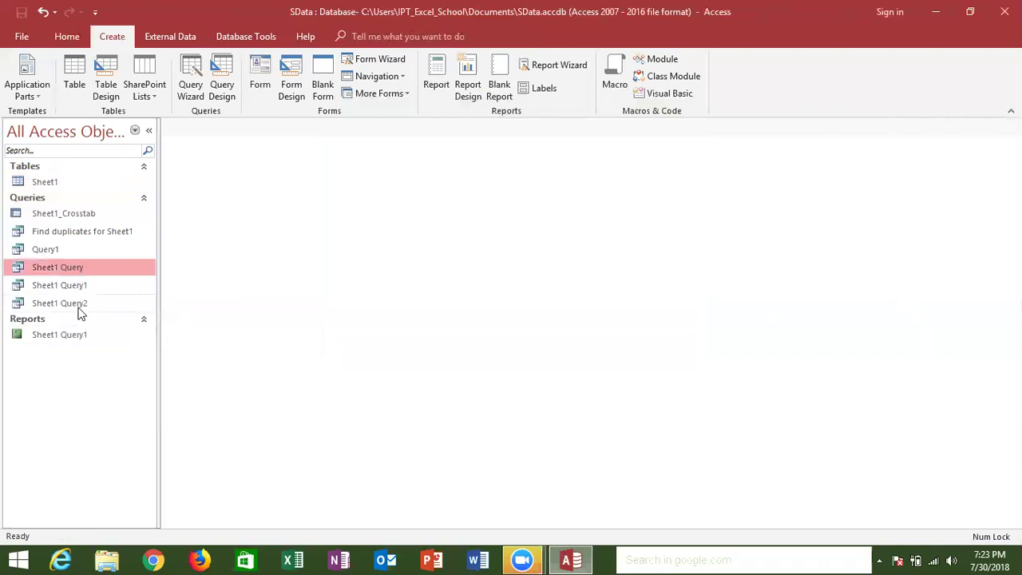
{"action": "double_click", "coordinate": [80, 276]}
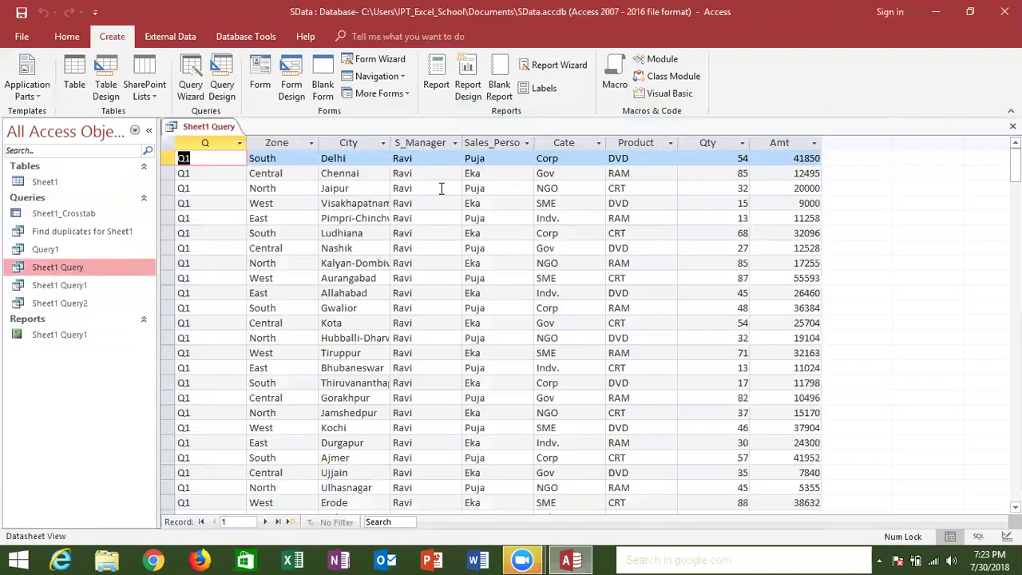
{"action": "left_click", "coordinate": [1013, 126]}
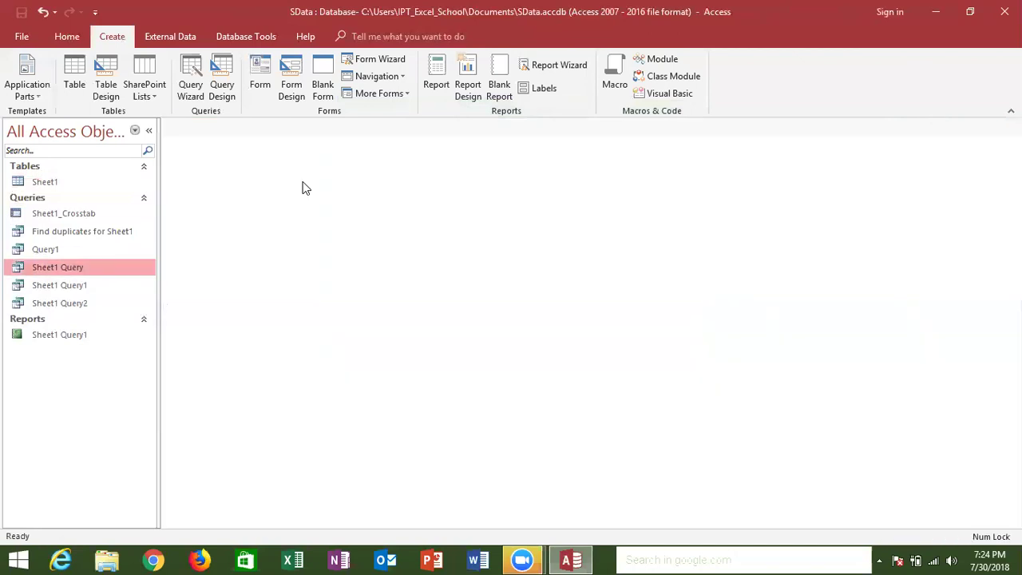
{"action": "left_click", "coordinate": [72, 305]}
{"action": "right_click", "coordinate": [72, 302]}
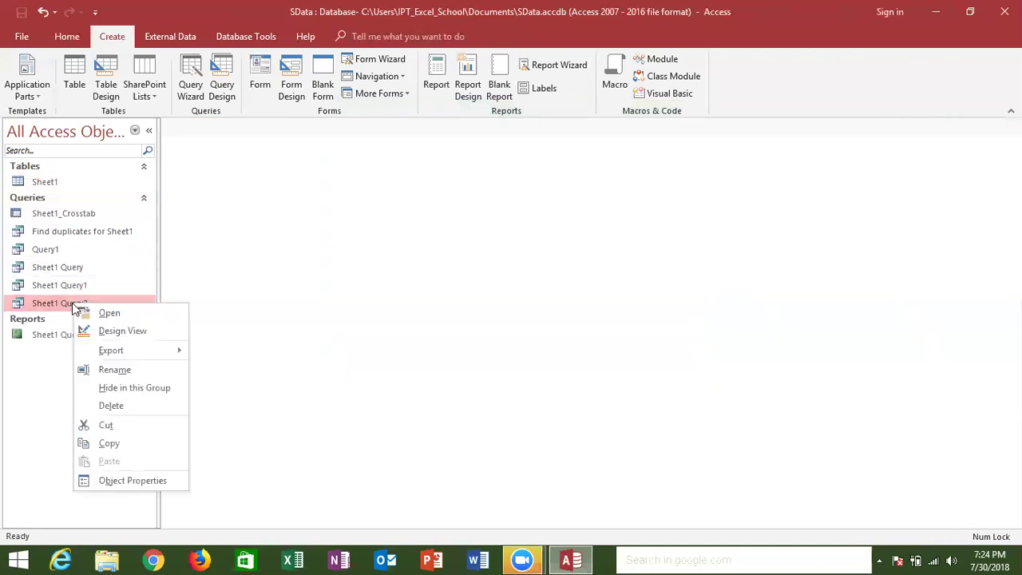
{"action": "double_click", "coordinate": [44, 299]}
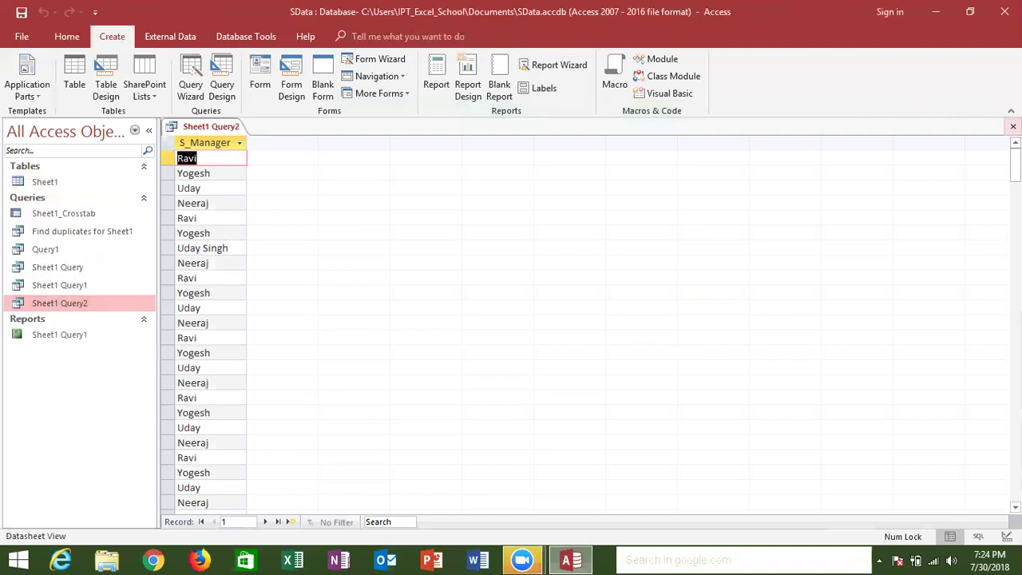
{"action": "left_click", "coordinate": [1013, 126]}
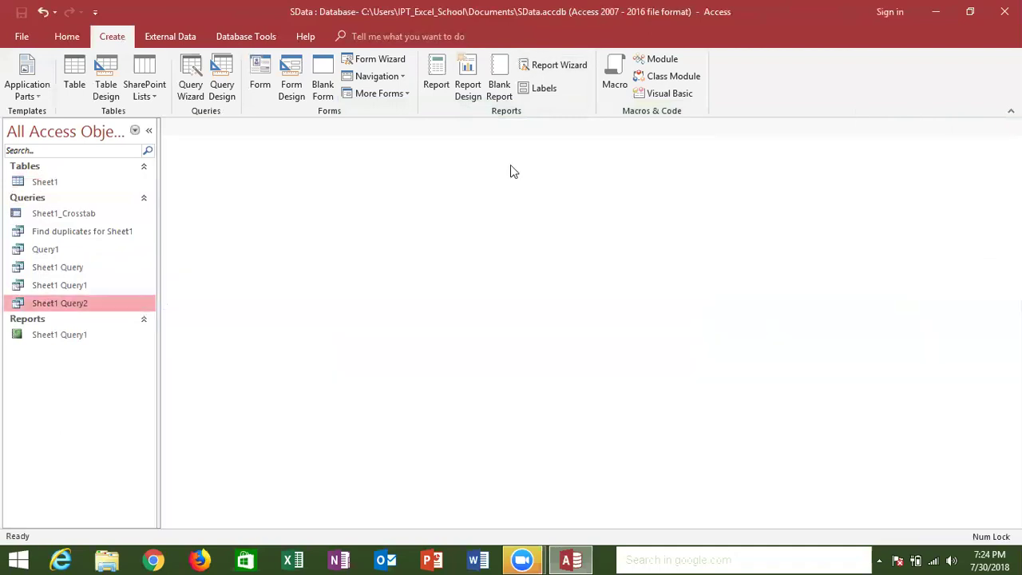
{"action": "right_click", "coordinate": [110, 309]}
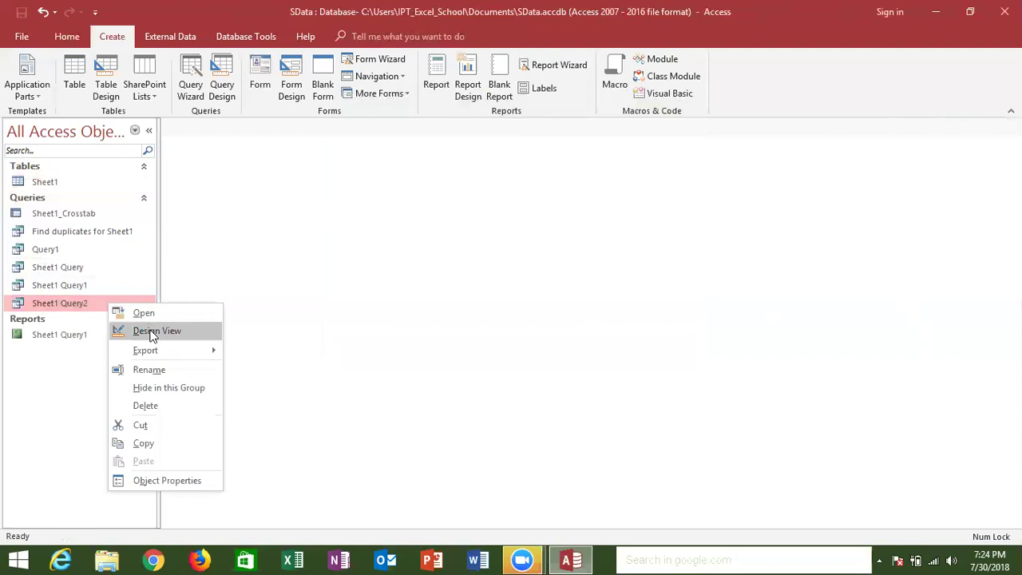
Step: Open Sheet1 Query2 in design view and show the Property Sheet for the whole query
{"action": "left_click", "coordinate": [152, 331]}
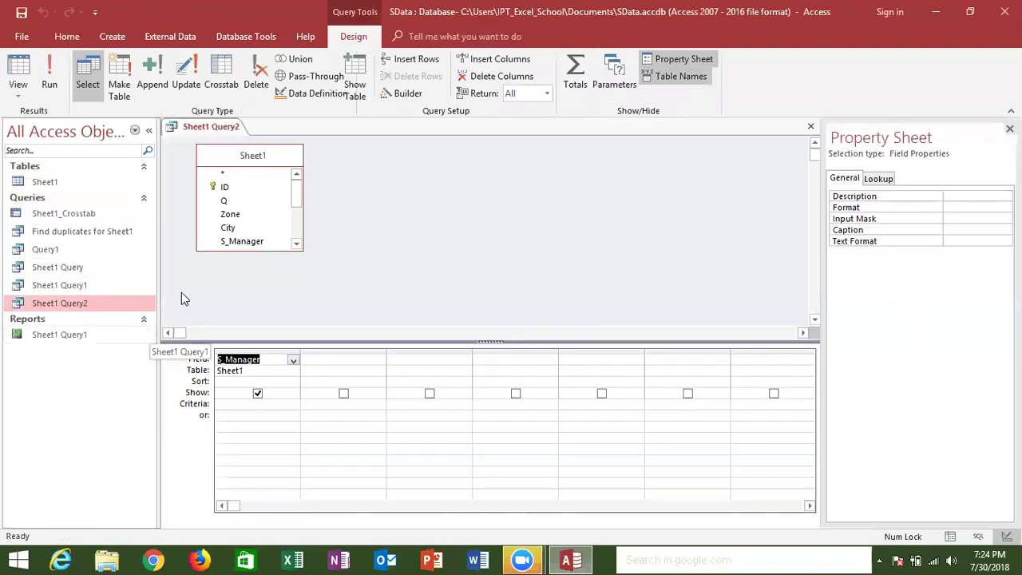
{"action": "left_click", "coordinate": [706, 64]}
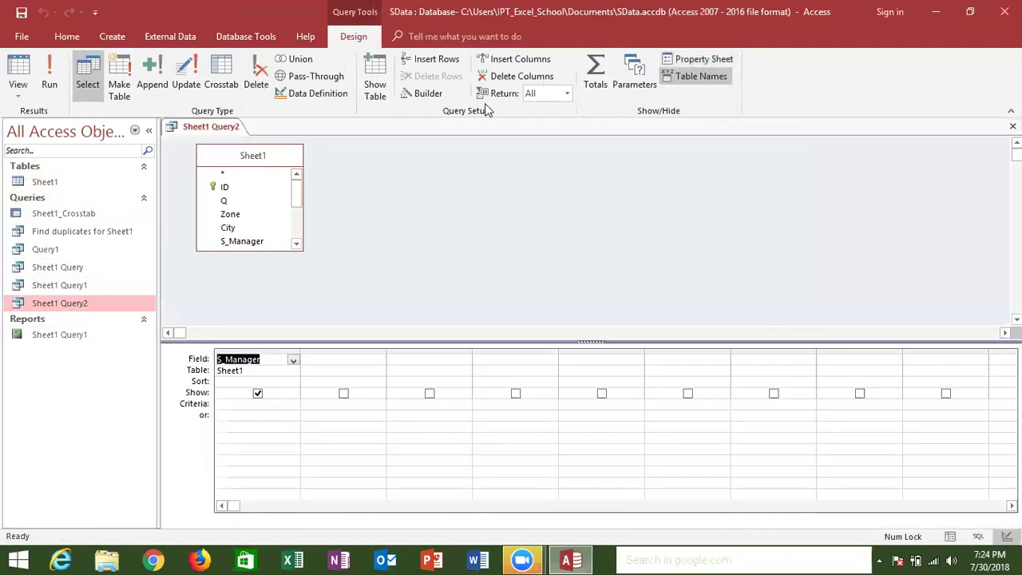
{"action": "left_click", "coordinate": [693, 59]}
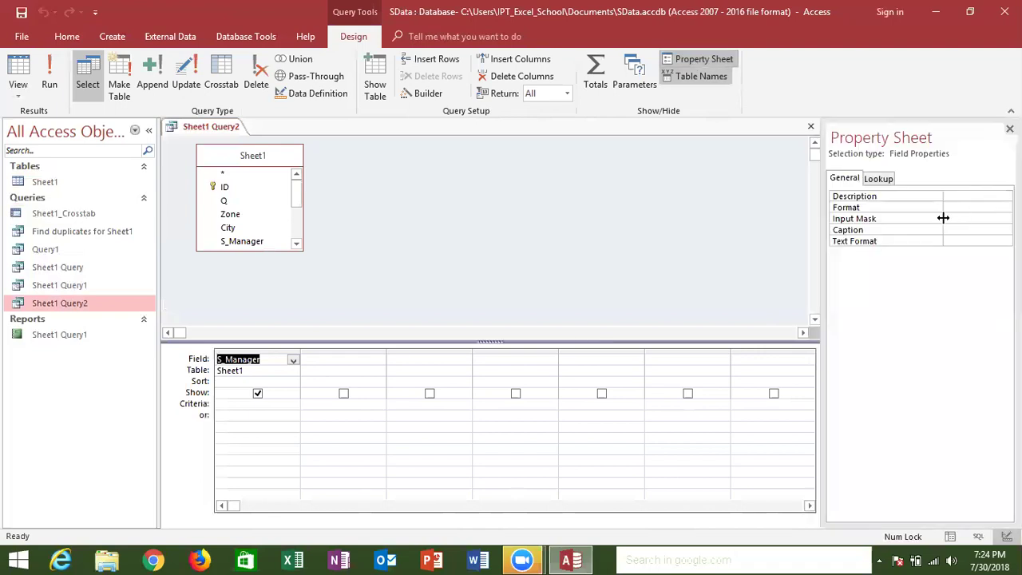
{"action": "left_click", "coordinate": [884, 182]}
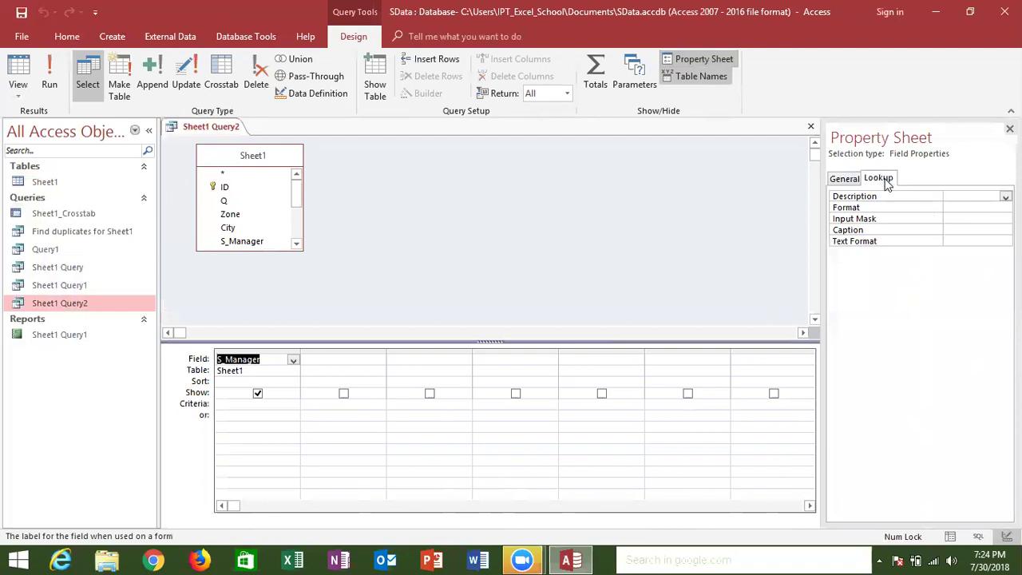
{"action": "left_click", "coordinate": [860, 182]}
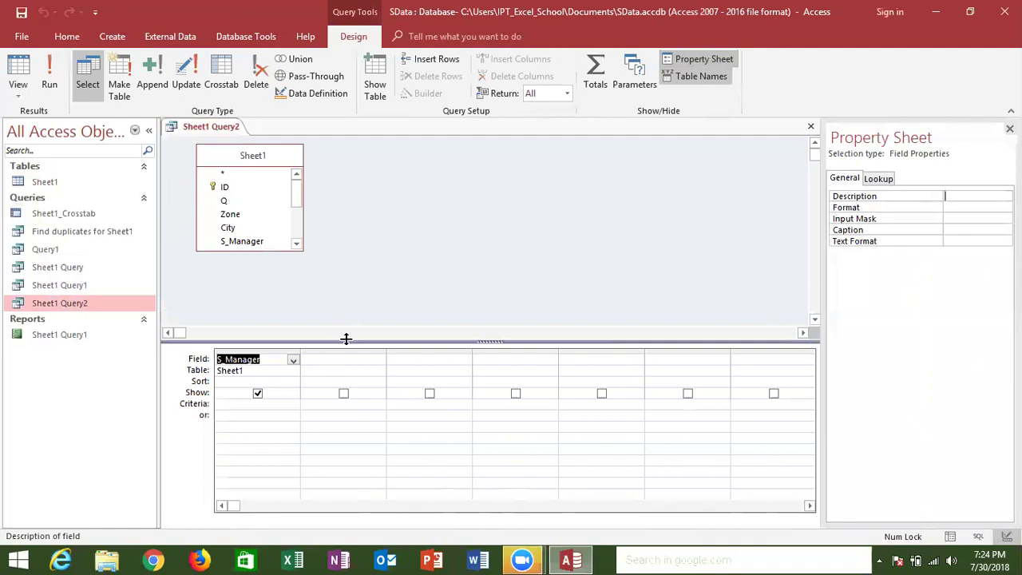
{"action": "left_click", "coordinate": [353, 315]}
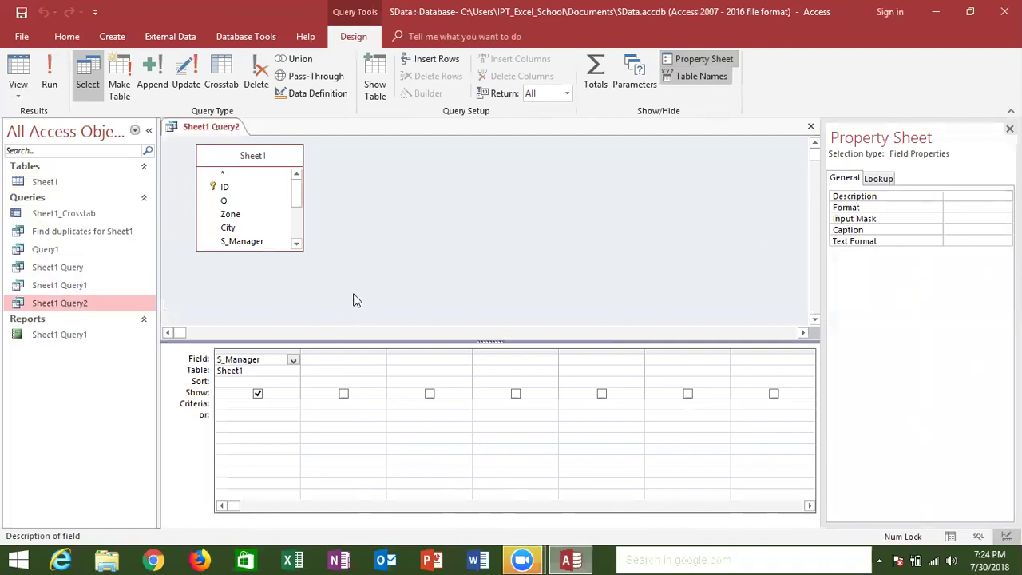
{"action": "left_click", "coordinate": [232, 161]}
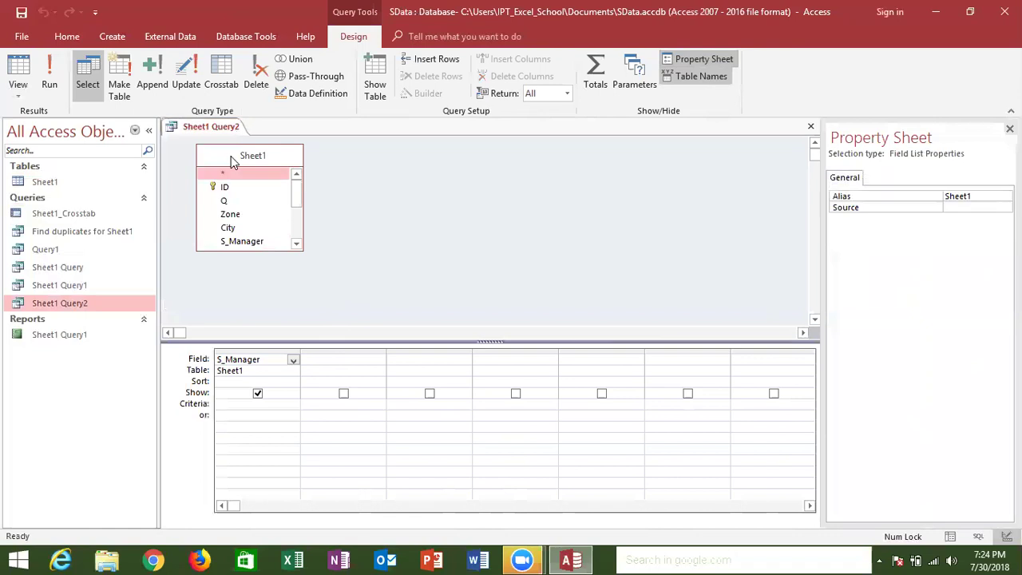
{"action": "left_click", "coordinate": [242, 352]}
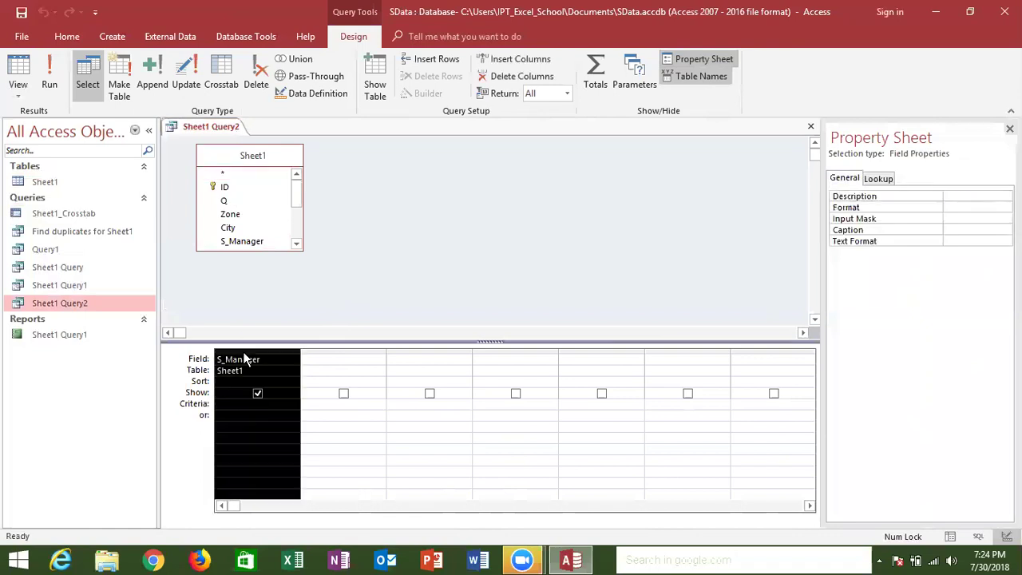
{"action": "left_click", "coordinate": [459, 318]}
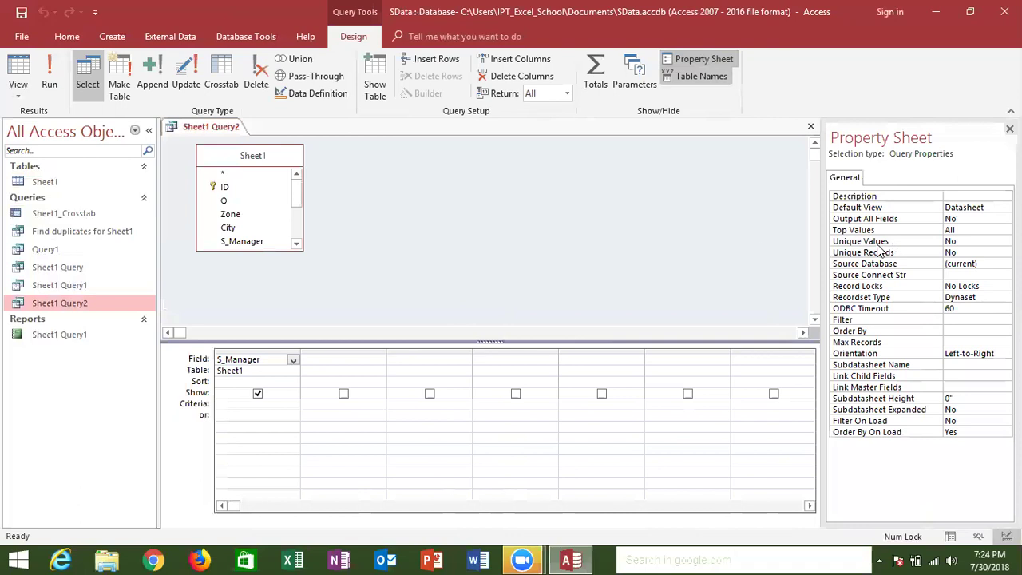
Step: Set the query's Unique Records property to Yes and save the design
{"action": "left_click", "coordinate": [959, 251]}
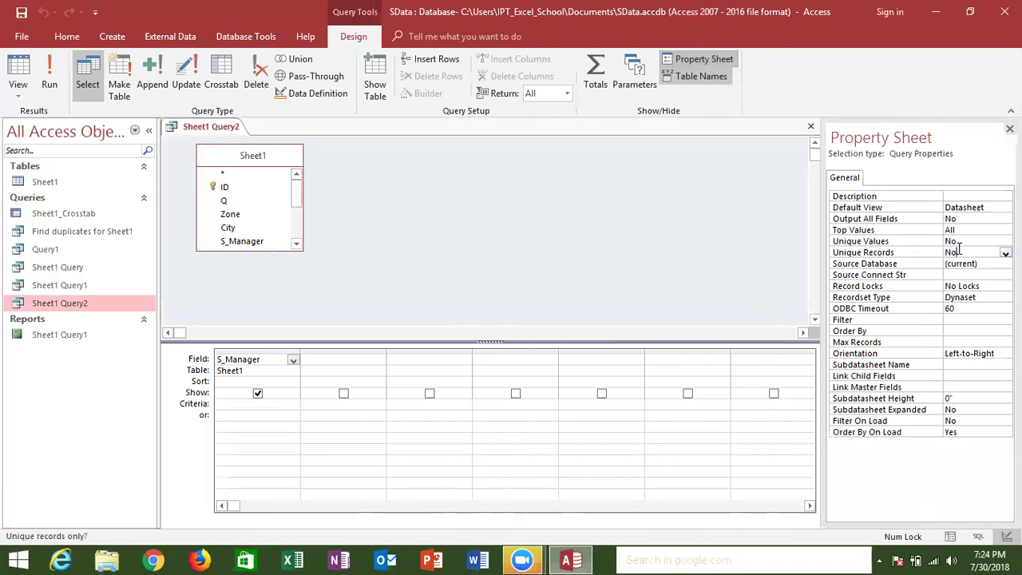
{"action": "left_click", "coordinate": [1005, 241]}
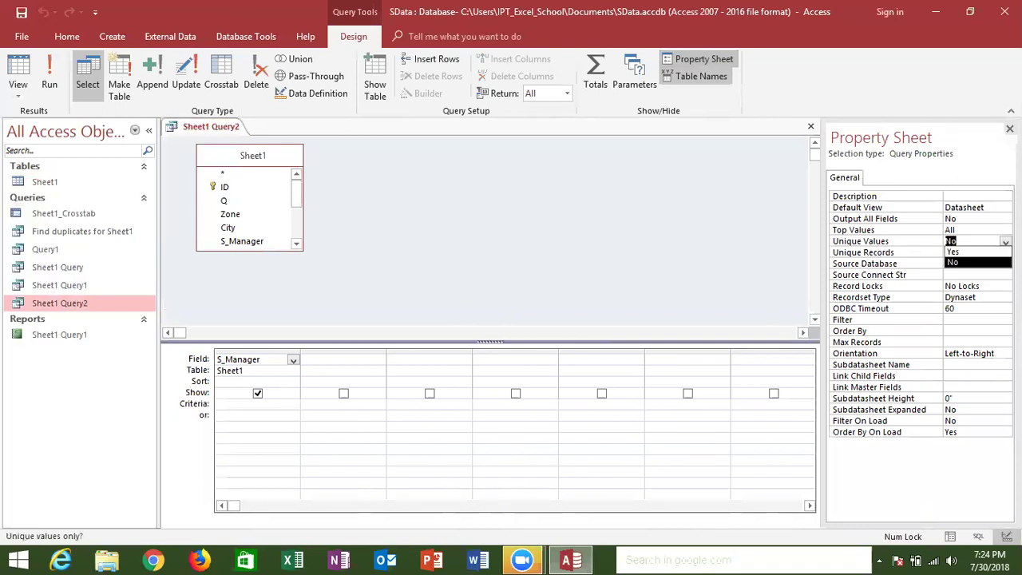
{"action": "left_click", "coordinate": [960, 252]}
{"action": "left_click", "coordinate": [992, 254]}
{"action": "left_click", "coordinate": [1005, 254]}
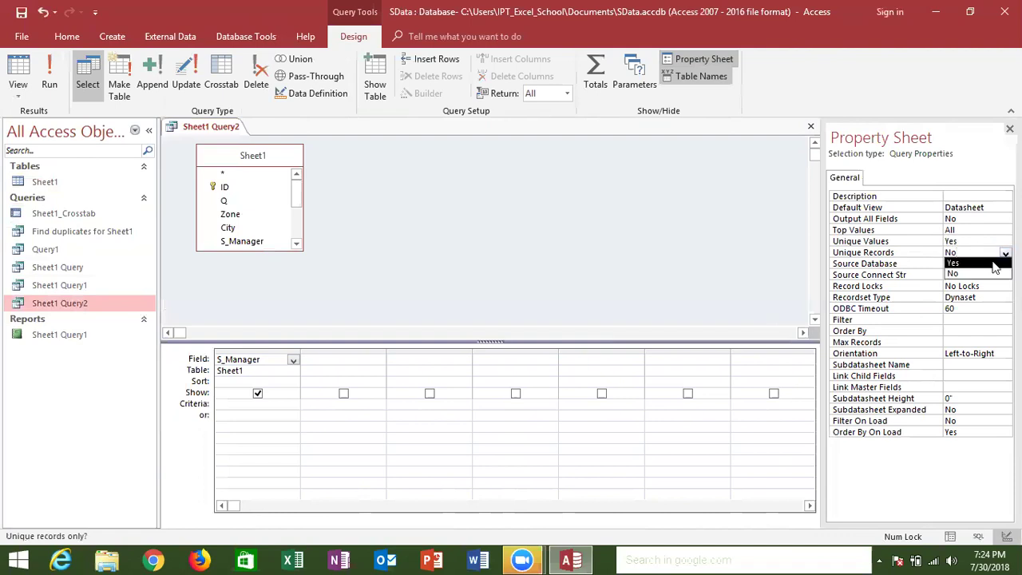
{"action": "left_click", "coordinate": [994, 263]}
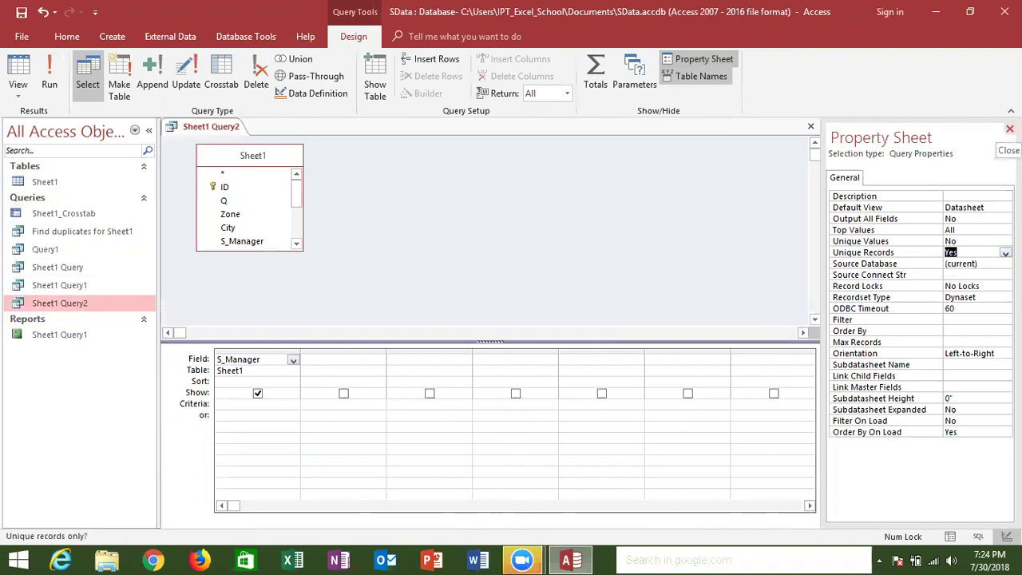
{"action": "left_click", "coordinate": [1009, 128]}
{"action": "left_click", "coordinate": [1013, 126]}
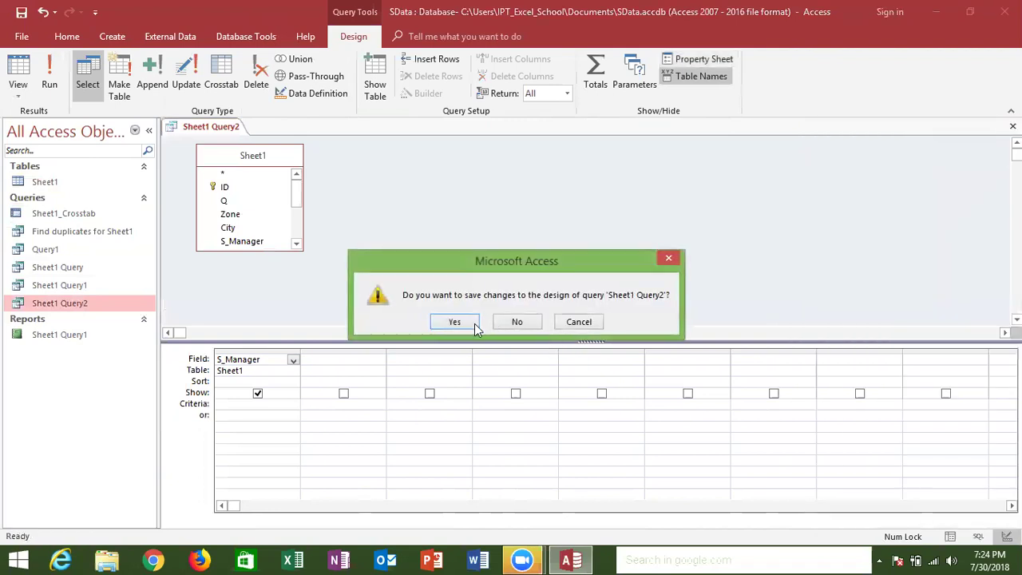
{"action": "left_click", "coordinate": [466, 323]}
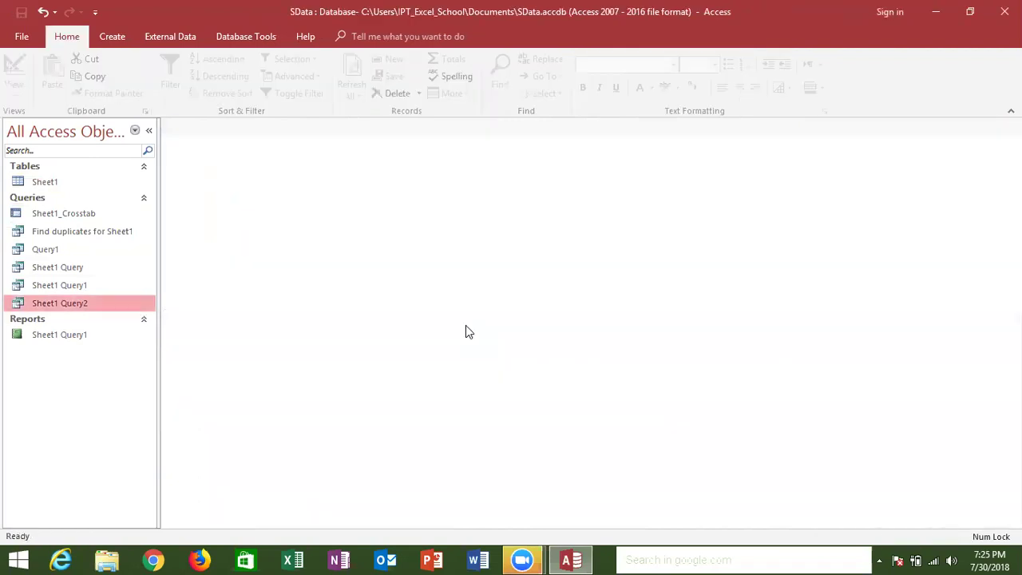
Step: Run Sheet1 Query2 to view its current results, then open it in Design View
{"action": "double_click", "coordinate": [96, 304]}
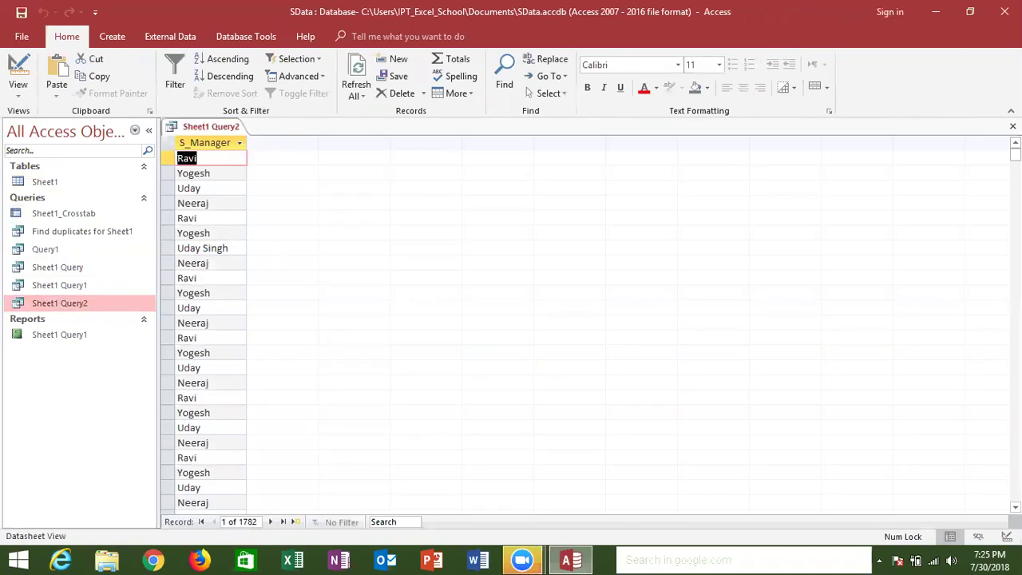
{"action": "left_click", "coordinate": [1013, 126]}
{"action": "right_click", "coordinate": [83, 303]}
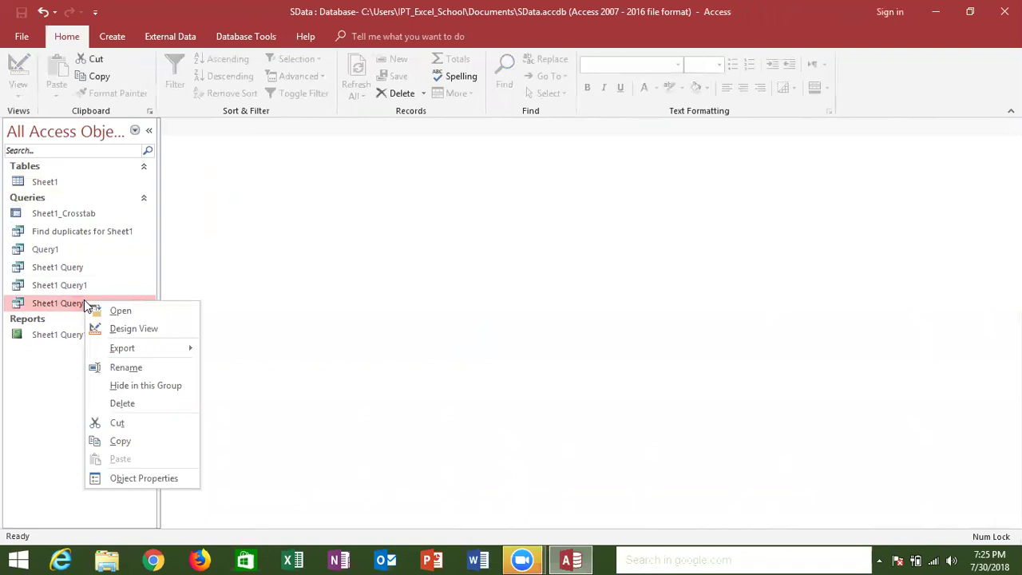
{"action": "left_click", "coordinate": [124, 327]}
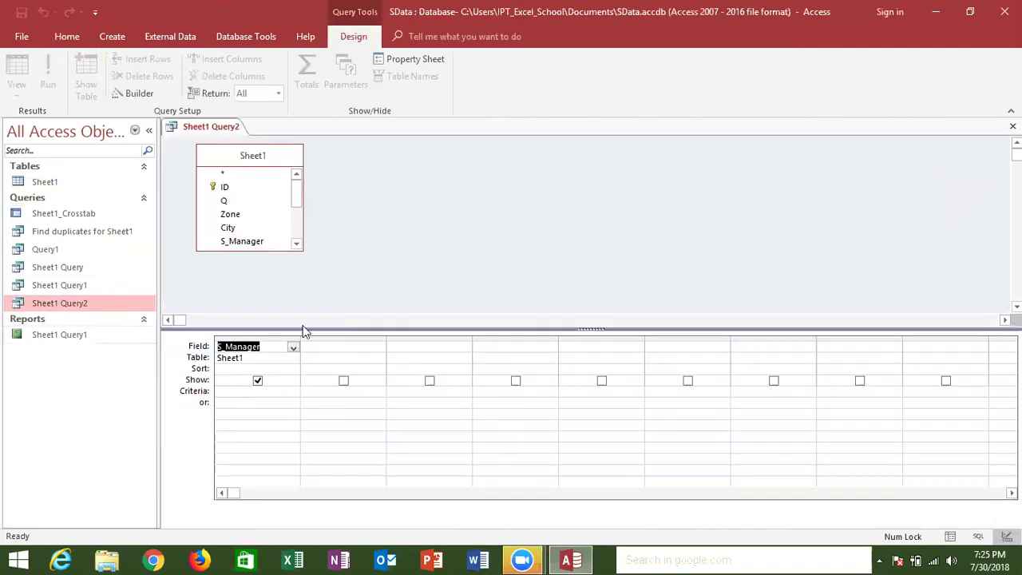
Step: In the query's Property Sheet, set Unique Values to Yes
{"action": "left_click", "coordinate": [395, 256]}
{"action": "left_click", "coordinate": [701, 61]}
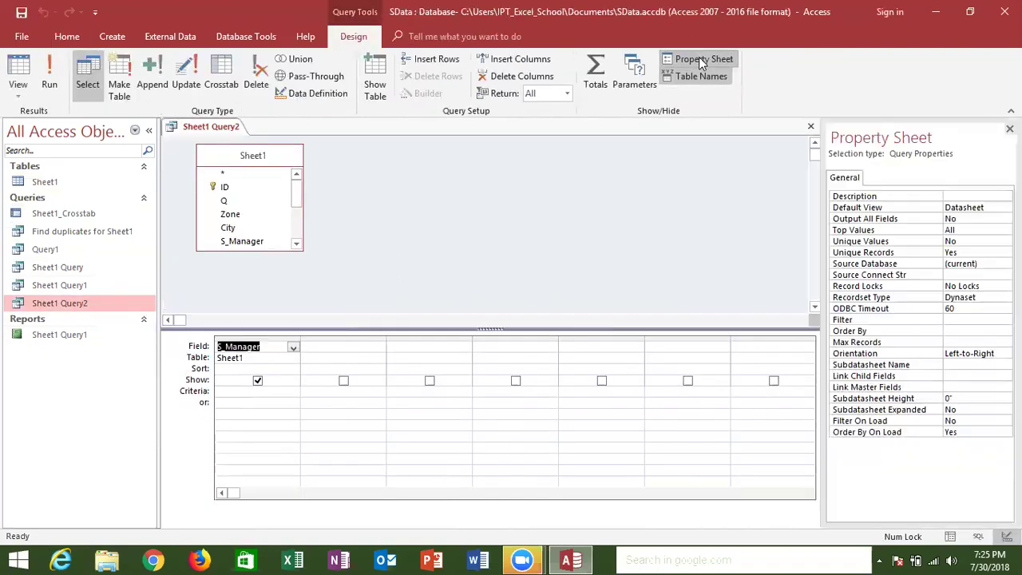
{"action": "left_click", "coordinate": [968, 238]}
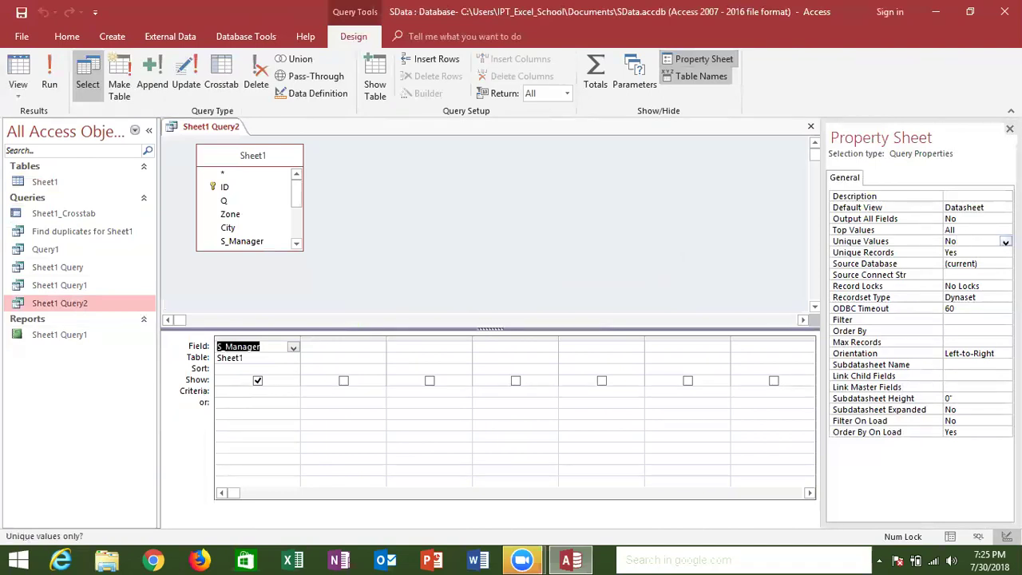
{"action": "left_click", "coordinate": [1006, 241]}
{"action": "left_click", "coordinate": [963, 252]}
{"action": "left_click", "coordinate": [1010, 128]}
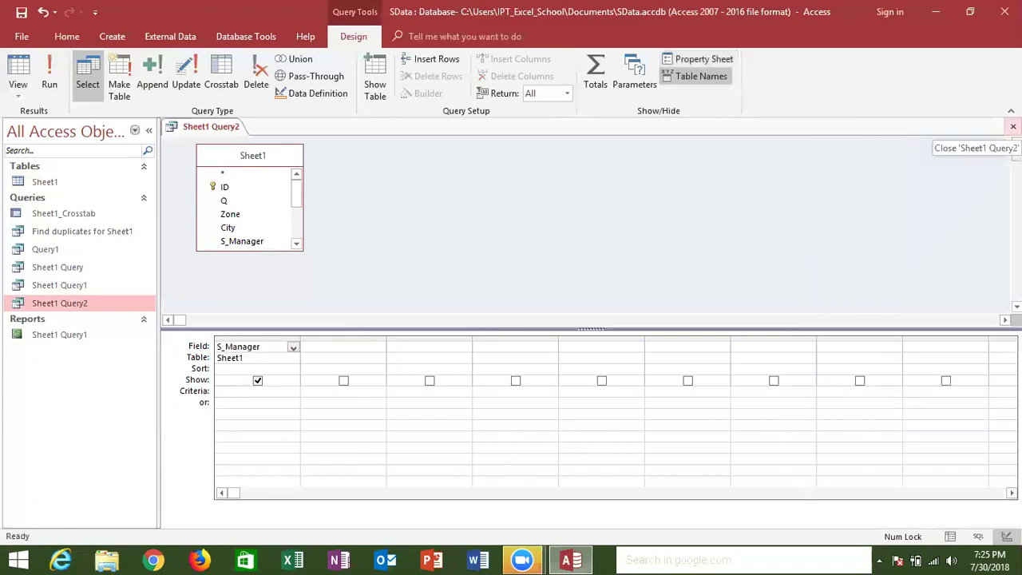
Step: Save Sheet1 Query2 and run it to confirm only five distinct S_Manager names appear
{"action": "left_click", "coordinate": [1012, 126]}
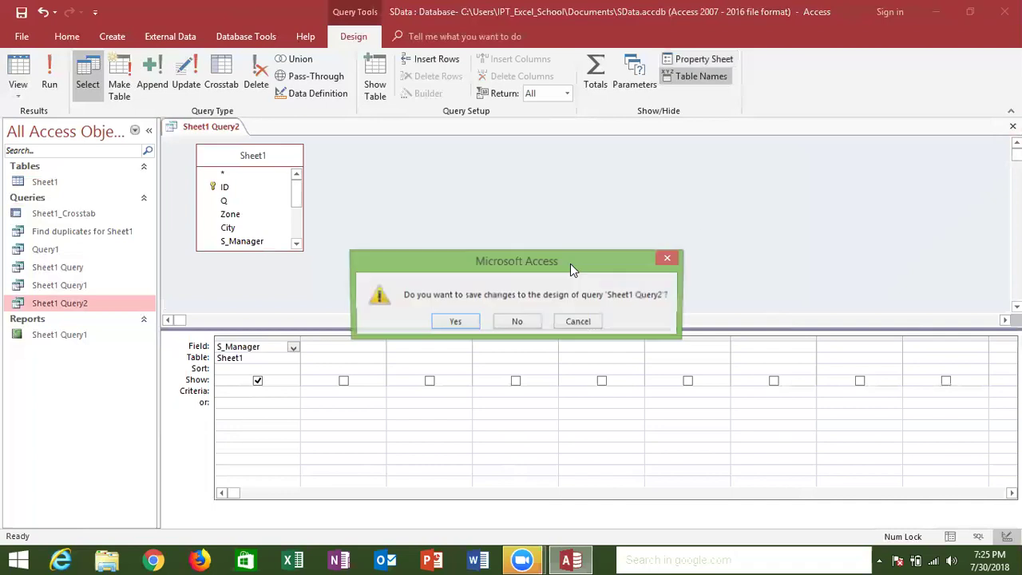
{"action": "left_click", "coordinate": [451, 321]}
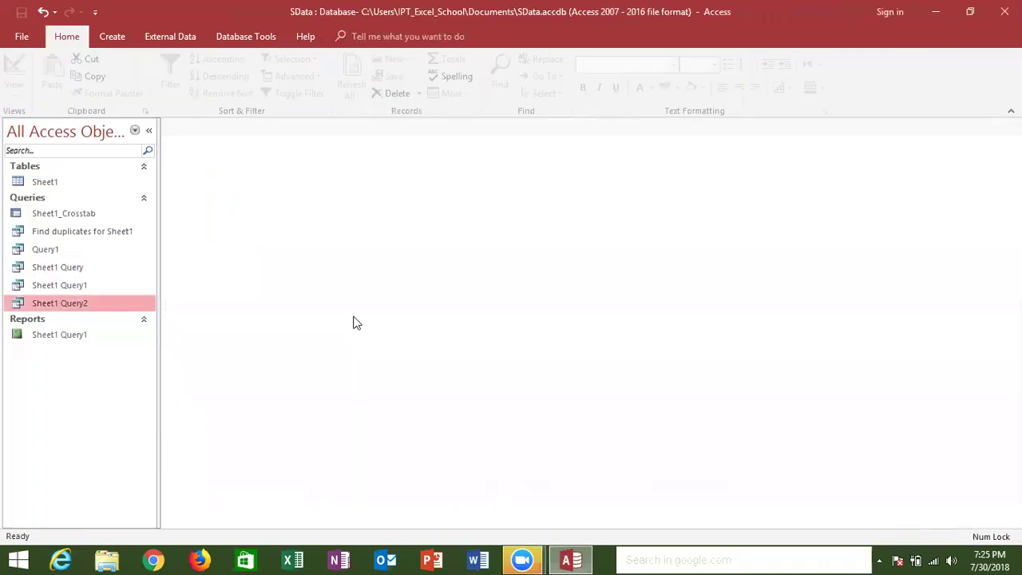
{"action": "double_click", "coordinate": [116, 310]}
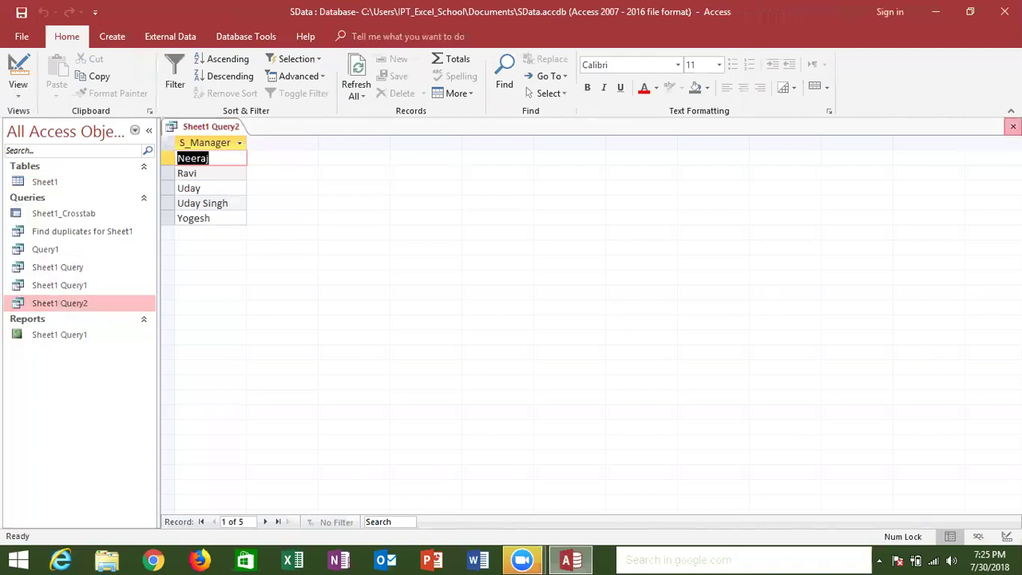
{"action": "left_click", "coordinate": [1012, 126]}
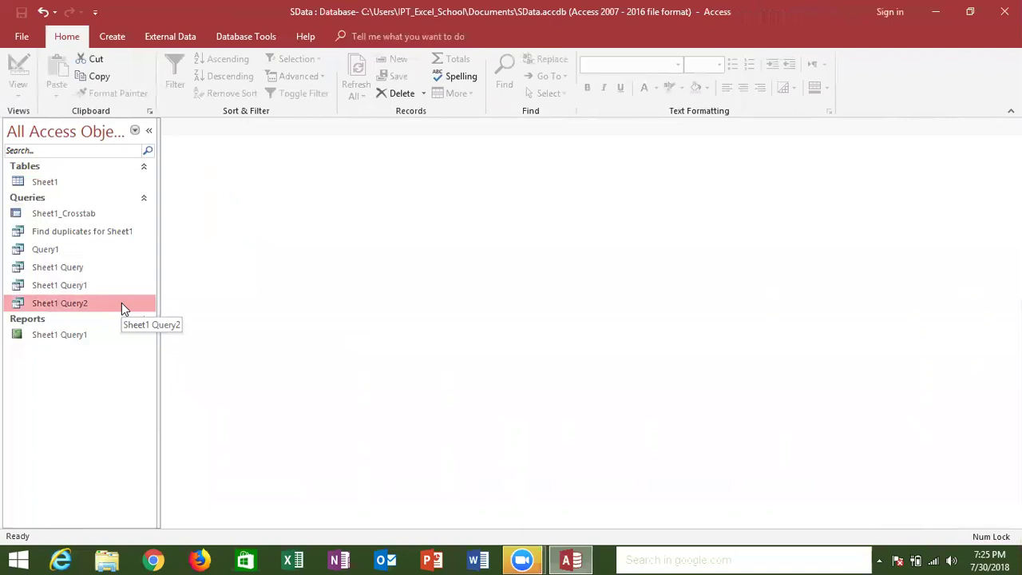
Step: Close the SData database and exit Microsoft Access to the desktop
{"action": "left_click", "coordinate": [107, 41]}
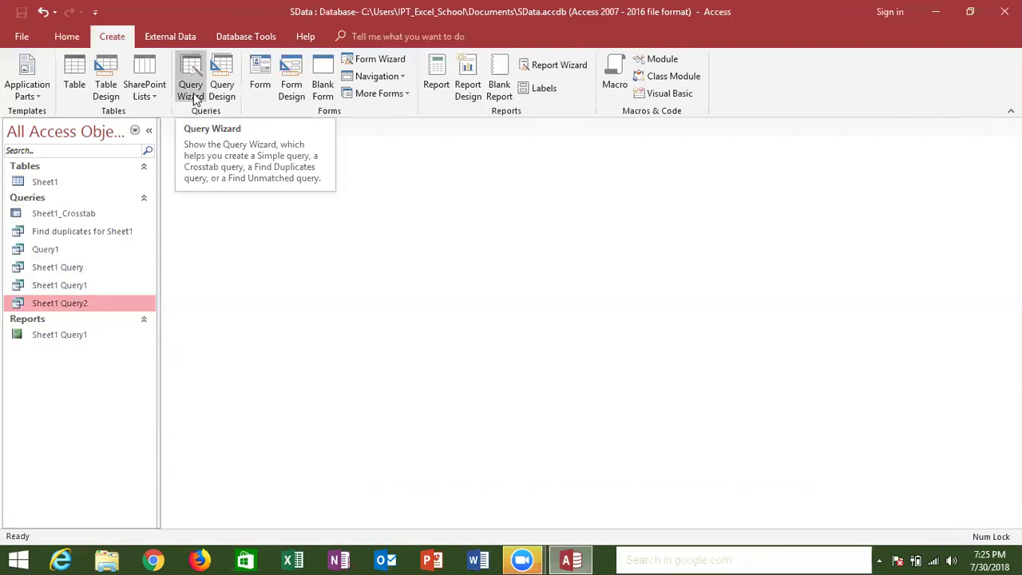
{"action": "left_click", "coordinate": [75, 169]}
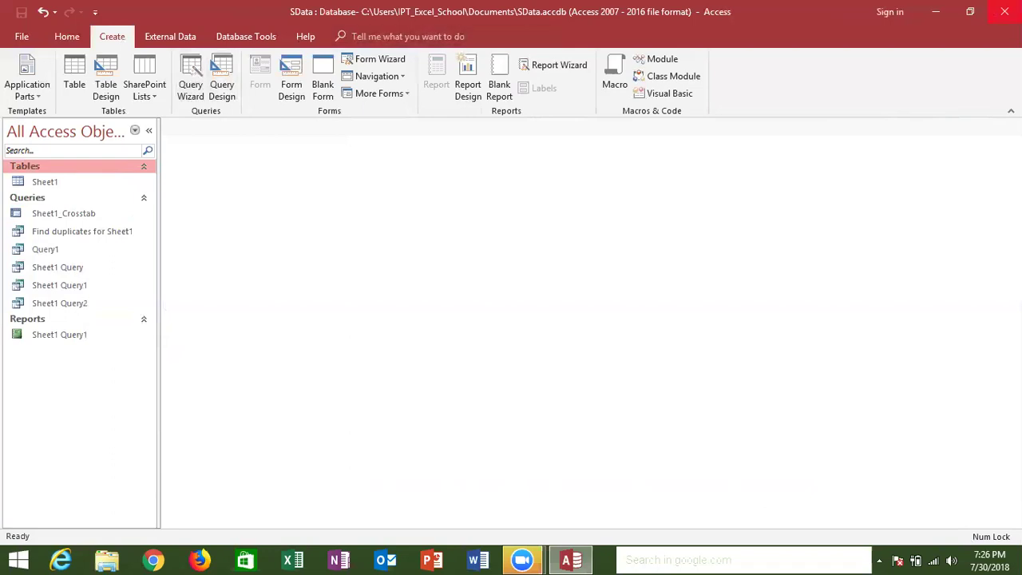
{"action": "left_click", "coordinate": [1004, 11]}
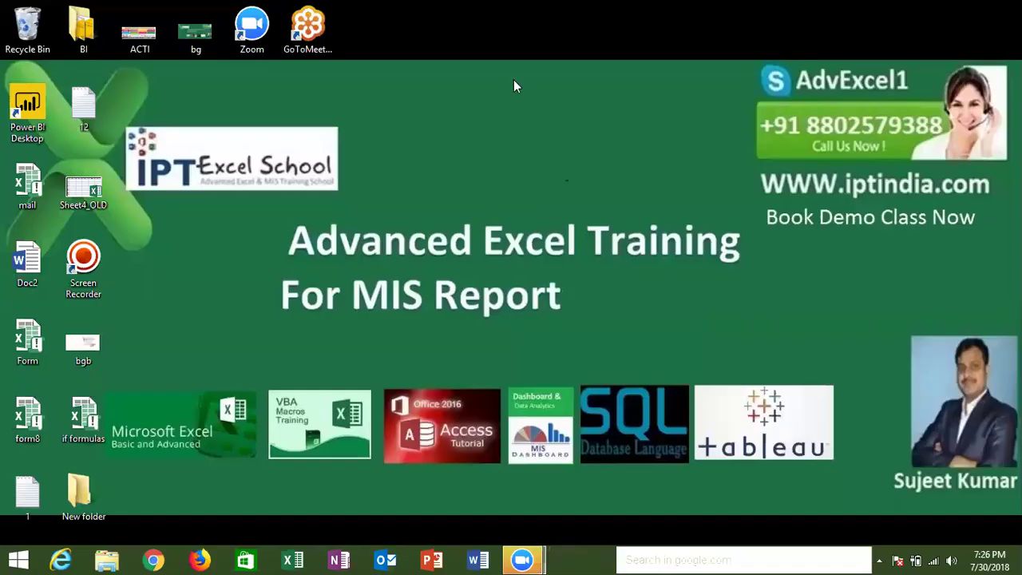